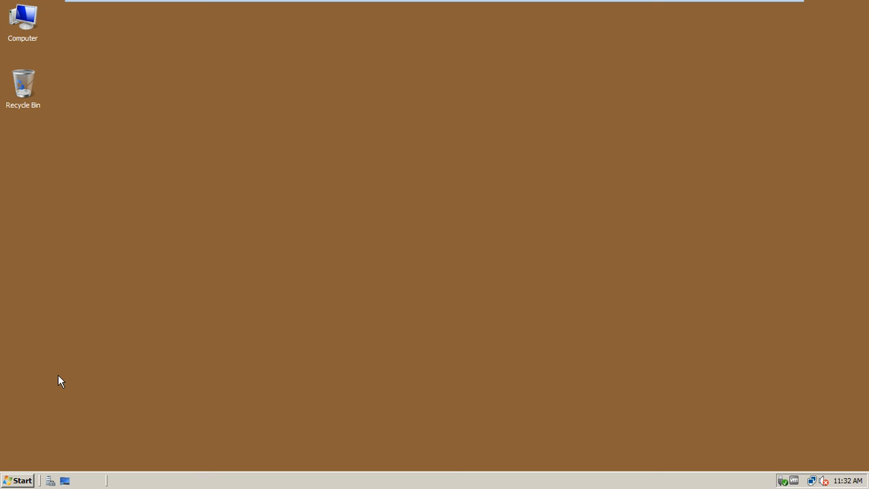
Step: Launch Active Directory Users and Computers, centre its window, and show the lhr.test.com domain contents
click(18, 480)
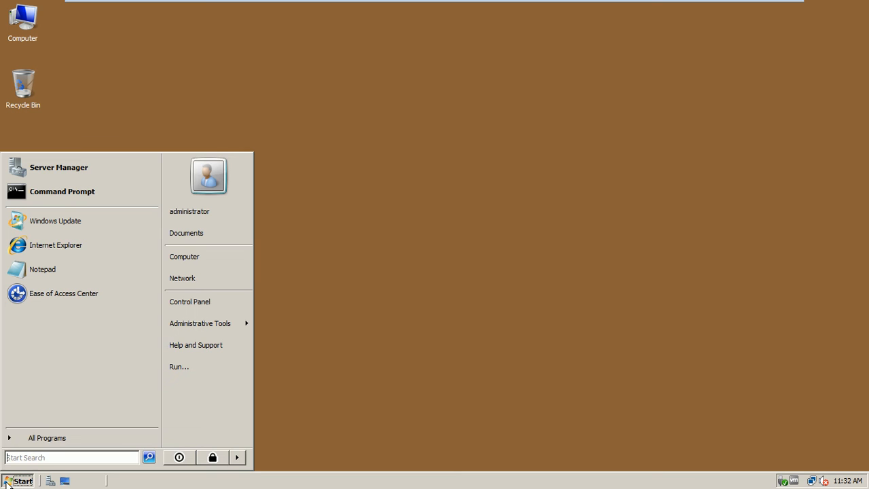
mouse_move(197, 326)
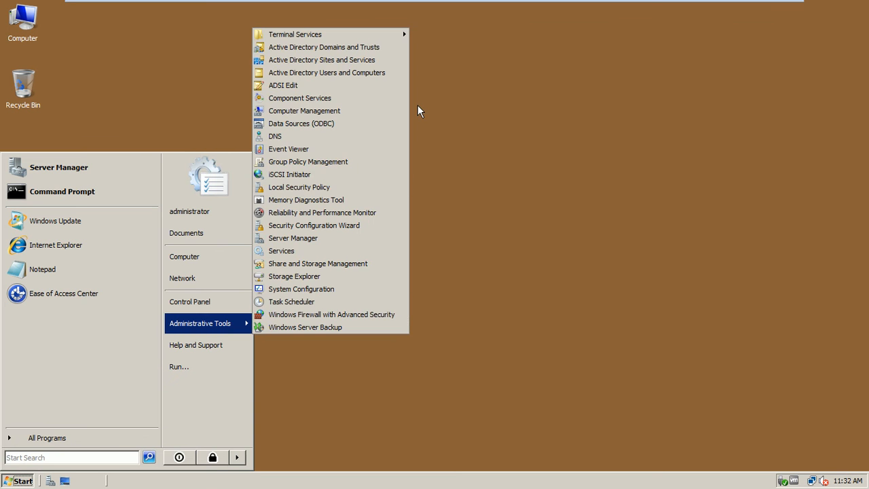
click(375, 72)
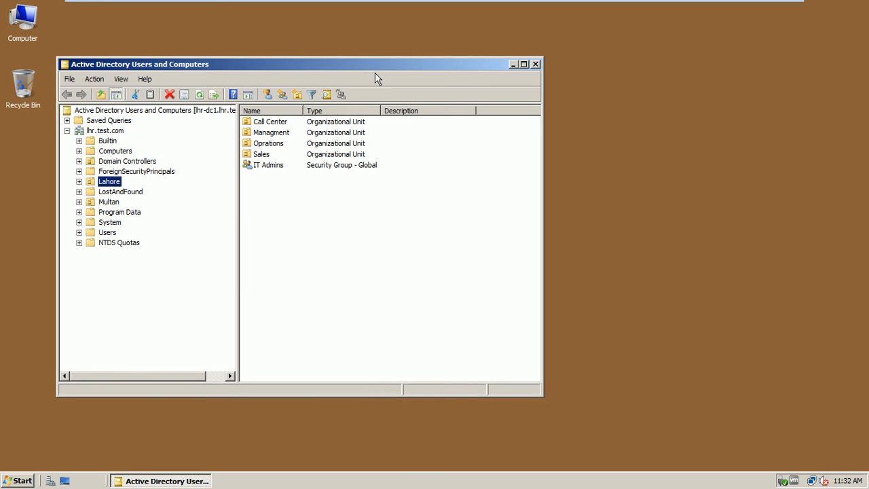
drag(362, 67, 504, 63)
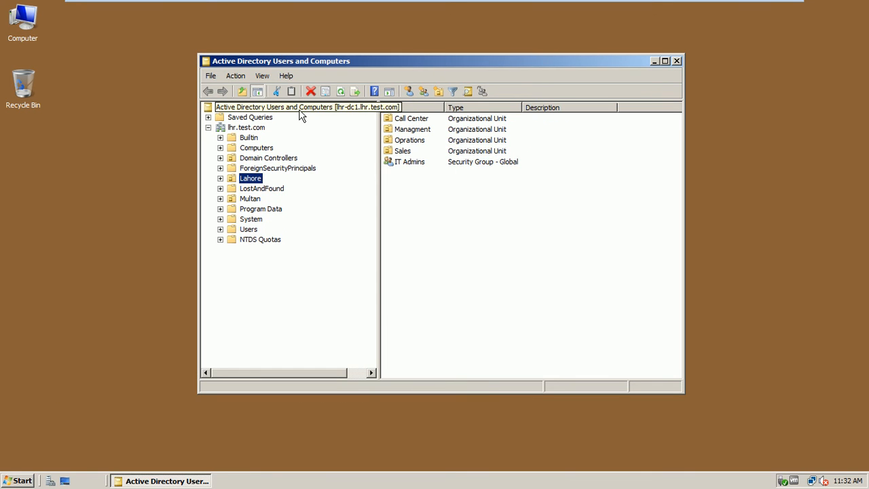
click(241, 129)
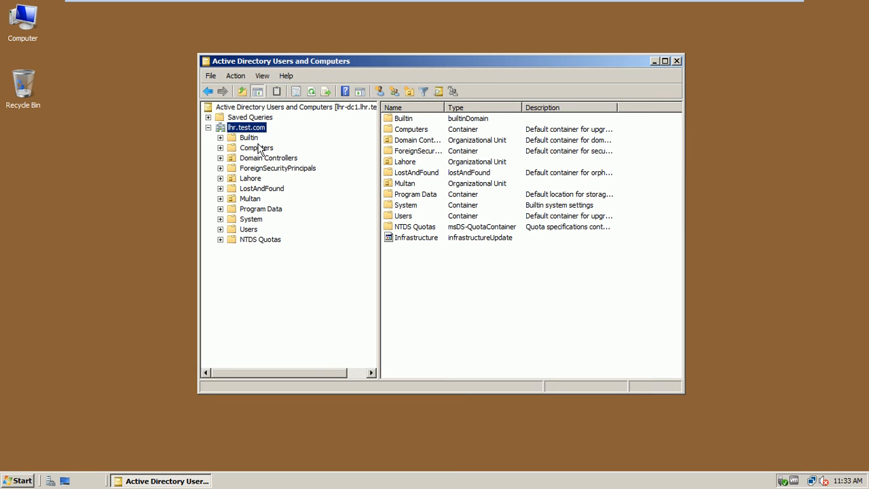
Step: Turn Advanced Features off and back on, checking the Lahore and Multan OUs in between
click(263, 76)
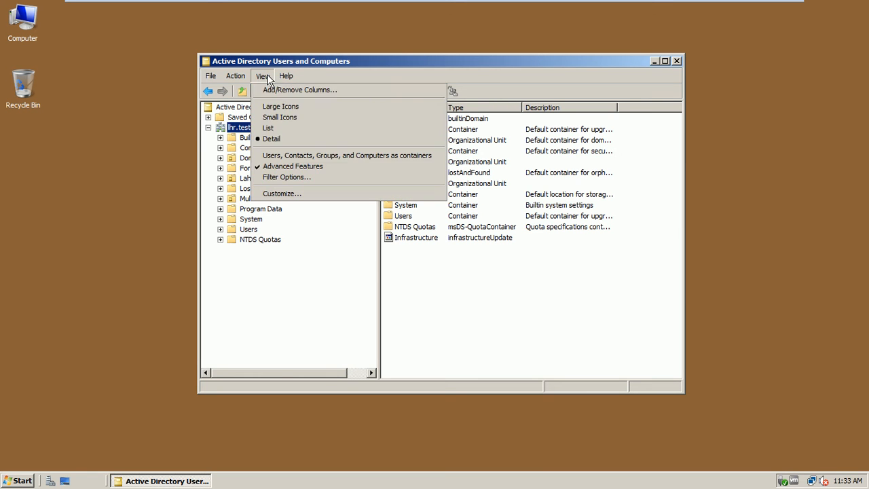
click(275, 168)
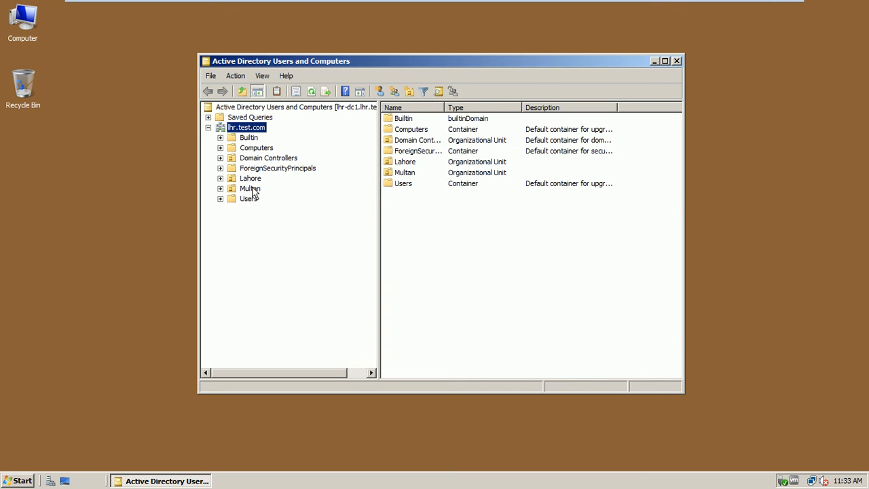
click(251, 179)
click(250, 188)
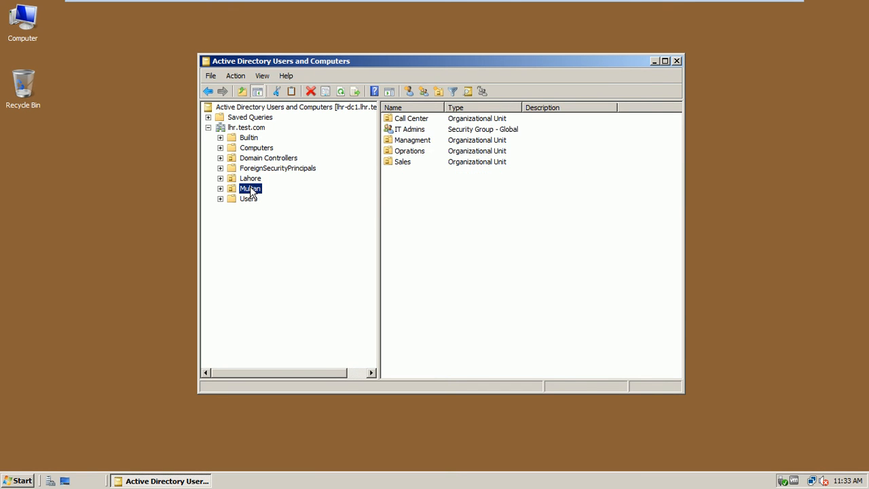
click(262, 79)
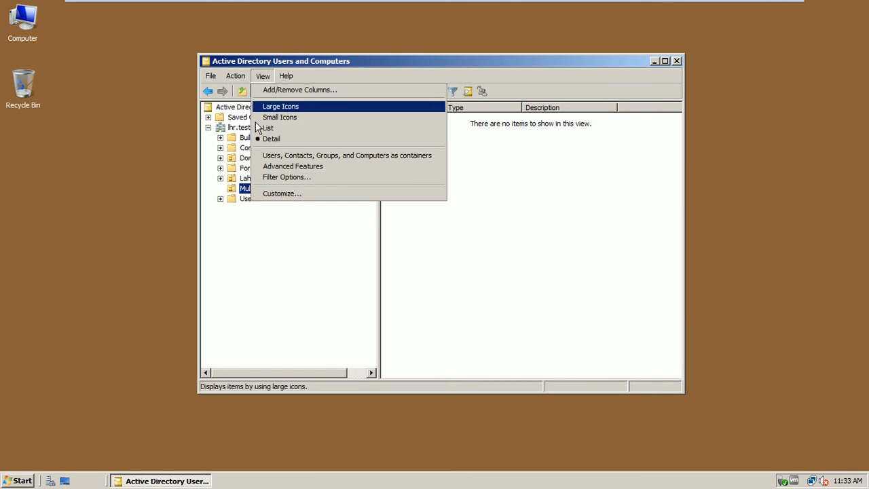
click(282, 166)
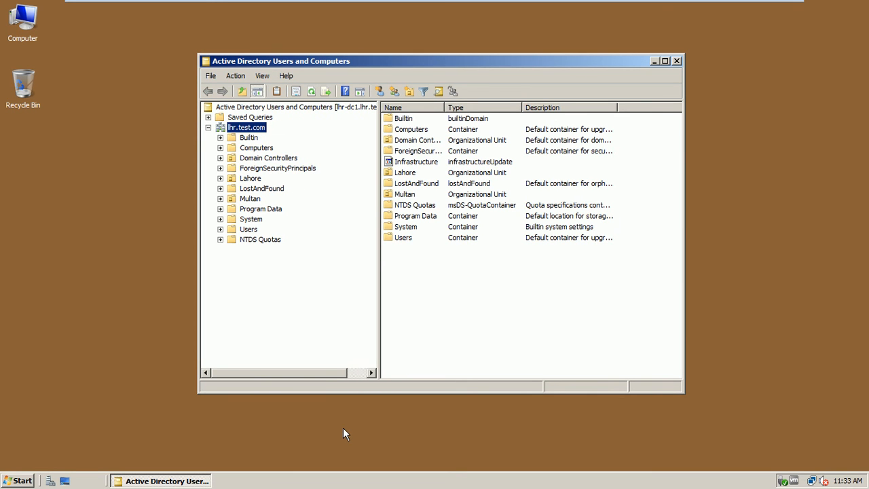
Step: Browse Multan and Lahore, then expand Lahore to show its sub-units
click(245, 200)
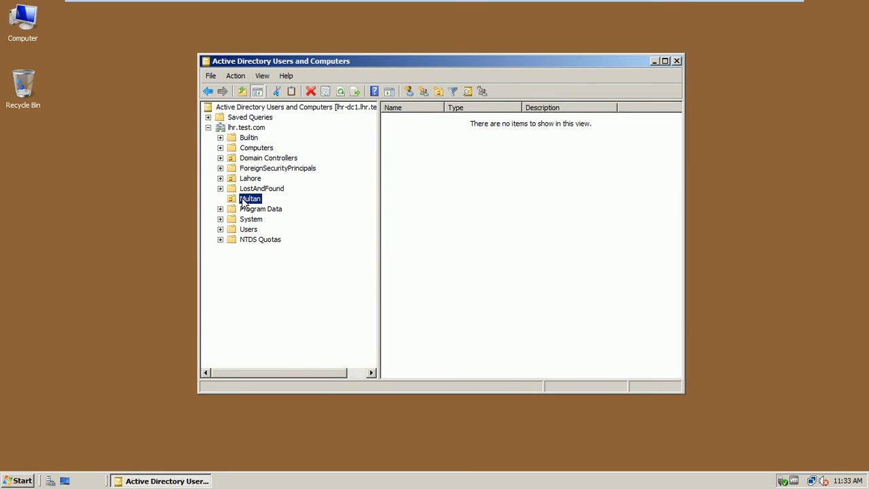
click(250, 179)
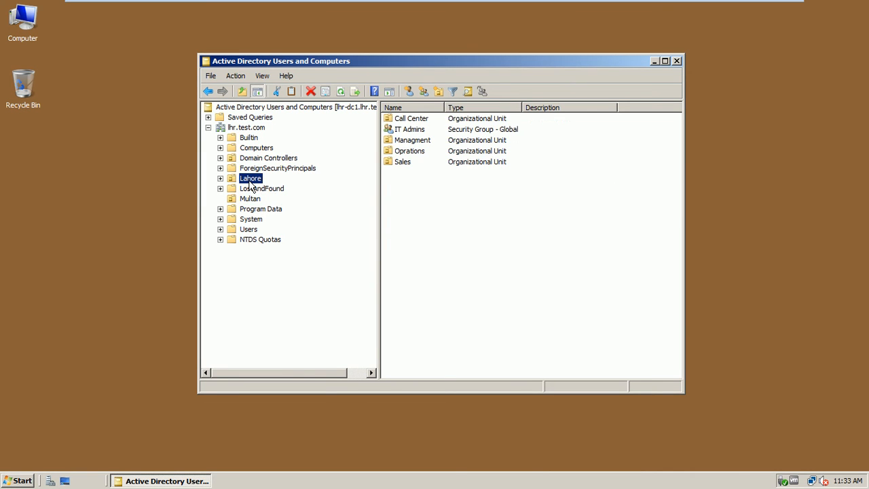
click(220, 179)
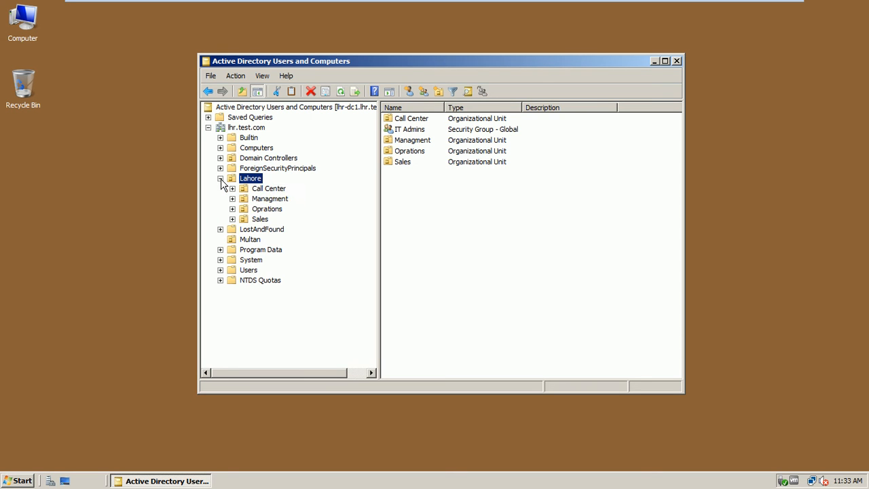
Step: Check the contents of the Sales, Oprations and Managment OUs under Lahore
click(260, 219)
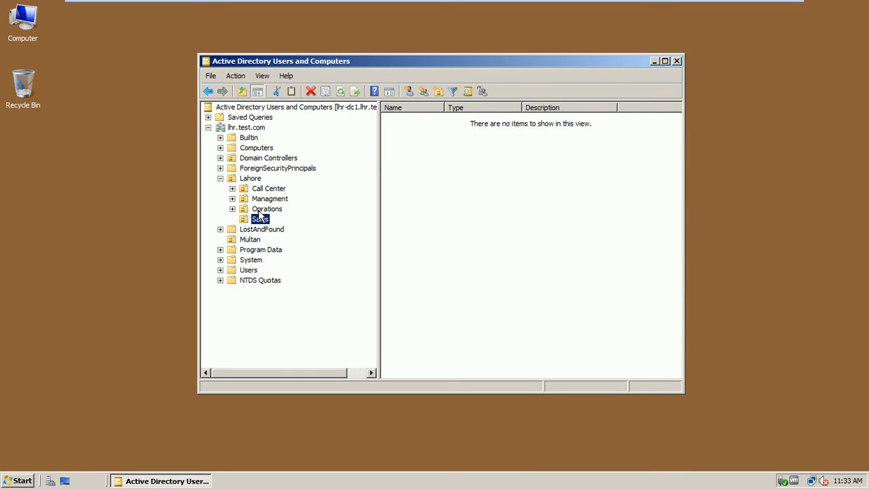
click(262, 210)
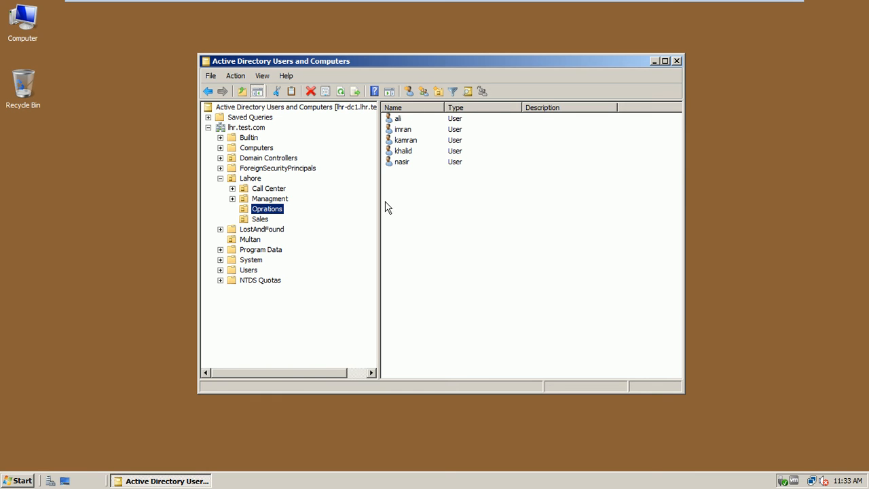
click(275, 199)
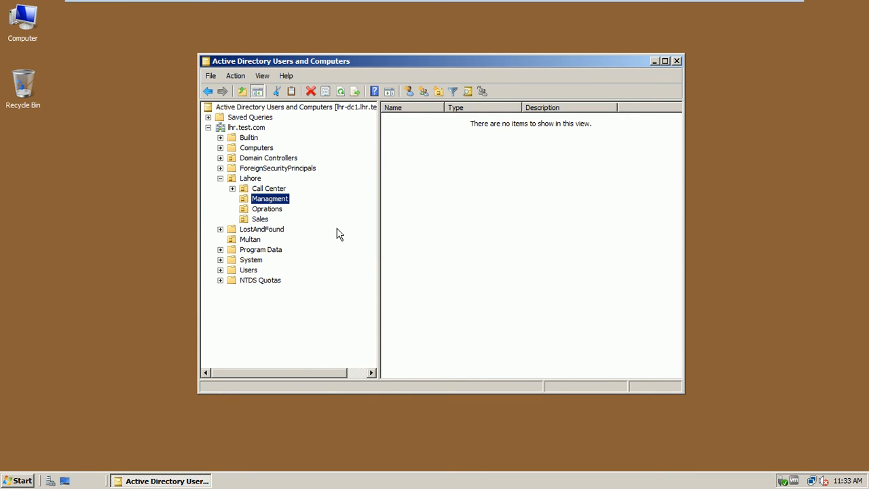
Step: Expand Call Center, check each of its five empty Team OUs, and open the Computer window
click(270, 190)
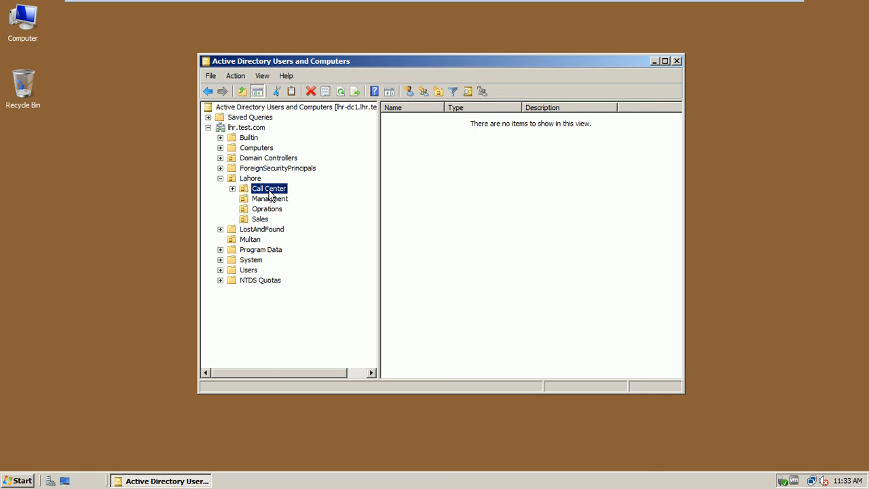
click(233, 189)
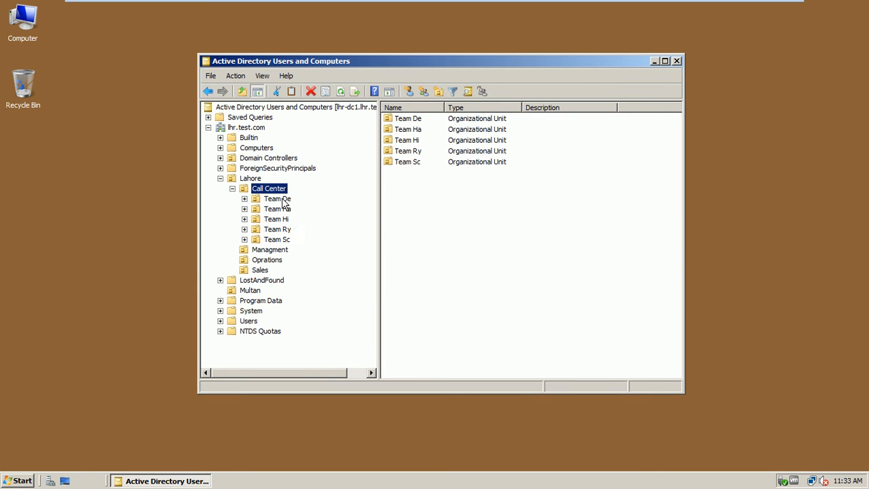
click(279, 198)
click(283, 209)
click(283, 219)
click(284, 229)
click(282, 239)
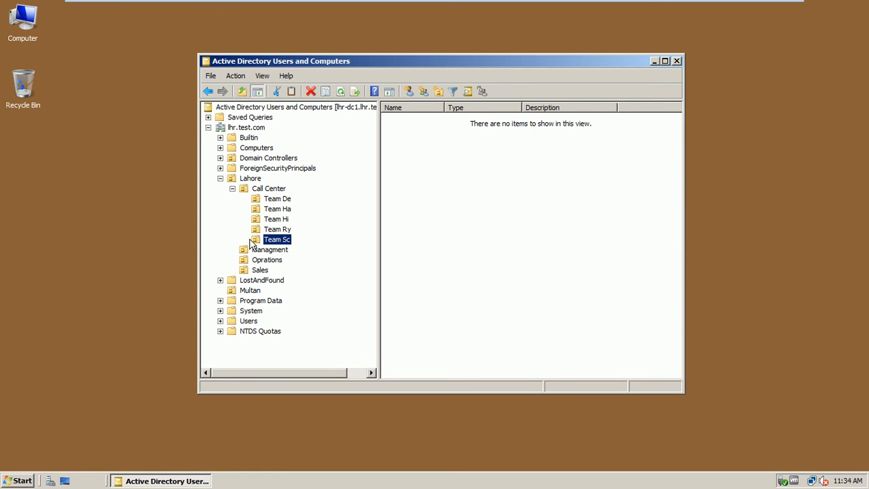
double_click(19, 34)
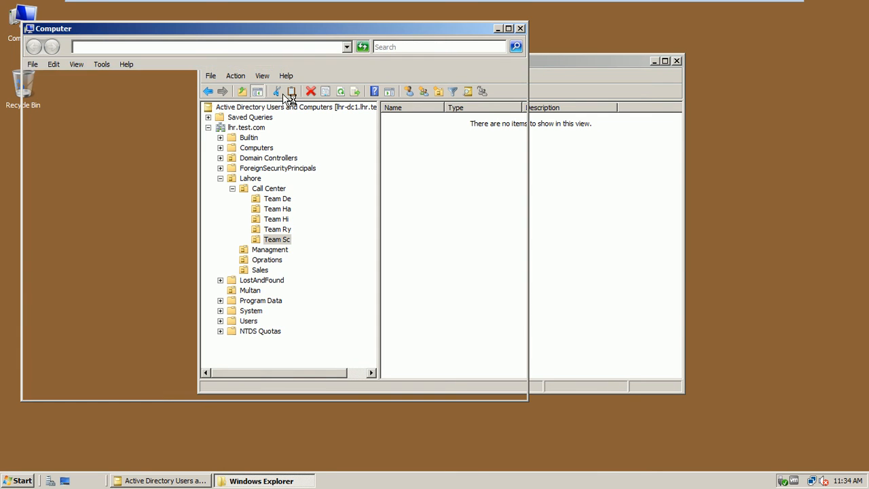
Step: Create a new folder named SalesDocs on Local Disk (C:)
double_click(332, 33)
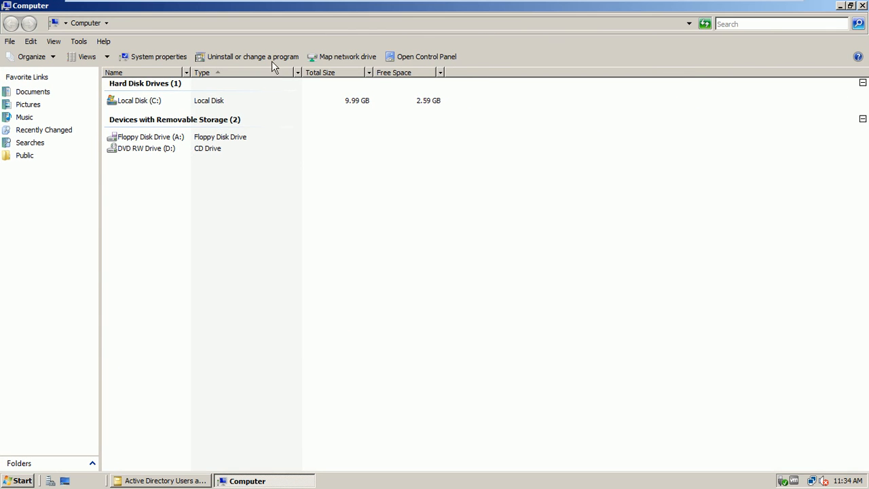
double_click(142, 102)
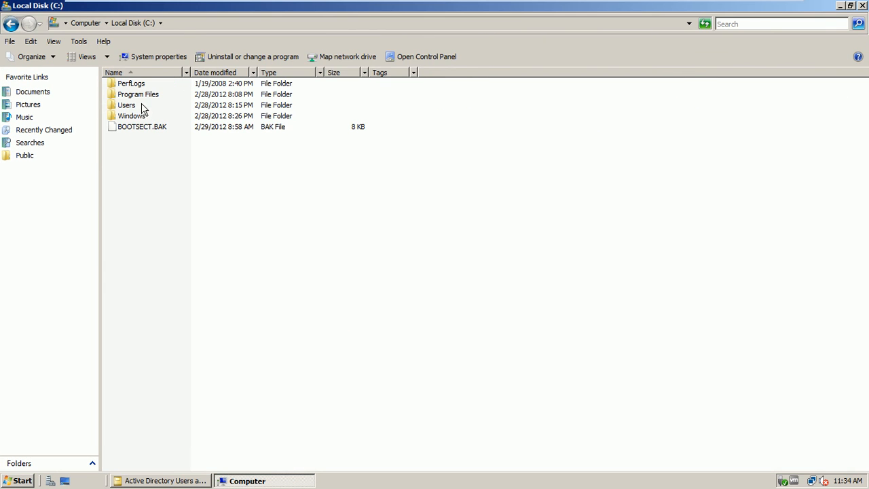
right_click(151, 171)
mouse_move(172, 258)
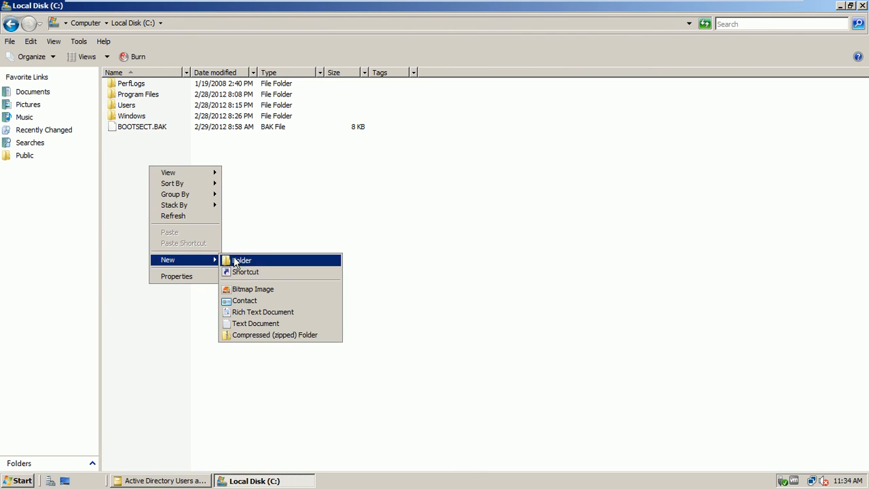
click(238, 261)
text(SalesDocs)
click(172, 204)
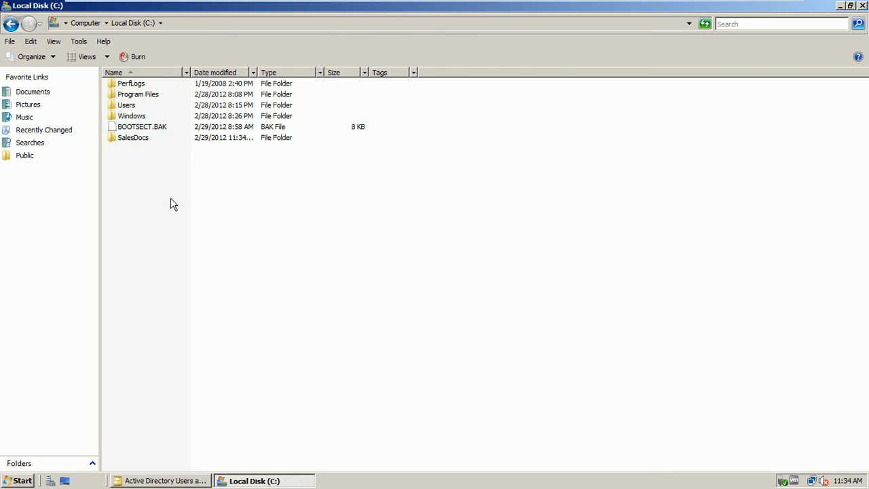
Step: Share the SalesDocs folder with Everyone as \\LHR-DC1\SalesDocs
right_click(130, 140)
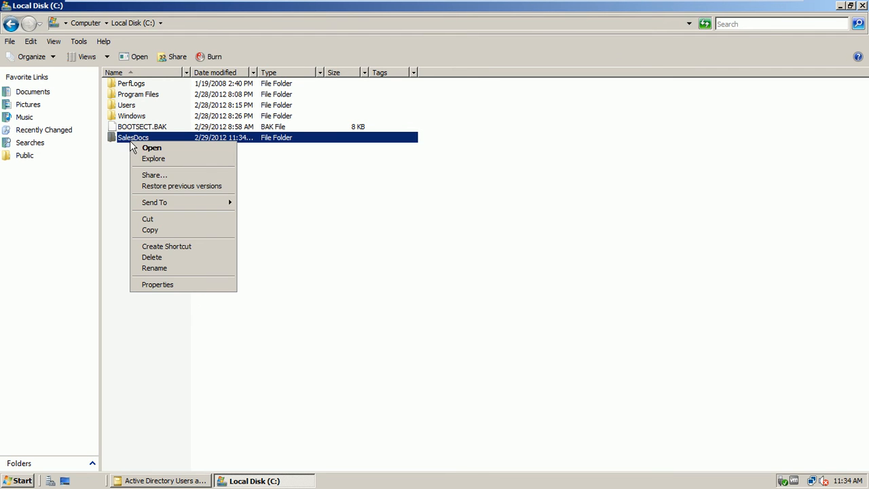
click(166, 176)
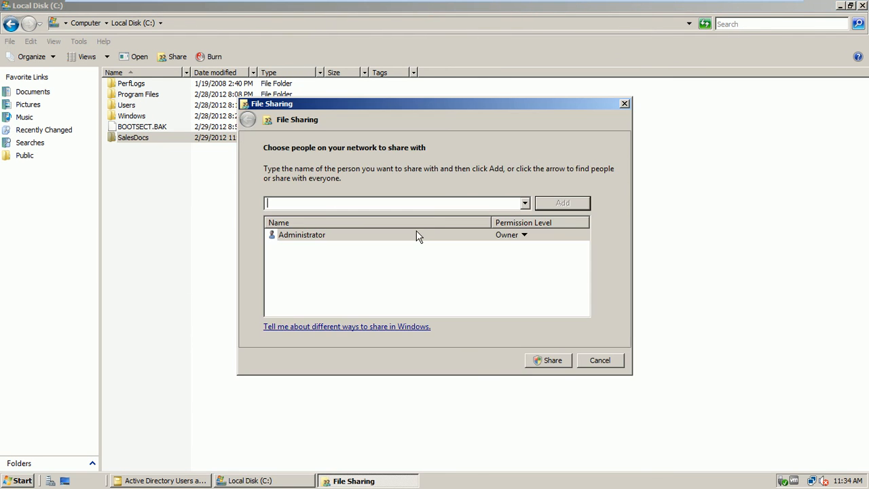
click(525, 203)
click(511, 217)
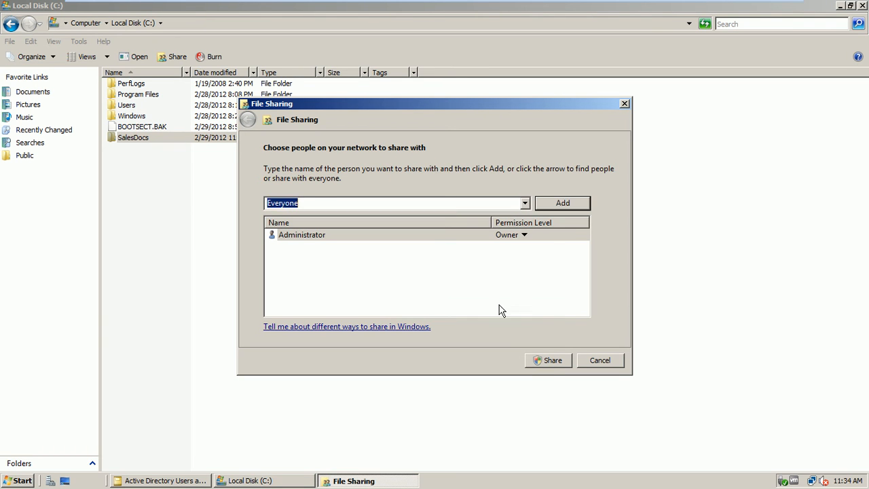
click(550, 361)
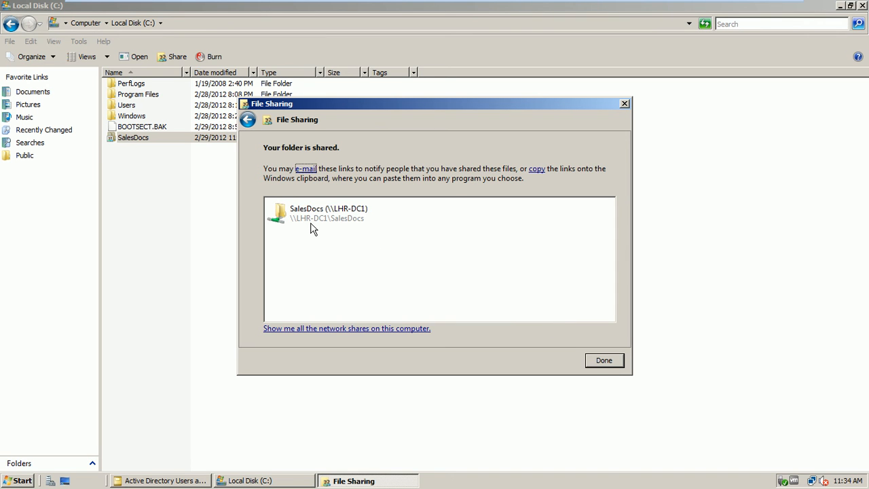
click(603, 360)
Step: Create an empty text document named 'sales' inside SalesDocs, then close the folder window
double_click(139, 145)
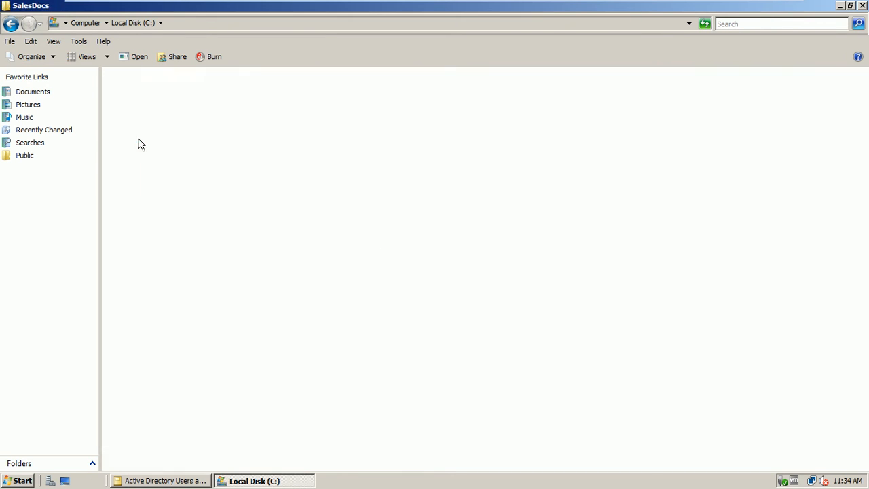
right_click(138, 120)
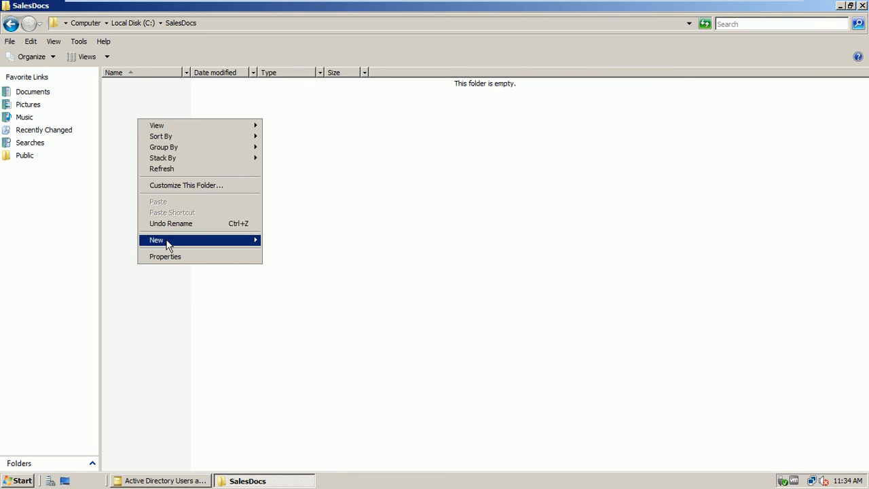
mouse_move(169, 241)
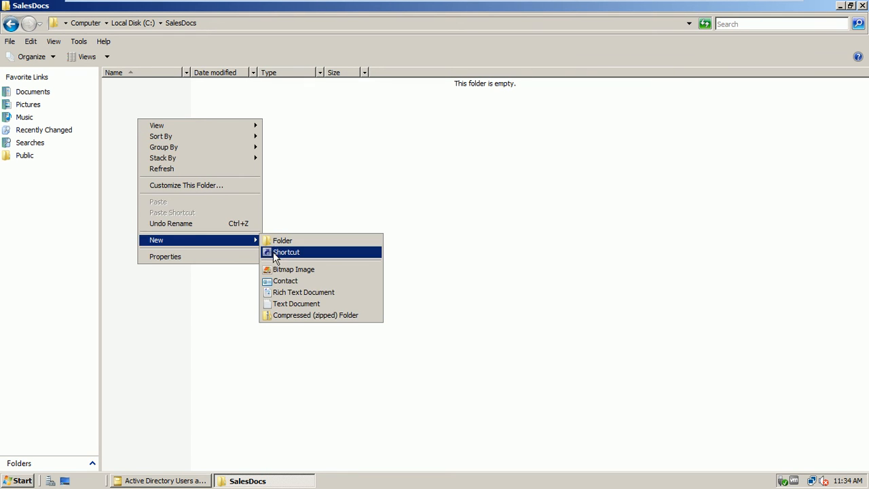
click(303, 307)
text(s)
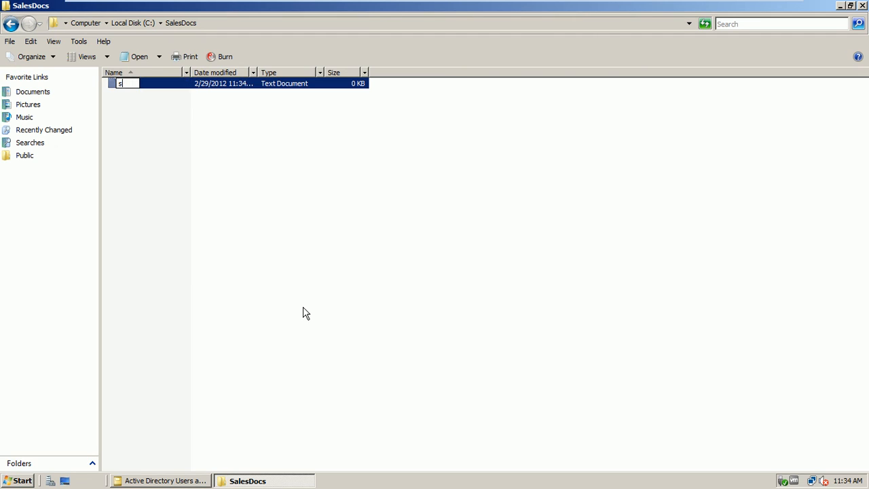
text(ales)
click(303, 312)
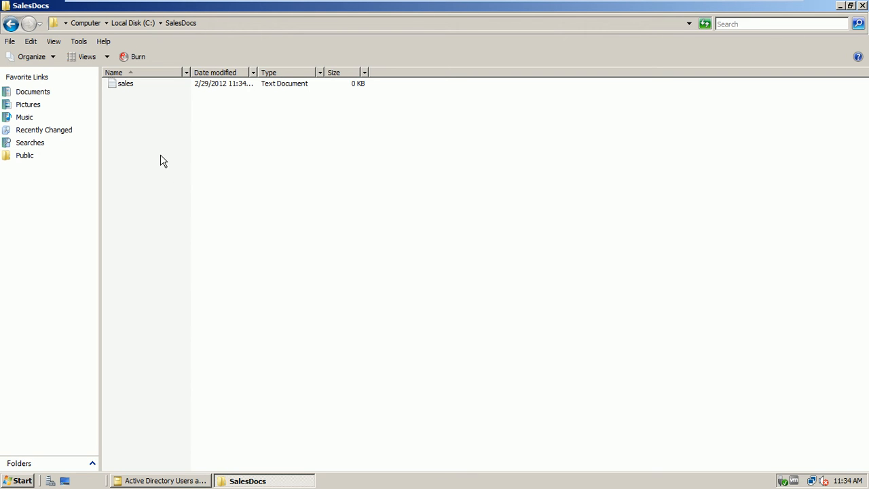
click(864, 6)
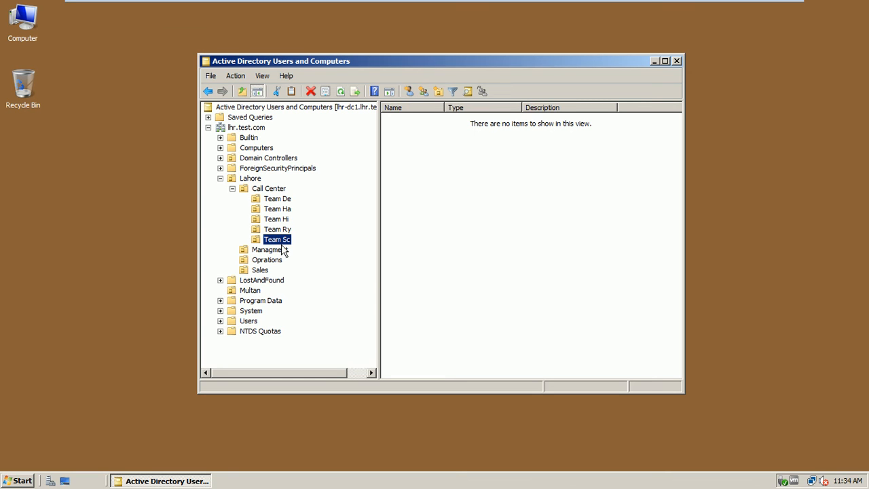
Step: Start a new user in Lahore's Sales OU, entering the user's name and logon name
click(261, 270)
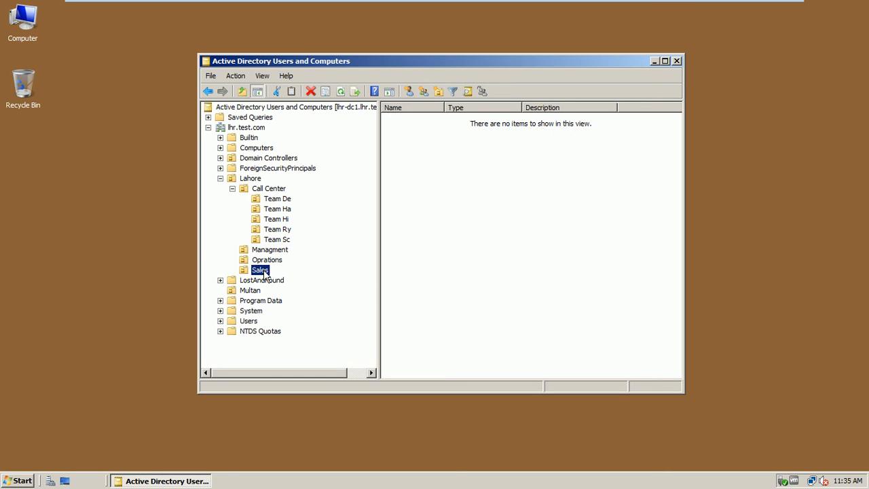
right_click(450, 141)
mouse_move(490, 248)
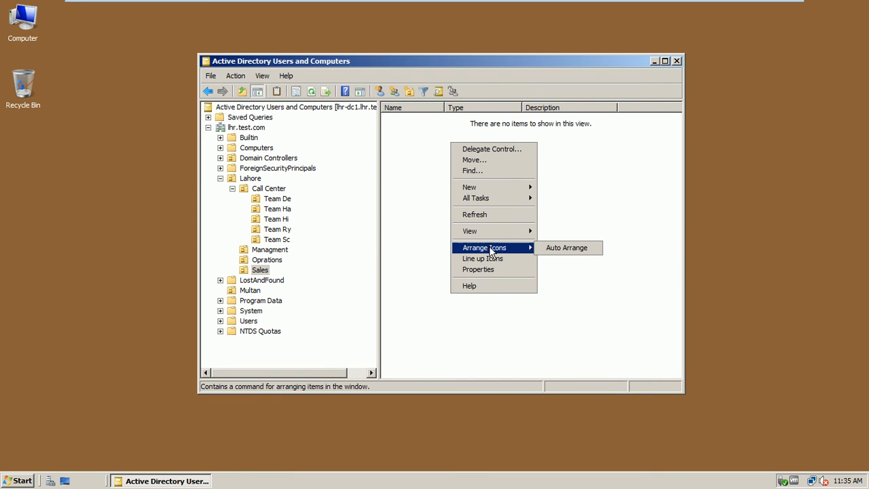
mouse_move(520, 188)
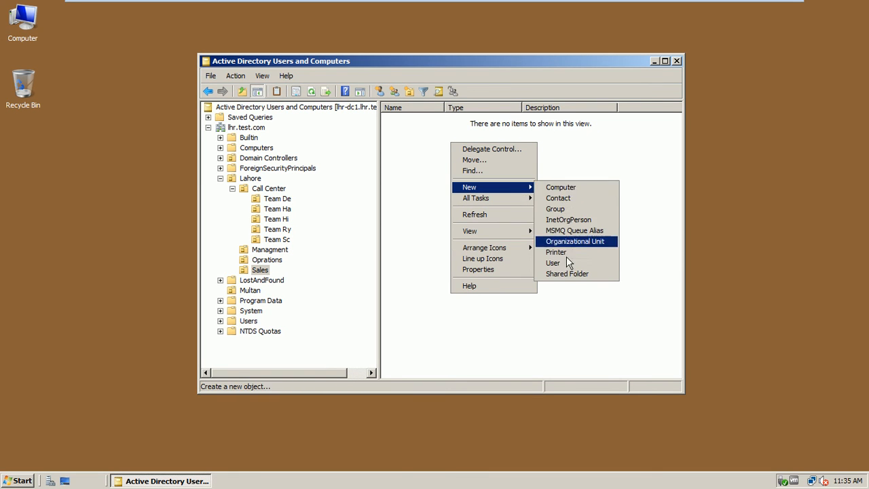
click(567, 263)
text(obaid)
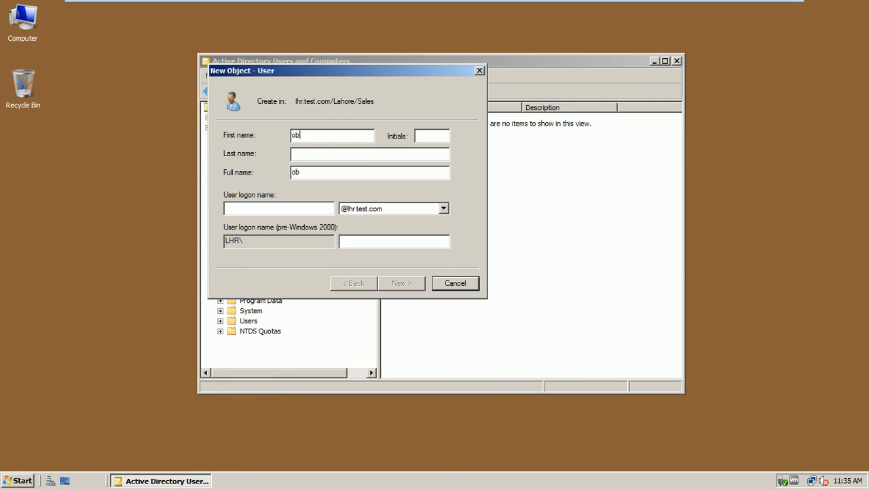
key(Tab)
key(Tab)
key(Tab)
key(Tab)
text(obaid)
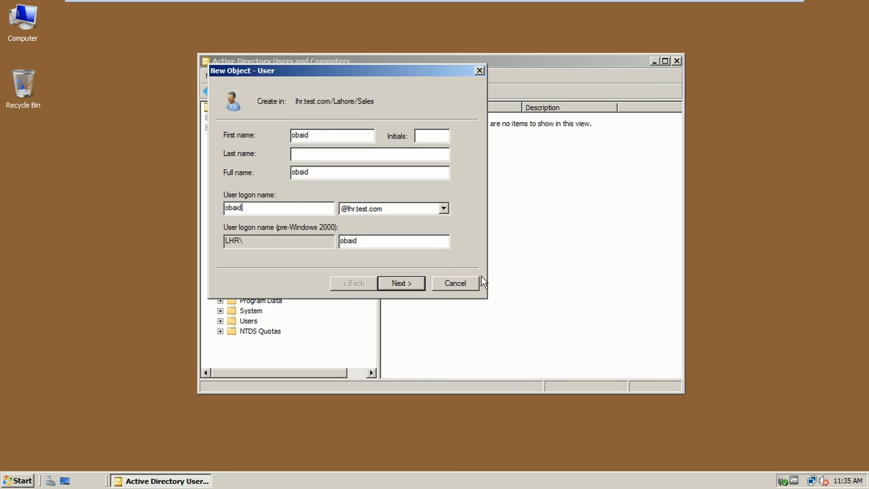
click(419, 288)
Step: Set the user's password so it cannot be changed and never expires, and finish
text(*******)
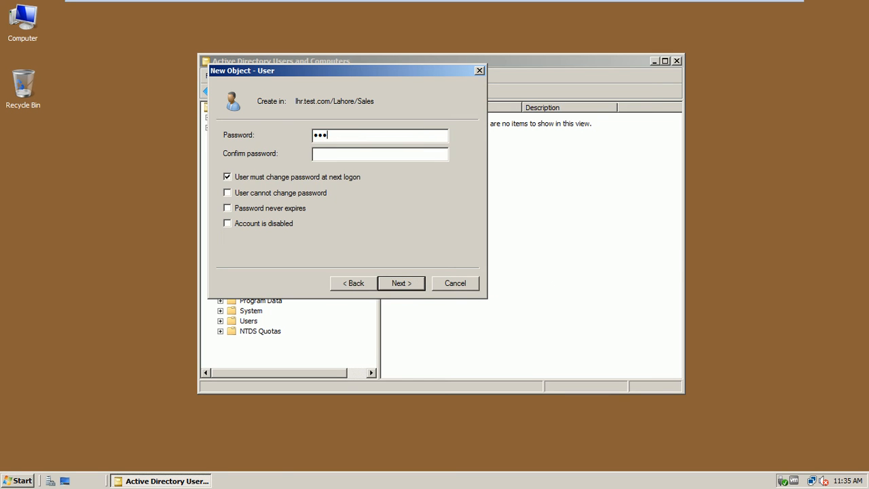
key(Tab)
text(*******)
click(260, 180)
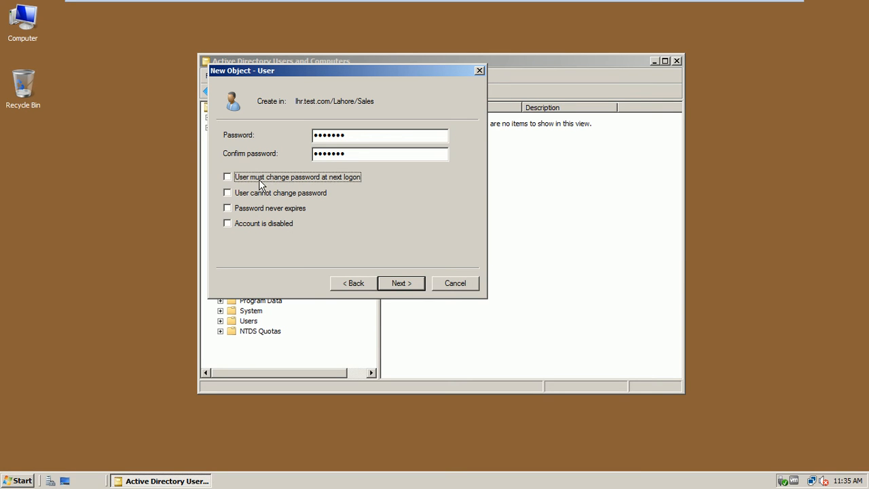
click(258, 194)
click(256, 207)
click(404, 284)
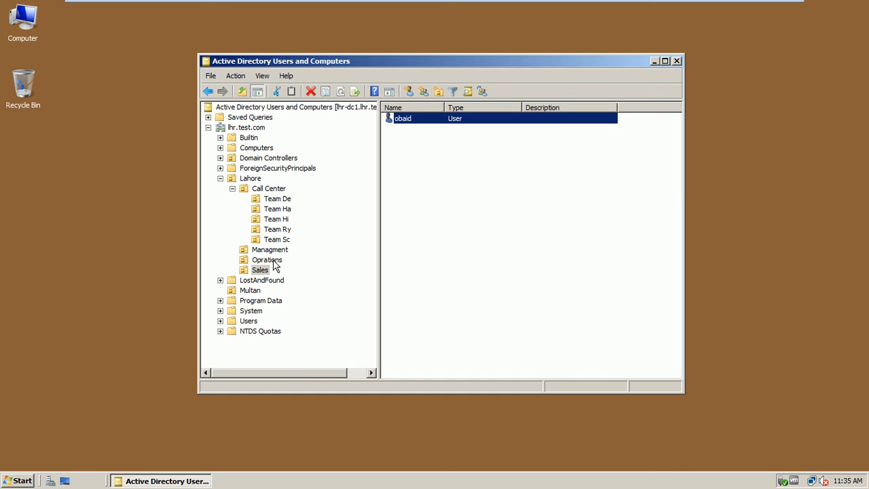
Step: Browse the Oprations OU users and first Call Center team OU, then close the console
click(266, 260)
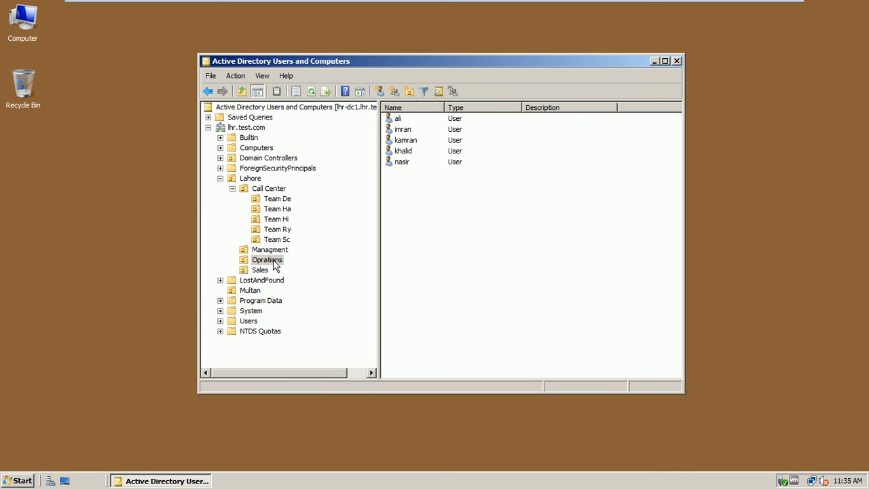
right_click(275, 265)
click(429, 204)
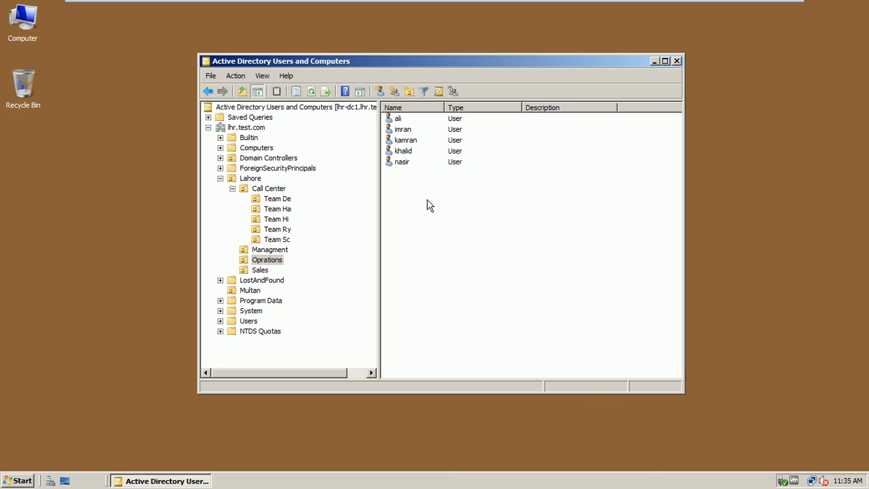
click(402, 163)
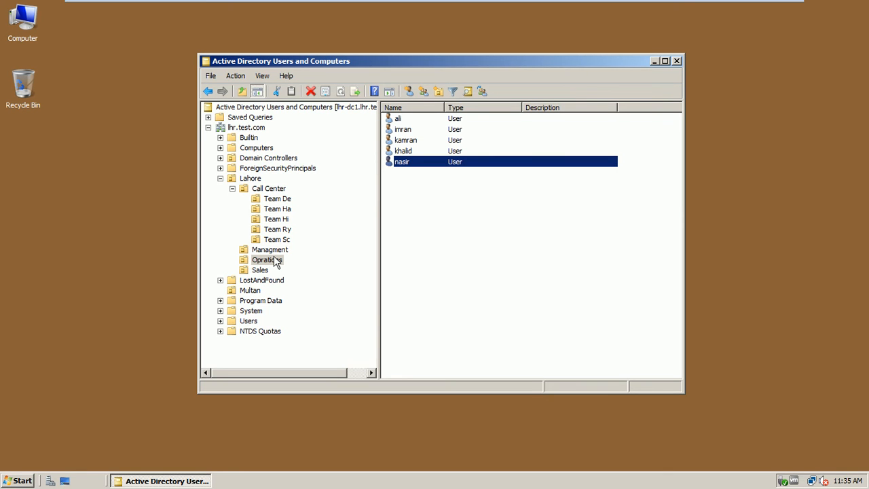
click(266, 201)
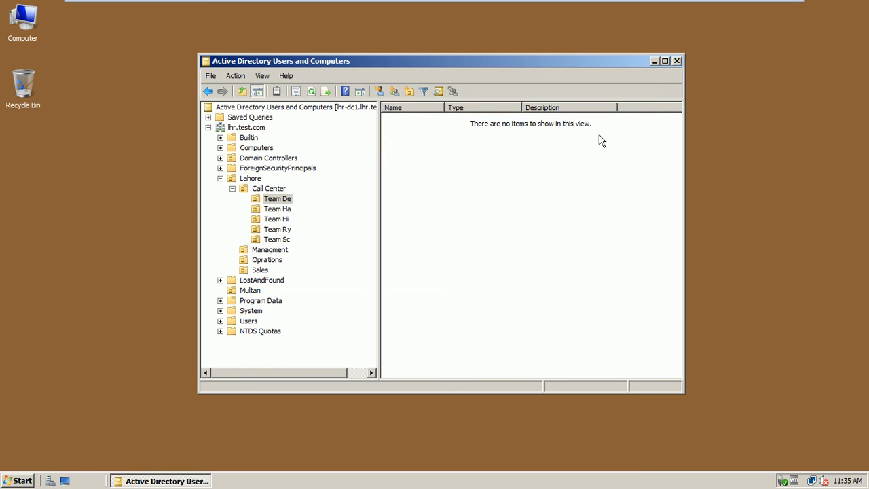
click(678, 61)
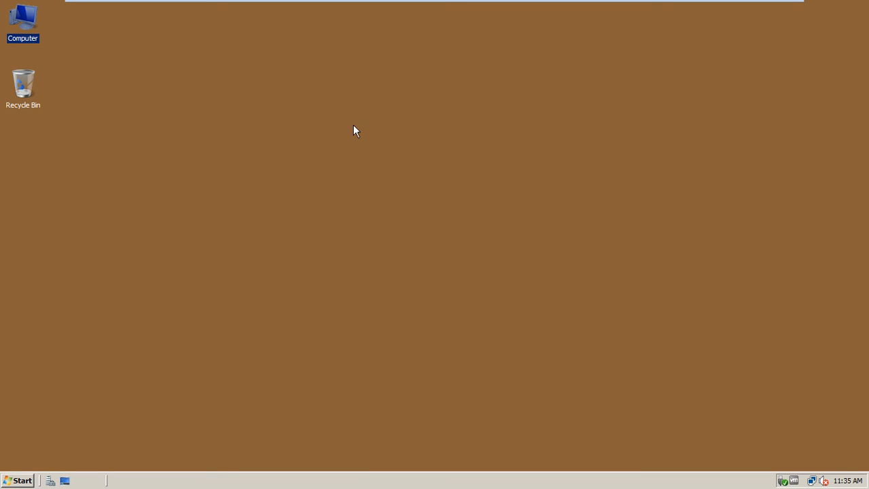
Step: Refresh the desktop, launch Server Manager, and show the Features page for LHR-DC1
right_click(306, 124)
click(321, 153)
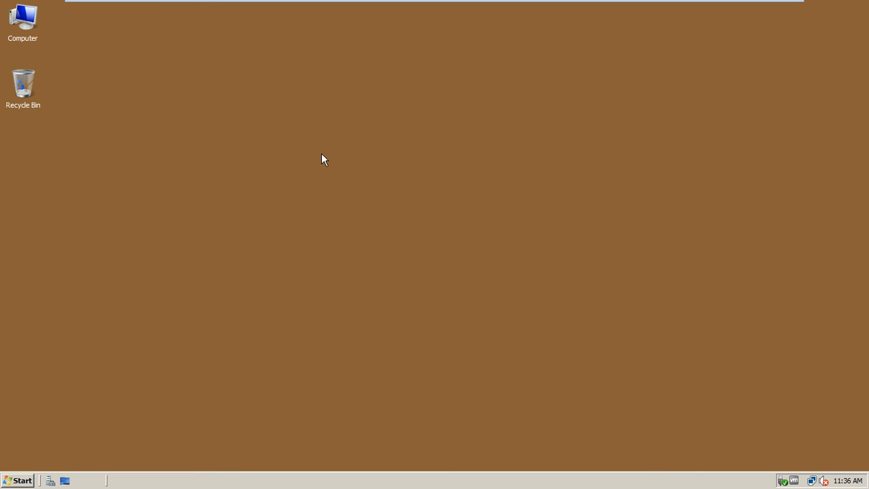
click(26, 481)
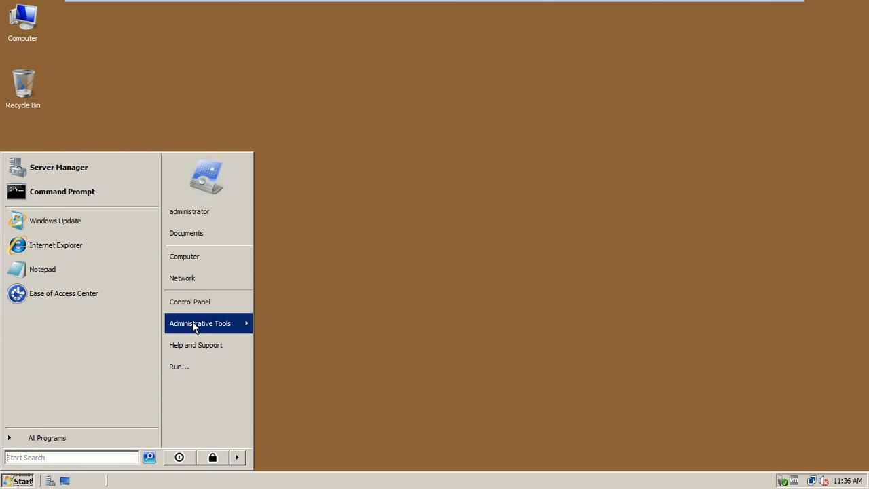
mouse_move(194, 326)
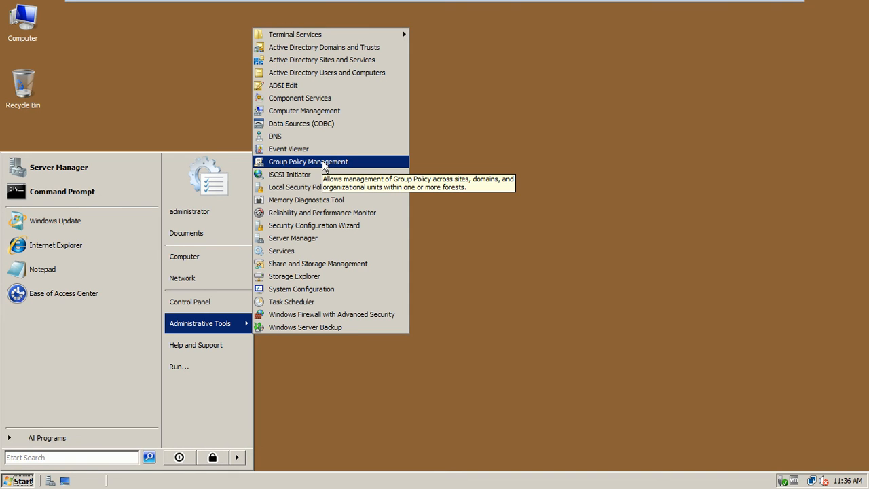
click(451, 162)
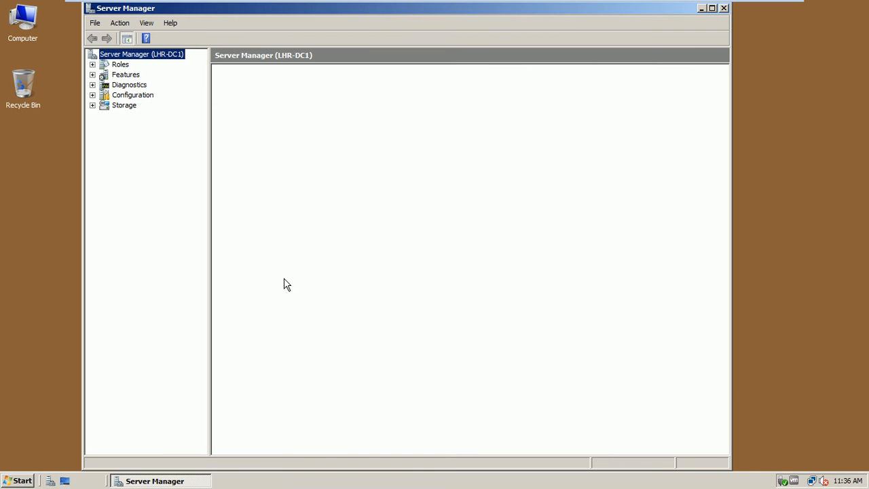
click(131, 76)
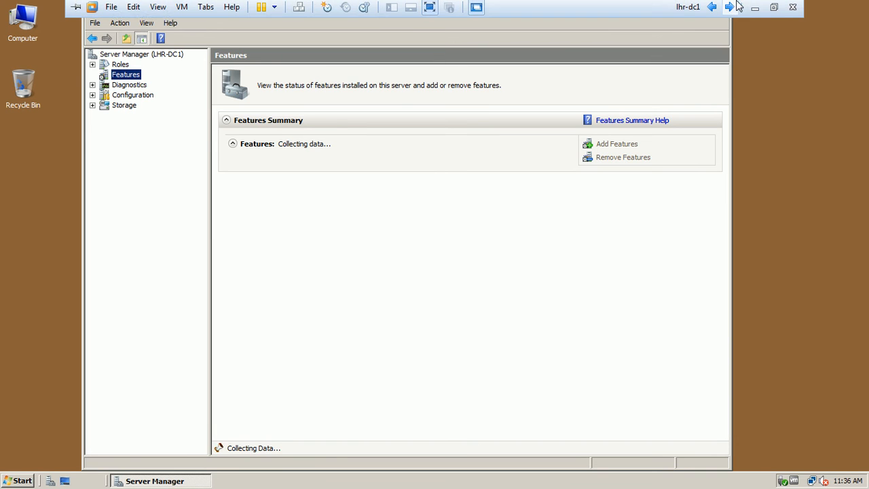
Step: On LHR-CL1, always trust VMware and install its Tools drivers, then return to LHR-DC1
click(729, 8)
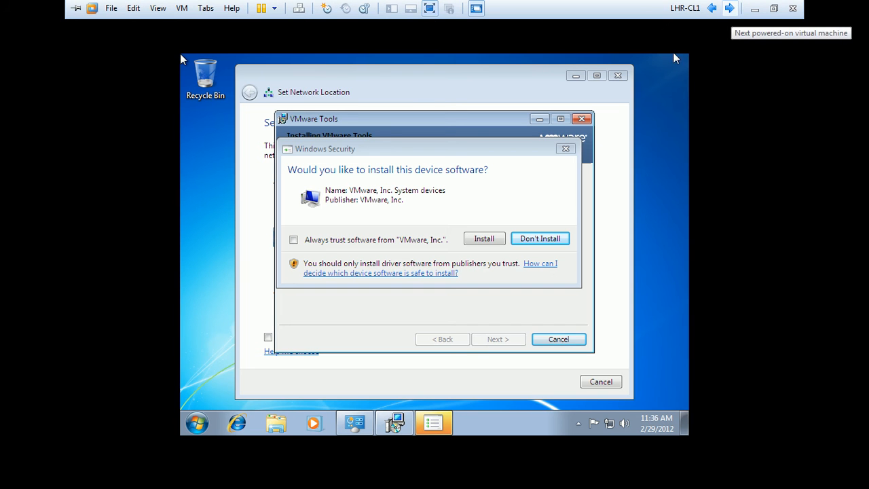
click(415, 241)
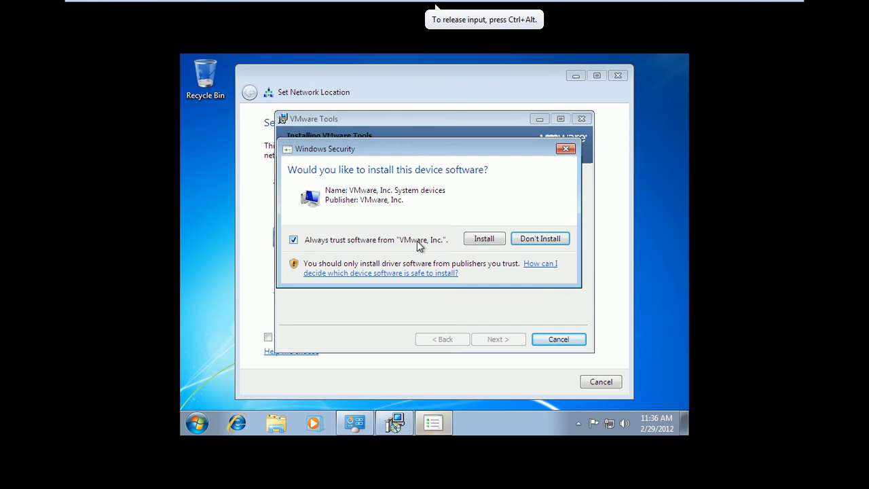
click(480, 243)
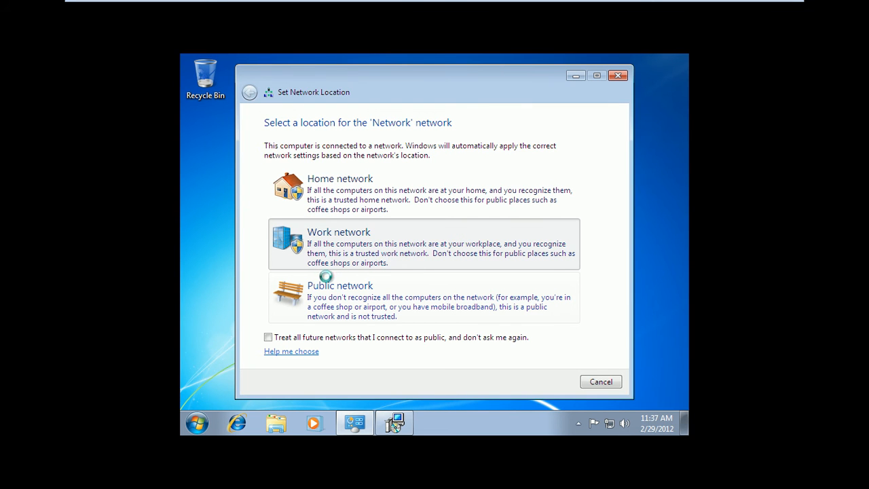
mouse_move(670, 6)
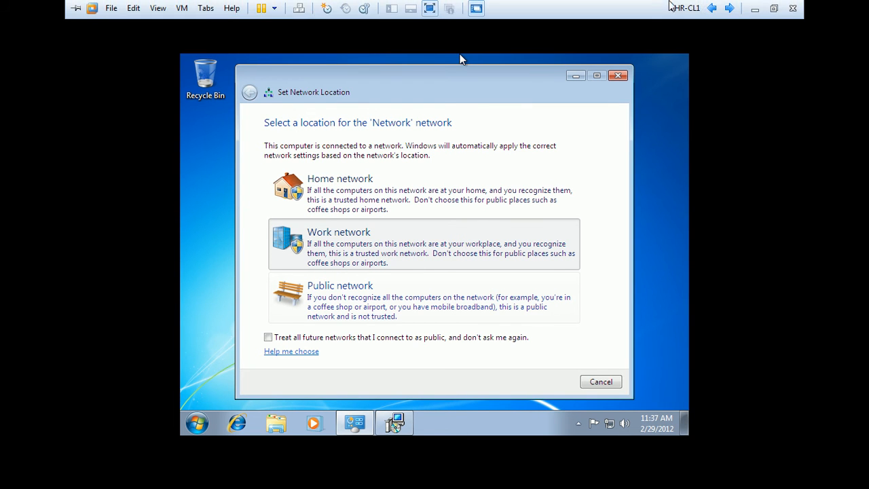
click(729, 9)
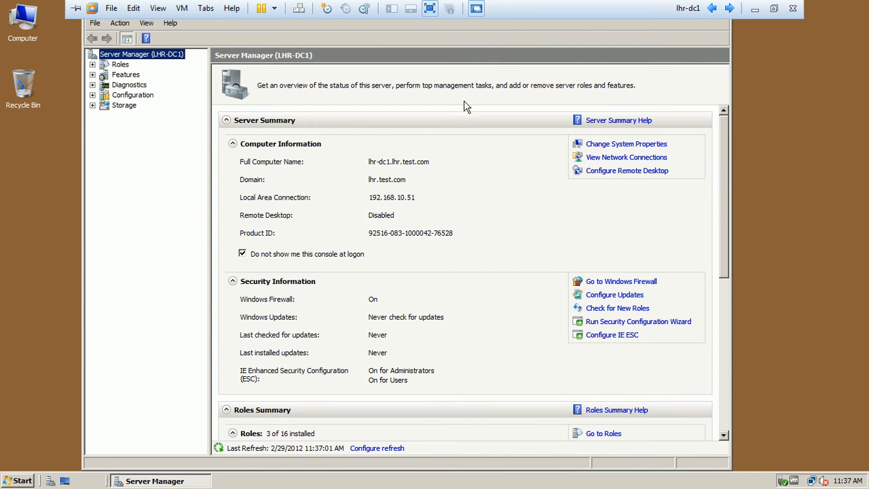
Step: Confirm the Features summary shows 2 of 35 features installed, then close Server Manager
click(120, 77)
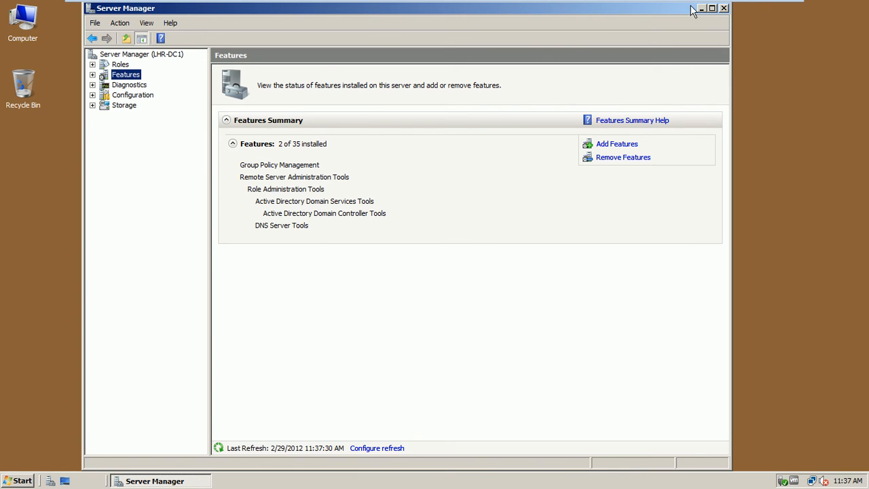
click(724, 9)
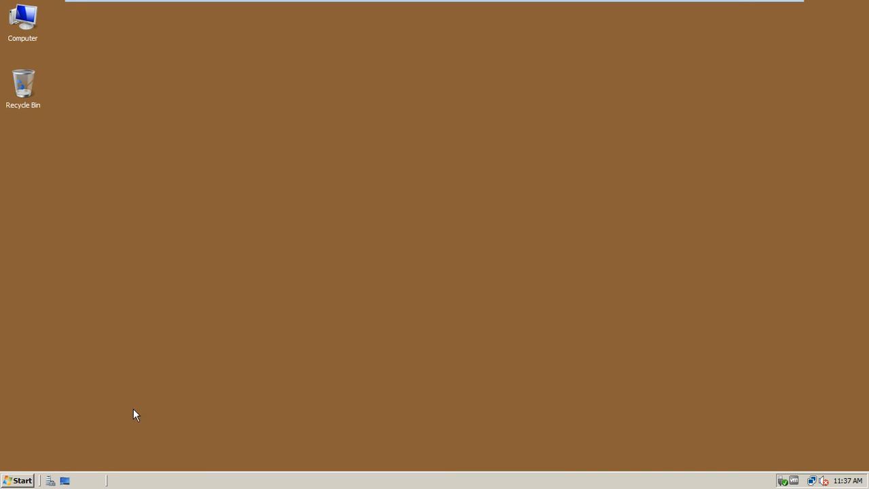
Step: Launch Group Policy Management, then reposition and enlarge its window
click(20, 480)
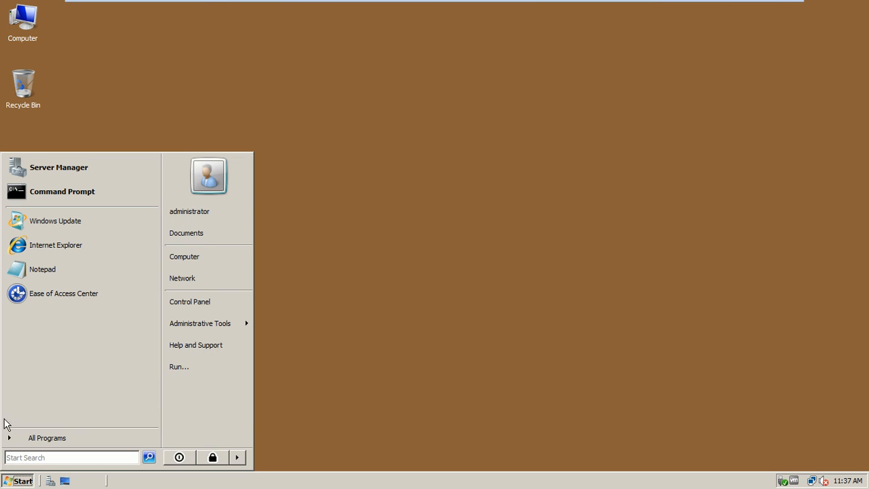
mouse_move(202, 332)
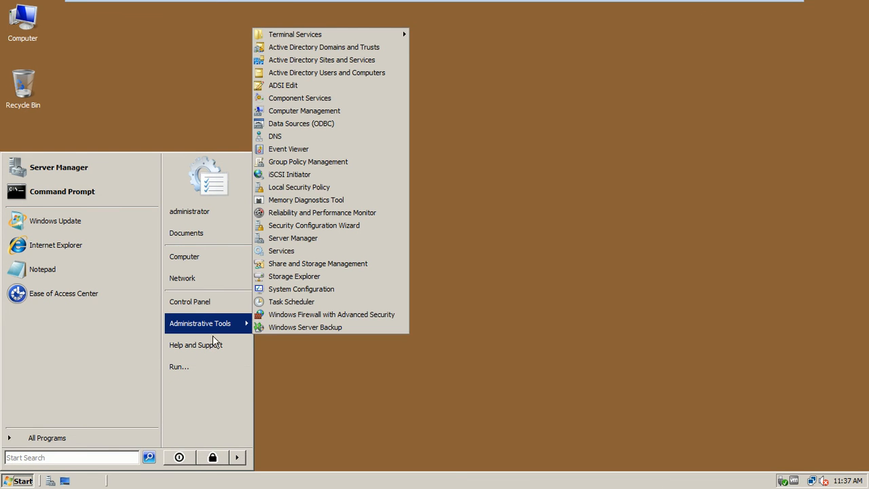
click(332, 168)
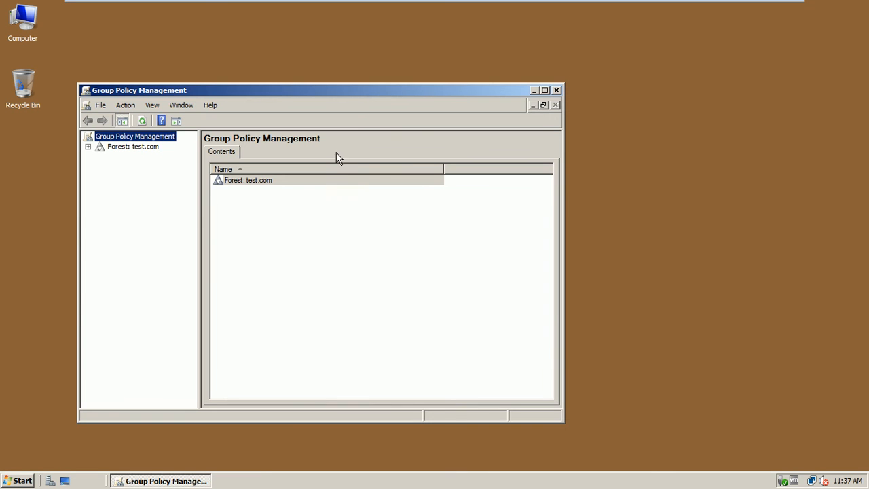
drag(368, 93, 415, 63)
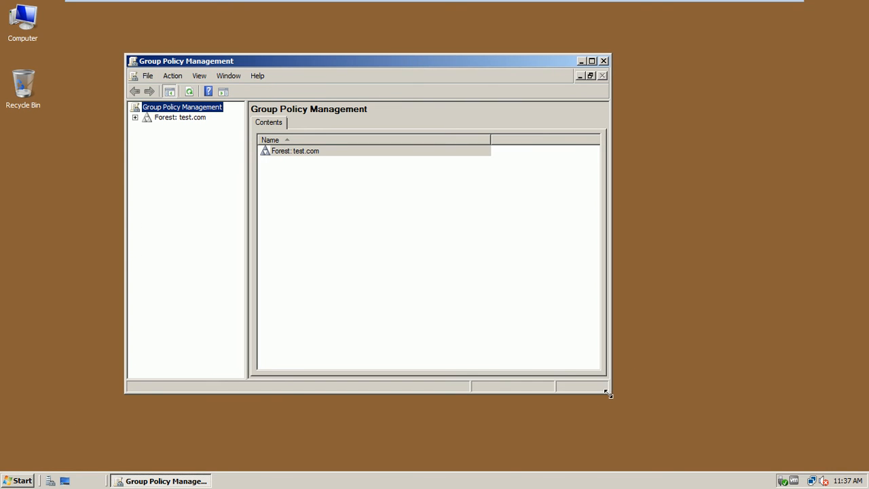
drag(610, 394, 687, 421)
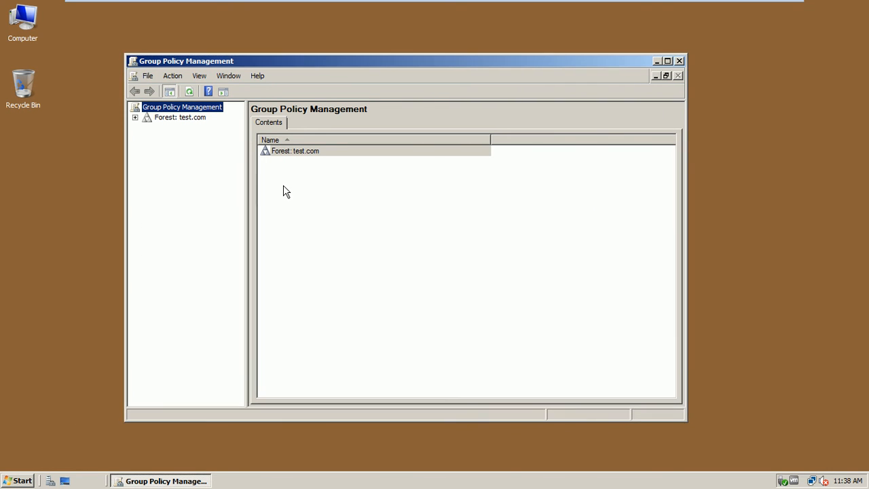
Step: Expand the test.com forest, Domains and lhr.test.com, widening the tree pane
click(136, 118)
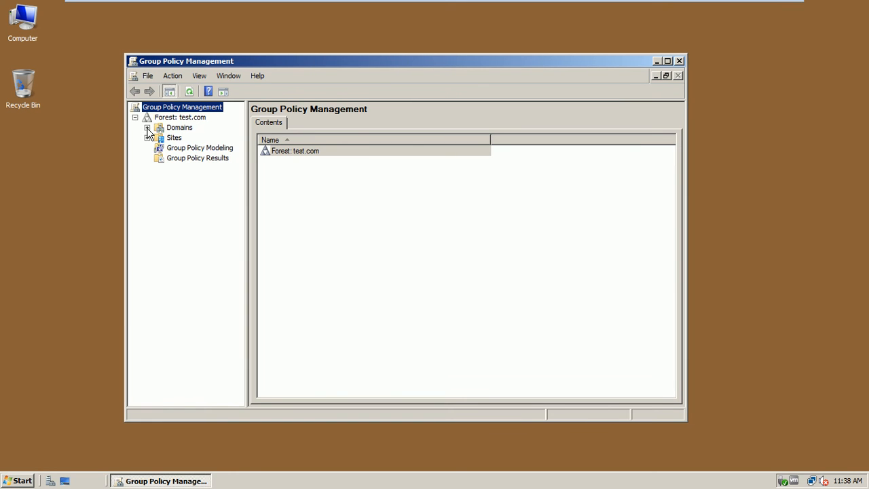
click(147, 128)
click(193, 139)
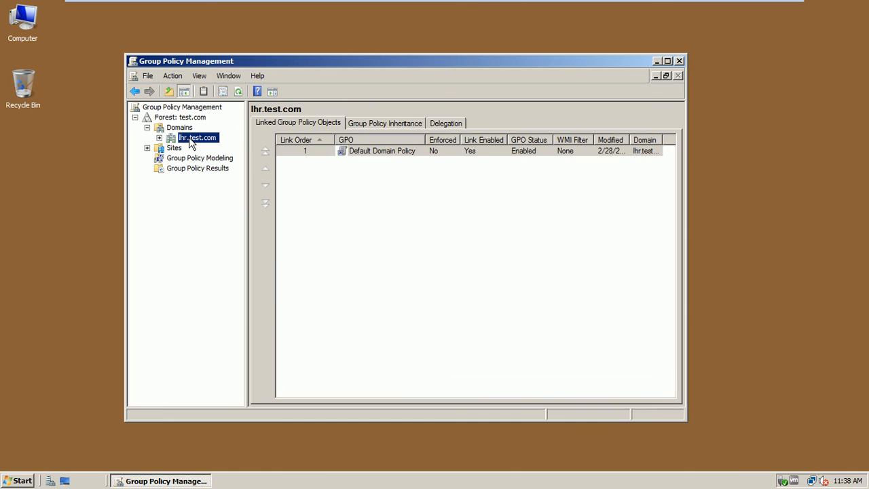
click(159, 138)
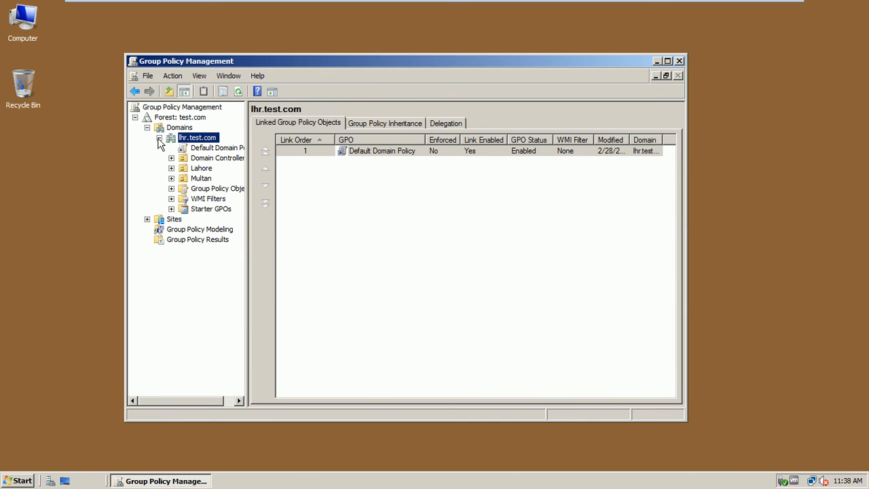
drag(246, 218, 321, 207)
Step: Review linked GPOs on Lahore, Multan and Lahore's sub-OUs, then list all Group Policy Objects
click(202, 169)
click(201, 179)
click(171, 169)
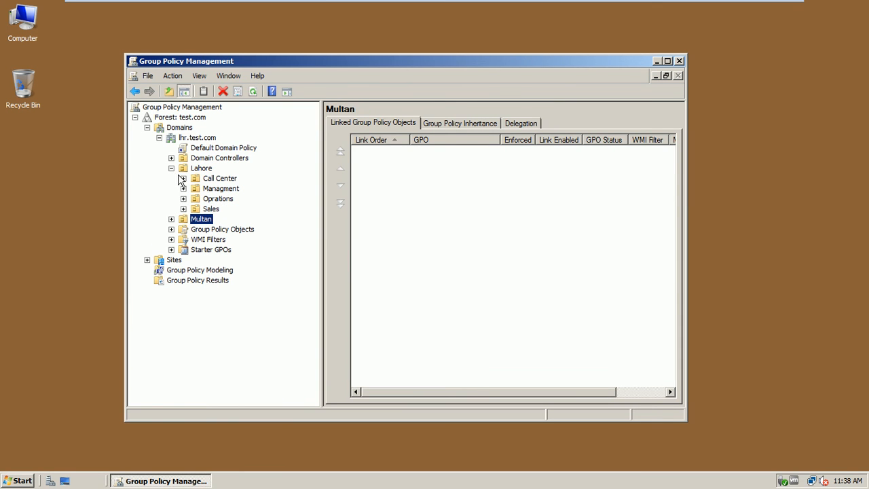
click(210, 209)
click(217, 198)
click(221, 189)
click(223, 178)
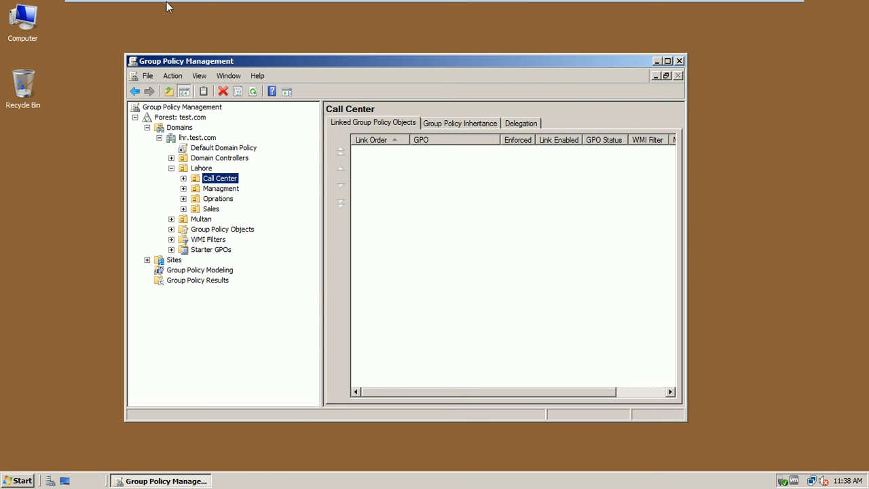
click(200, 139)
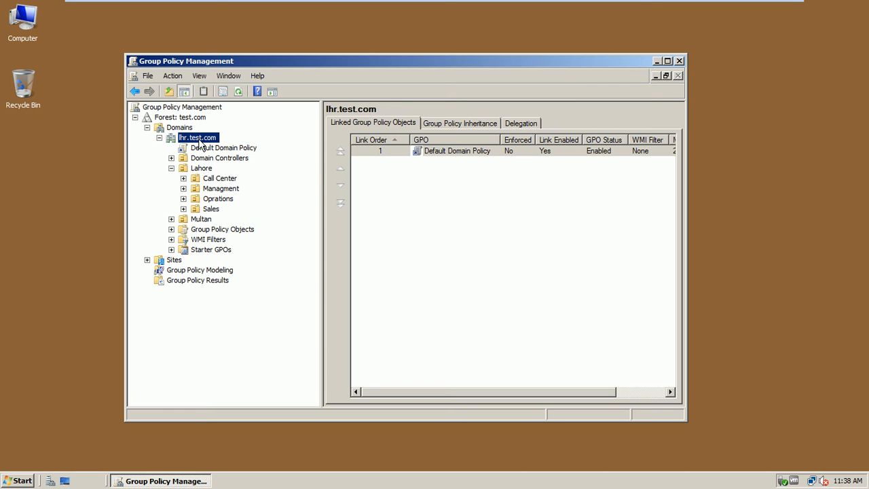
click(217, 229)
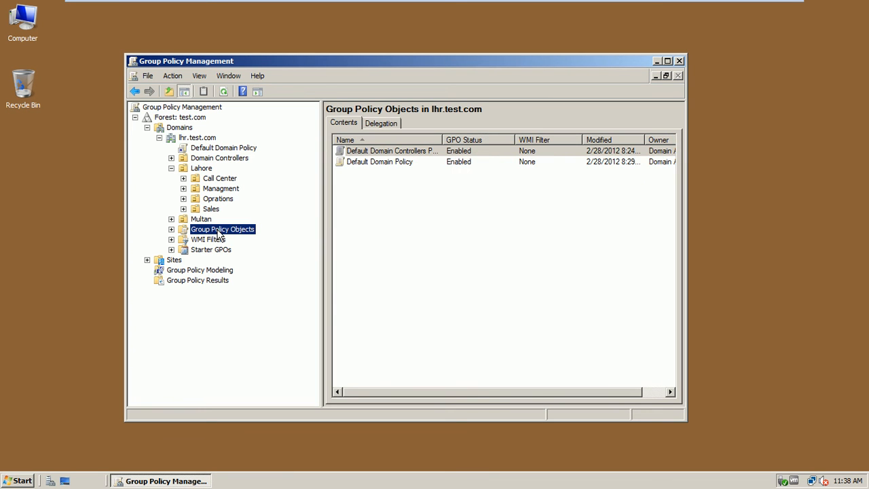
Step: Expand Group Policy Objects to list the two default policies and focus the GPO list
click(172, 230)
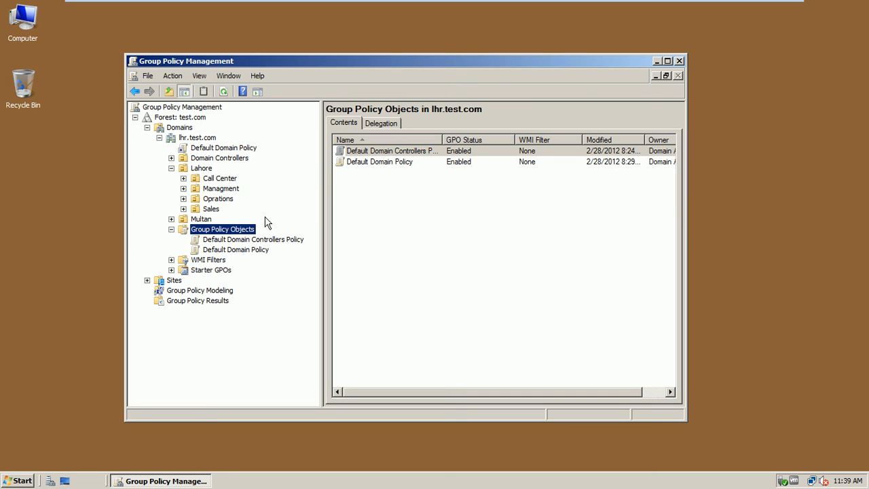
key(Tab)
Step: Create a new GPO named 'Block Removeable Device installation' under Group Policy Objects
right_click(357, 200)
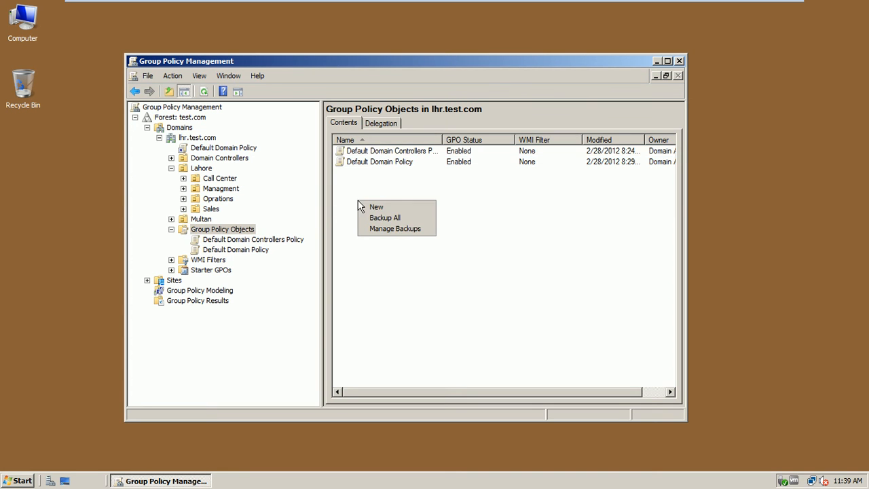
click(370, 205)
drag(376, 187, 404, 181)
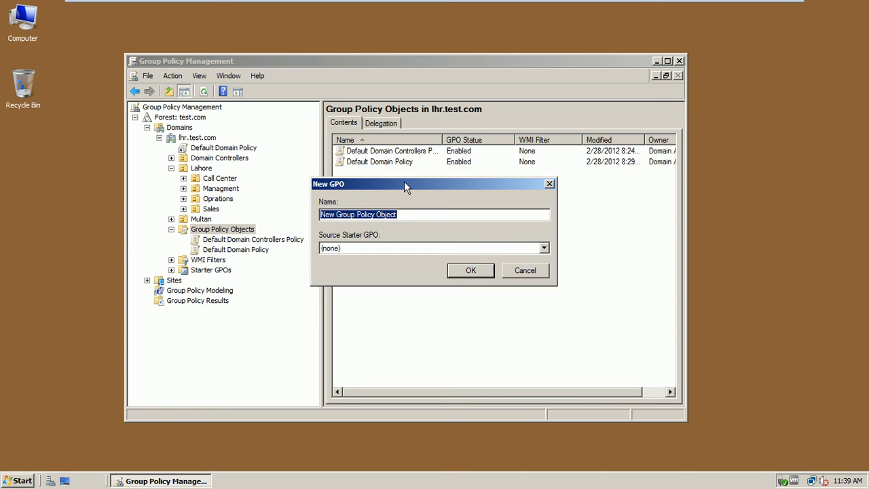
text(Block)
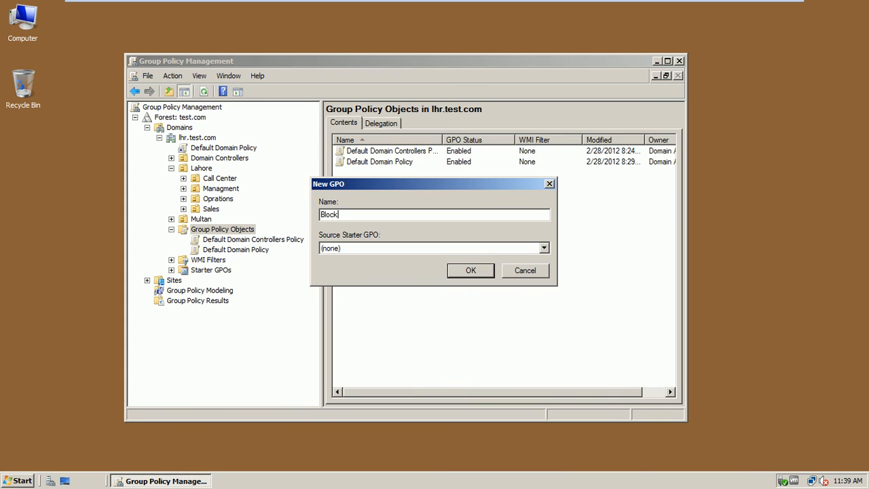
text( Removeable Device installation)
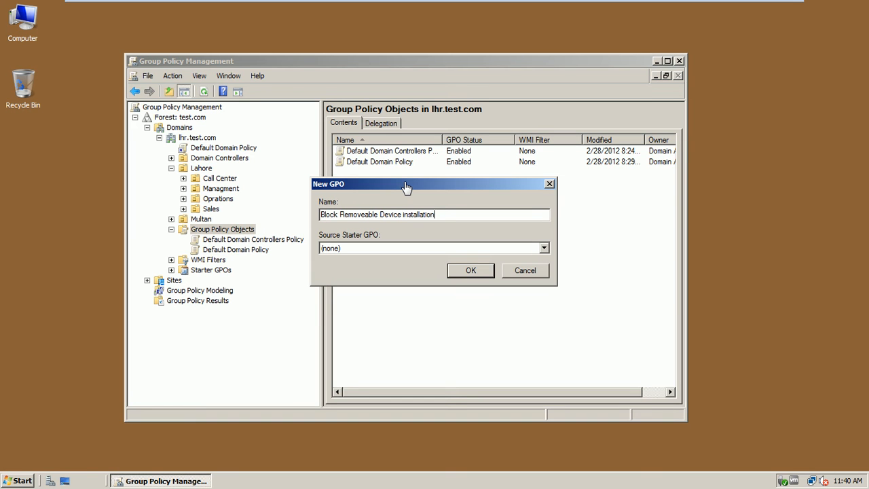
click(470, 270)
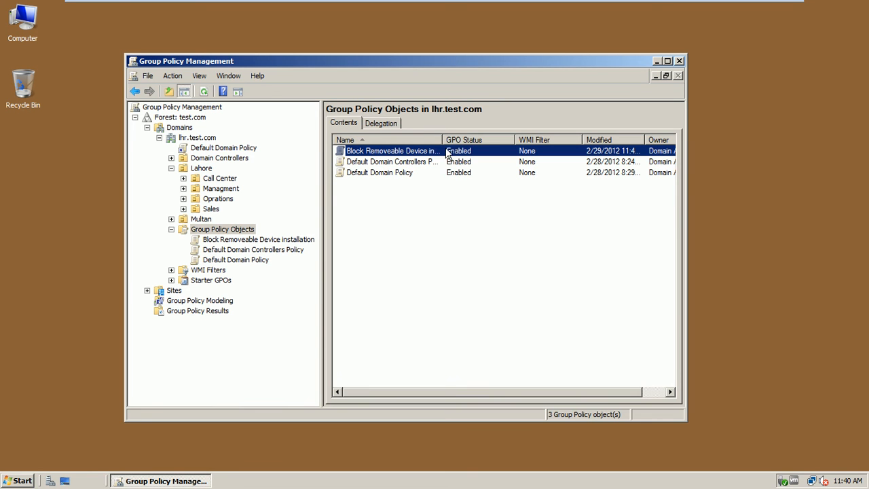
Step: Widen the Name column, browse Sales, Lahore and lhr.test.com, and bring up the domain's actions
drag(443, 139, 470, 141)
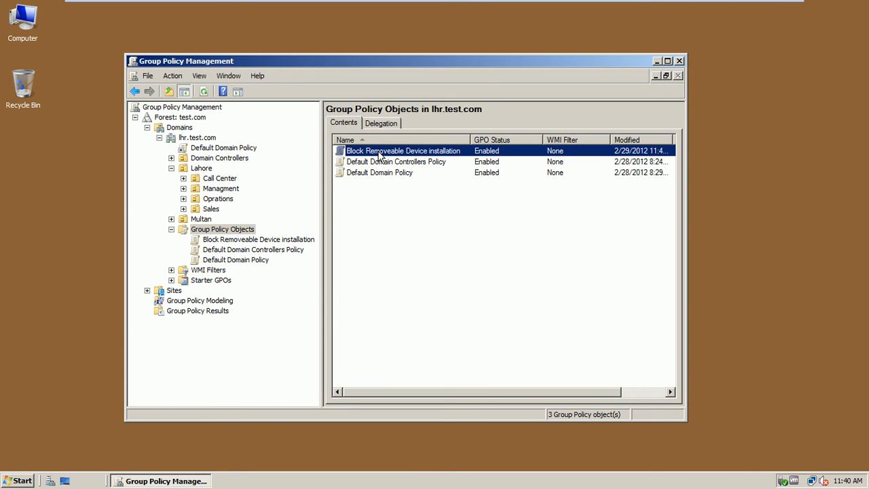
click(210, 209)
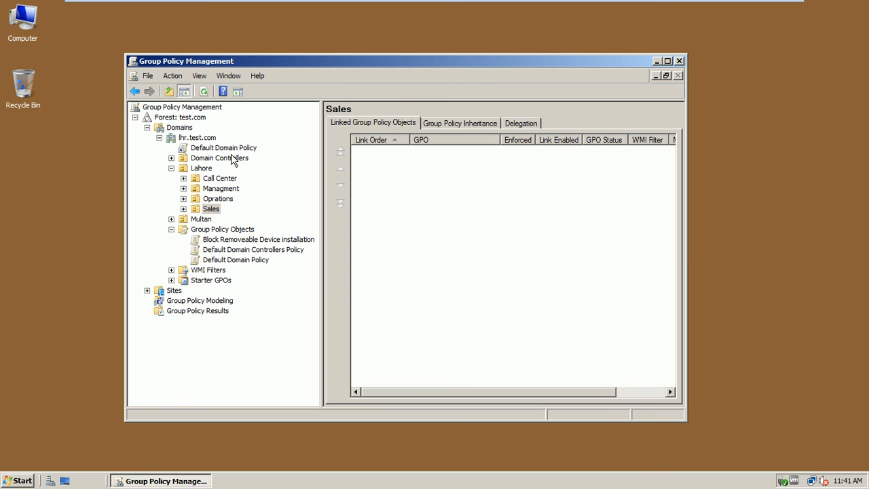
click(209, 170)
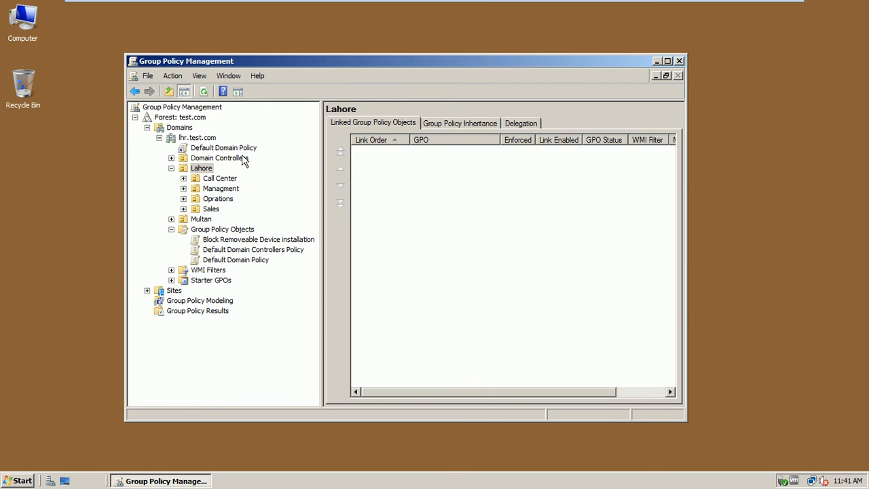
click(205, 139)
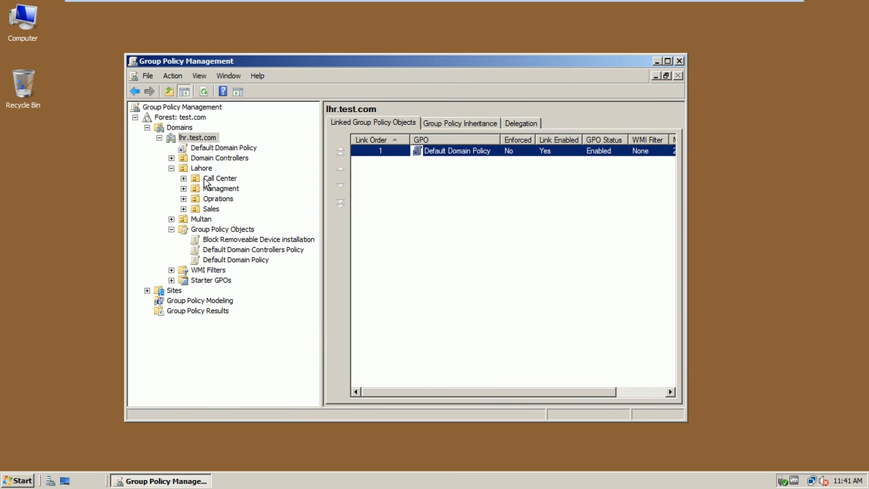
click(211, 142)
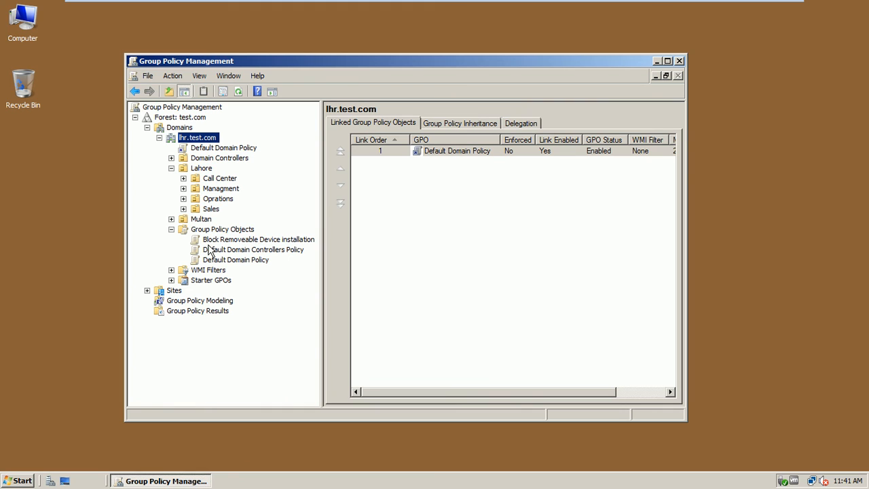
right_click(211, 141)
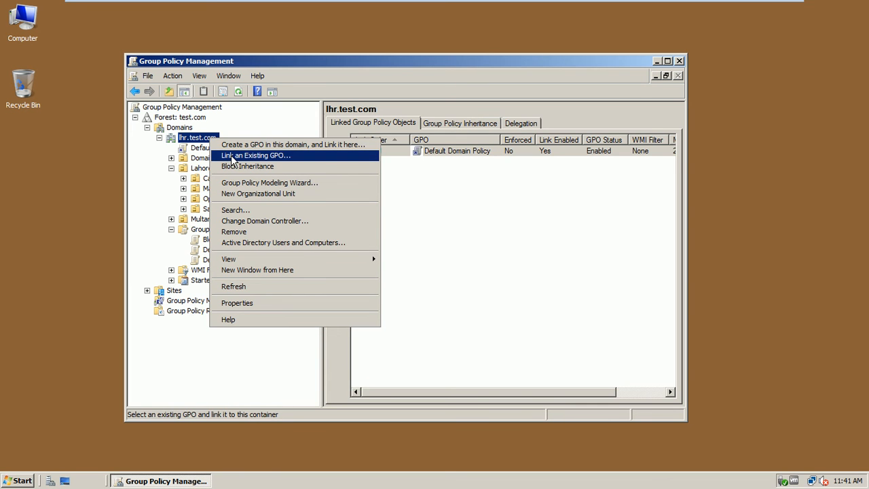
Step: Link the existing Block Removeable Device installation GPO to lhr.test.com
click(232, 159)
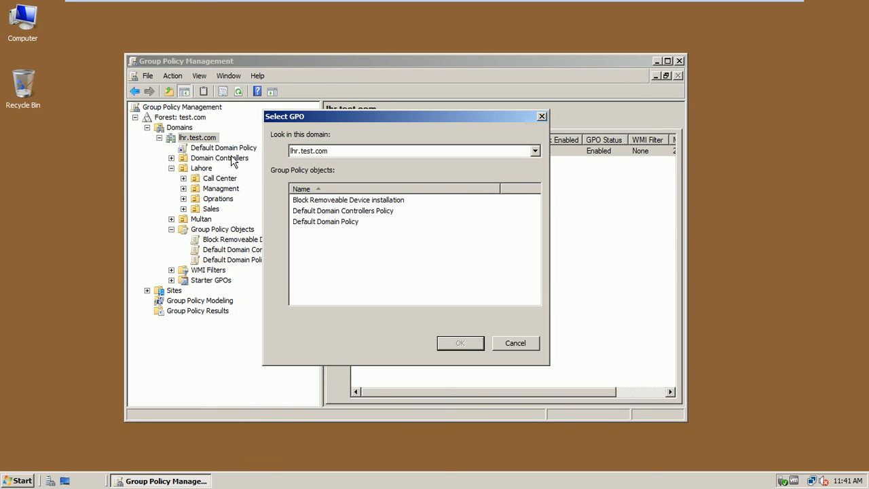
click(343, 202)
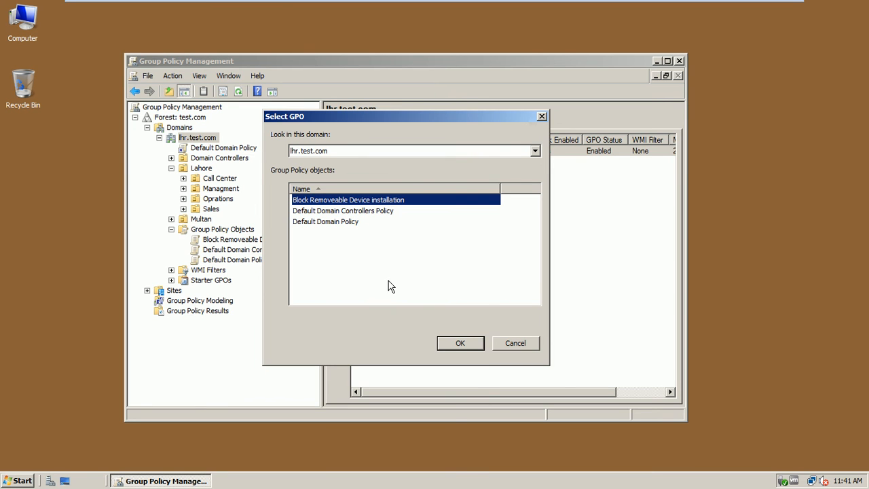
click(443, 344)
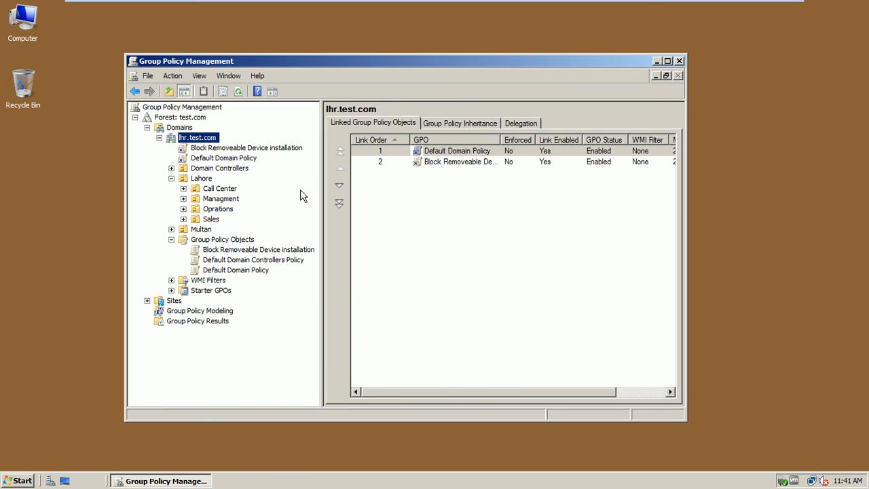
Step: Confirm all three GPOs are enabled, cancelling an accidental rename, then return to lhr.test.com
click(269, 148)
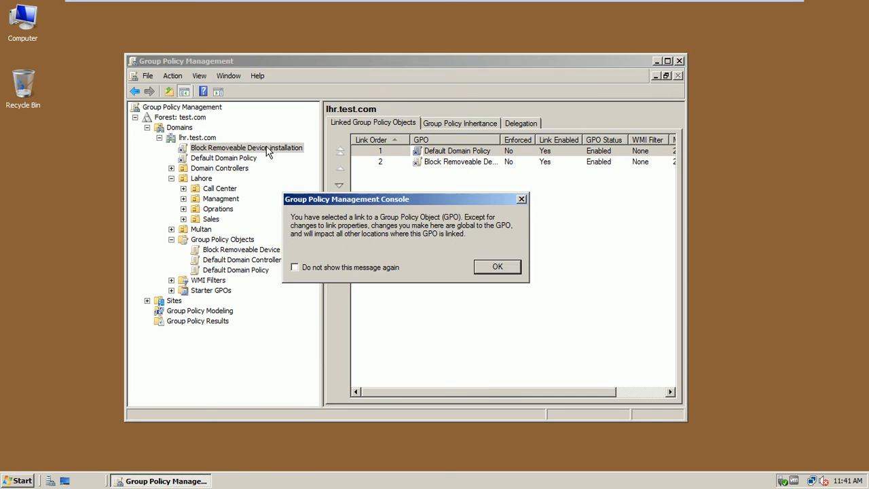
click(522, 199)
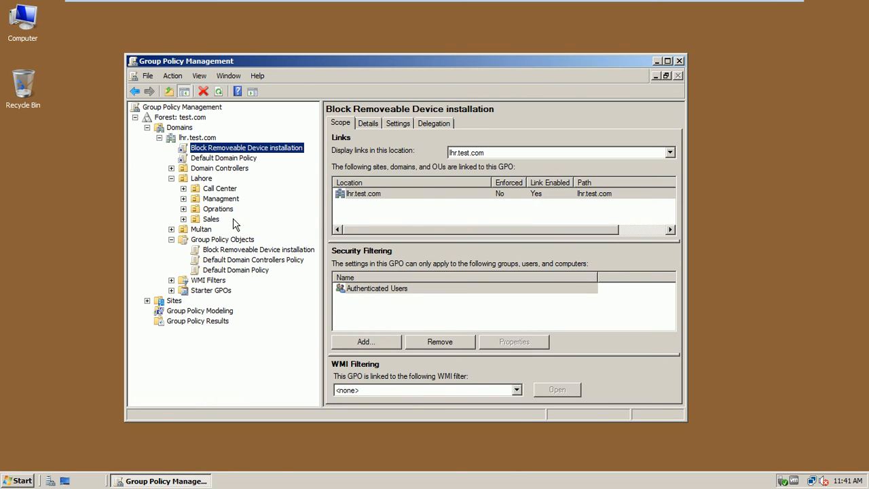
click(232, 252)
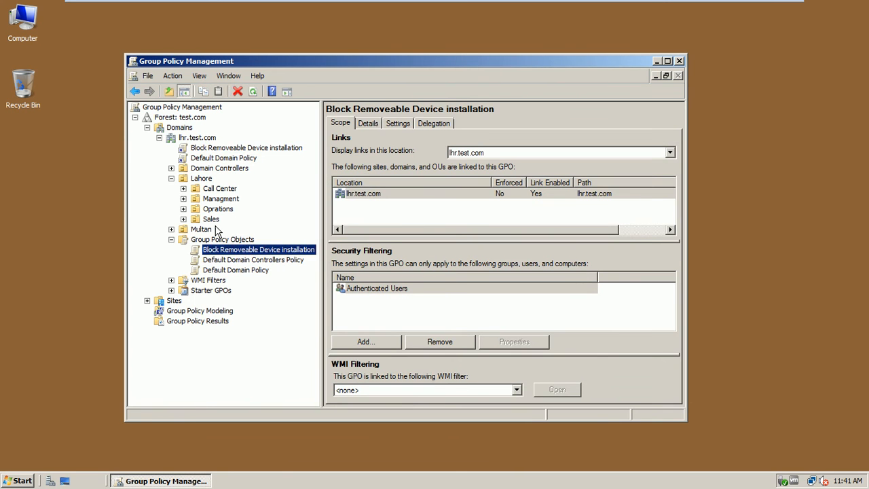
click(219, 239)
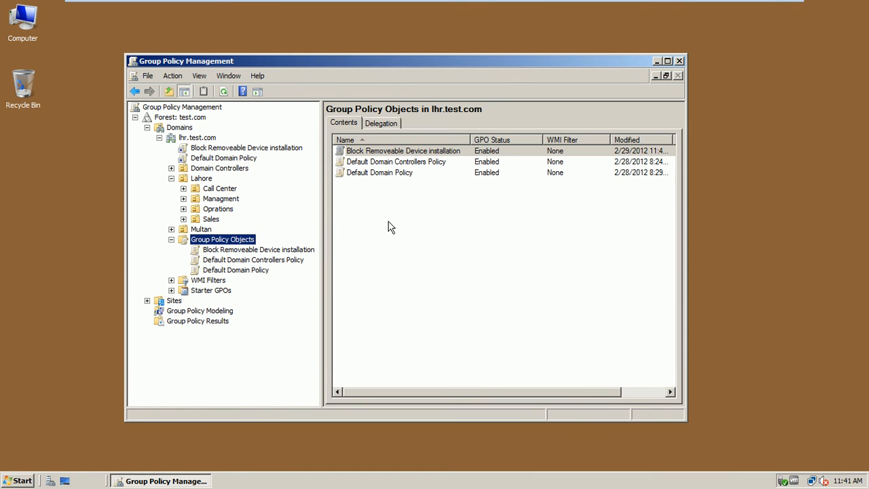
click(414, 153)
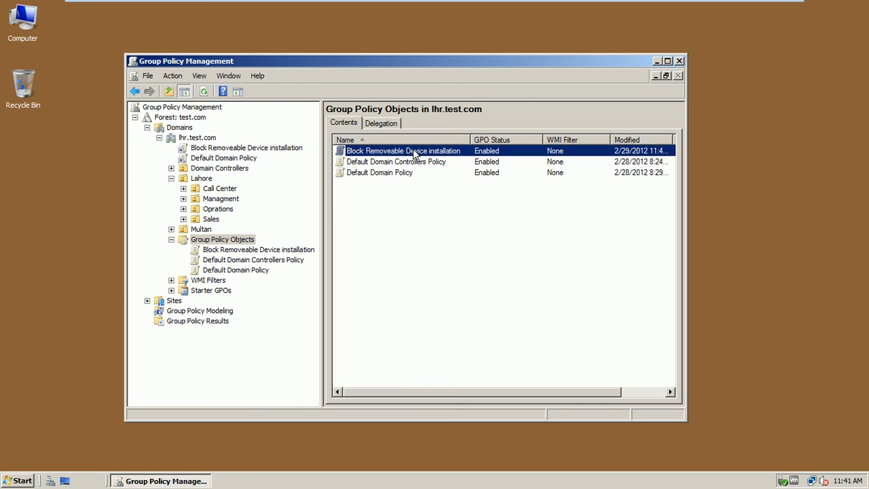
click(413, 152)
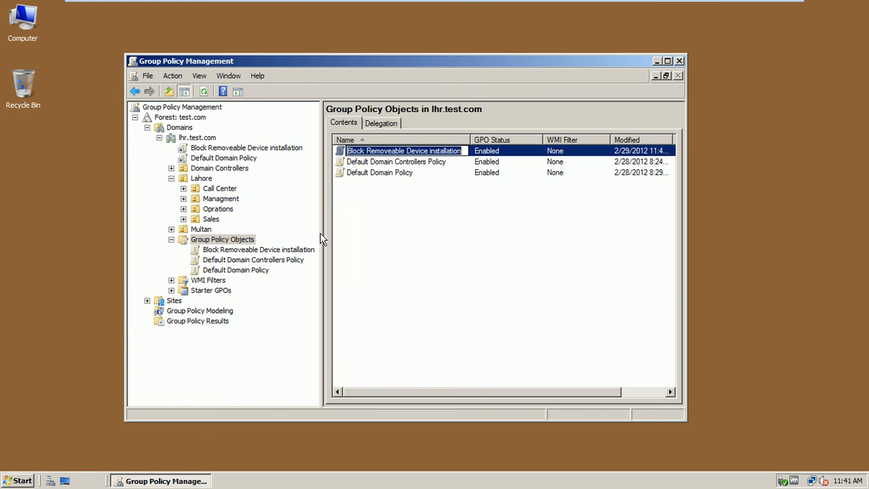
click(422, 228)
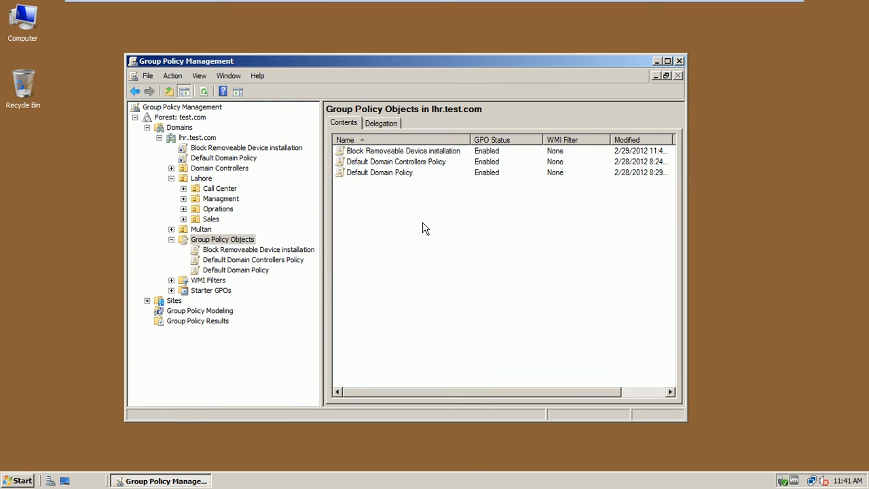
click(211, 140)
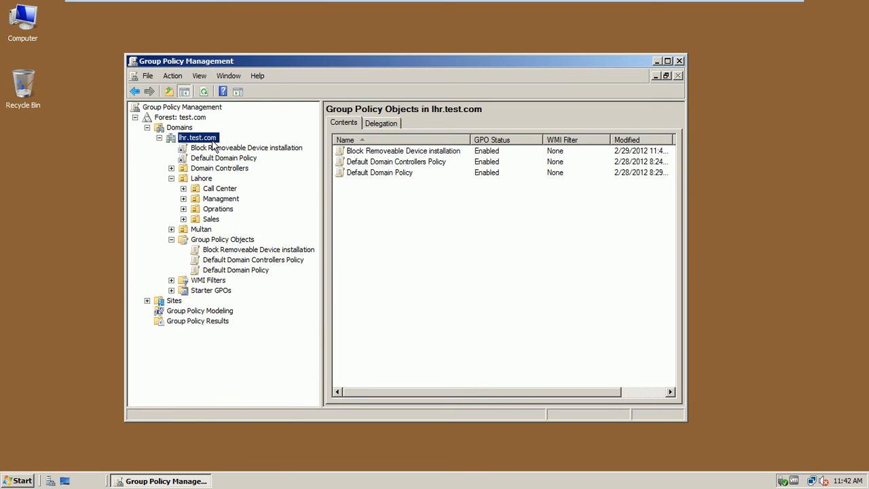
Step: Create a GPO 'Disable Add/Remove Programs' linked to lhr.test.com, then list all domain GPOs
right_click(213, 146)
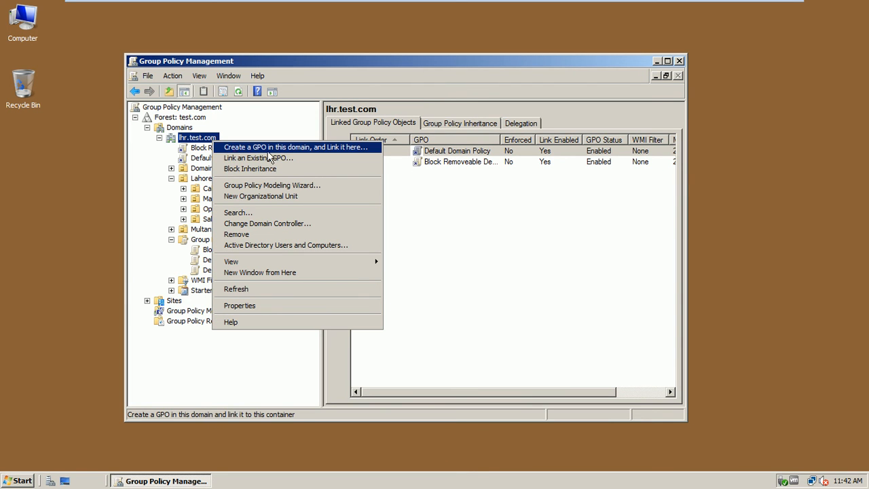
click(318, 152)
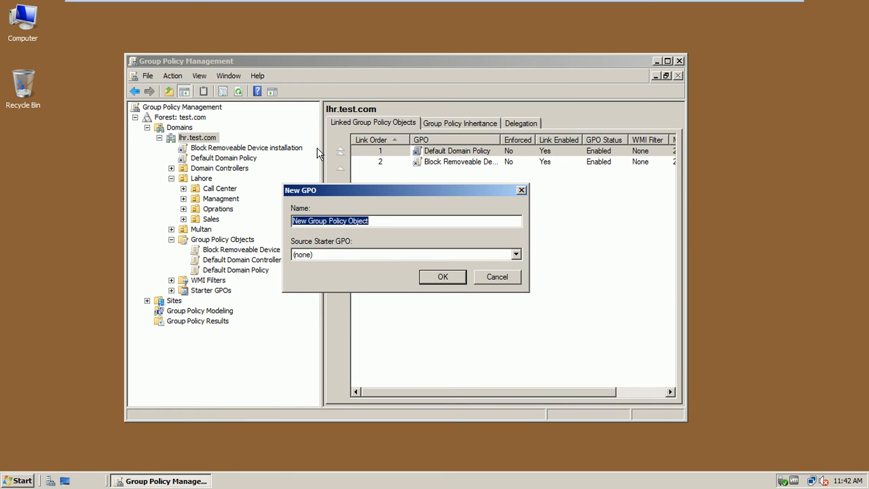
text(D)
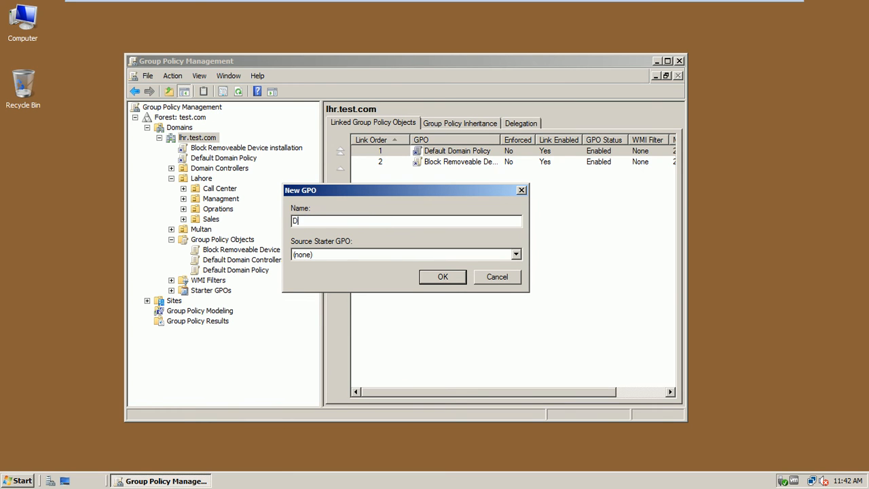
text(isable Add/Remove)
text(Programe)
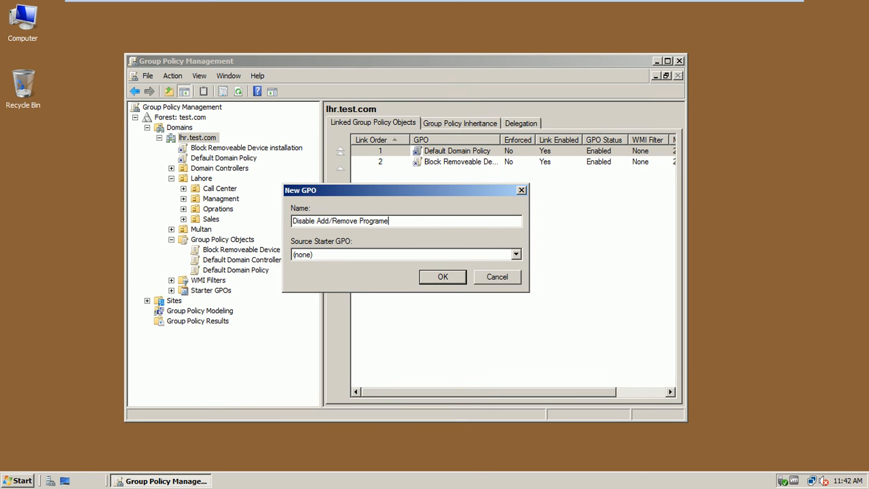
key(BackSpace)
text(s)
click(430, 276)
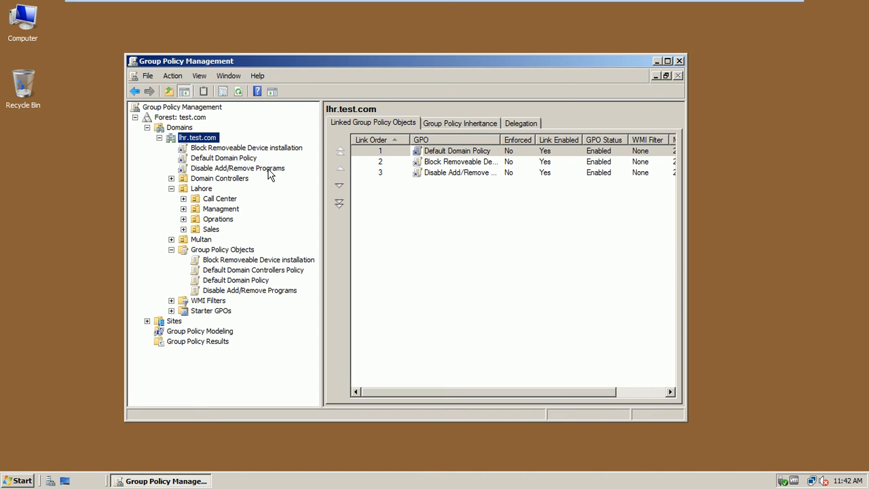
click(245, 251)
Step: Check Disable Add/Remove Programs is enabled, then view the Sales OU's empty linked-GPO list
click(382, 189)
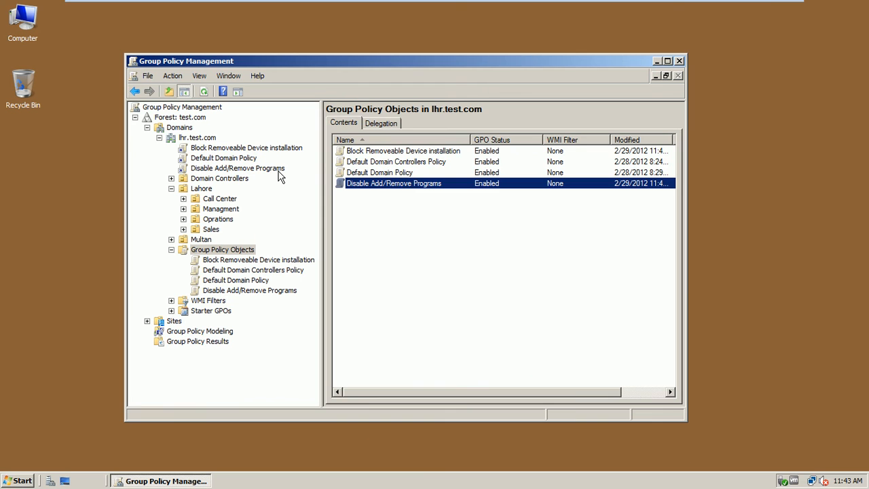
click(211, 228)
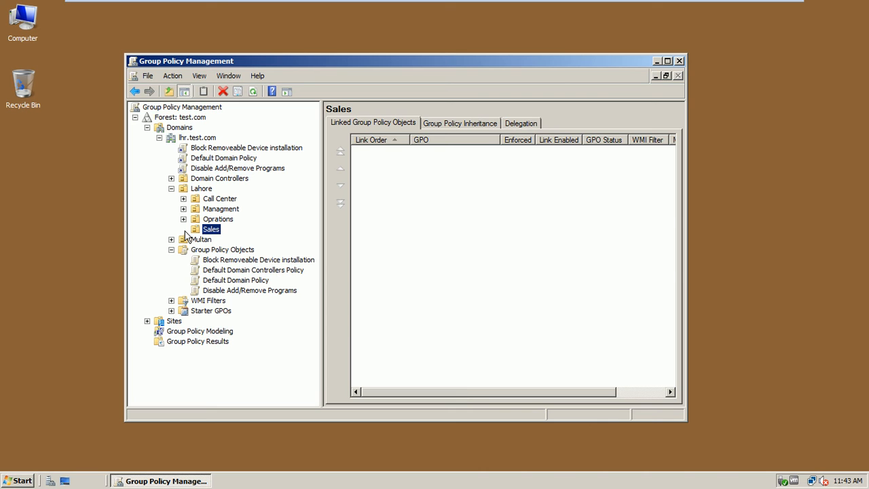
Step: Create a GPO 'Creat a ShortCut on Desktop' linked to the Sales OU, then list all GPOs
right_click(210, 233)
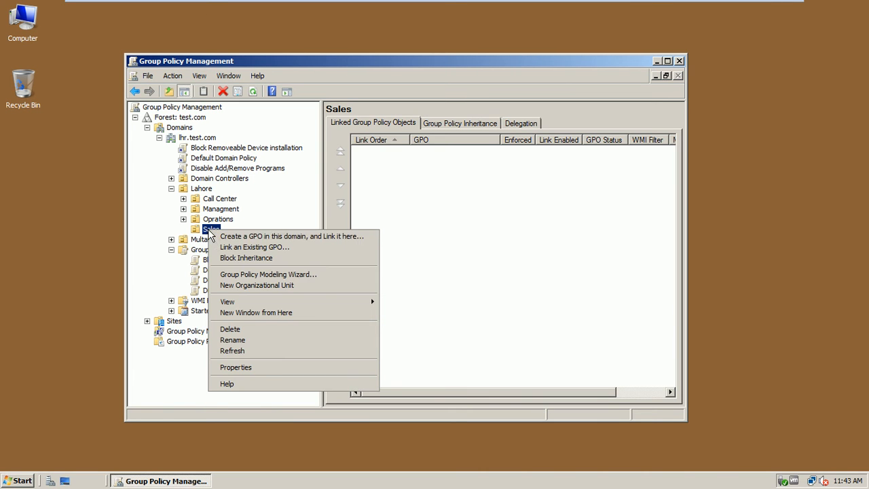
click(231, 235)
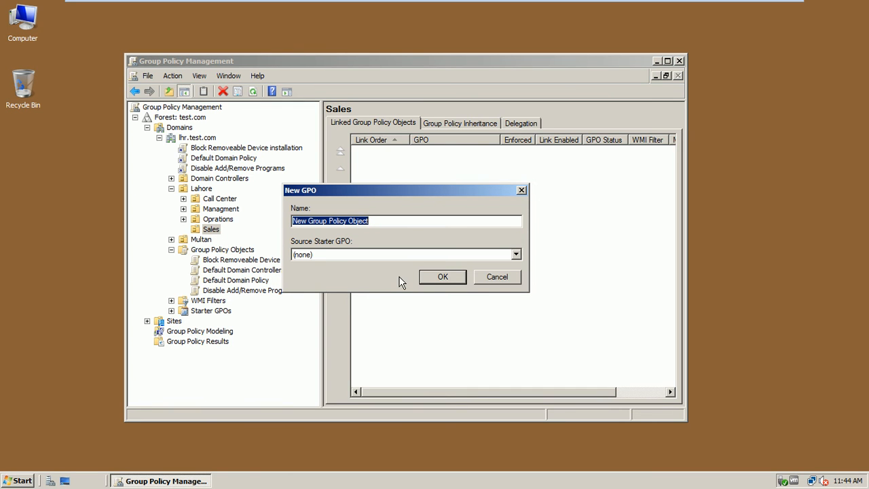
text(C)
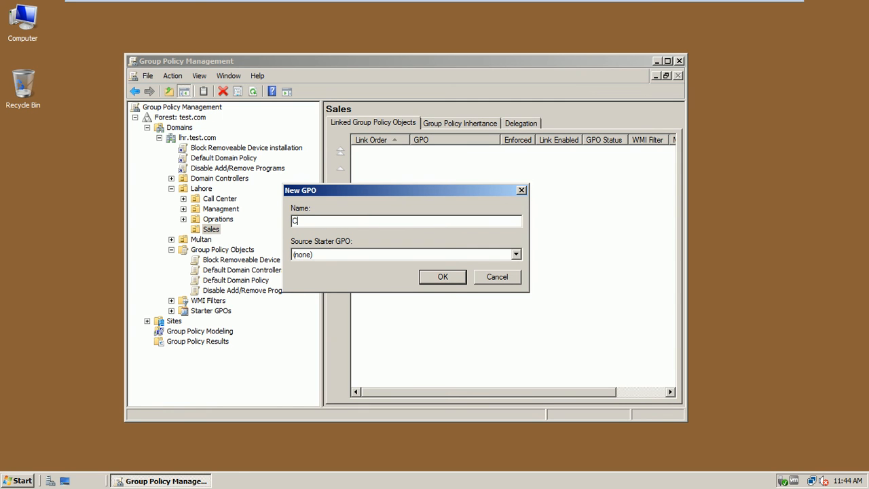
text(reat a ShortCut on Desktop)
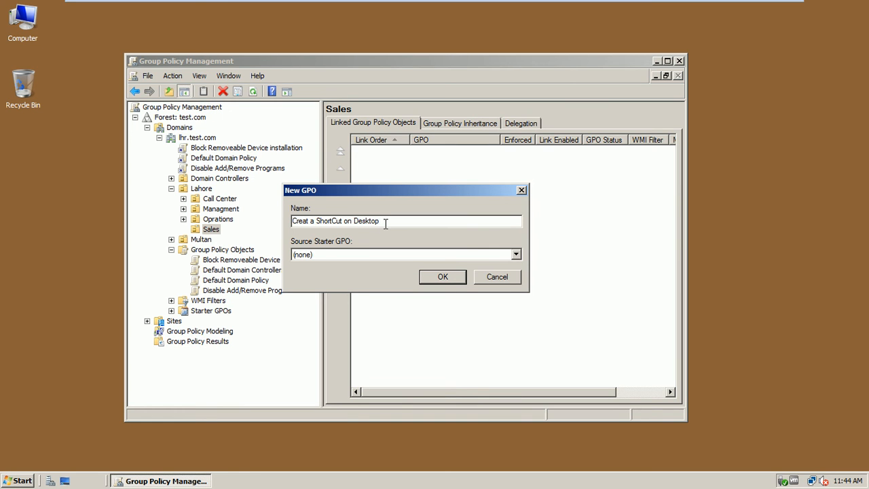
click(431, 277)
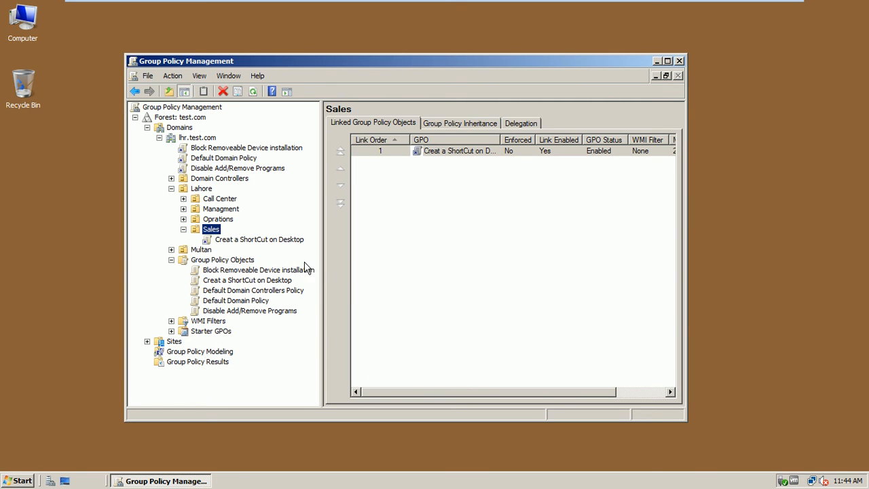
click(241, 262)
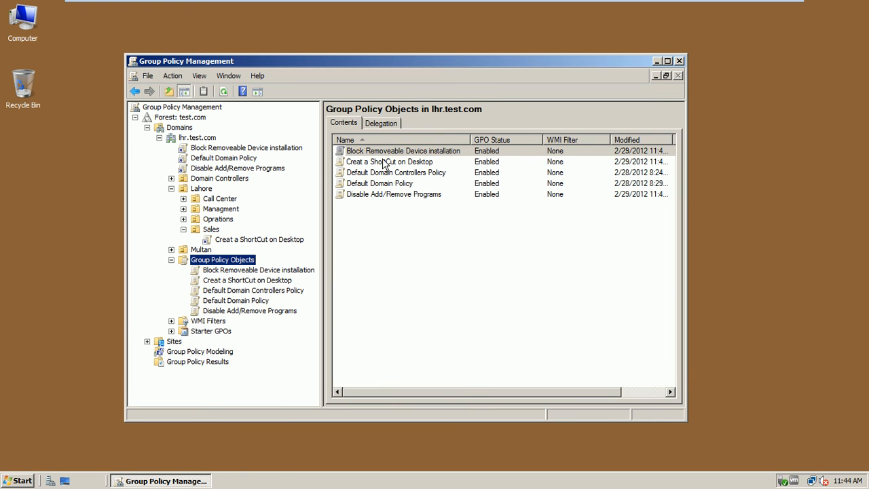
Step: Review the new GPOs, then open lhr.test.com's Block Removeable Device installation link
click(392, 150)
click(385, 197)
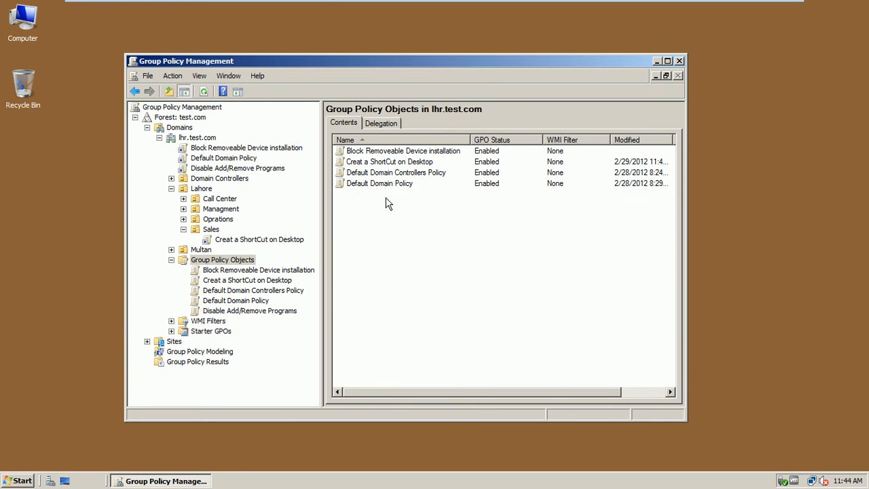
click(381, 163)
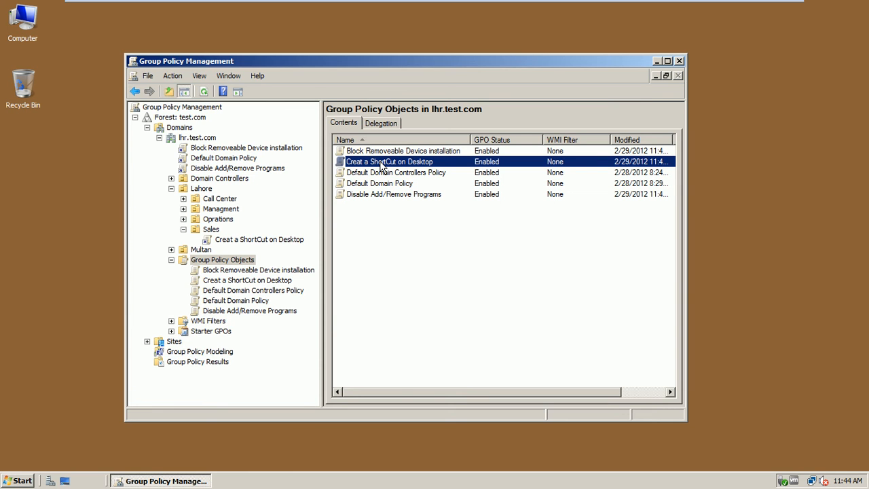
click(262, 147)
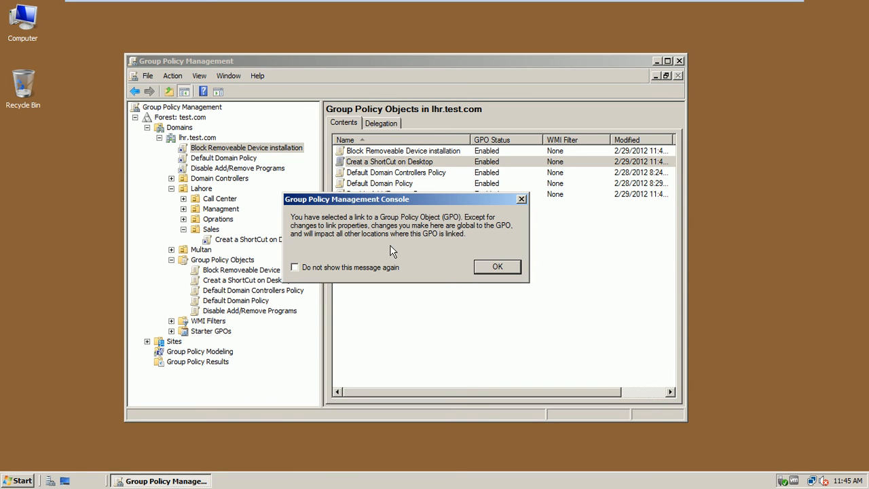
Step: Turn off the link notice permanently and open the GPO's Settings report
click(373, 269)
click(483, 271)
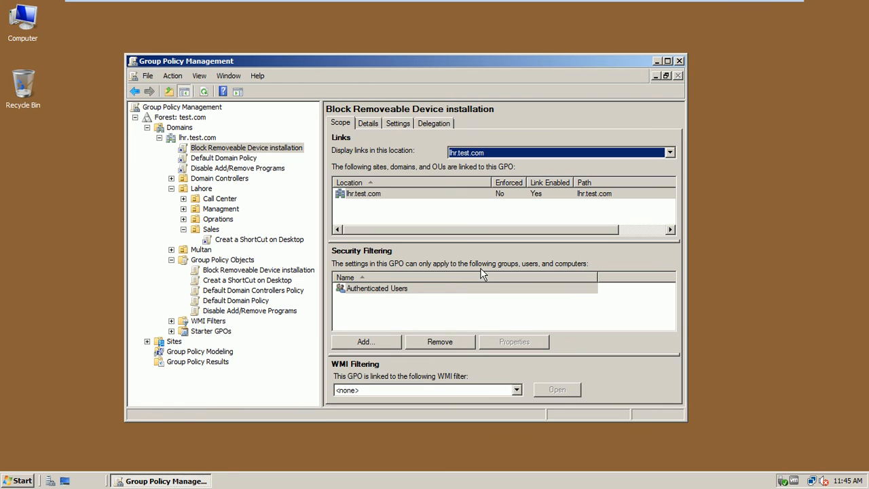
click(391, 123)
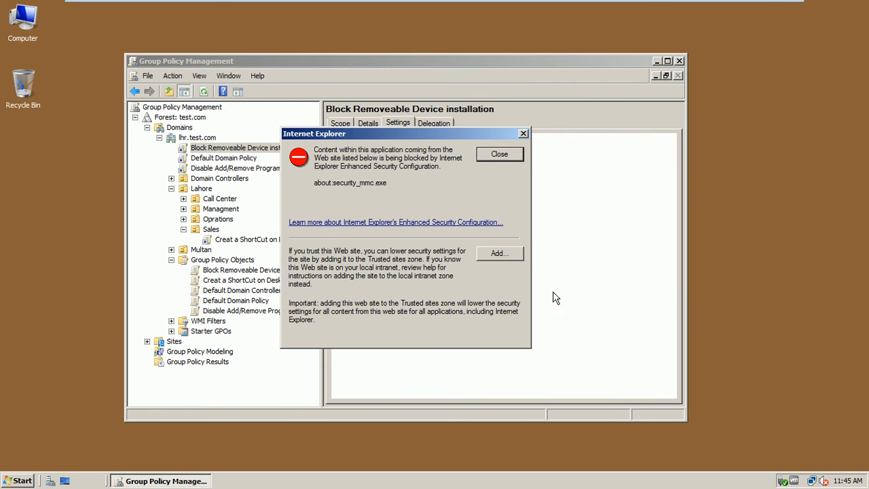
Step: Add the report page to trusted sites so the report loads, then maximize the console
click(503, 254)
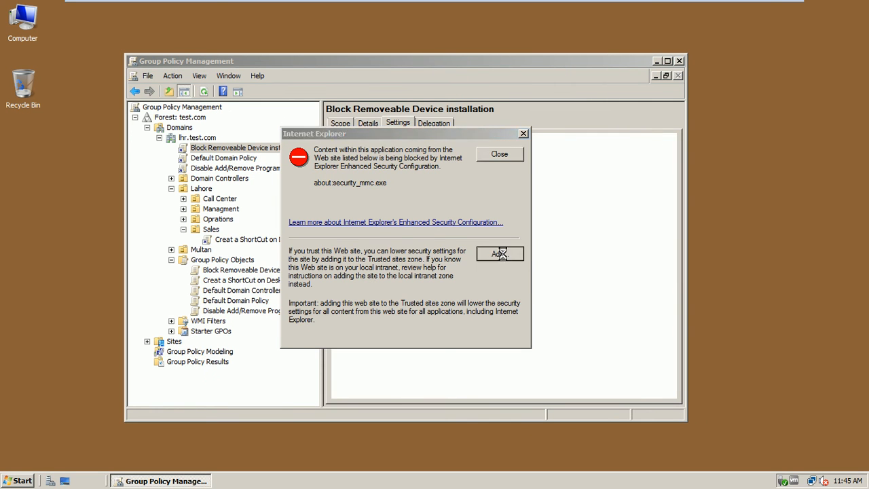
click(486, 208)
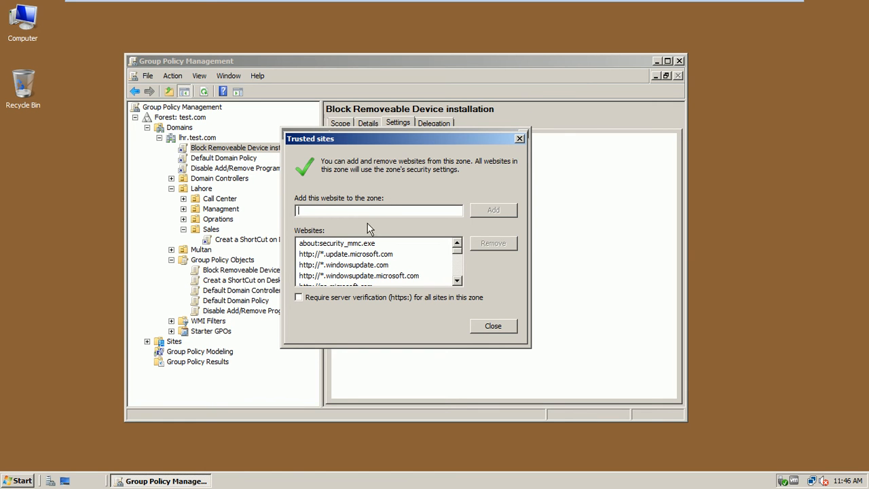
click(493, 326)
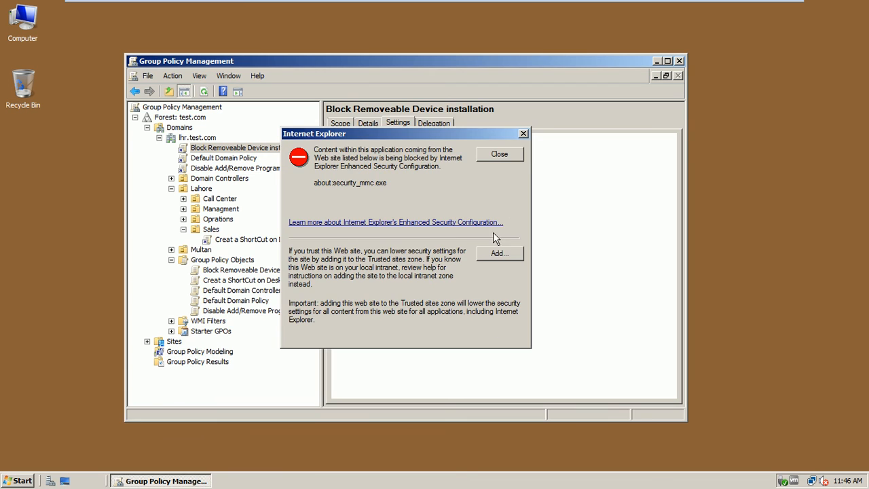
click(499, 155)
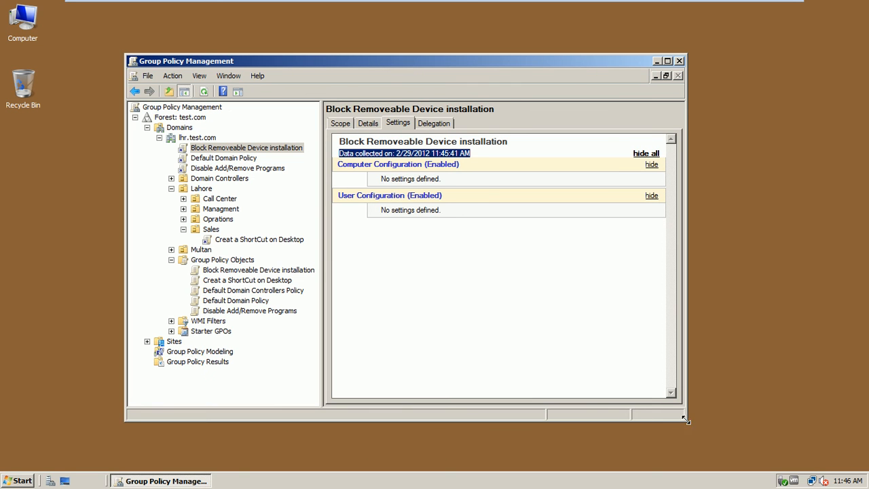
drag(685, 419, 750, 458)
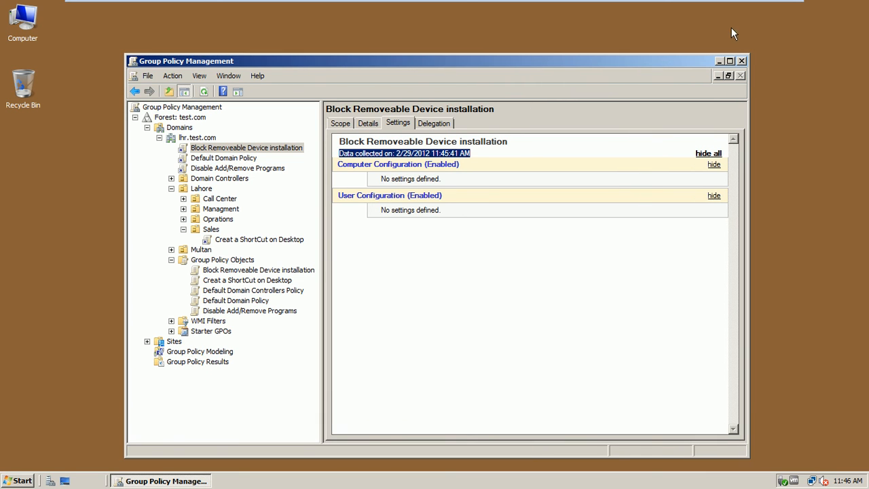
click(730, 61)
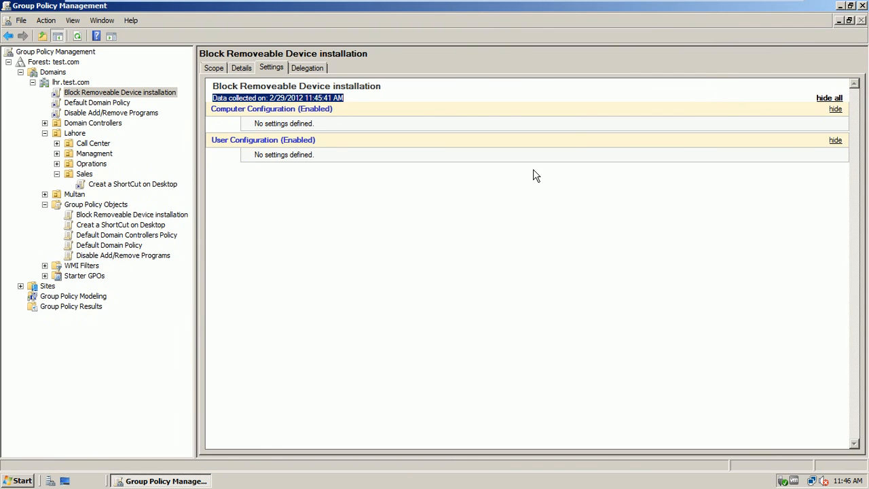
click(694, 200)
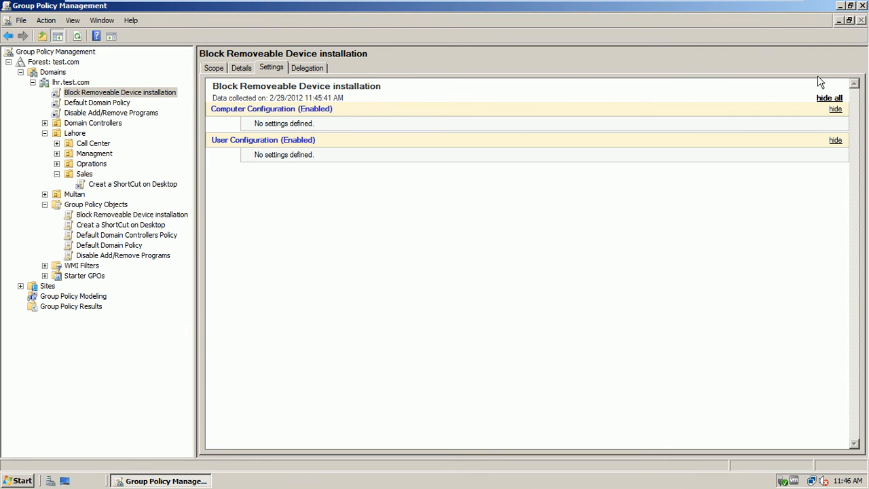
click(824, 98)
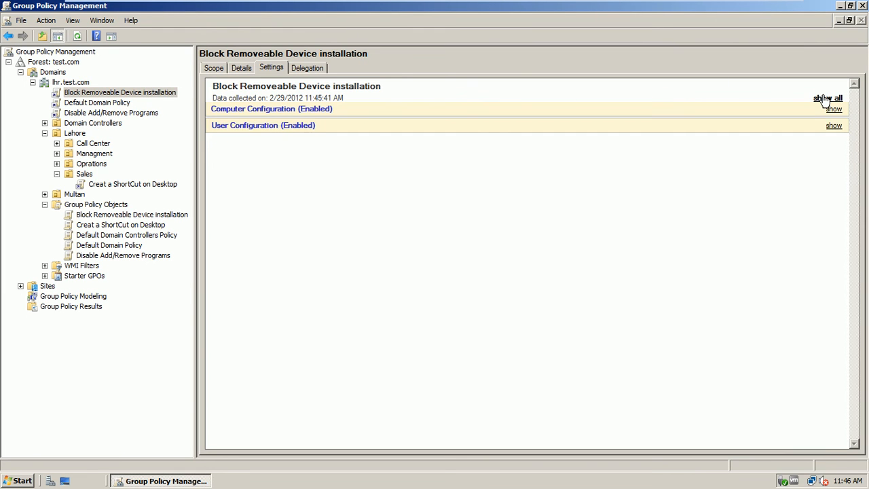
click(824, 98)
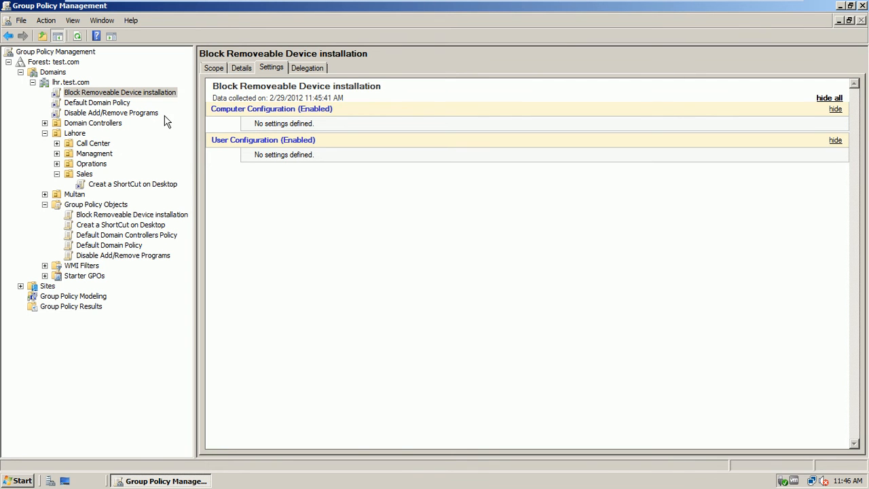
click(106, 103)
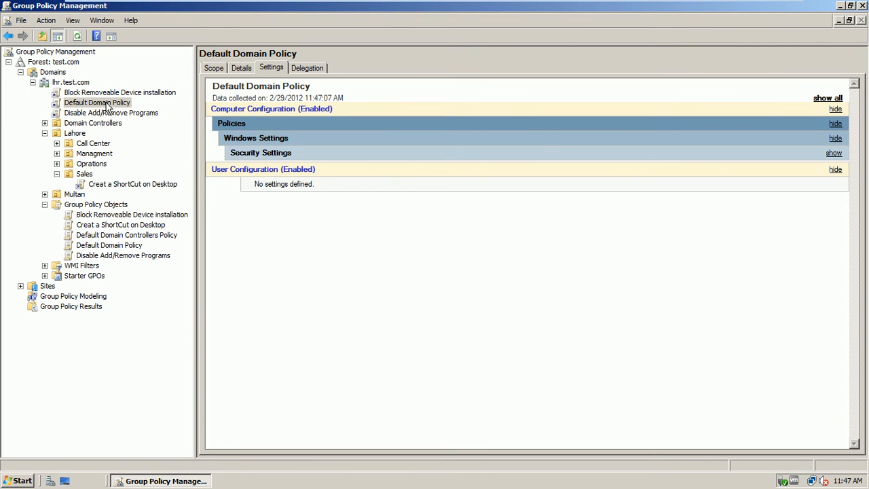
click(830, 100)
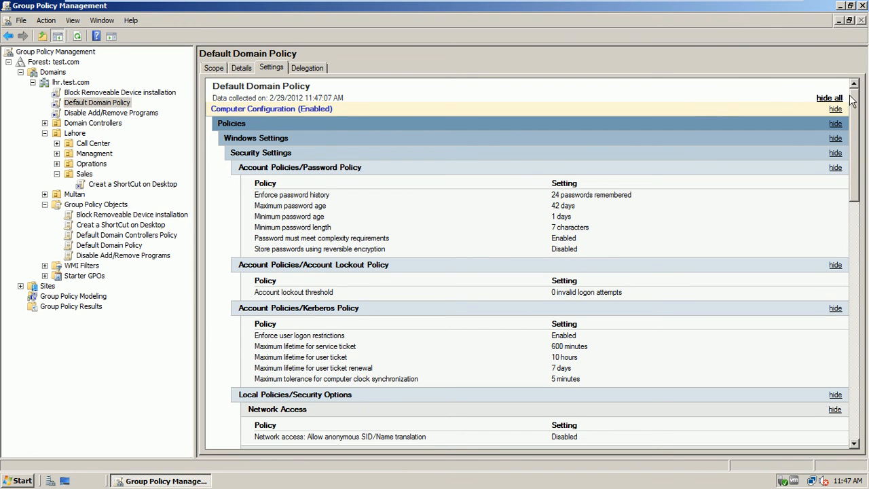
drag(853, 102, 859, 122)
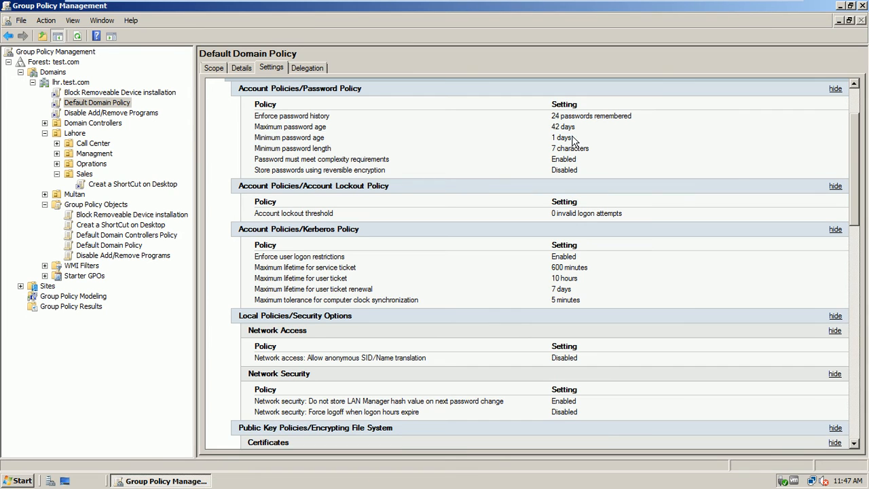
drag(590, 148, 549, 145)
click(584, 169)
drag(856, 165, 867, 108)
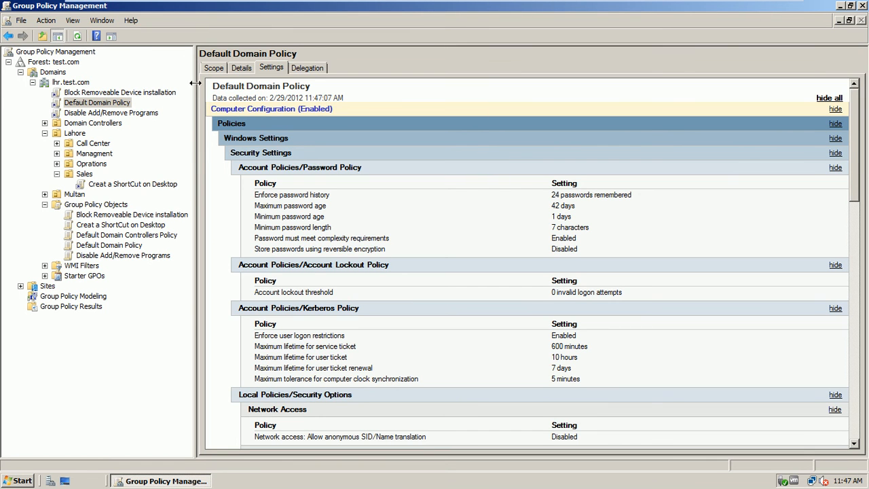
click(134, 113)
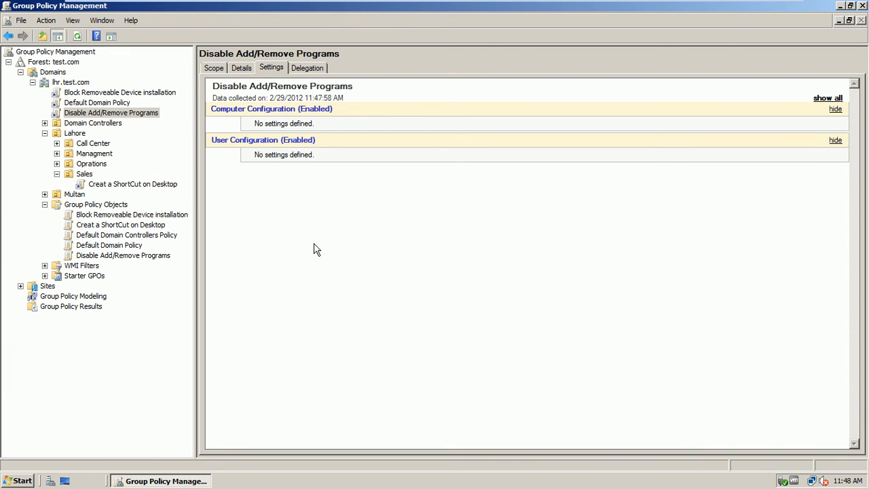
click(164, 188)
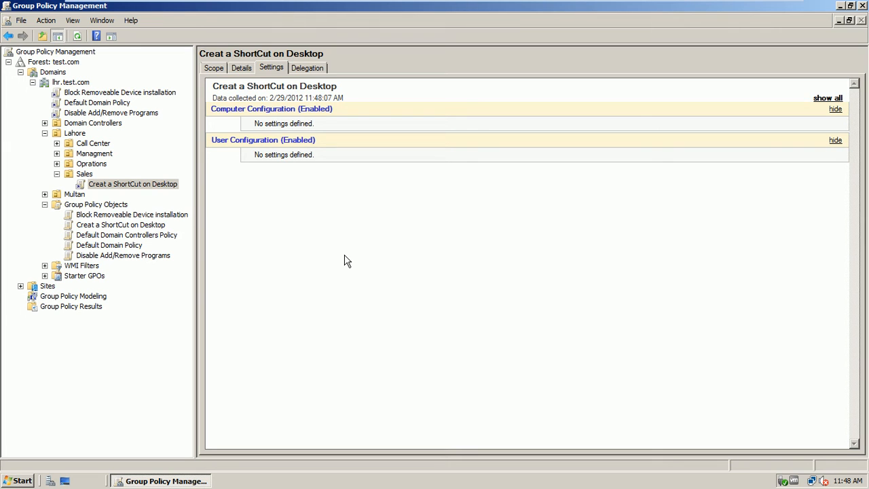
click(155, 96)
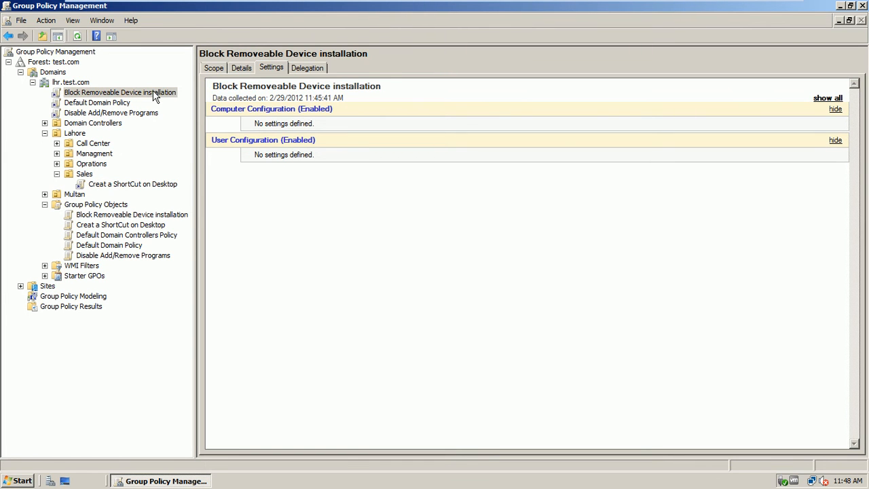
Step: Open the Block Removeable Device installation GPO in the editor and maximize the editor window
right_click(155, 96)
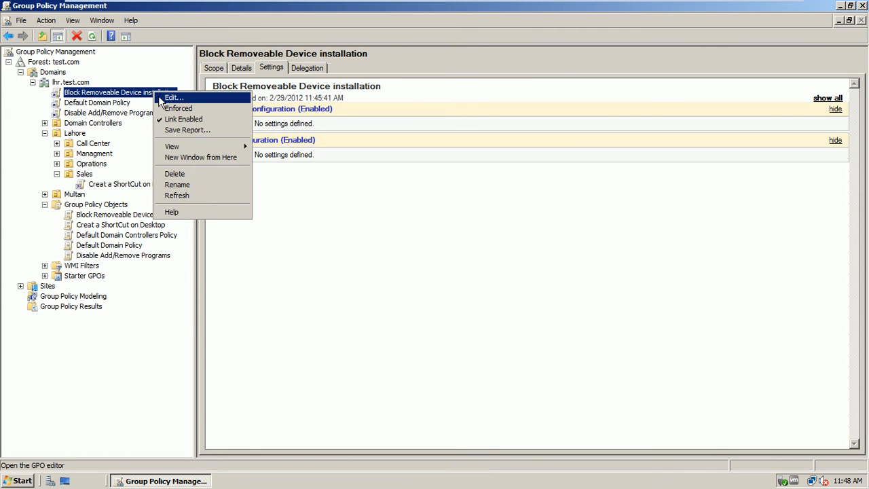
click(165, 98)
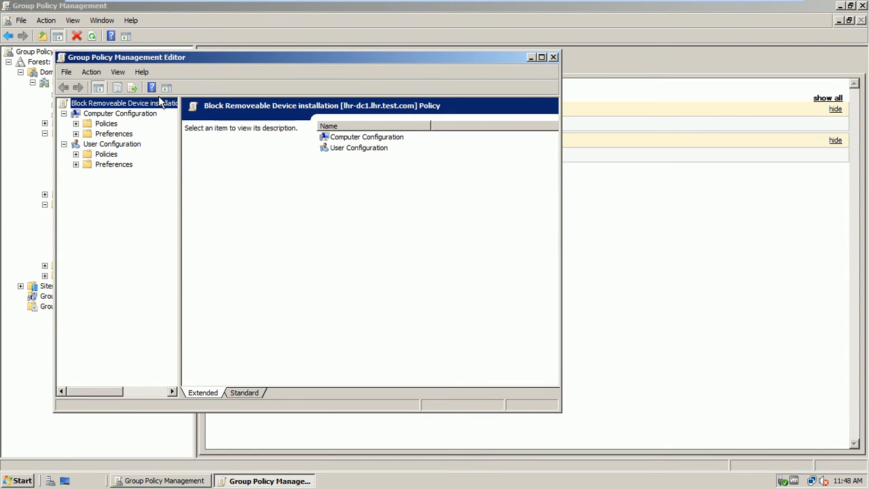
drag(202, 56, 360, 63)
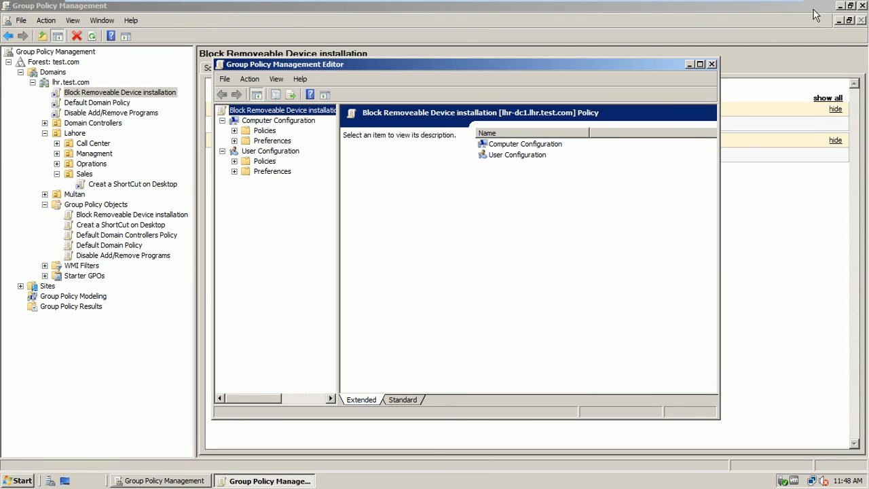
click(851, 7)
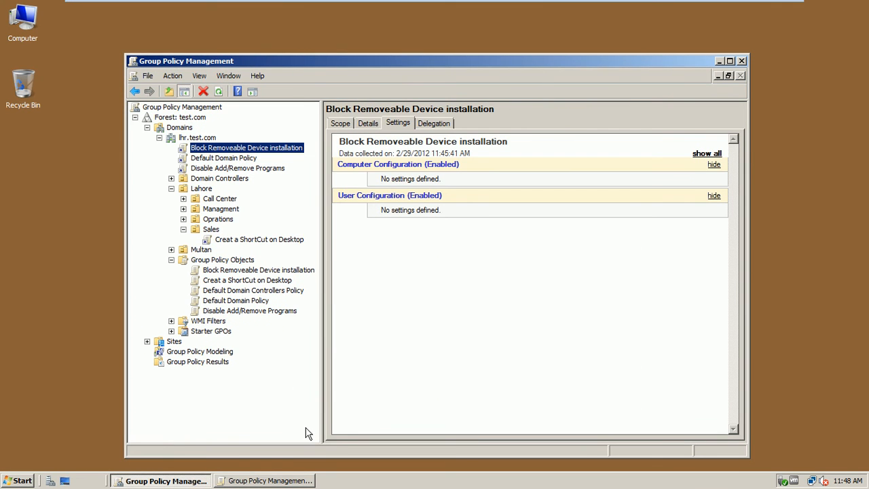
click(265, 481)
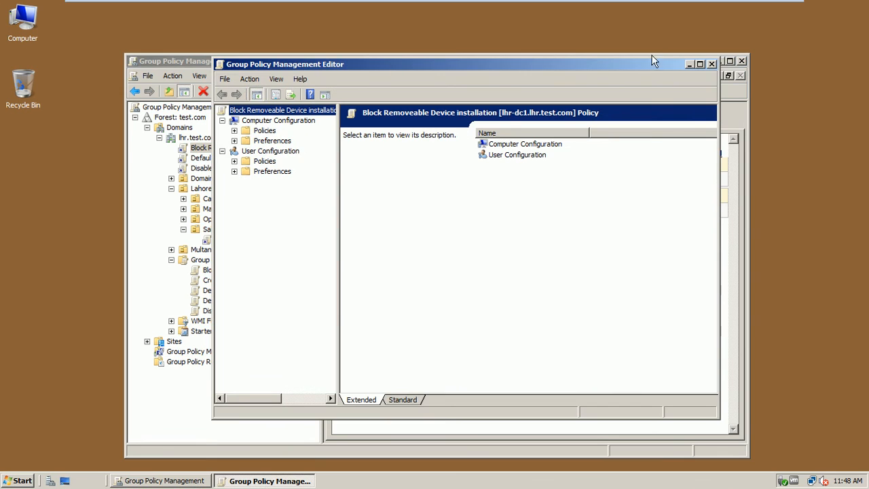
click(700, 64)
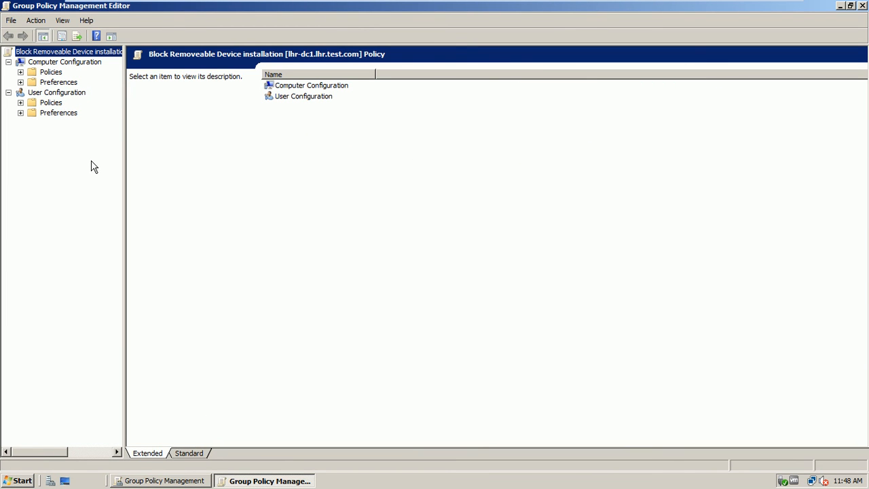
Step: Browse Computer and User Configuration, then reposition and re-maximize the editor window
click(72, 62)
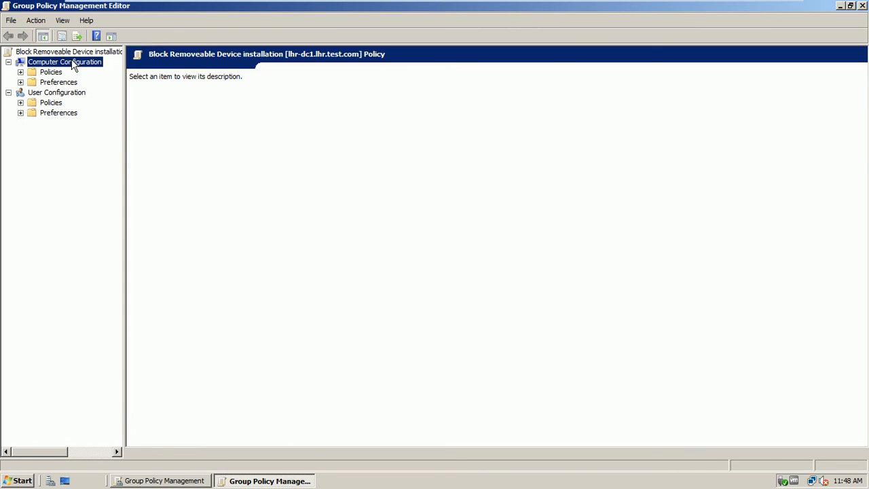
click(83, 95)
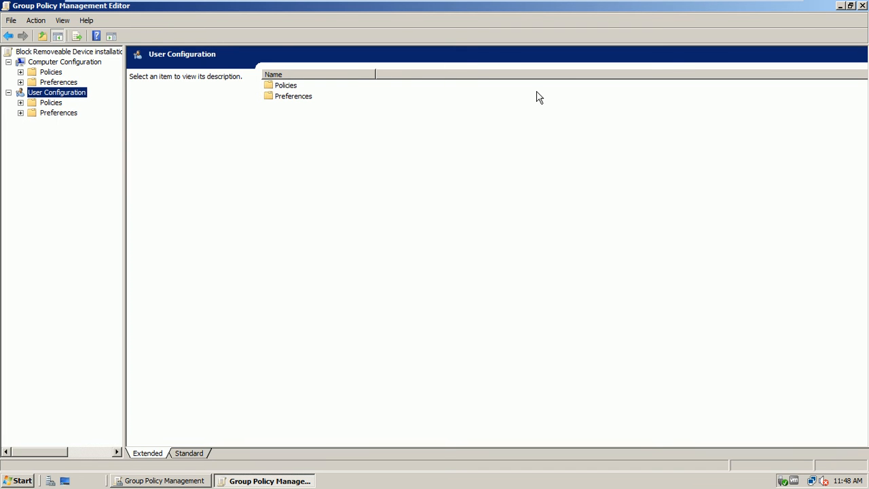
click(851, 6)
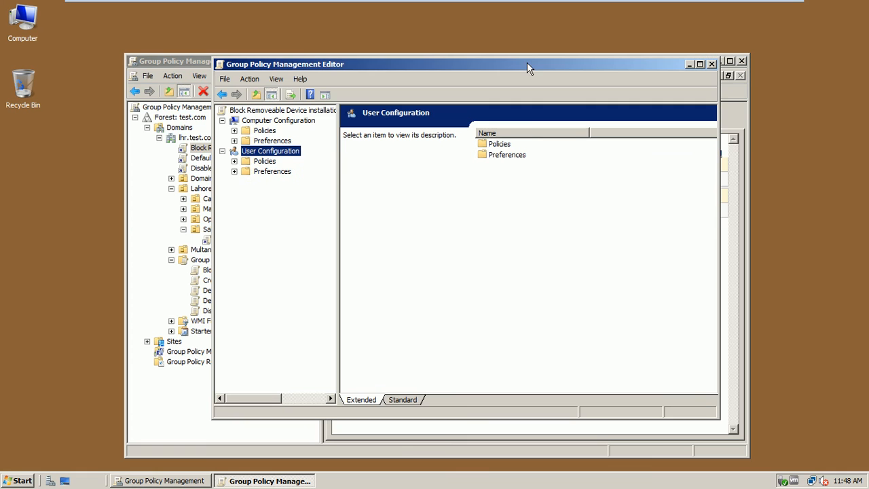
drag(436, 66, 505, 56)
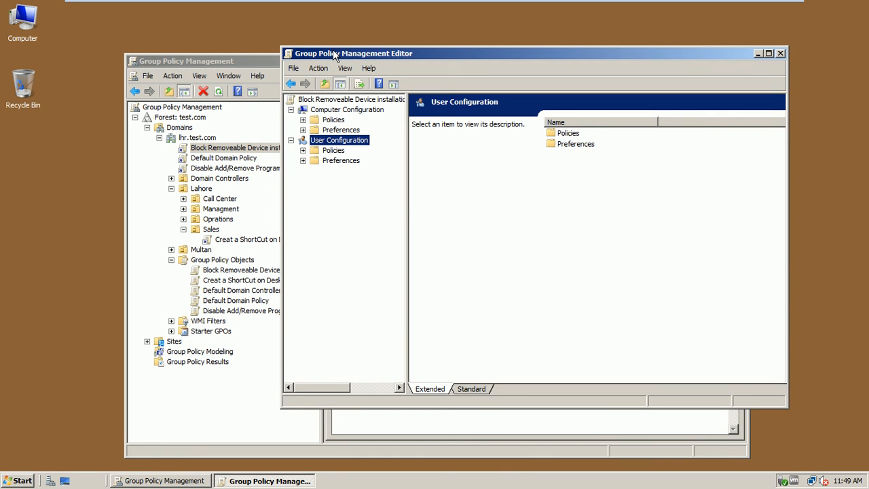
click(768, 53)
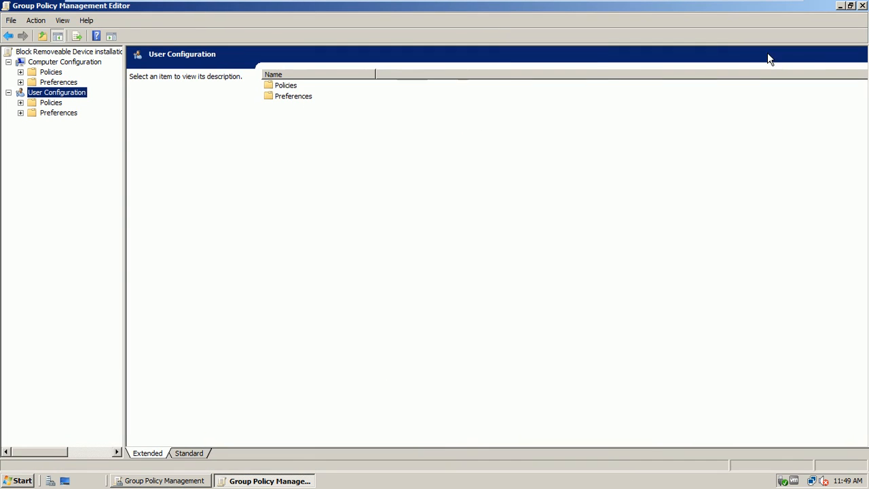
Step: Expand Computer Configuration > Policies > Administrative Templates > System > Device Installation to list Device Installation Restrictions' nine settings
click(87, 64)
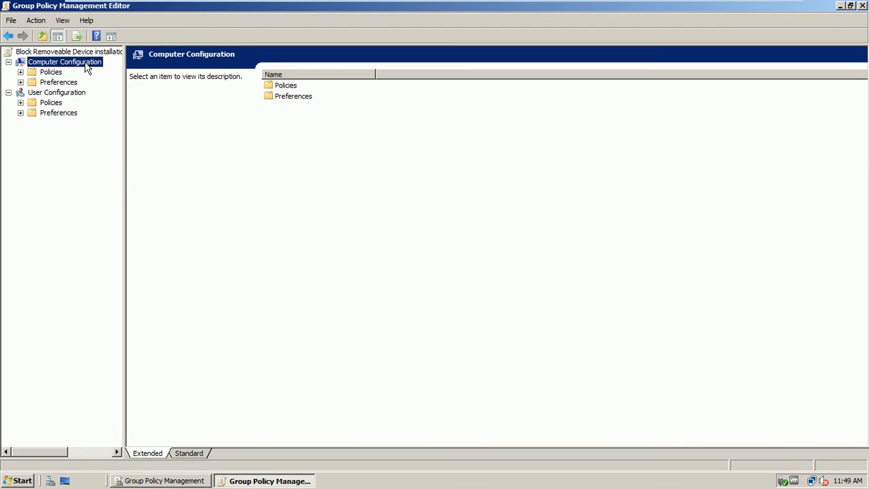
click(20, 72)
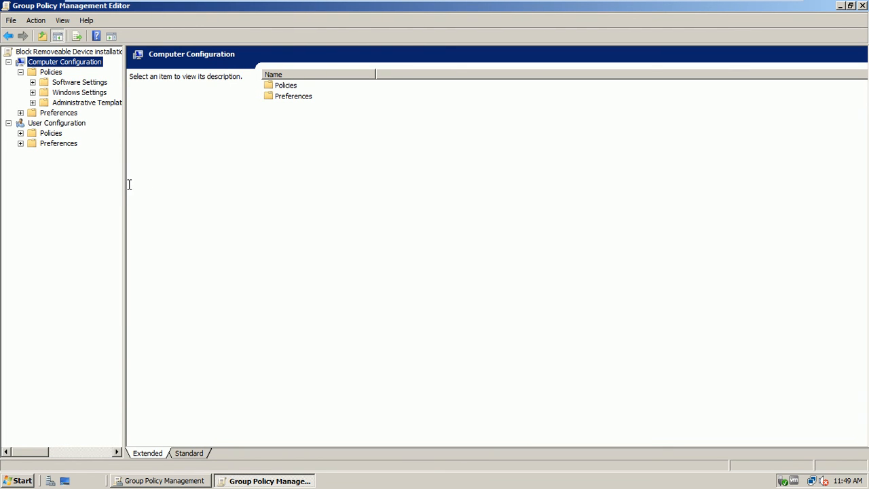
drag(125, 185, 219, 183)
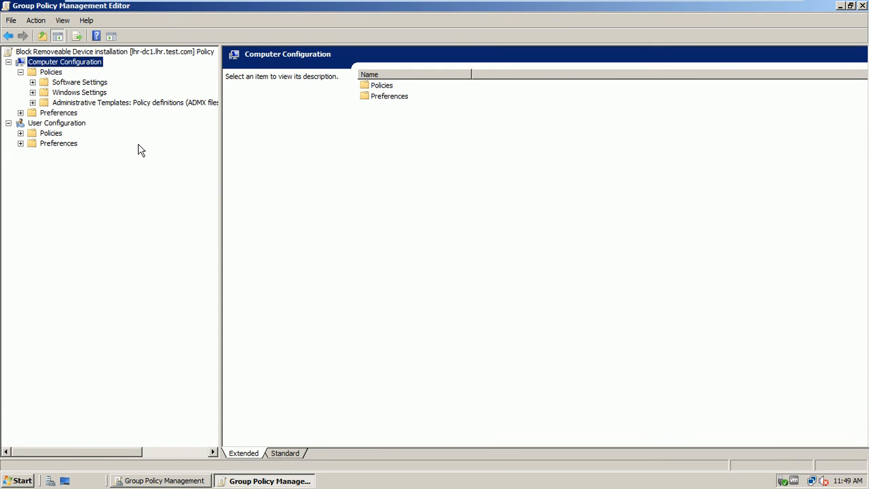
click(33, 102)
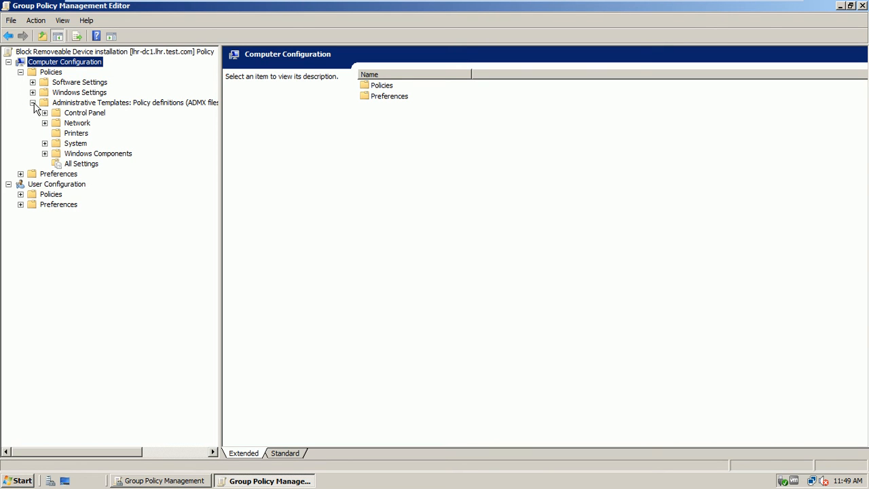
click(45, 144)
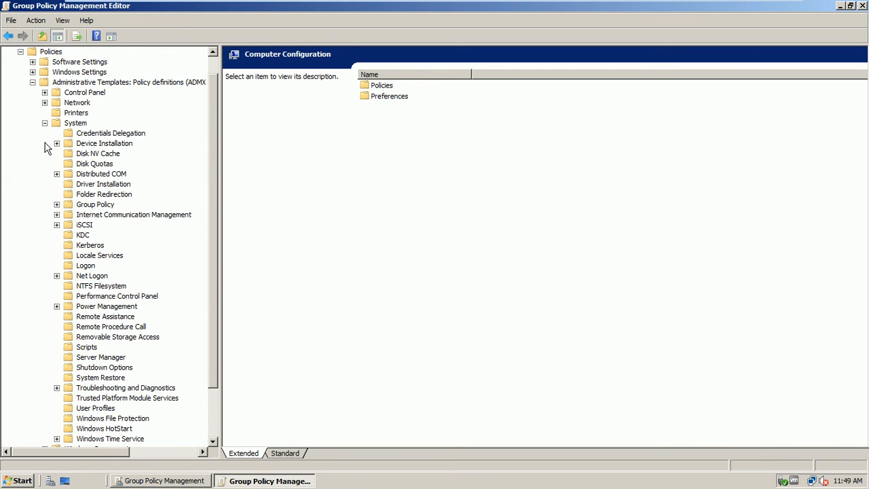
click(113, 147)
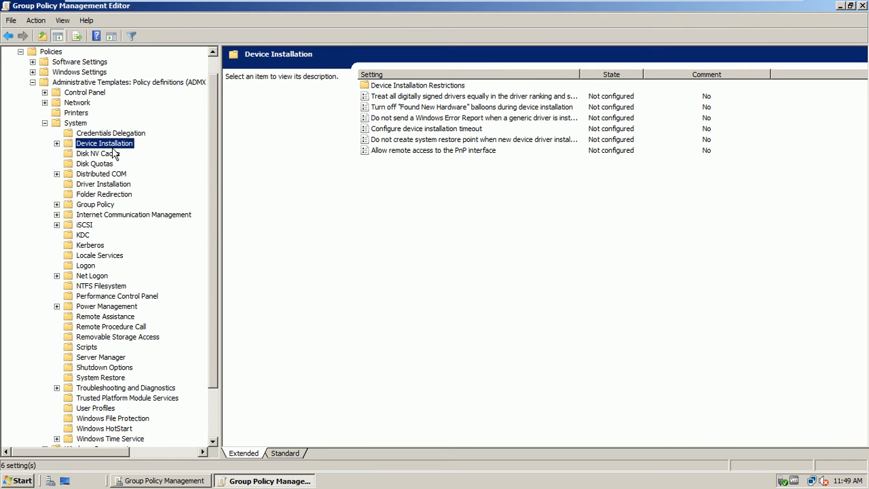
click(56, 144)
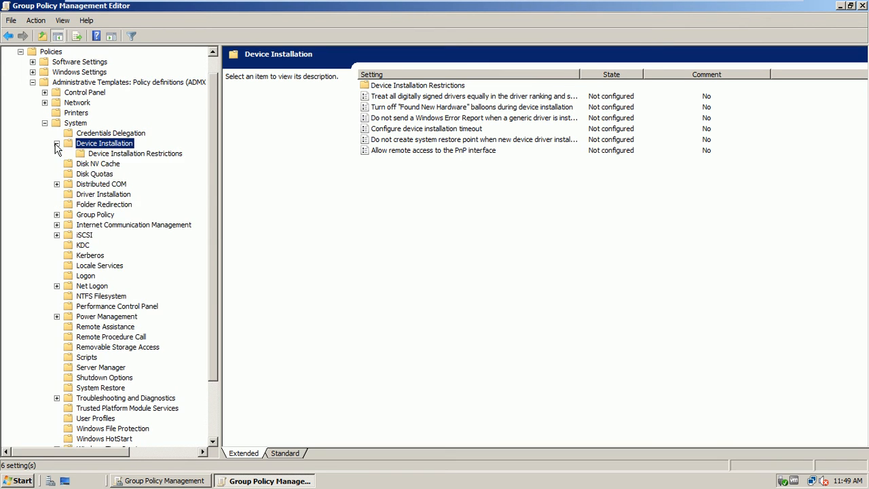
click(134, 155)
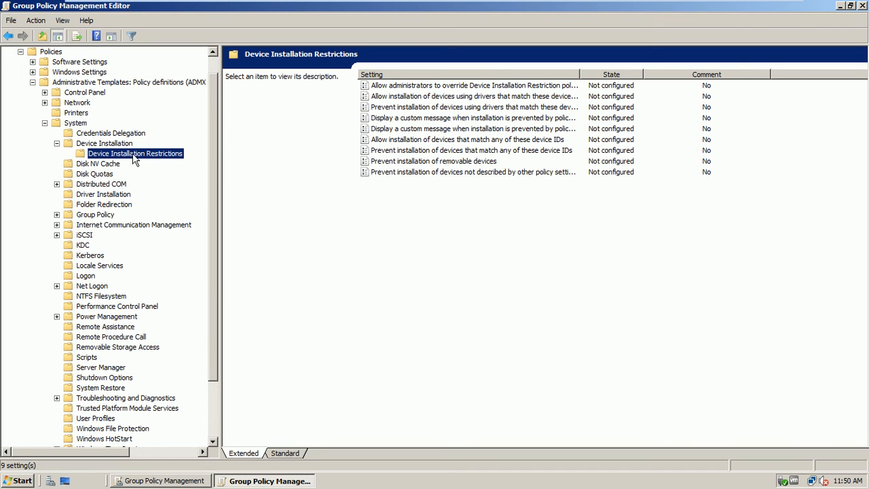
Step: Select Prevent installation of removable devices to read its description, then switch to the Standard view
click(437, 163)
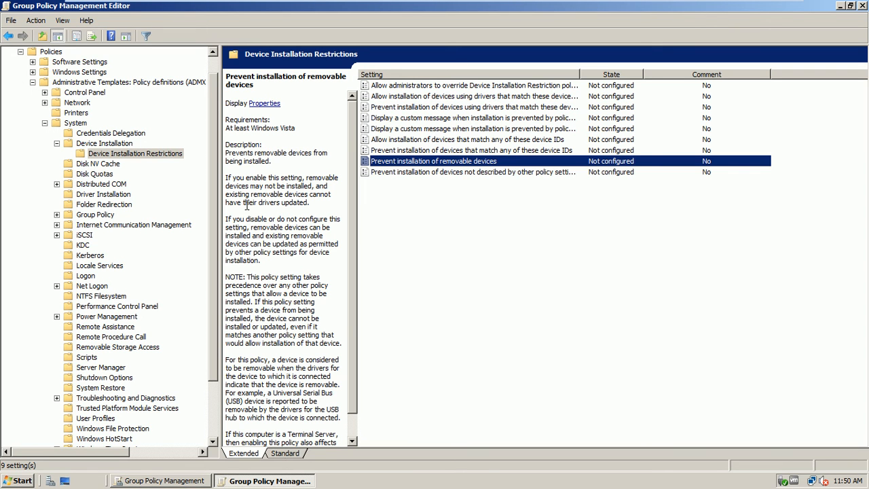
click(284, 452)
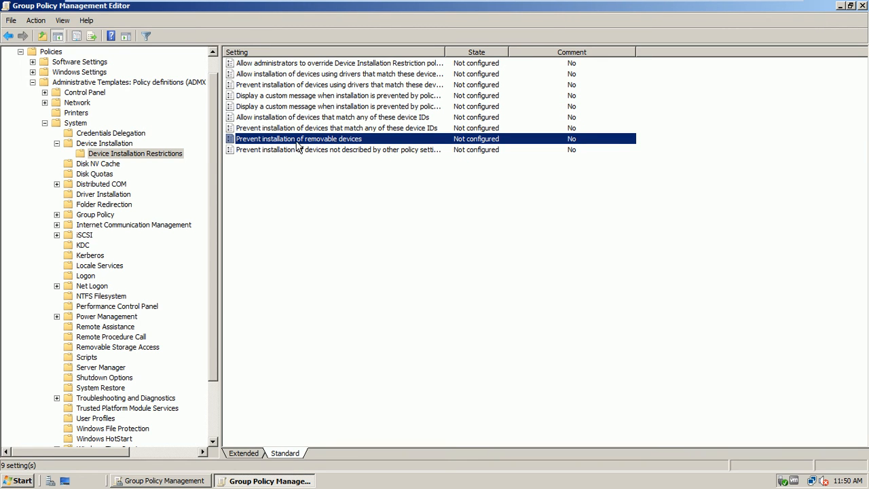
Step: Set Prevent installation of removable devices to Enabled, apply it, and close the editor
double_click(325, 141)
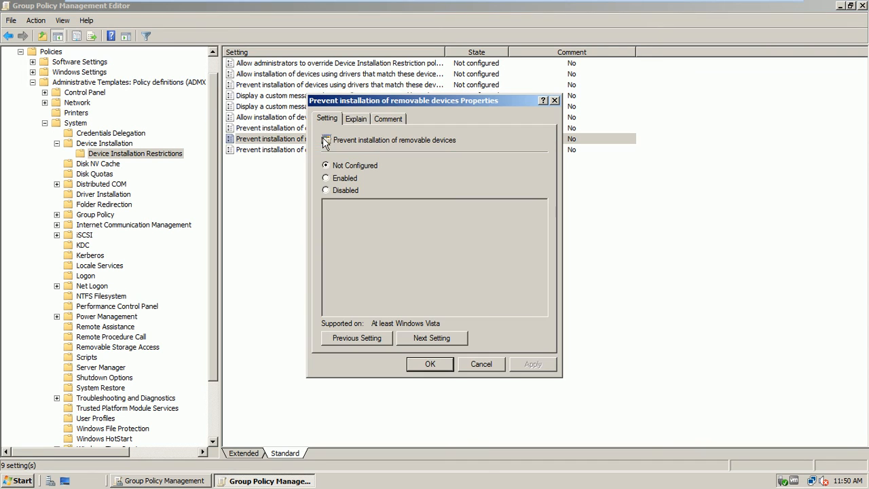
drag(392, 102, 479, 169)
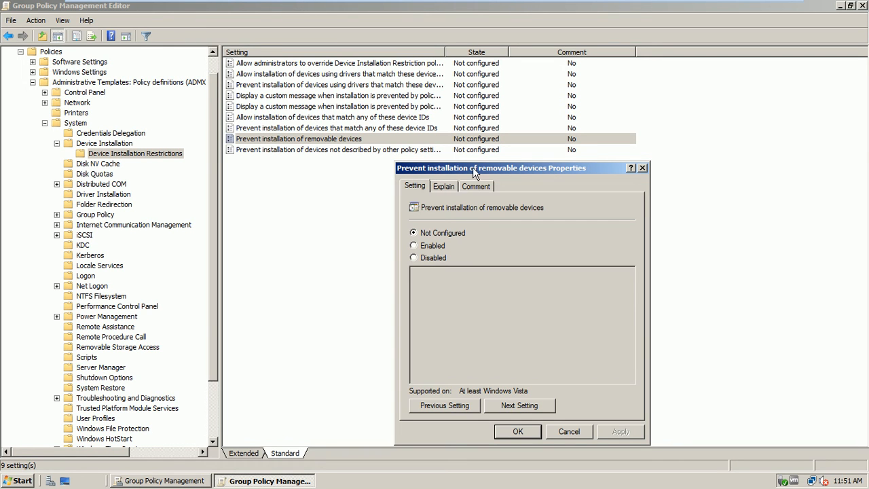
drag(475, 167, 482, 171)
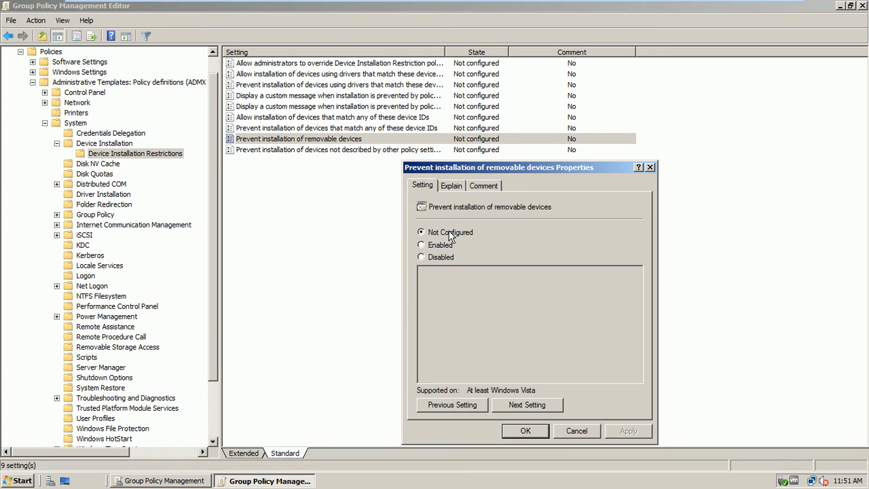
click(429, 245)
click(627, 430)
click(540, 435)
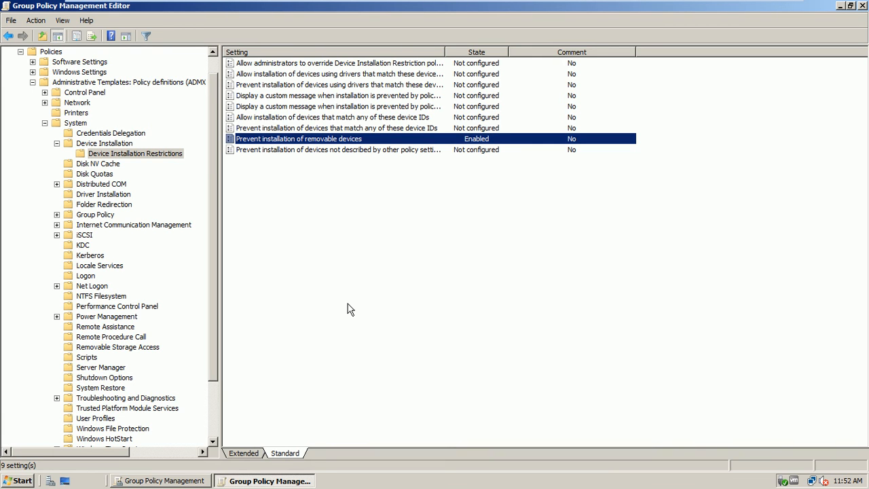
click(862, 7)
Step: Maximize the console and browse the Default Domain Policy, Disable Add/Remove Programs and Domain Controllers reports
double_click(571, 63)
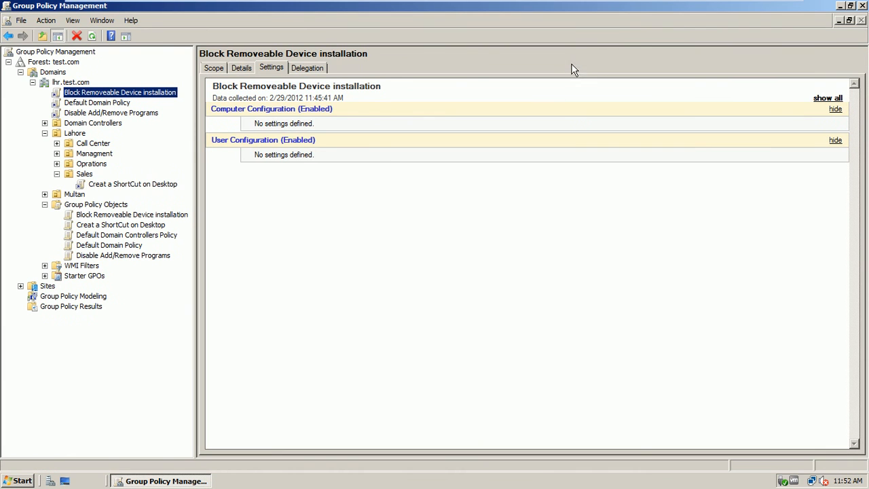
right_click(305, 196)
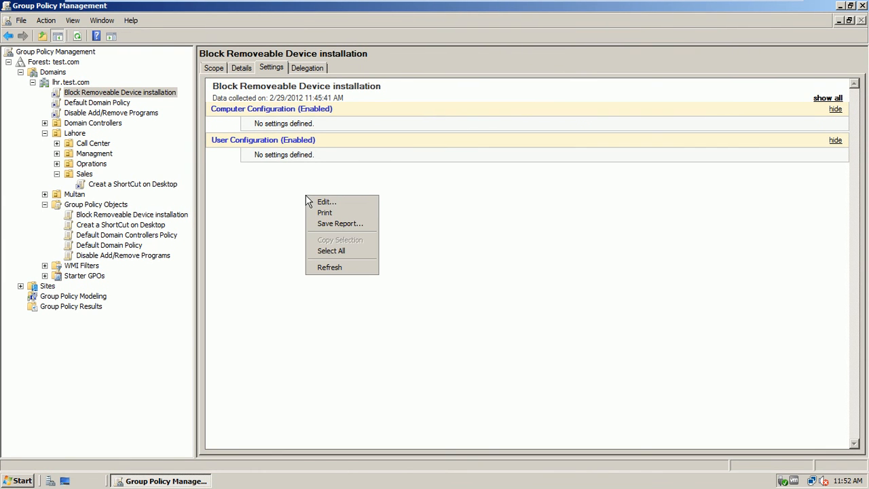
click(274, 197)
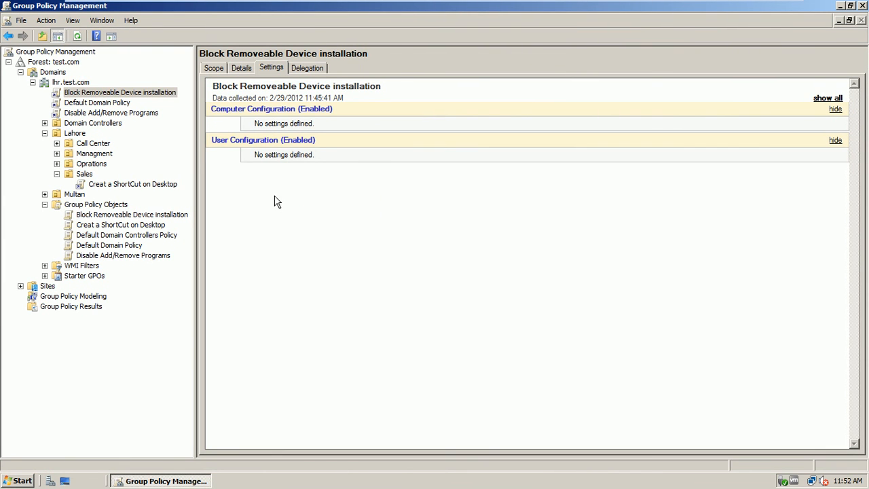
click(91, 103)
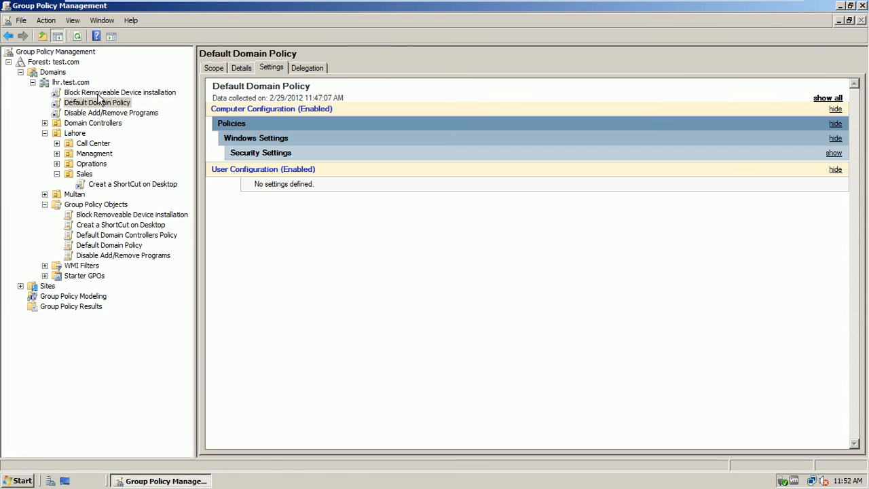
click(95, 93)
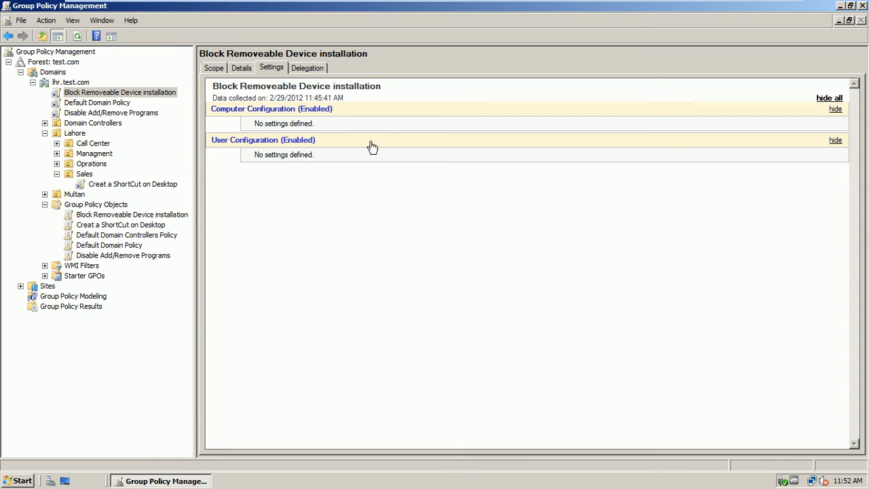
click(827, 99)
click(827, 99)
click(111, 106)
click(110, 113)
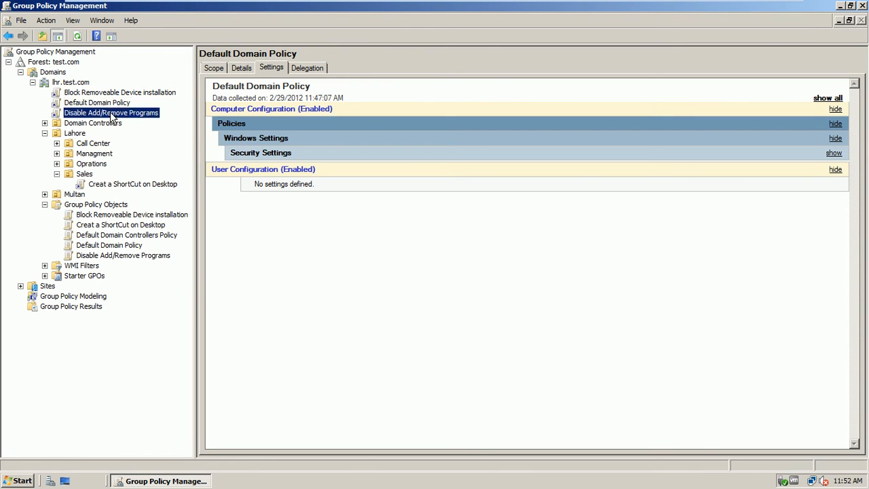
click(100, 123)
click(77, 39)
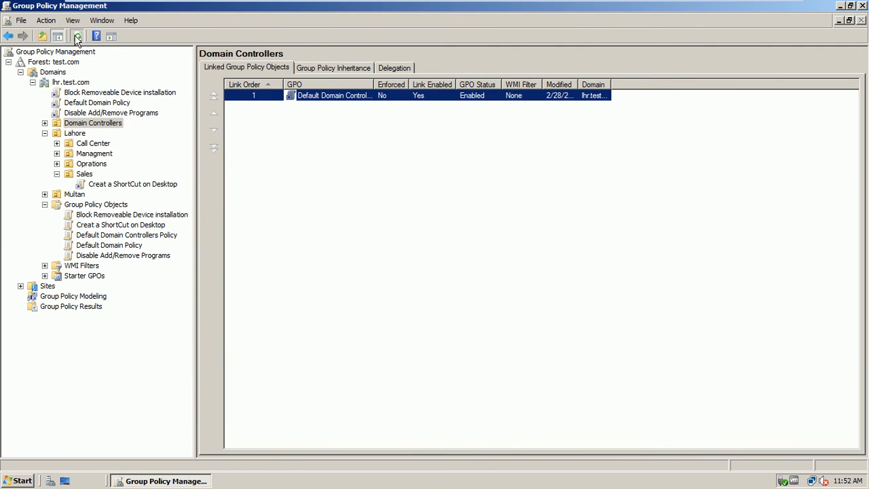
click(86, 94)
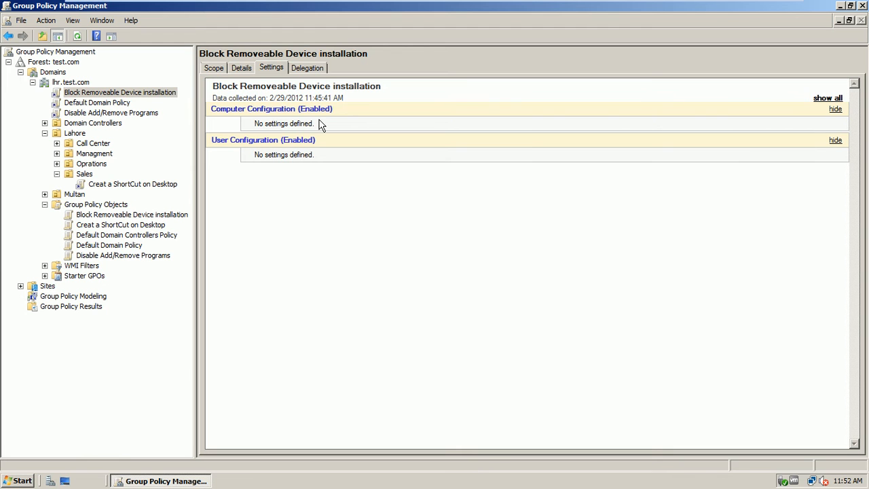
Step: Review the full Default Domain Policy report, then the removable device GPO's Scope and Details tabs
click(119, 106)
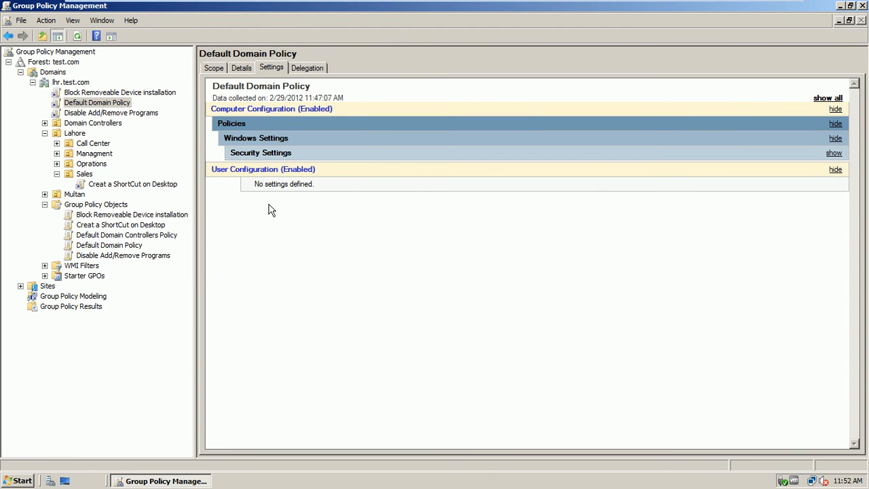
click(827, 99)
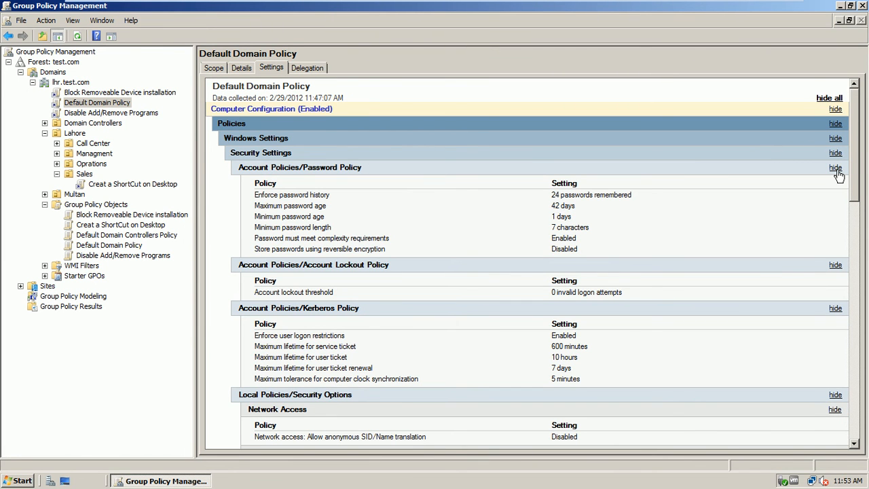
drag(857, 116, 866, 82)
click(98, 94)
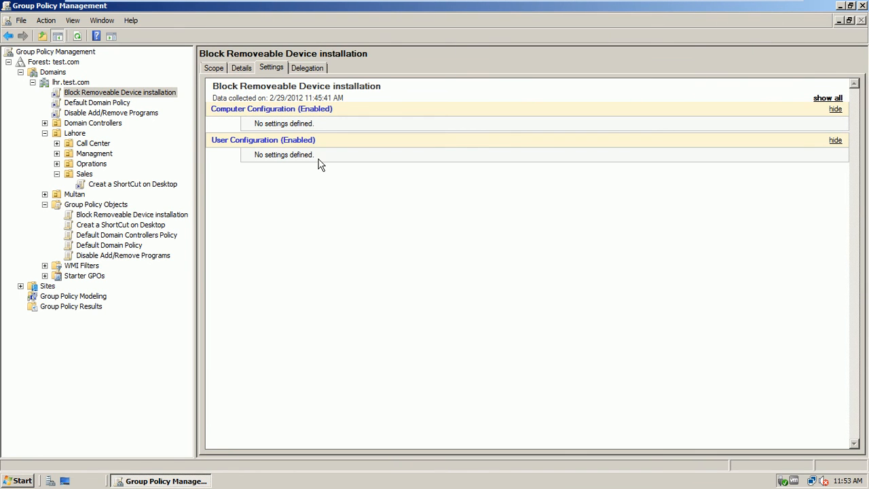
click(221, 70)
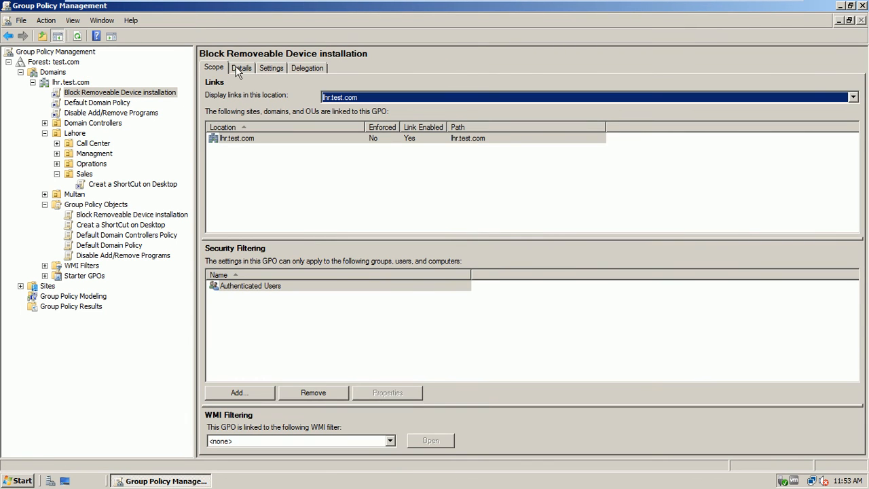
click(241, 69)
click(268, 69)
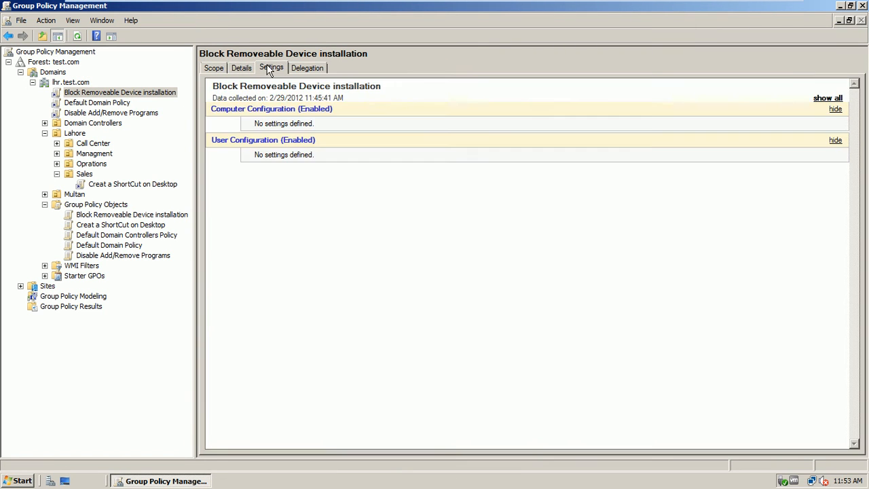
click(299, 113)
click(298, 113)
Step: Refresh the Block Removeable Device installation report and expand it to show the removable devices policy Enabled
right_click(291, 209)
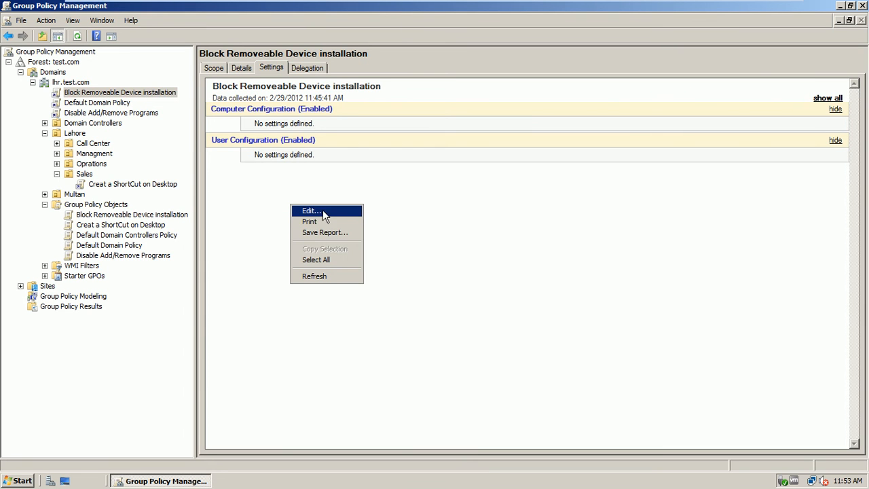
click(333, 275)
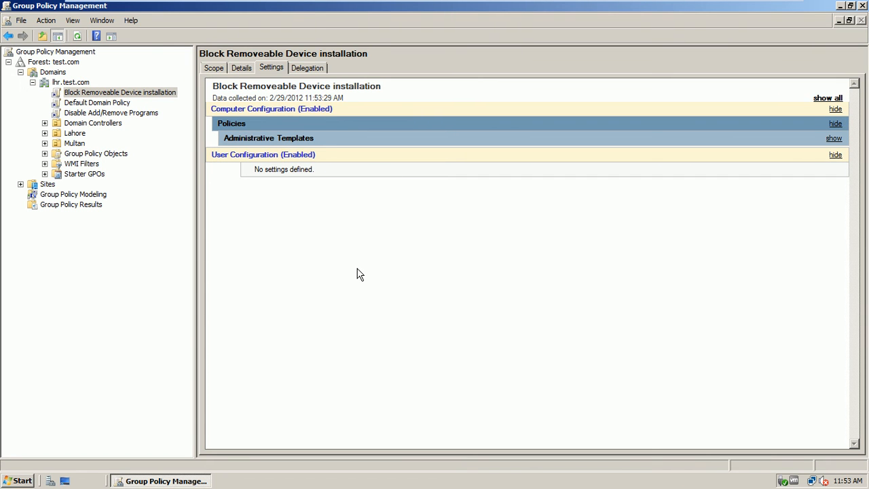
click(835, 101)
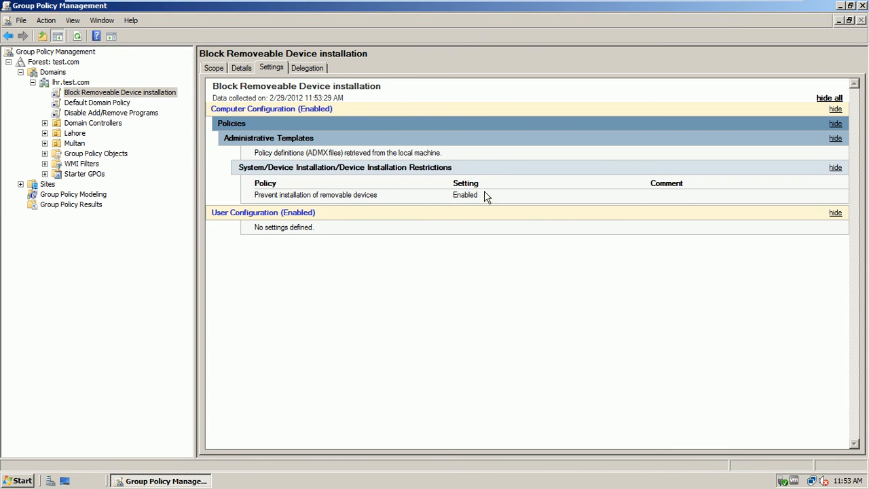
drag(486, 199, 257, 193)
click(384, 247)
Step: Edit the Block Removeable Device installation GPO and browse Administrative Templates down to Device Installation Restrictions
right_click(102, 95)
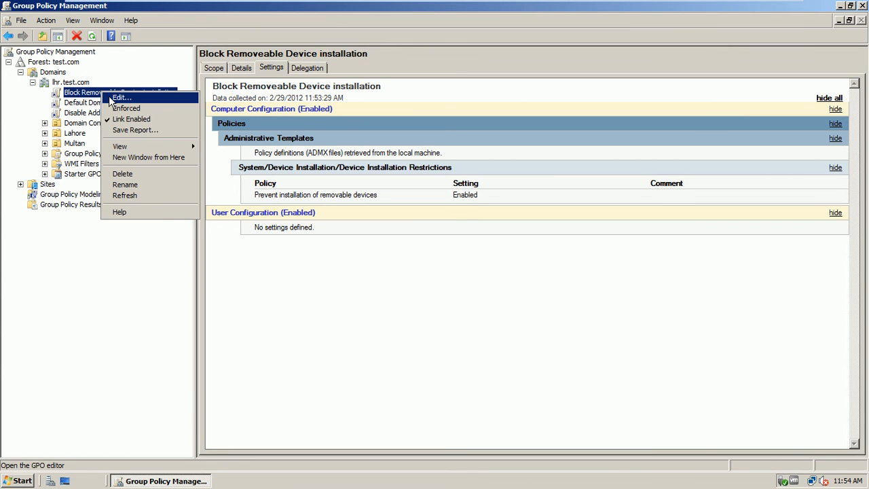
click(112, 98)
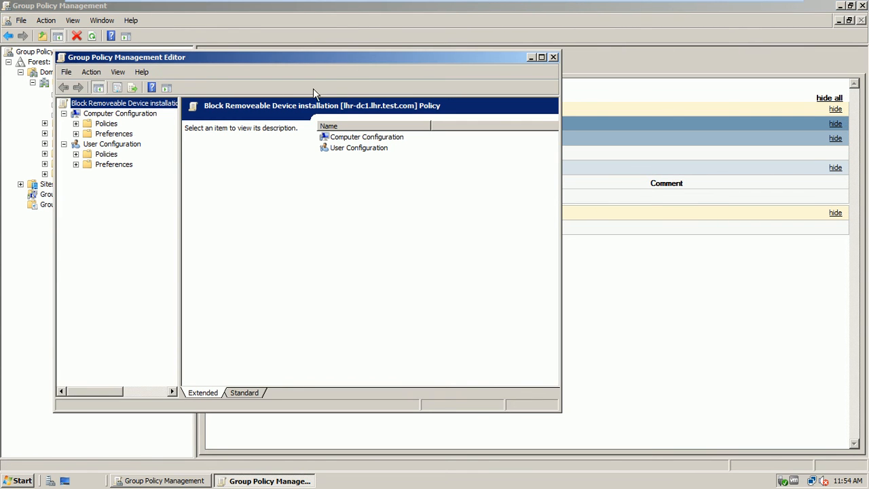
drag(332, 63, 421, 70)
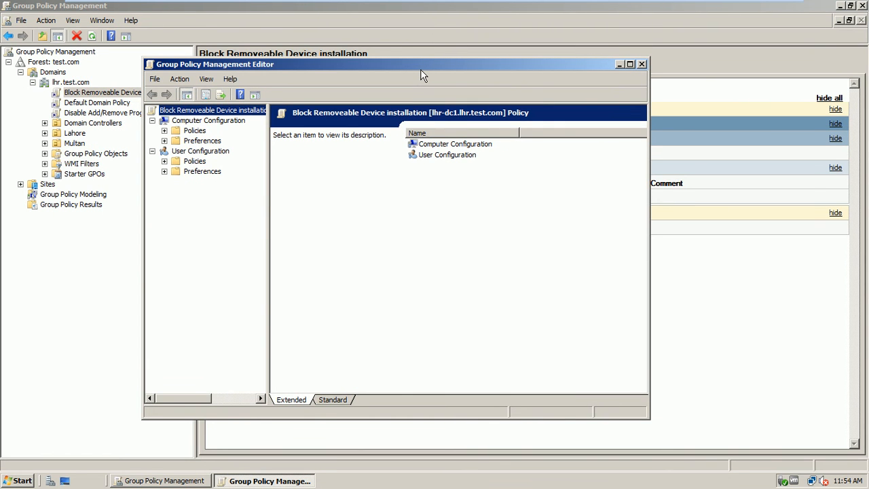
click(164, 130)
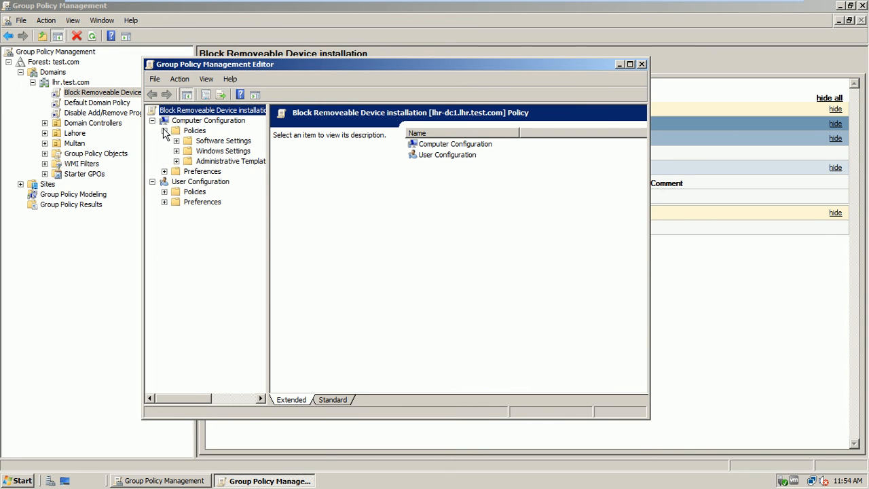
click(177, 161)
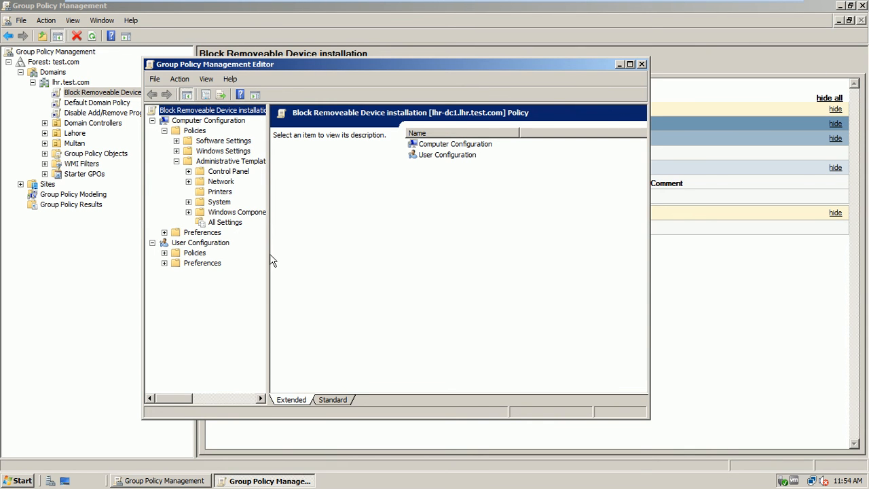
drag(268, 254, 343, 261)
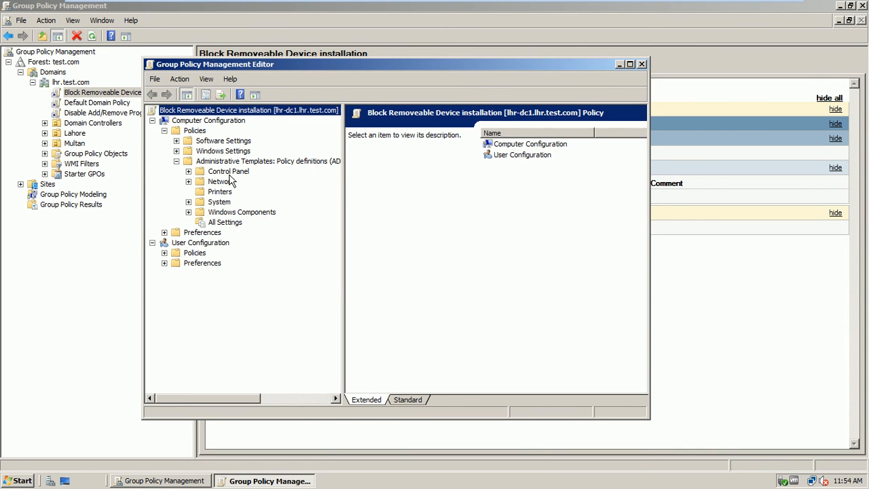
click(189, 202)
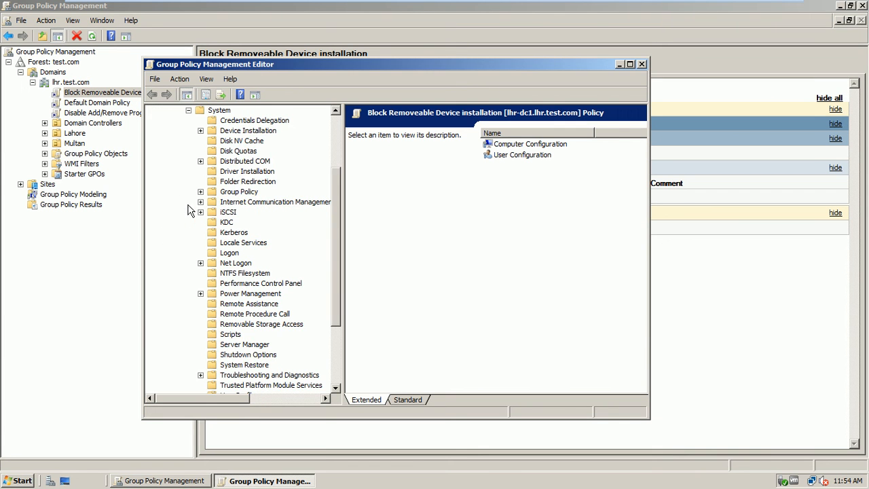
click(201, 130)
click(241, 141)
click(188, 110)
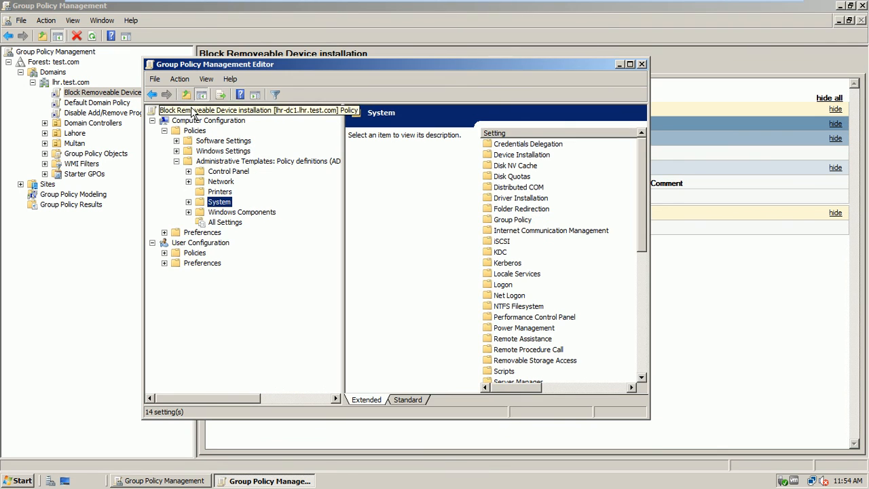
click(176, 161)
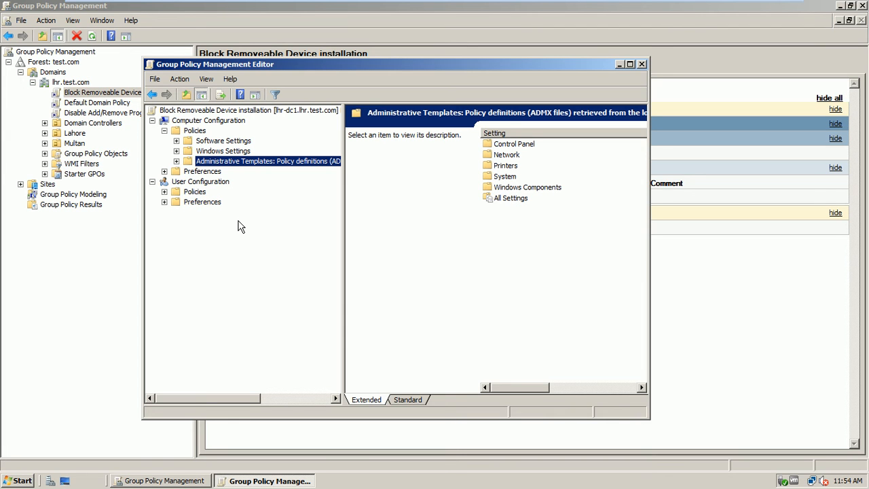
click(176, 161)
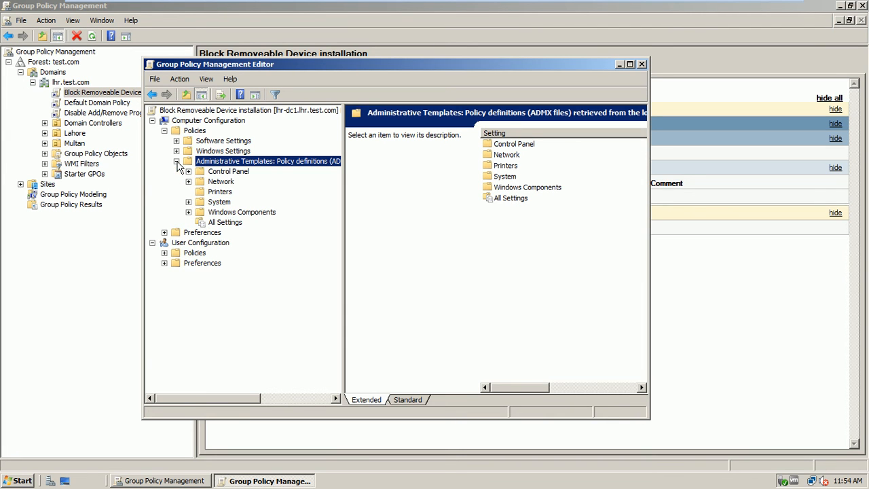
Step: Show all 1416 administrative template settings in Standard view, toggling the filter on and off
click(236, 224)
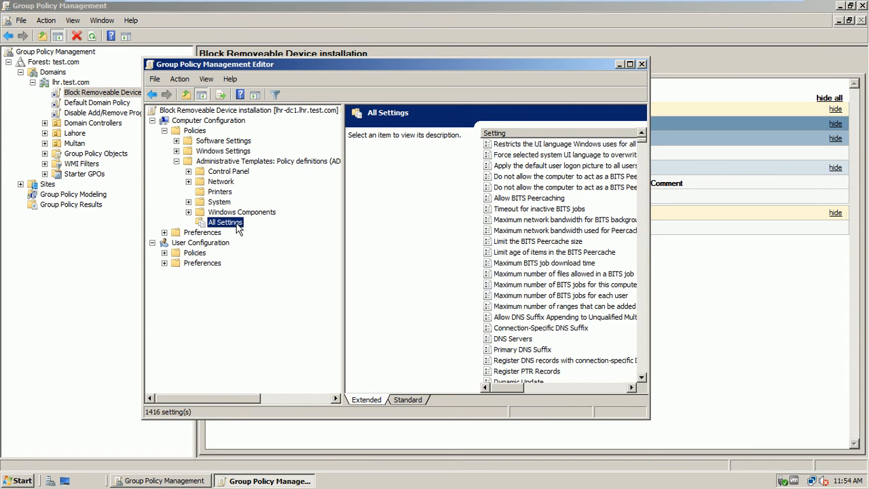
click(408, 399)
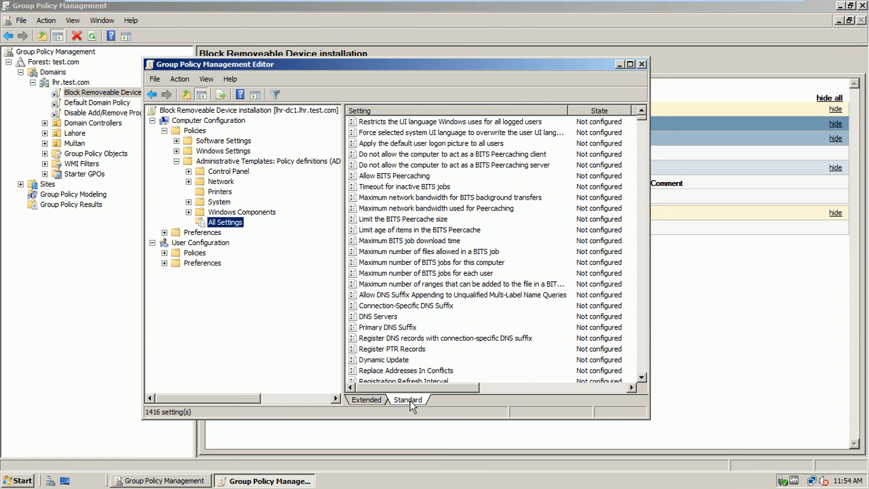
drag(643, 120, 643, 305)
drag(639, 248, 741, 112)
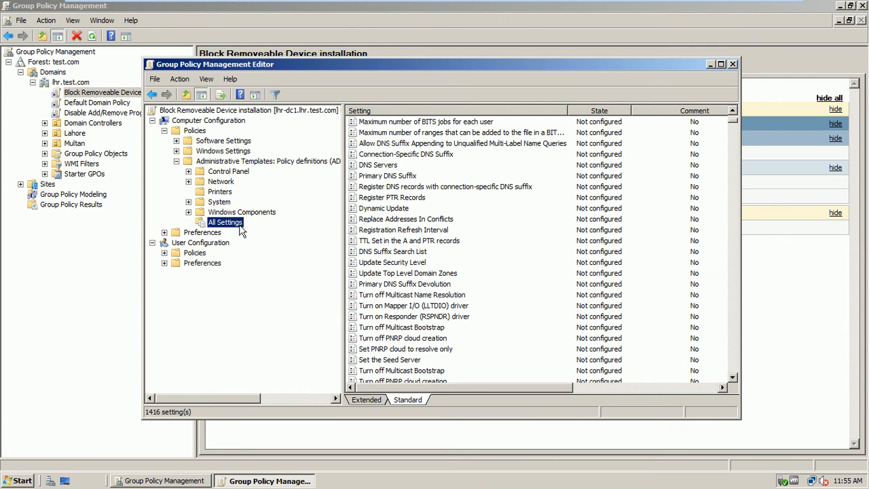
click(276, 95)
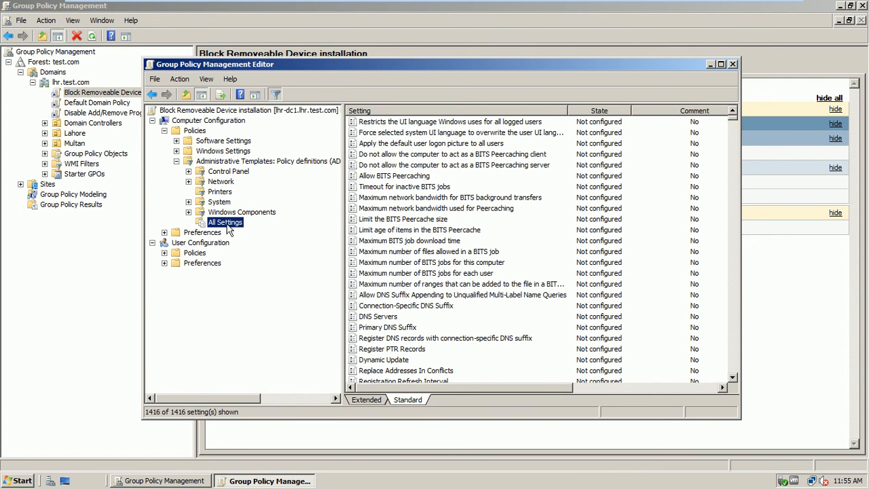
click(275, 94)
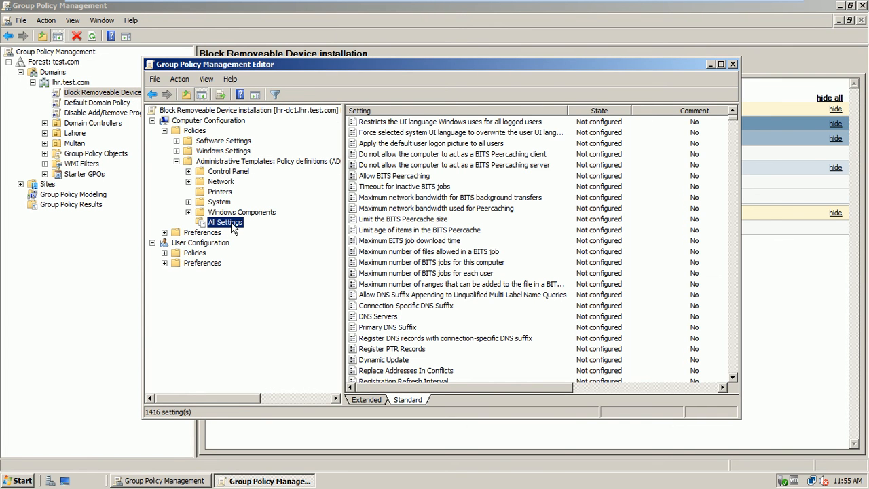
Step: Enable a keyword filter for 'installation' in the All Settings Filter Options
right_click(232, 224)
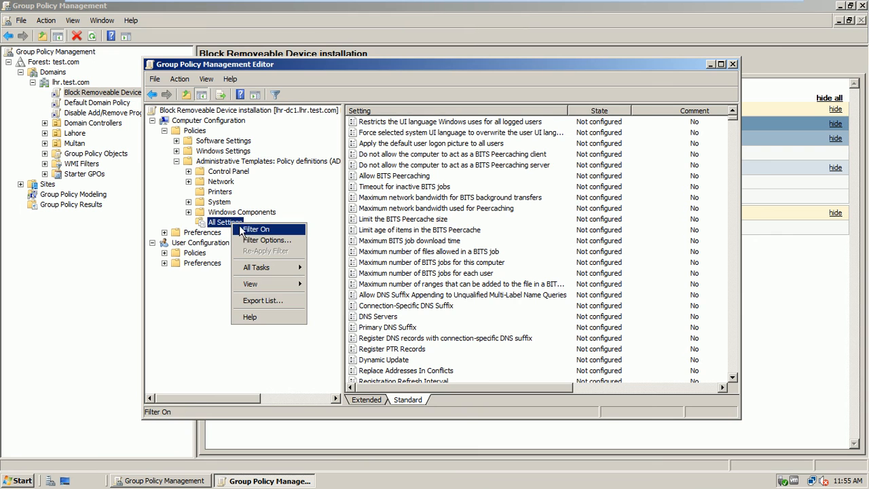
click(259, 241)
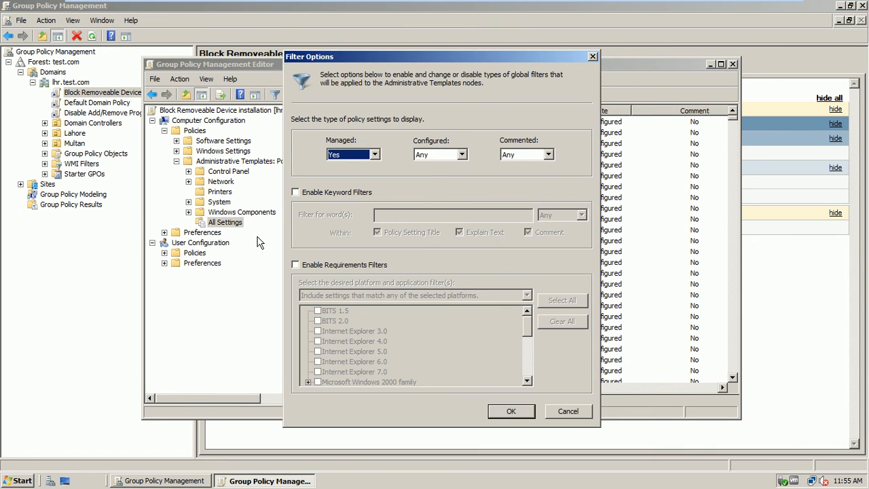
click(360, 193)
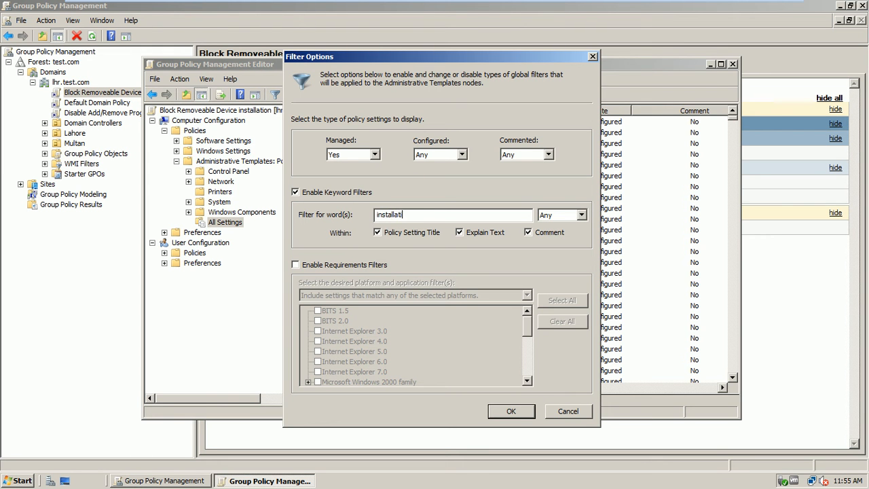
click(510, 410)
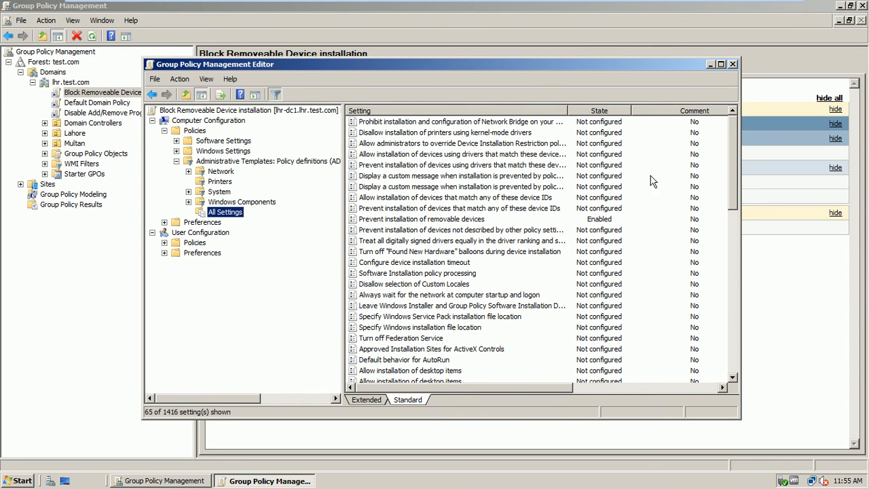
Step: Locate the Enabled Prevent installation of removable devices setting, then turn off the filter and close the editor
mouse_move(733, 137)
mouse_down()
mouse_move(734, 158)
mouse_move(736, 151)
mouse_up()
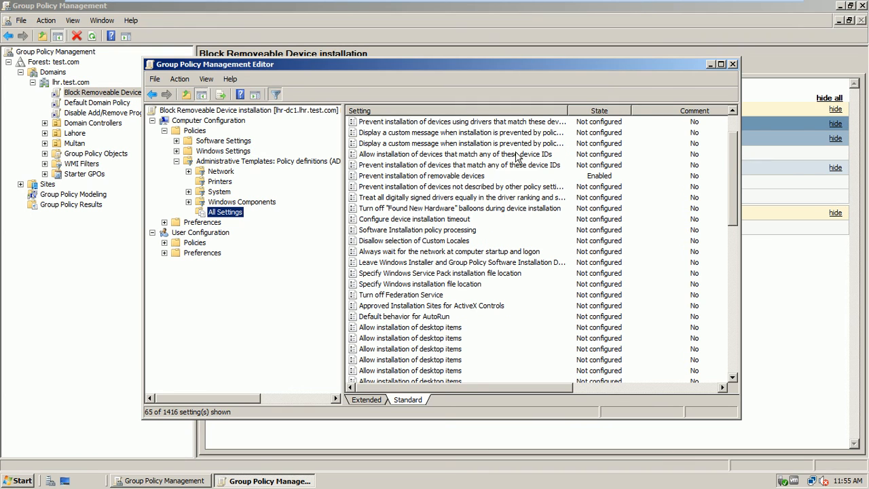
click(483, 177)
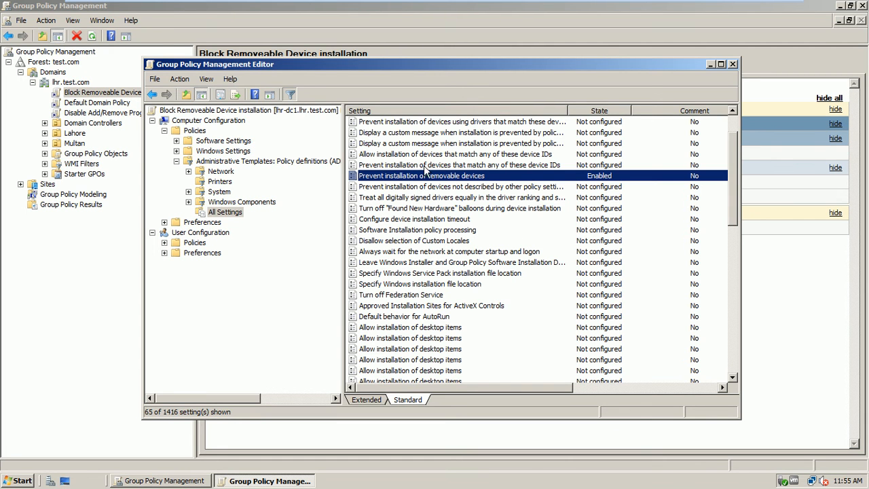
drag(732, 202, 741, 125)
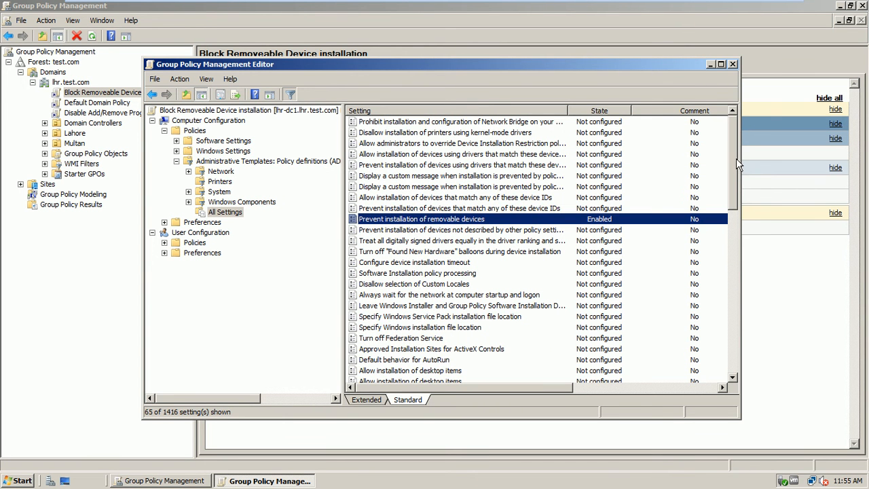
drag(735, 159, 734, 179)
click(475, 220)
click(460, 212)
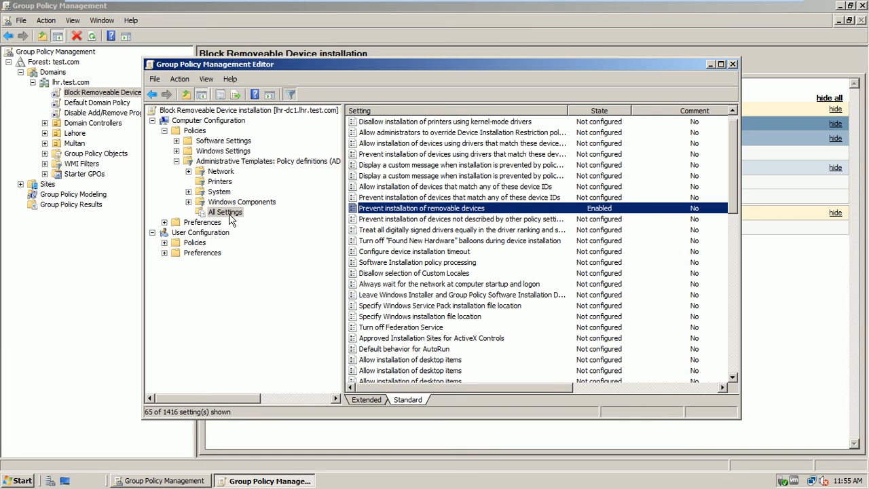
click(290, 93)
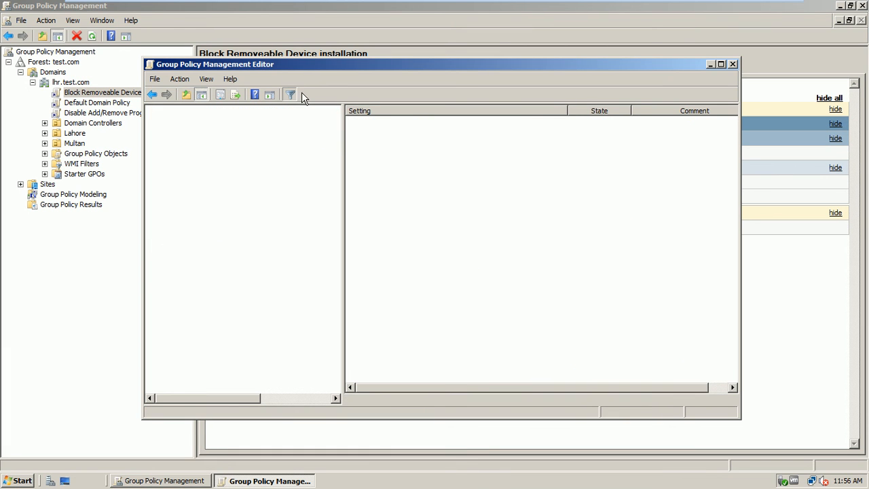
click(733, 66)
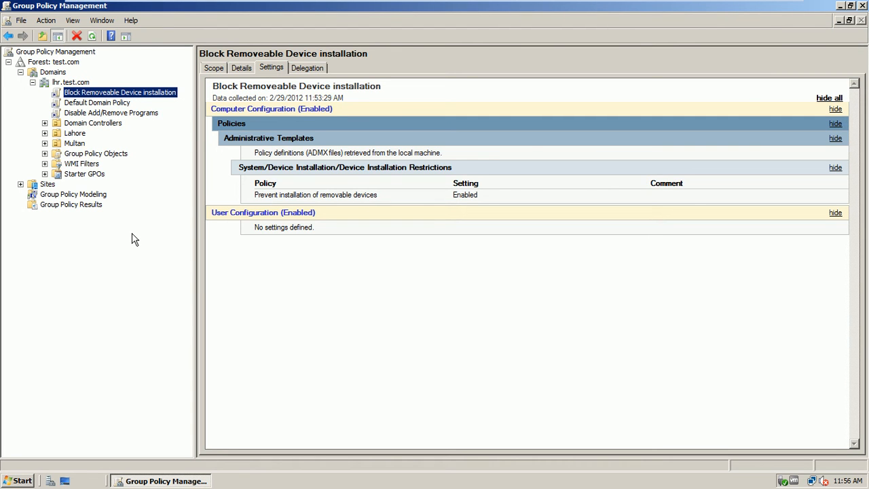
Step: Select the Disable Add/Remove Programs GPO to see its empty settings report
click(141, 115)
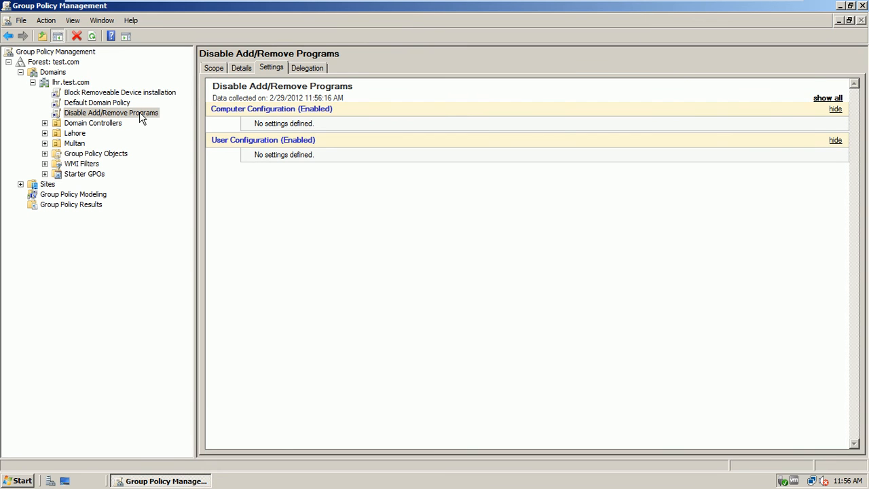
Step: Edit Disable Add/Remove Programs and open User Configuration > Control Panel > Add or Remove Programs > Remove Add or Remove Programs
right_click(141, 117)
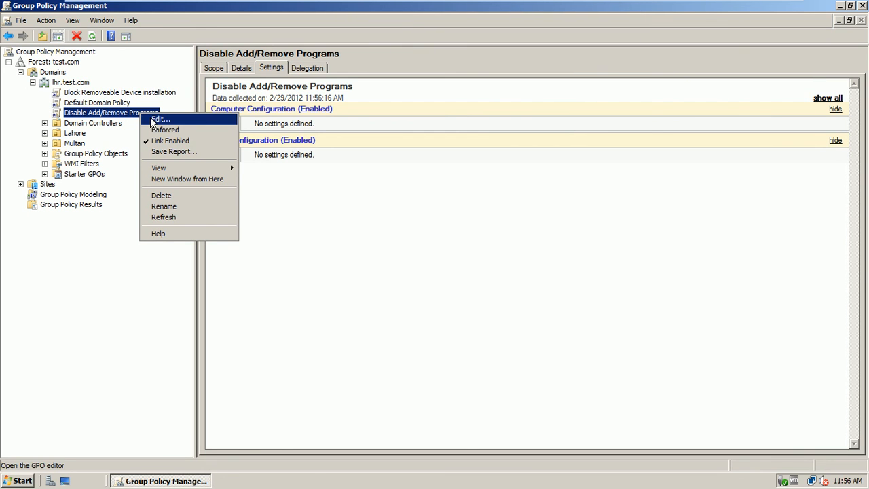
click(154, 121)
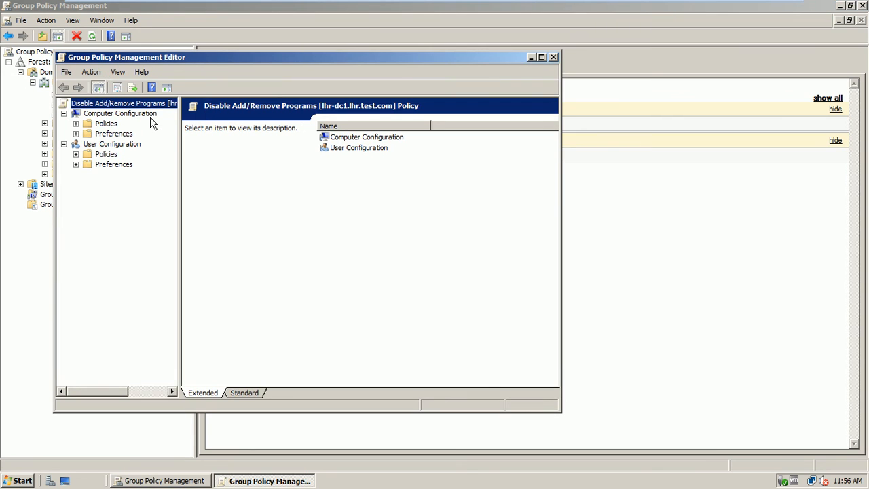
drag(204, 55, 416, 42)
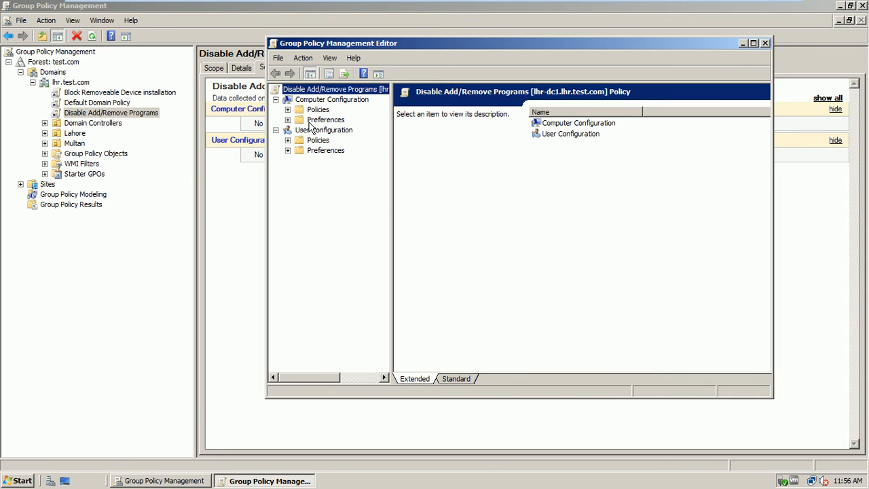
click(288, 140)
drag(393, 196, 462, 184)
click(300, 170)
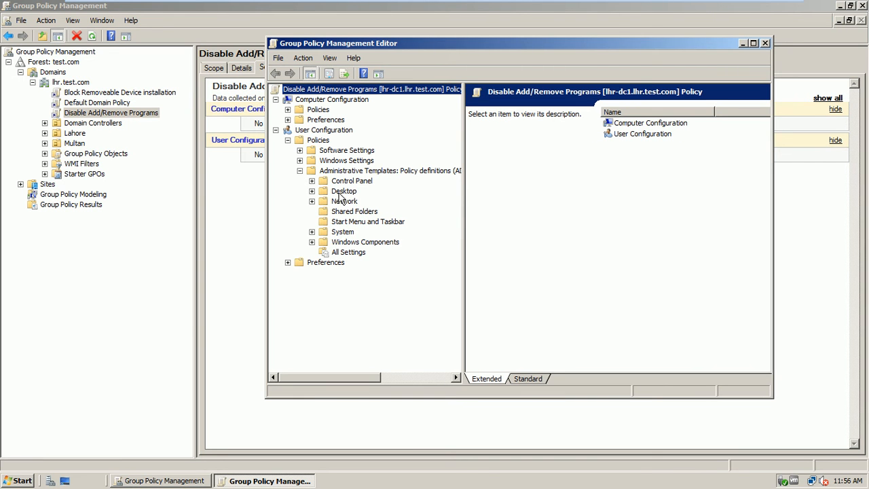
click(312, 180)
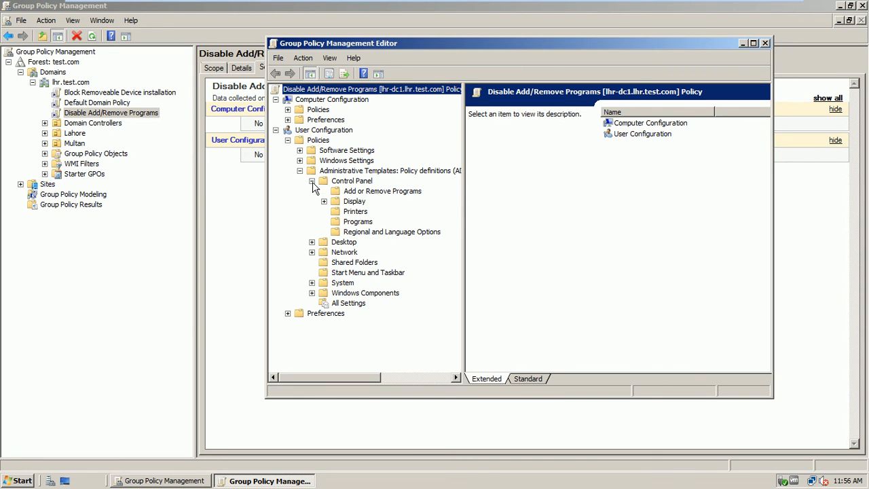
click(356, 194)
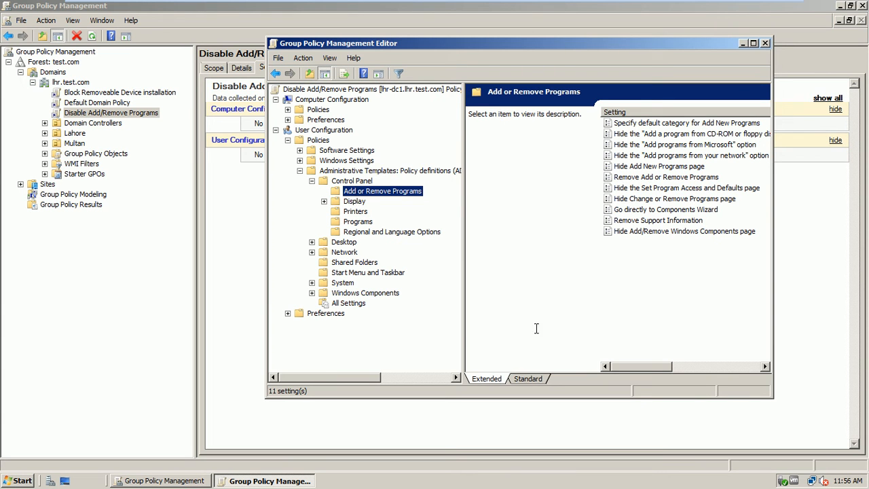
click(528, 378)
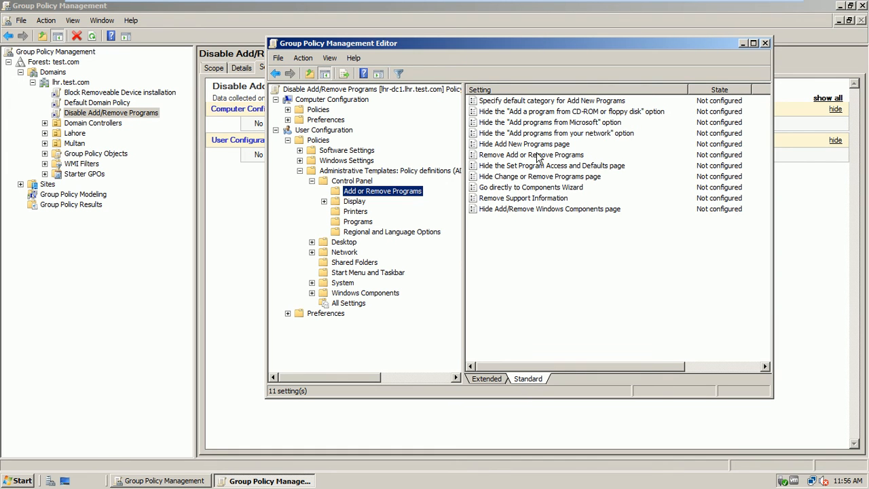
double_click(536, 157)
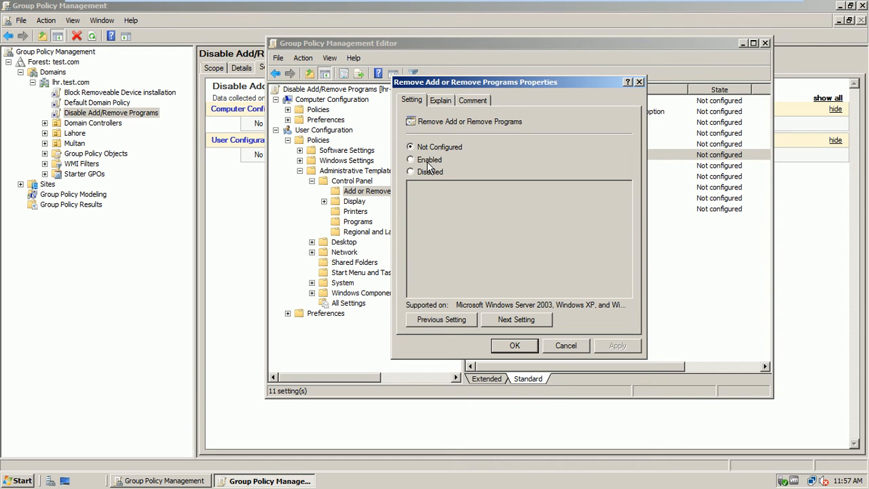
Step: Enable Remove Add or Remove Programs, review its Explain text, confirm with OK and close the editor
click(427, 161)
click(614, 347)
click(473, 101)
click(416, 101)
click(437, 101)
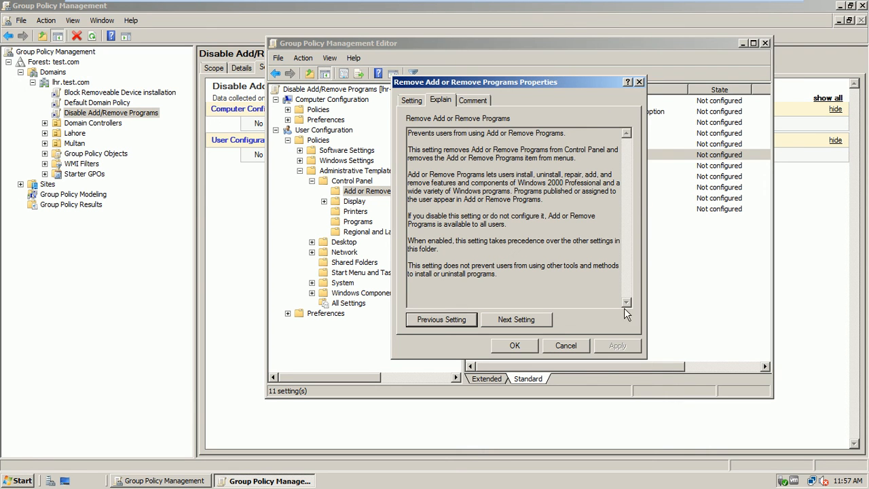
click(534, 348)
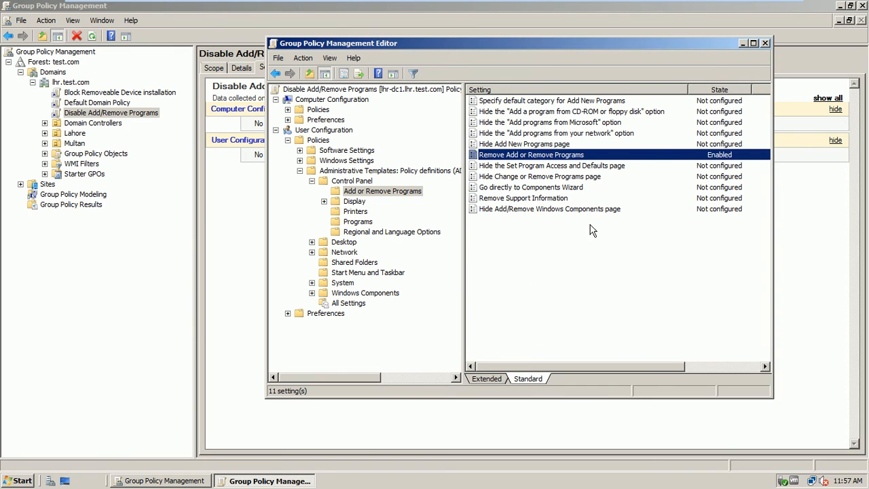
click(765, 43)
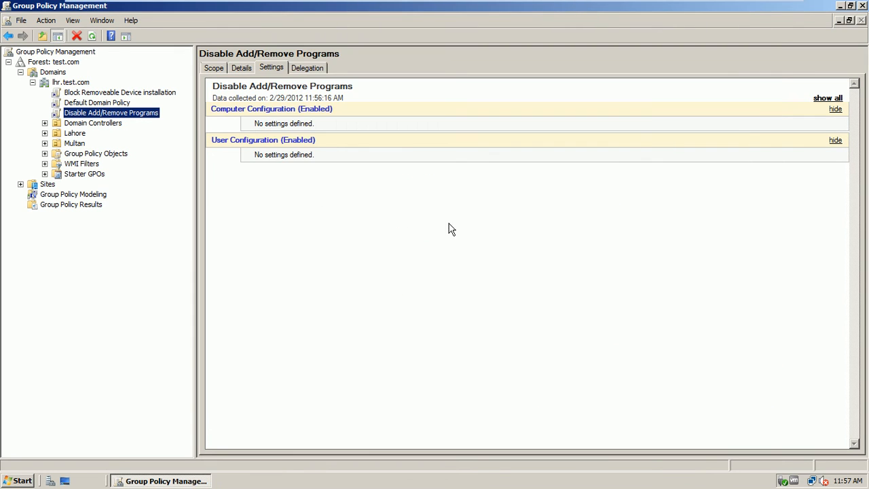
Step: Refresh the Disable Add/Remove Programs report and show all to see the Enabled policy
right_click(374, 218)
click(397, 288)
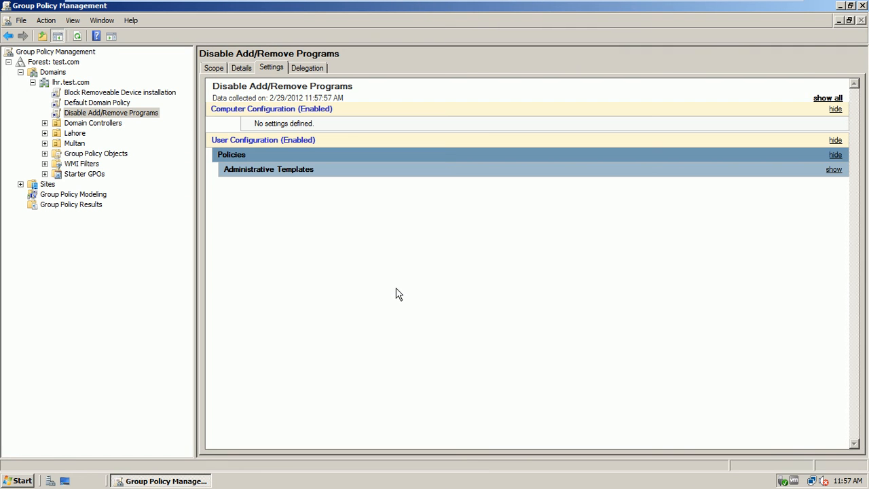
click(824, 99)
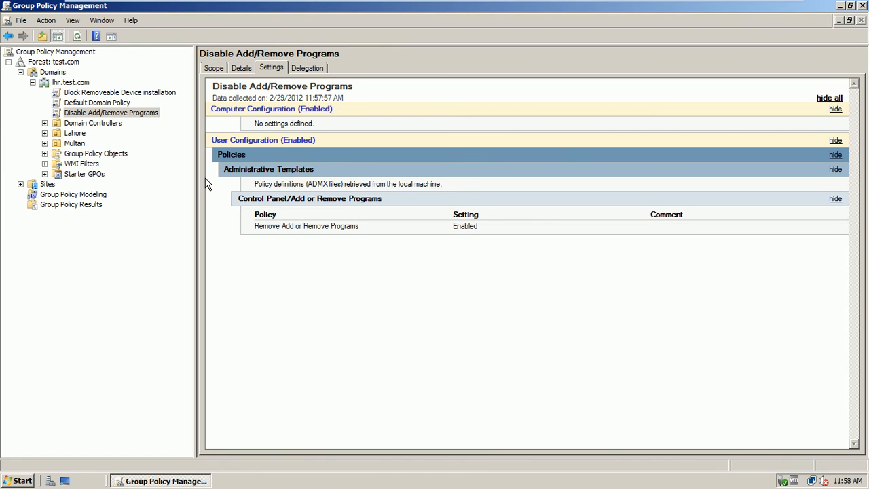
Step: Expand Lahore > Sales and edit the Create a ShortCut on Desktop GPO
click(45, 133)
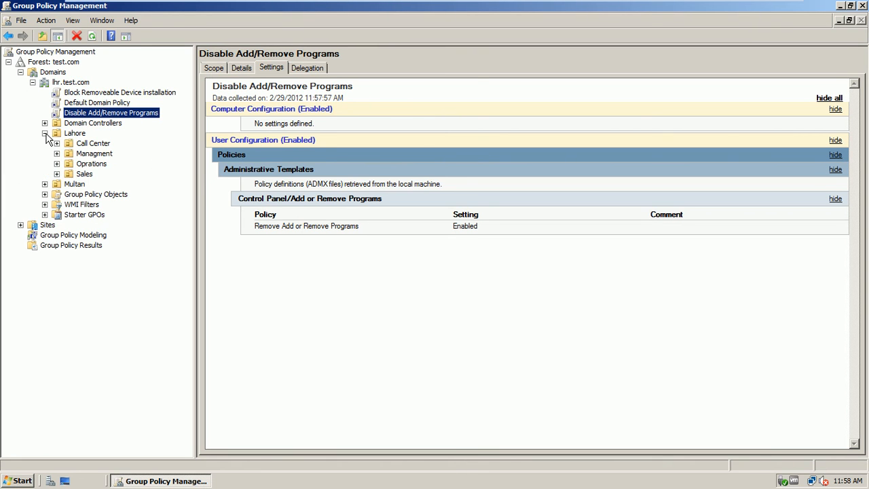
click(57, 174)
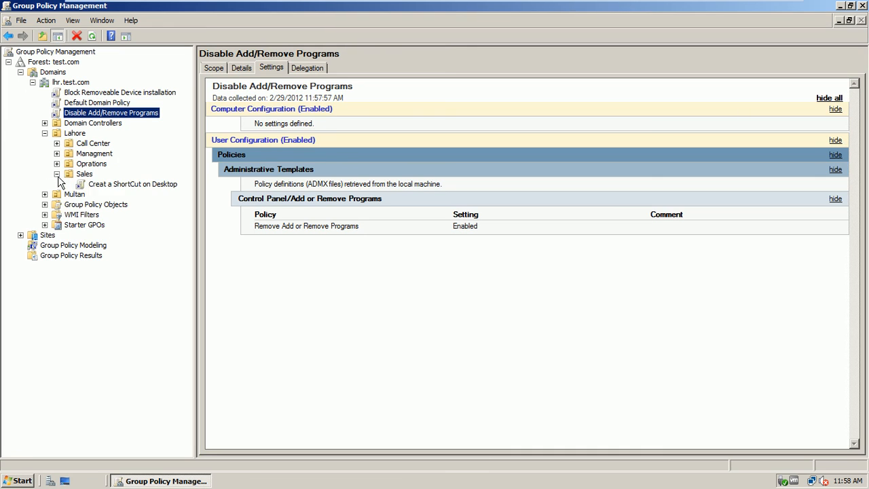
click(100, 185)
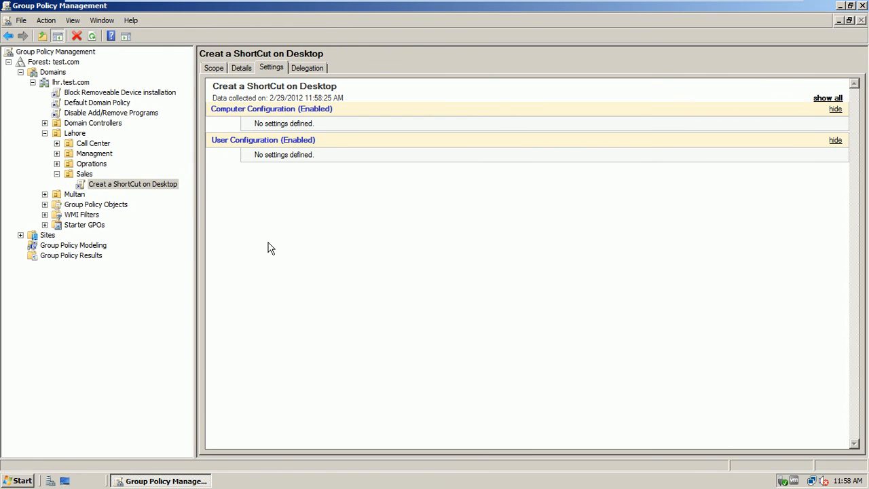
right_click(156, 188)
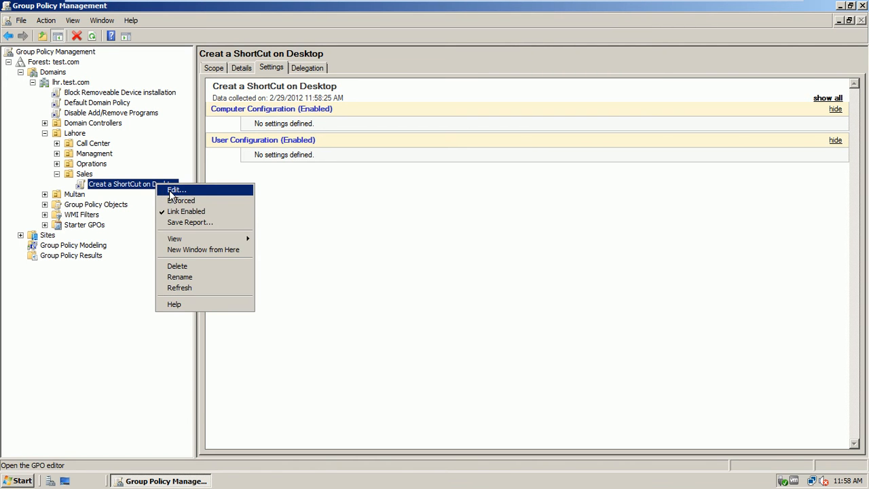
click(170, 192)
drag(269, 57, 448, 60)
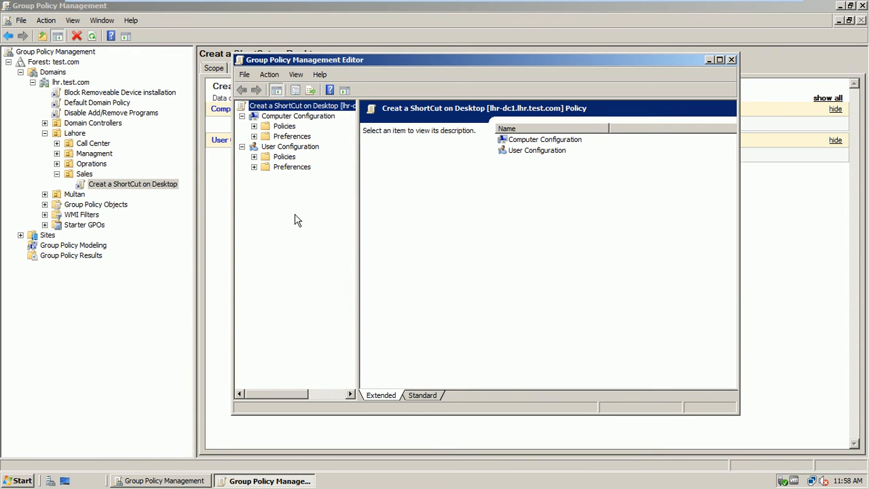
Step: Navigate to User Configuration > Preferences > Windows Settings > Shortcuts
click(253, 167)
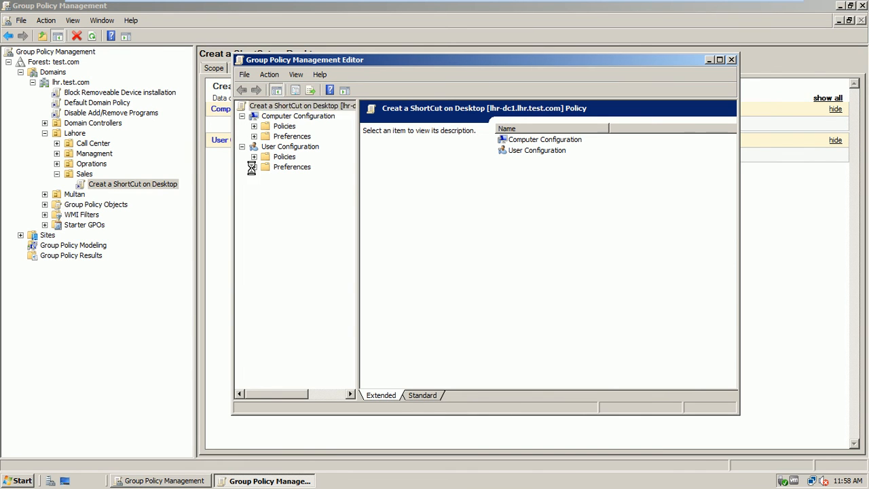
click(266, 177)
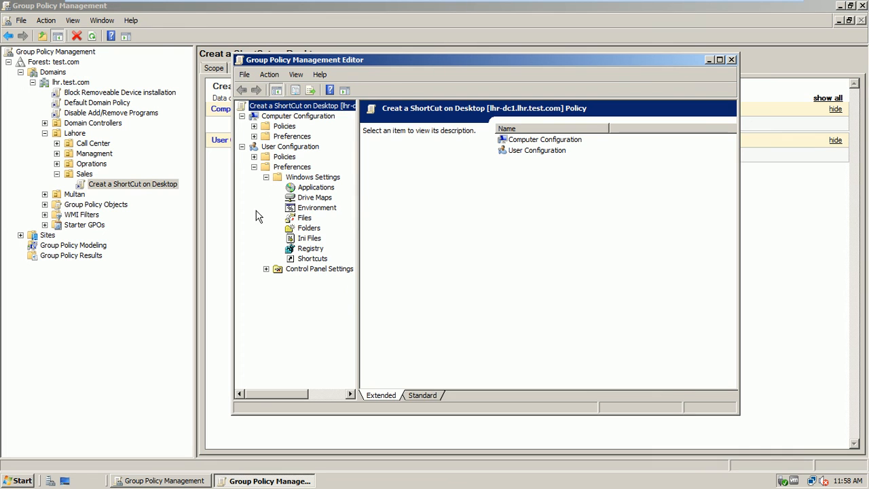
click(299, 261)
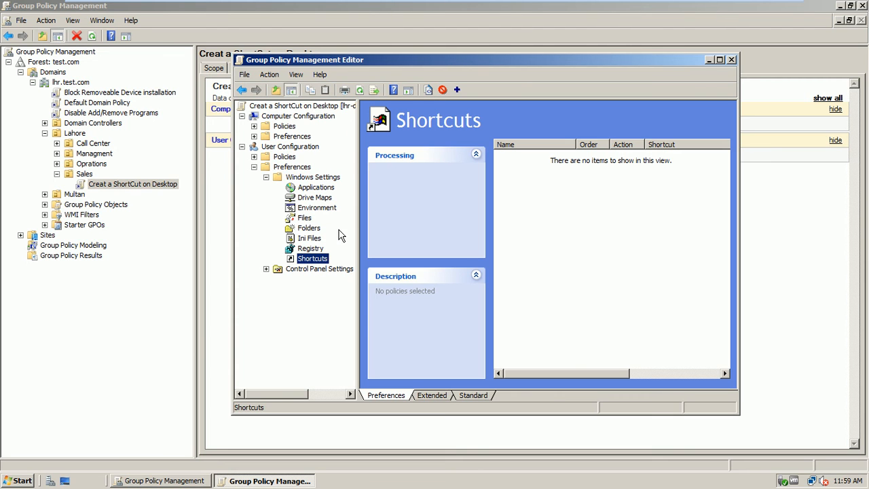
Step: Add a new Shortcut preference item in the Shortcuts list
right_click(560, 195)
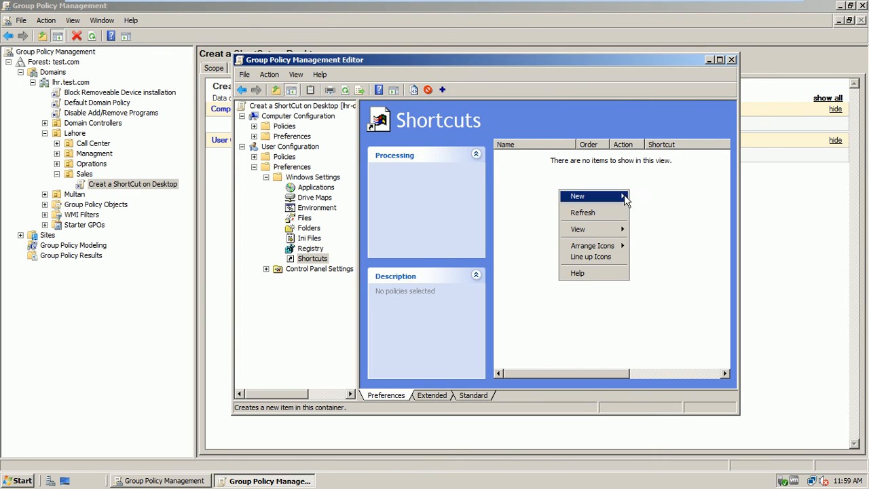
click(643, 197)
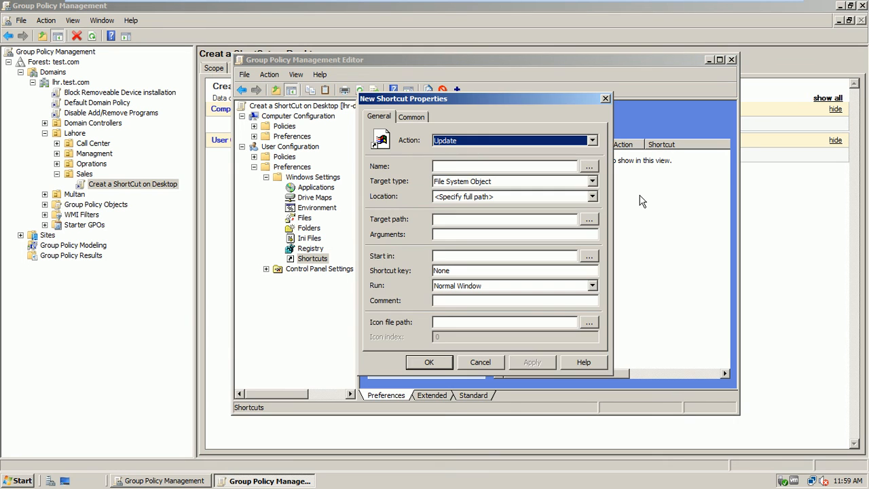
drag(502, 95, 539, 77)
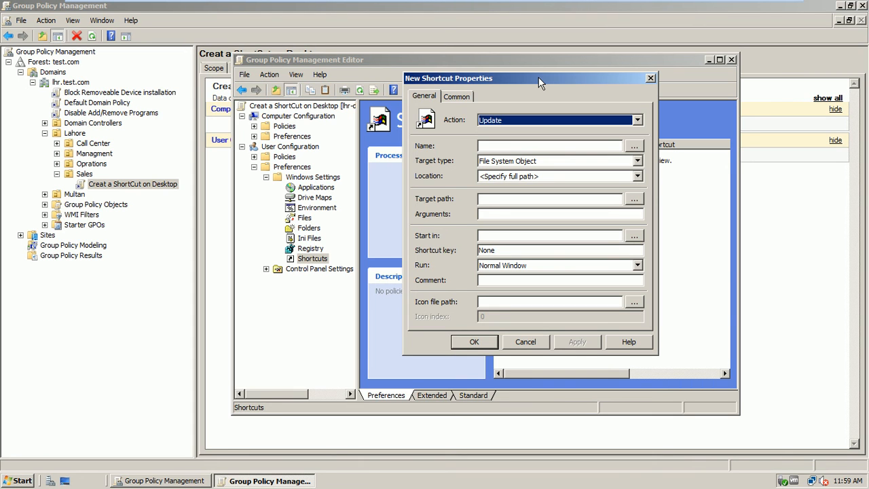
Step: Set Action Create, Name SalesDoc and Location Desktop, then browse for the target path
click(546, 117)
click(542, 133)
click(533, 143)
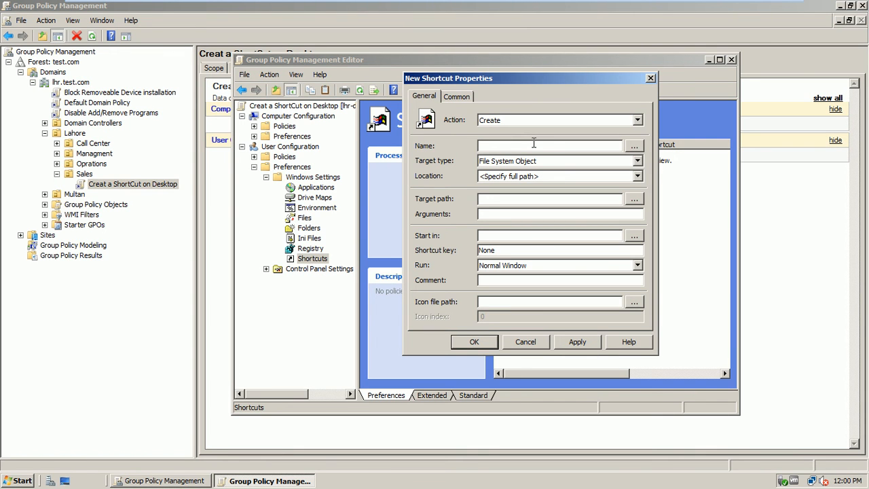
text(SalesDoc)
click(570, 178)
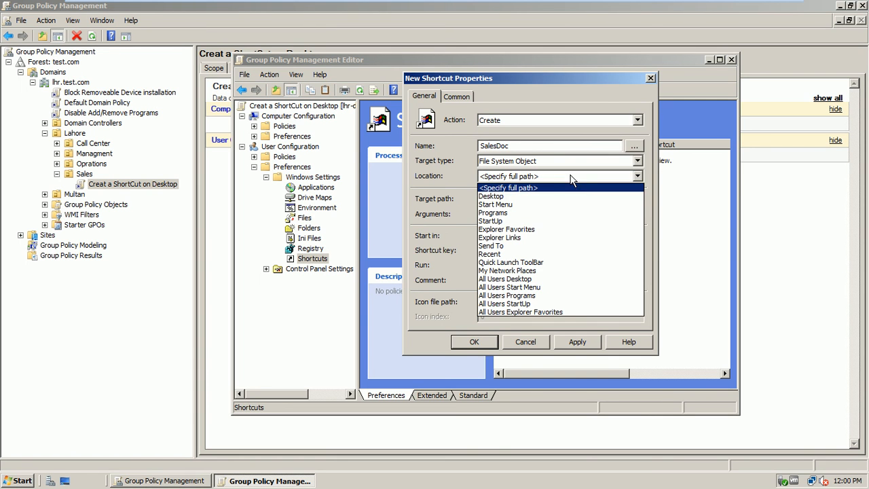
click(548, 195)
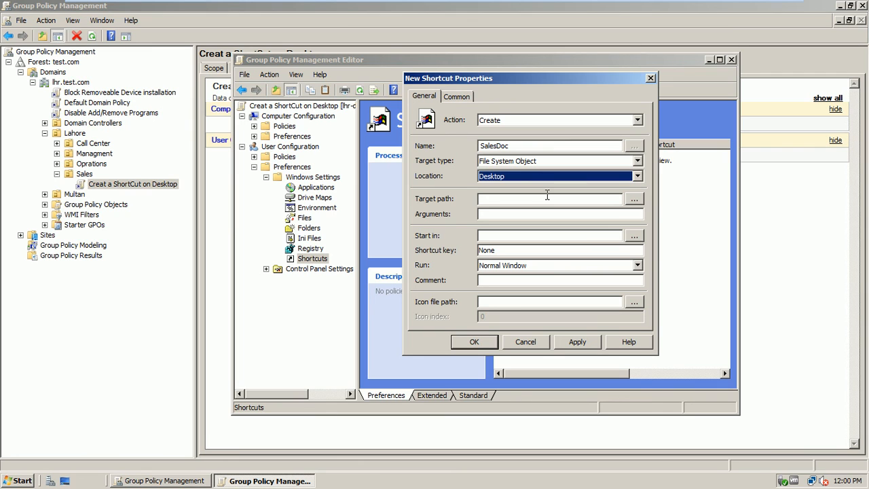
click(543, 198)
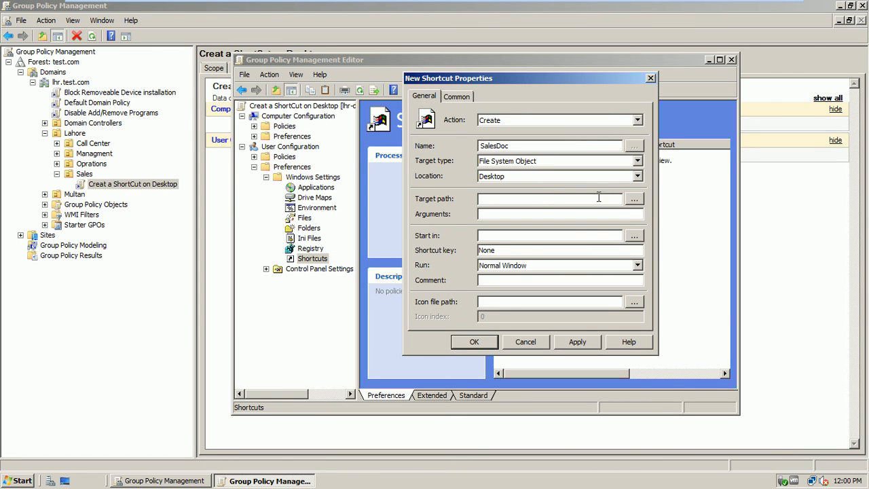
click(627, 198)
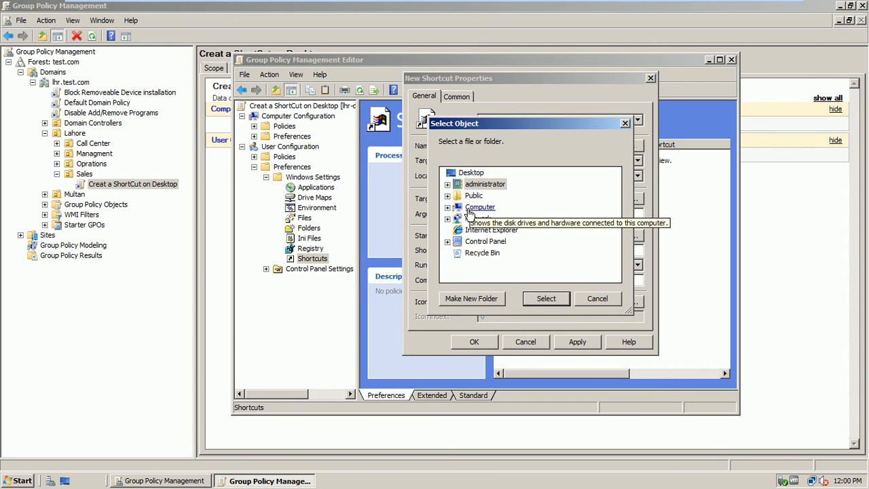
Step: Choose C:\SalesDocs\sales.txt as the SalesDoc target, then select the path text
click(448, 207)
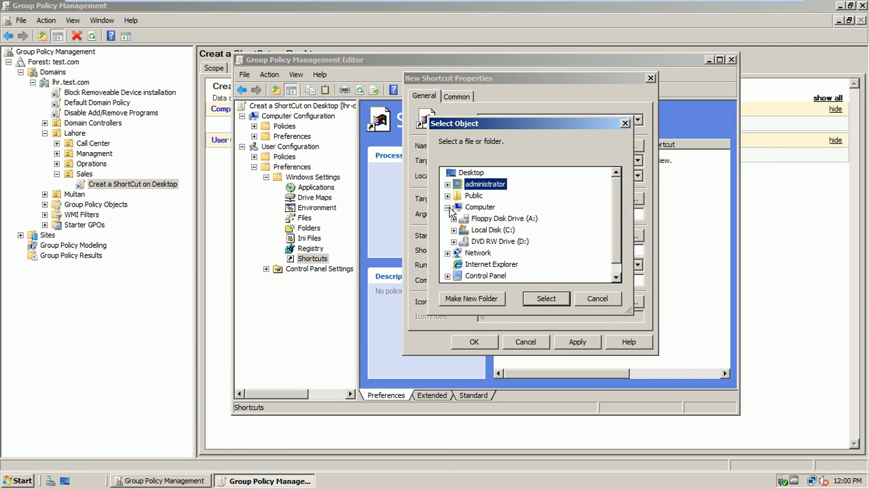
click(453, 230)
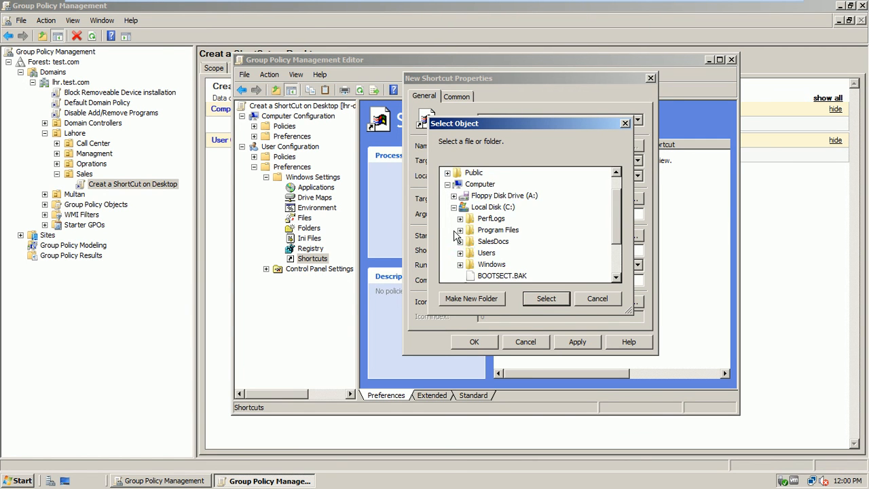
double_click(488, 243)
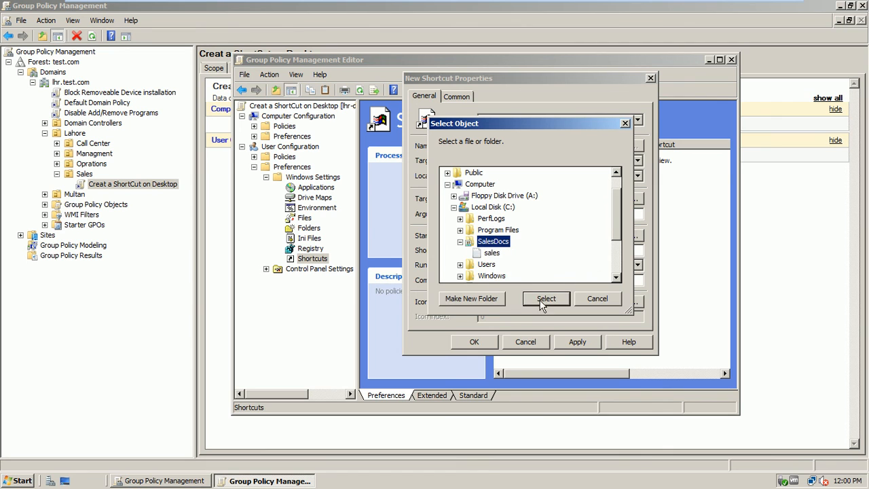
click(492, 253)
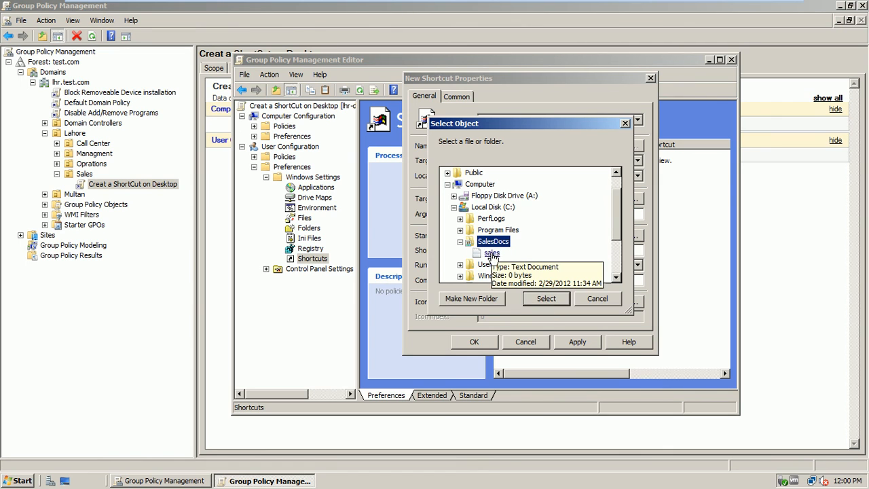
click(546, 297)
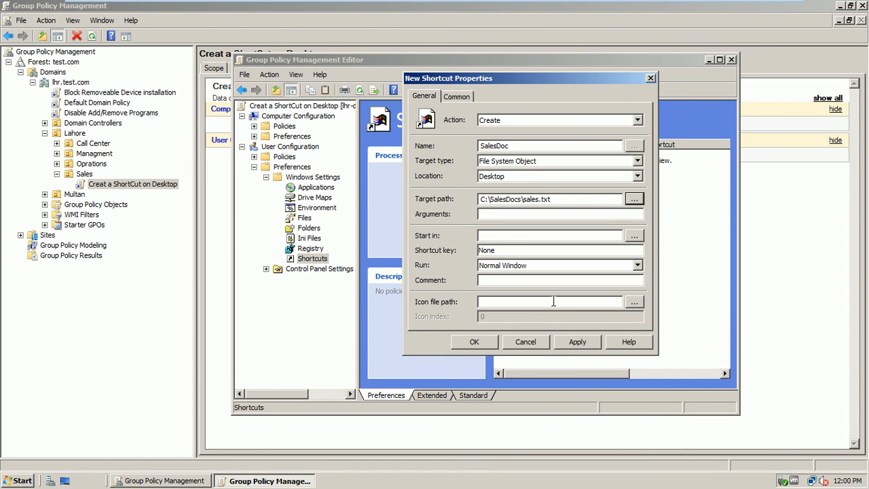
click(560, 199)
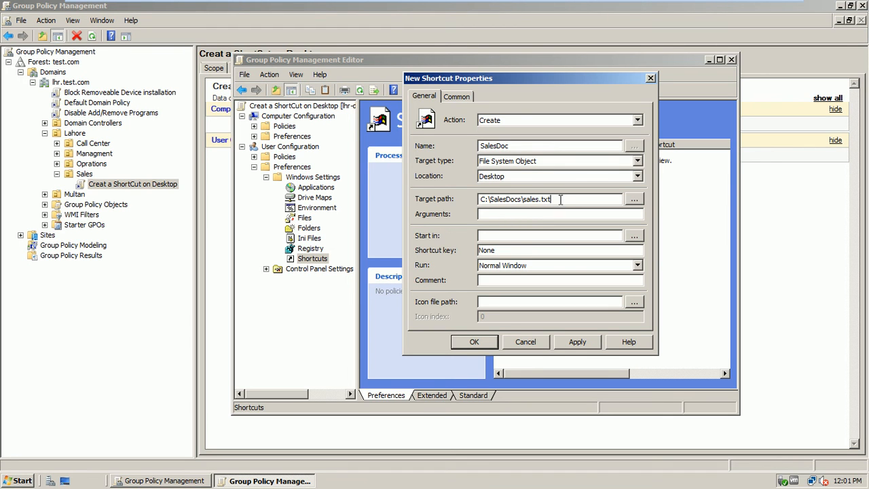
drag(560, 199, 473, 201)
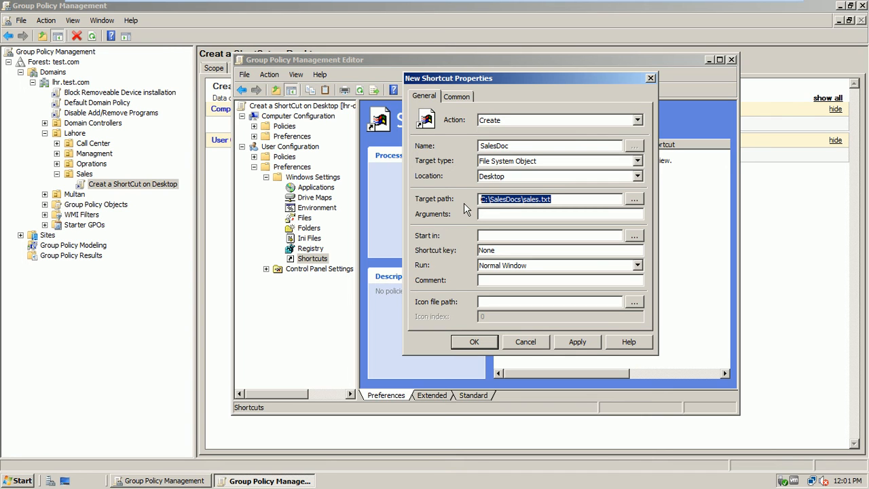
Step: Replace the target path with \\lhr-dc1\salesdocs\sales.txt, tested and copied from Start search
key(BackSpace)
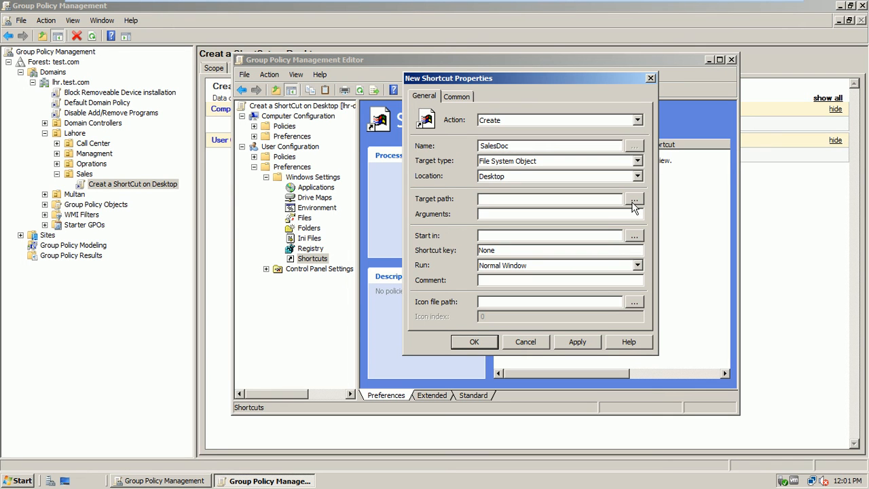
click(21, 480)
text(\\)
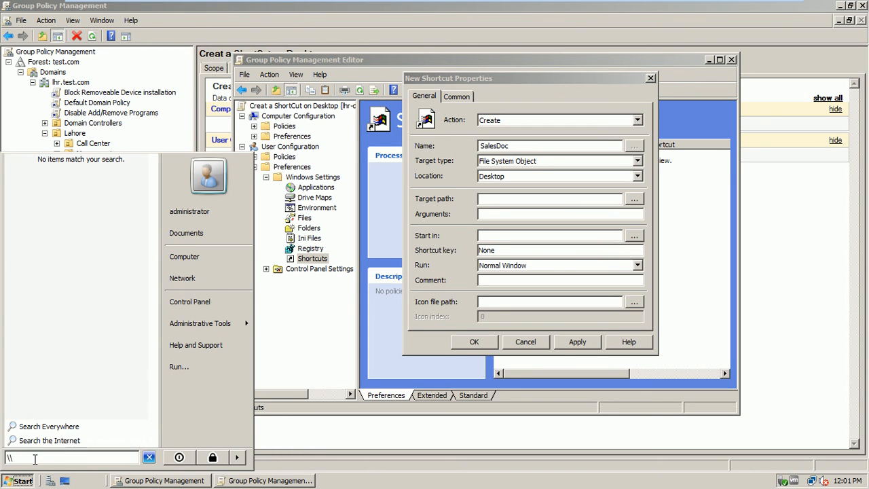
text(lhr-dc1\)
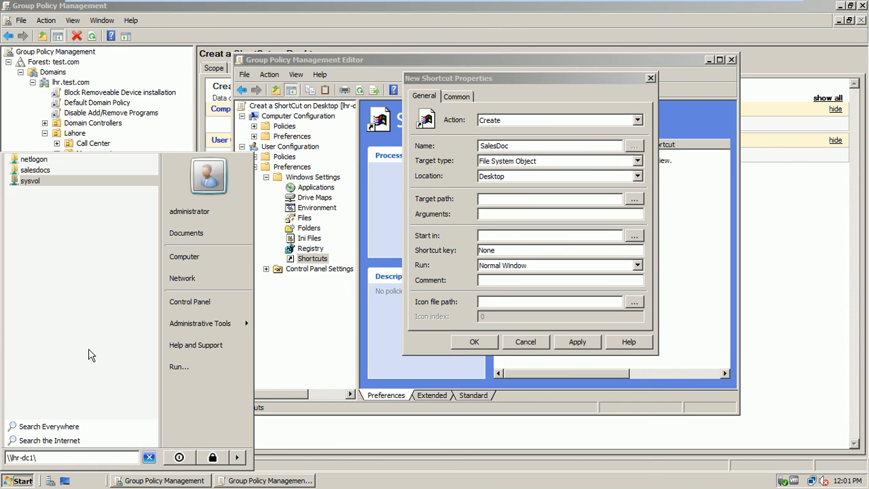
text(sales)
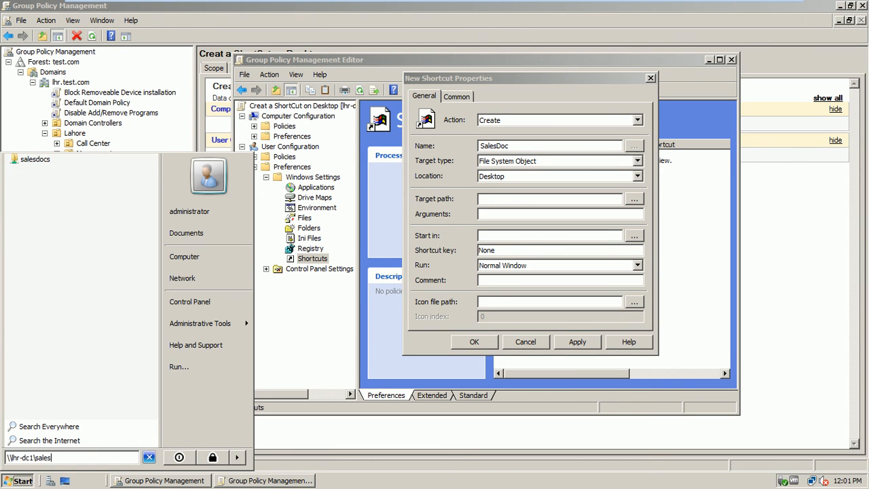
text(docs\sales.txt)
drag(95, 458, 2, 459)
key(ctrl+c)
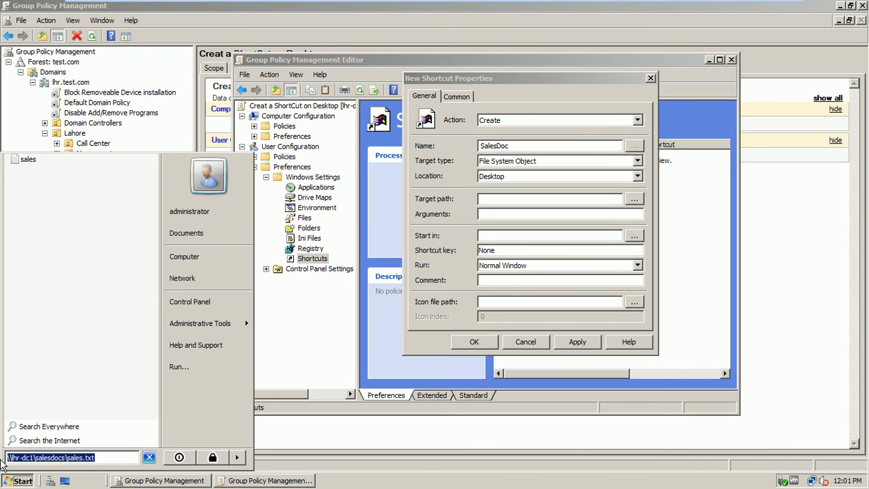
click(509, 198)
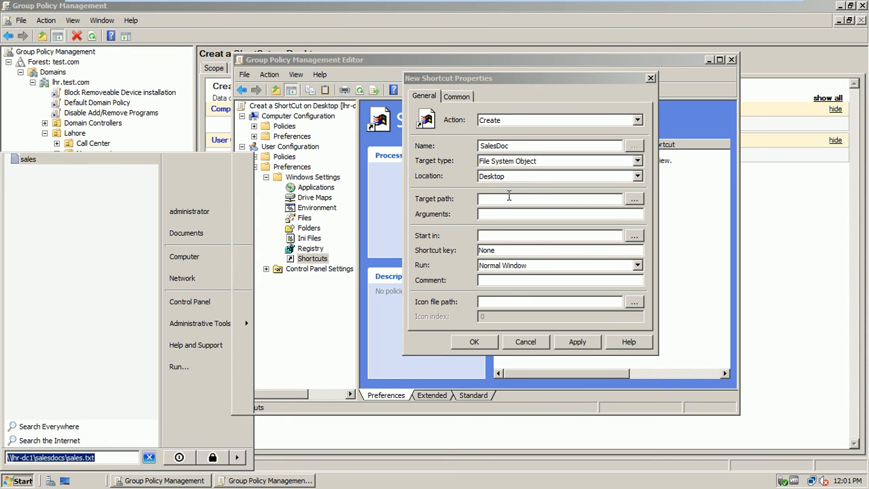
key(ctrl+v)
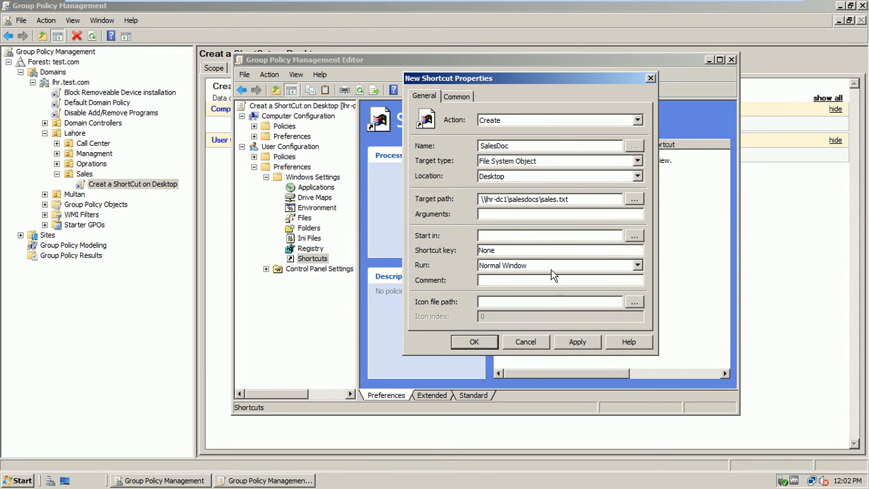
Step: Save the SalesDoc shortcut settings with Apply and OK
click(576, 341)
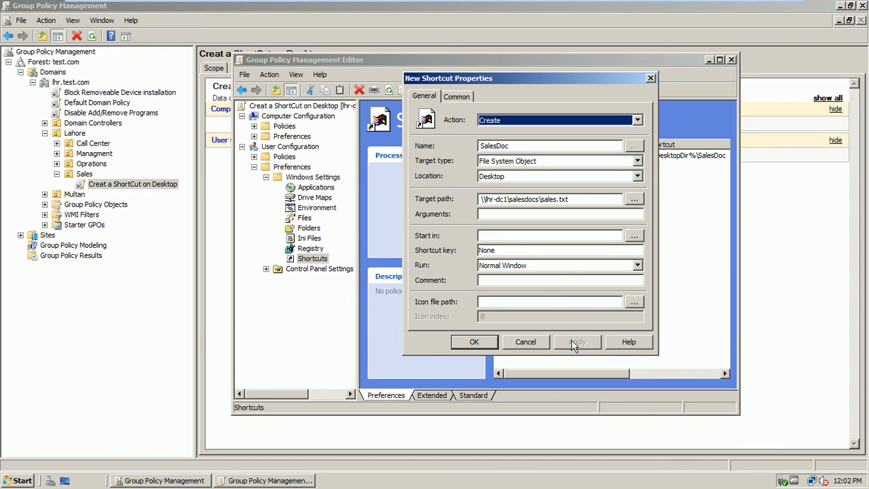
click(476, 342)
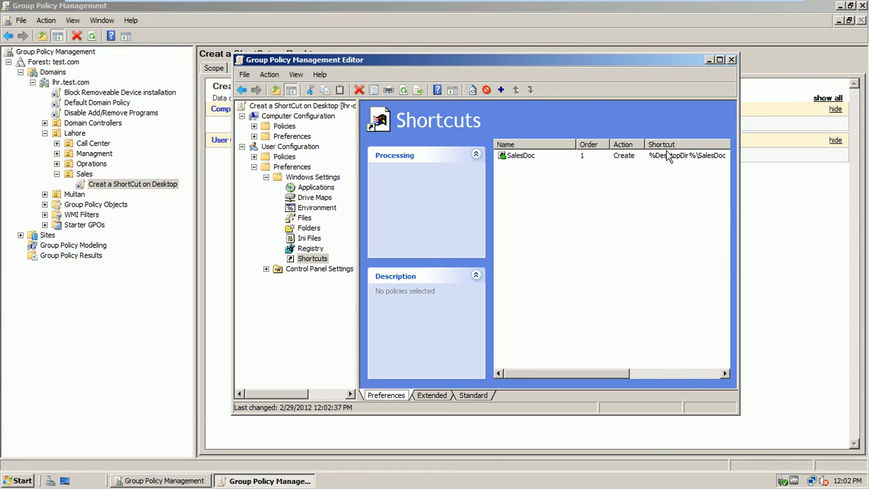
drag(614, 370, 729, 343)
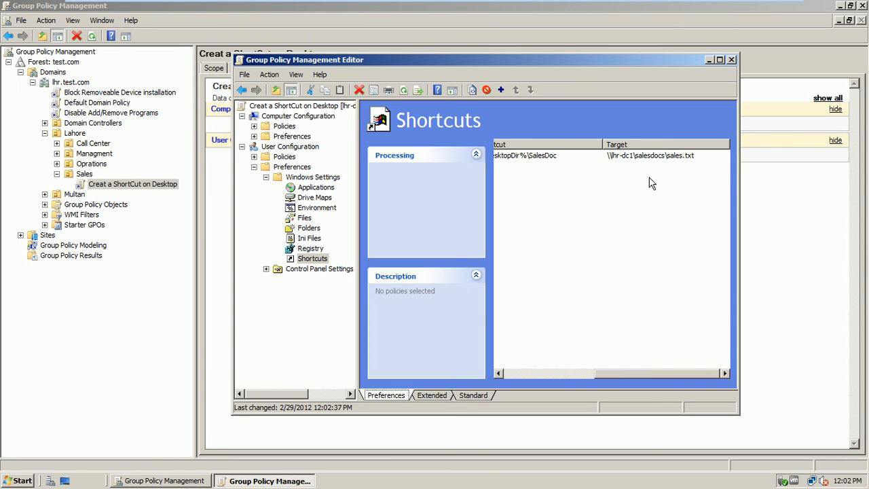
drag(613, 373, 513, 383)
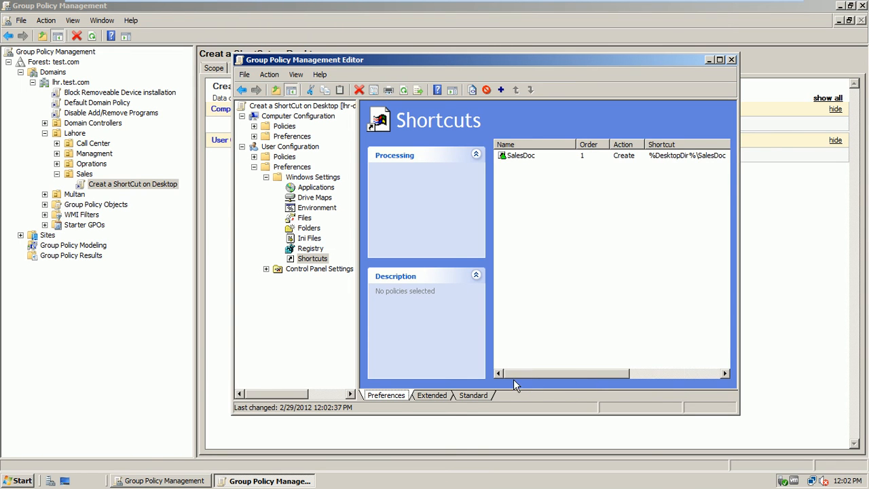
Step: Close the editor and refresh the Create a ShortCut on Desktop settings report
click(731, 60)
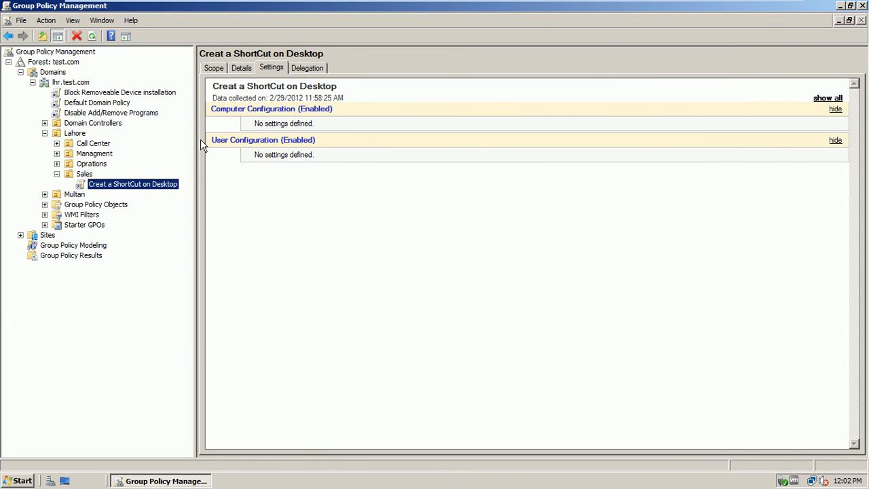
right_click(247, 179)
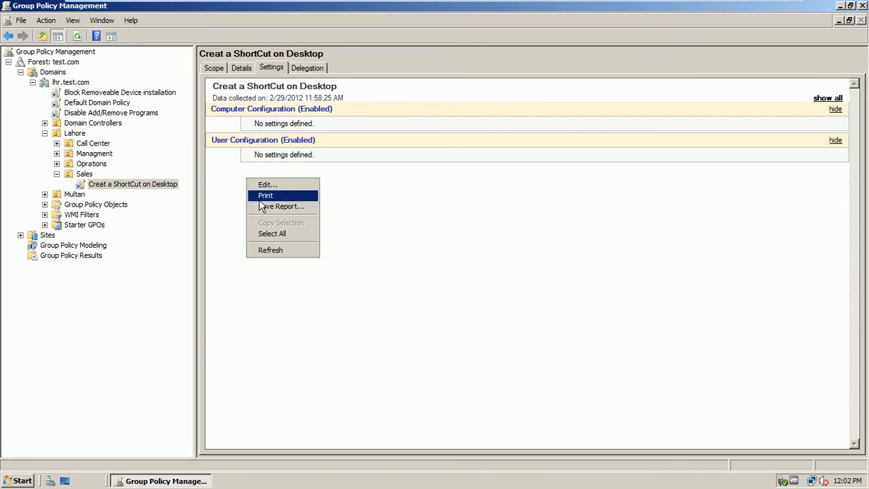
click(269, 251)
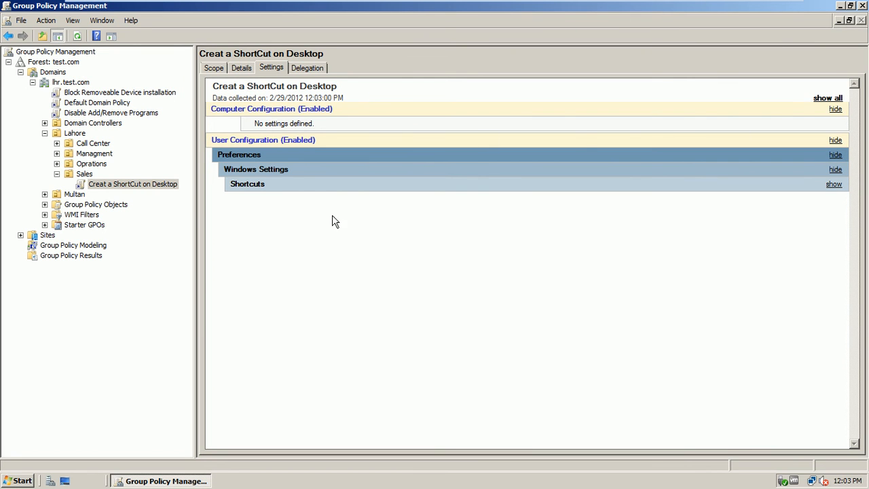
Step: Show all SalesDoc shortcut details in the report, then select Starter GPOs
click(822, 99)
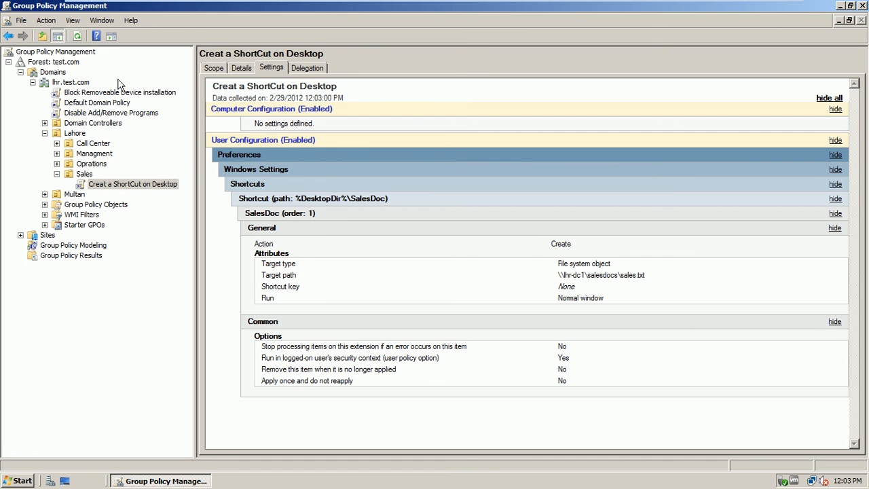
click(78, 231)
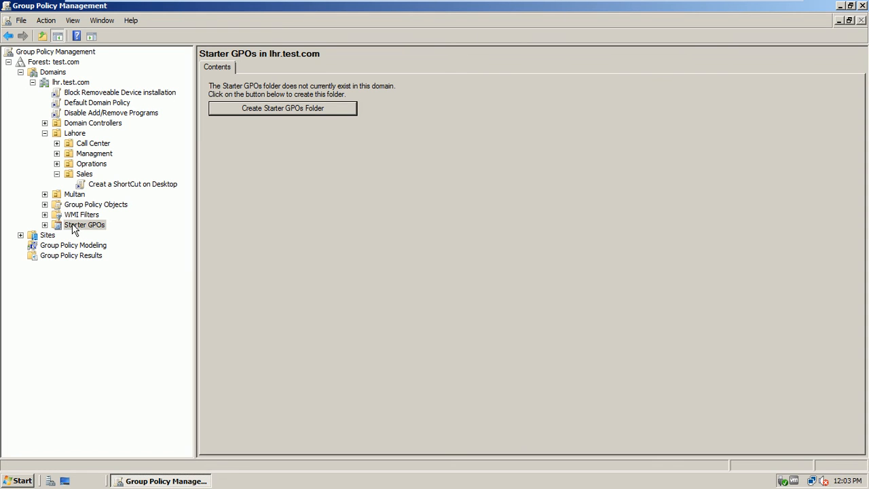
Step: Create the Starter GPOs folder and a new starter GPO named 'demo start gpo'
click(78, 229)
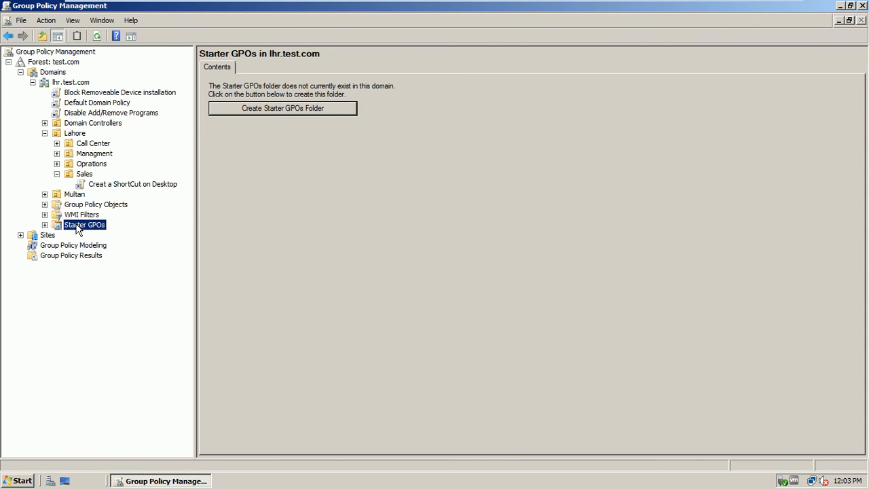
click(300, 111)
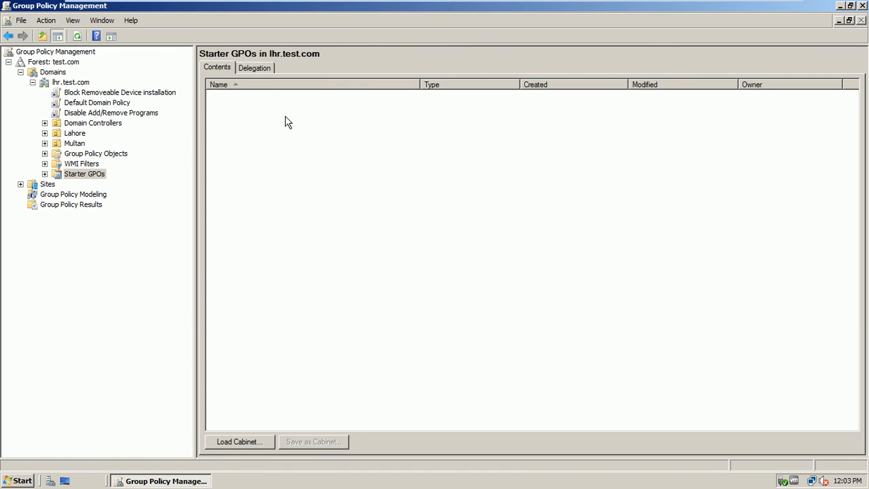
right_click(287, 122)
click(291, 122)
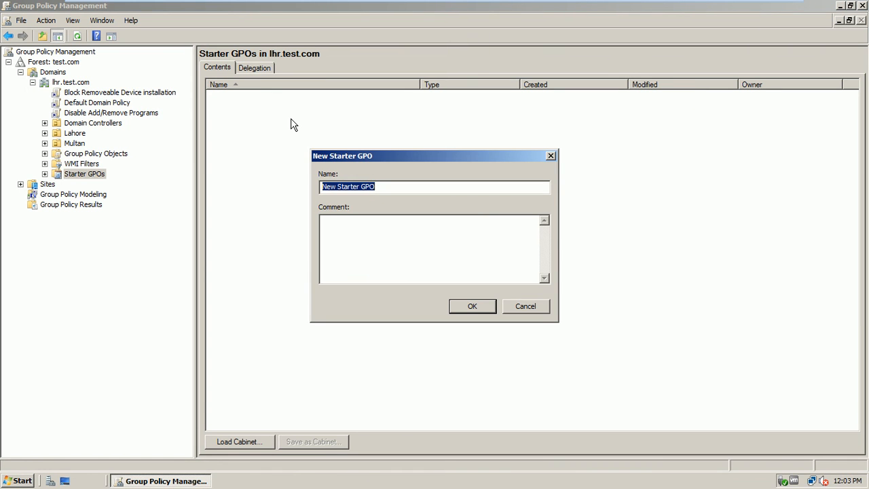
text(d)
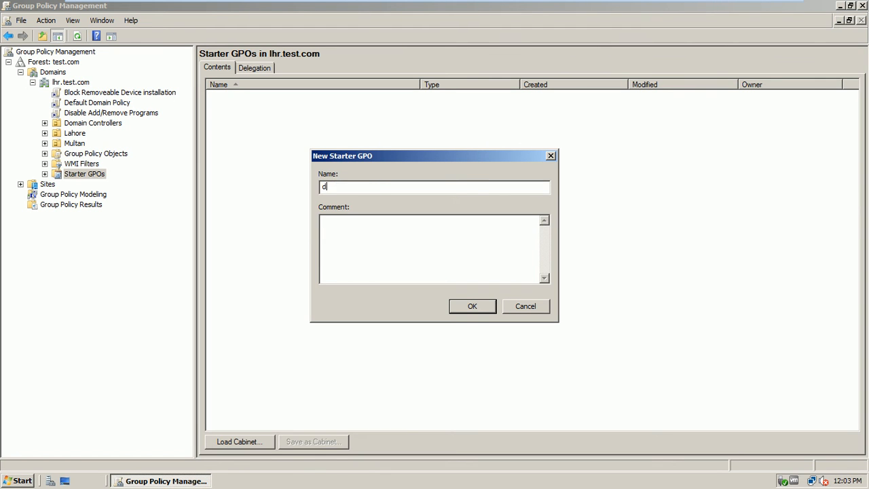
text(emo start gpo)
click(457, 307)
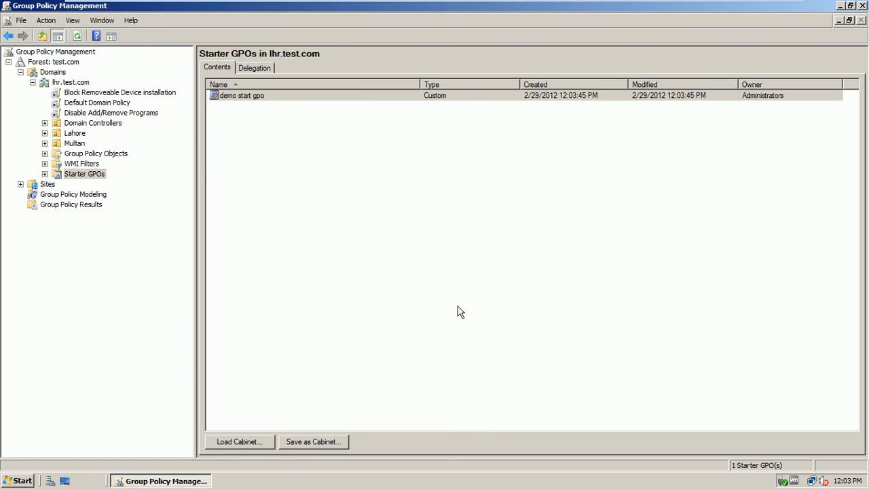
Step: Select demo start gpo under Starter GPOs to display its details
click(238, 96)
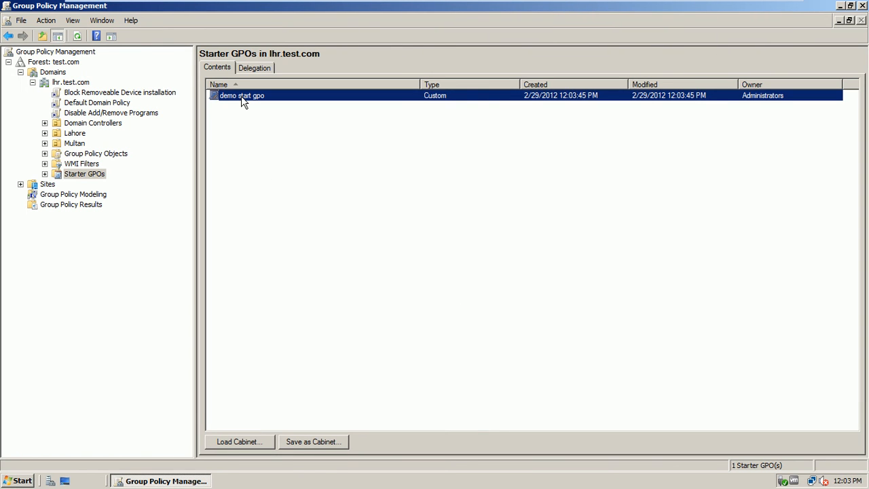
click(104, 157)
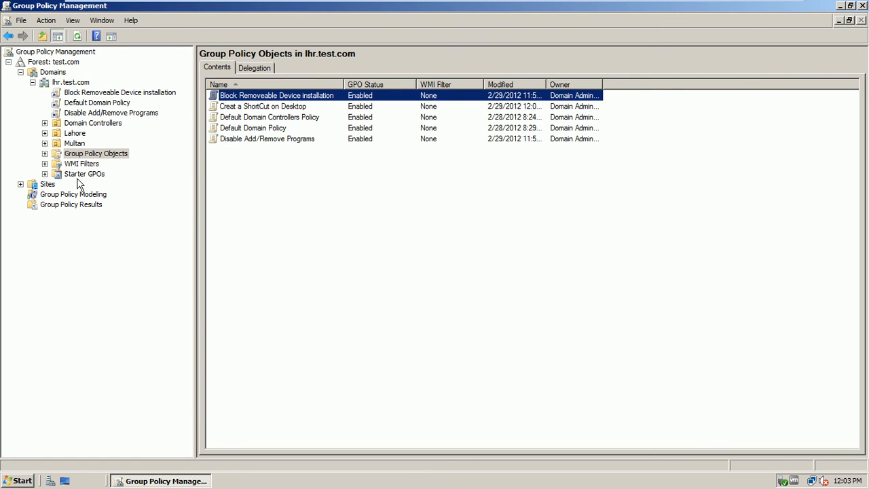
click(92, 174)
click(44, 174)
click(81, 185)
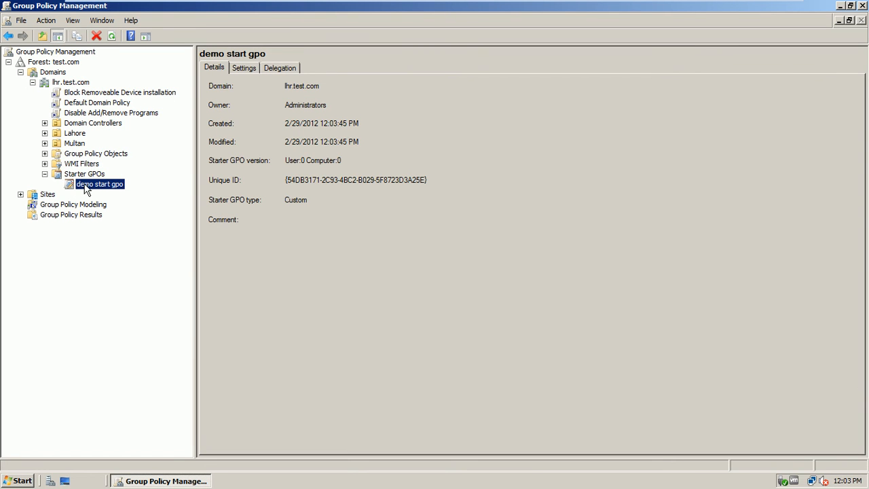
Step: Open the demo start gpo starter GPO for editing and reposition the Starter GPO Editor window
right_click(84, 184)
click(92, 191)
drag(207, 60, 381, 91)
drag(355, 220, 437, 184)
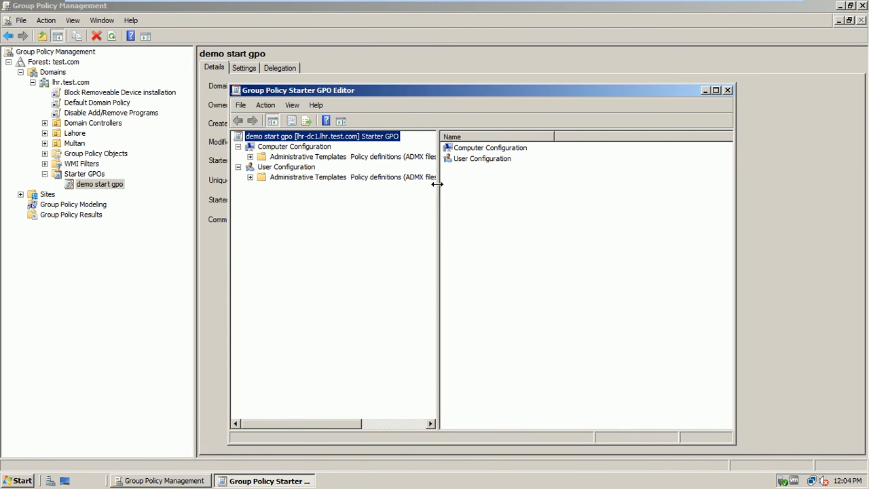
Step: Browse System, Windows Components, Control Panel, Regional and Language Options and User Accounts templates, then close the editor
click(250, 157)
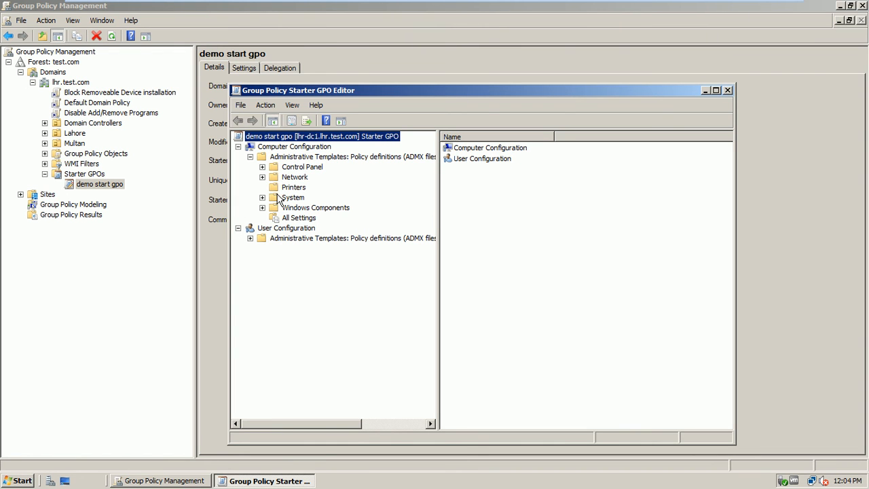
click(262, 168)
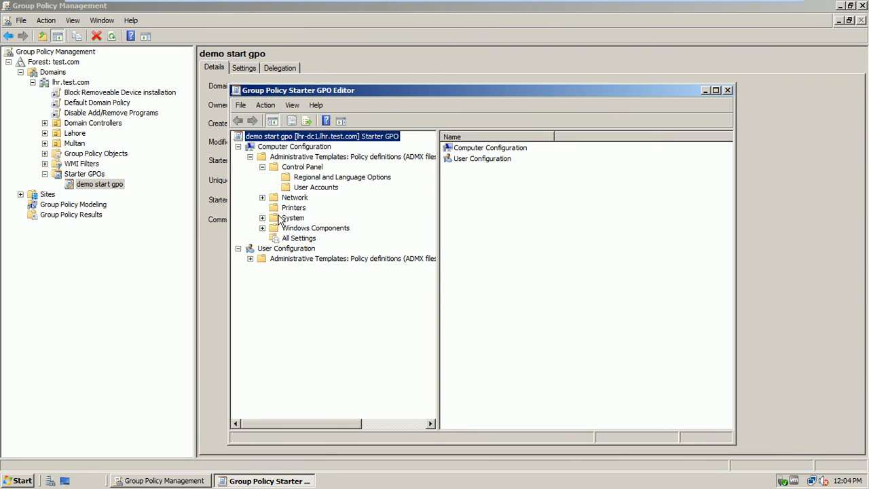
click(285, 218)
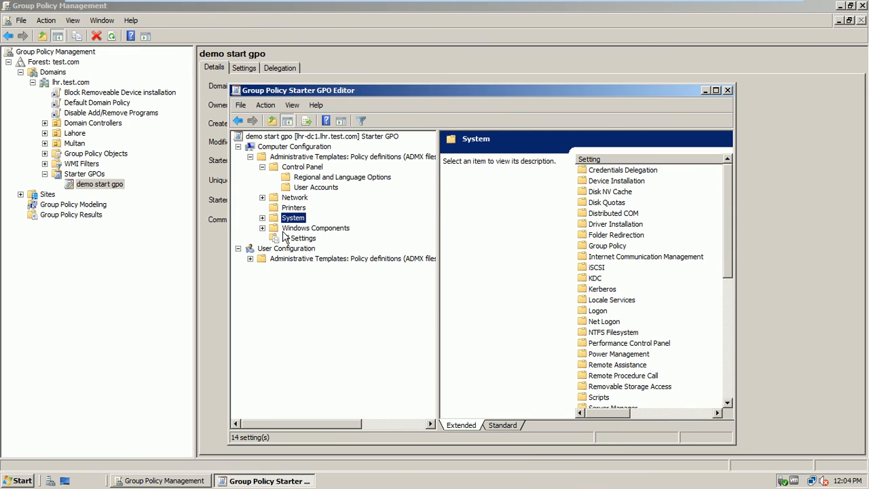
click(289, 228)
click(262, 228)
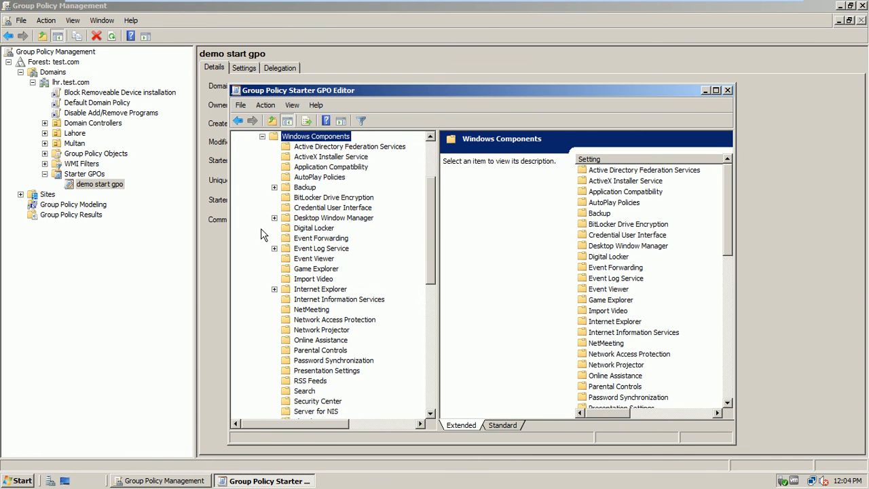
click(262, 137)
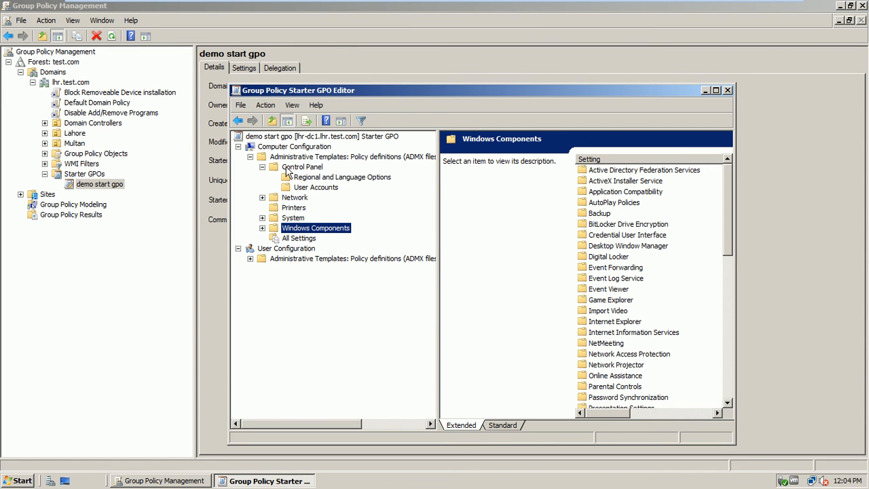
click(286, 170)
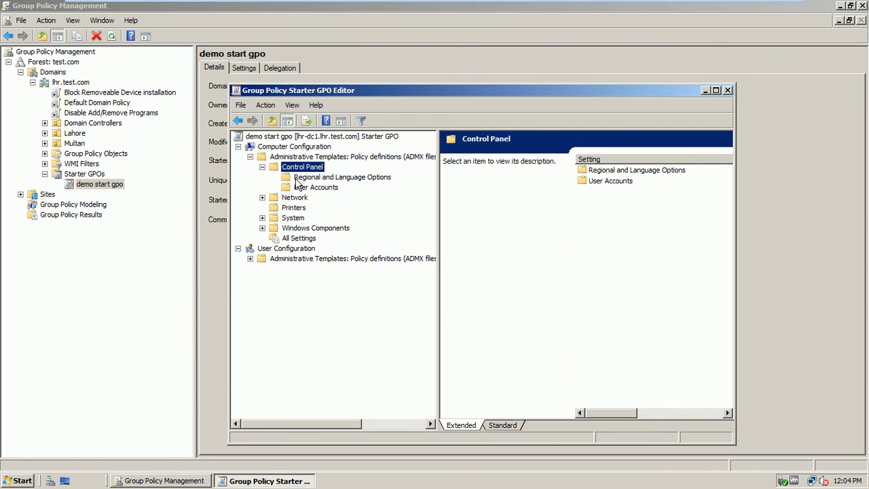
click(297, 180)
click(307, 188)
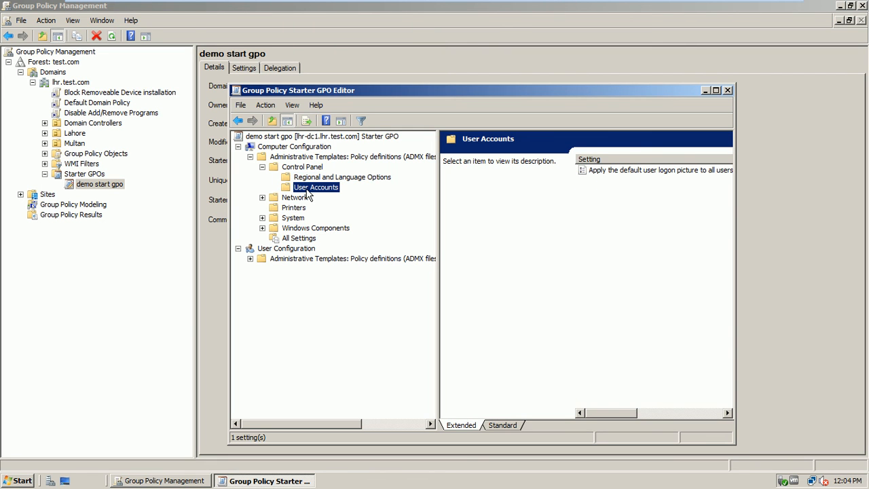
click(727, 90)
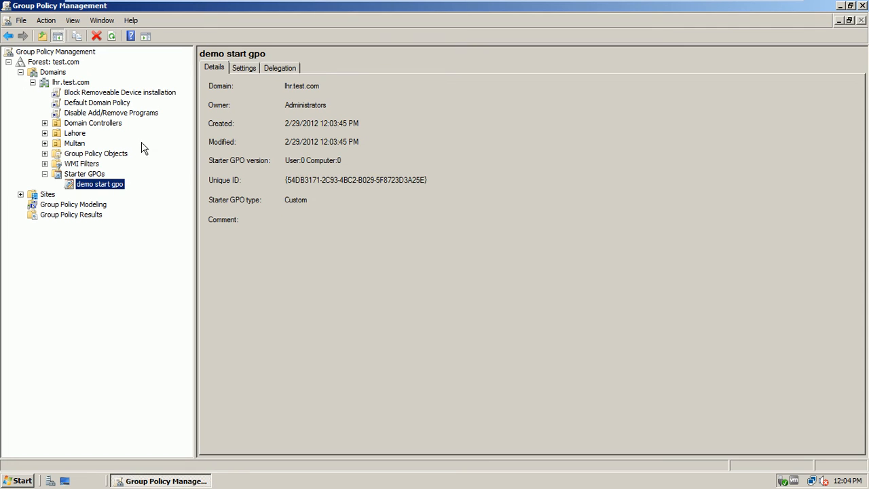
Step: Create GPO 'demo starter gpos' linked to lhr.test.com, based on the demo start gpo starter GPO
click(80, 83)
right_click(81, 84)
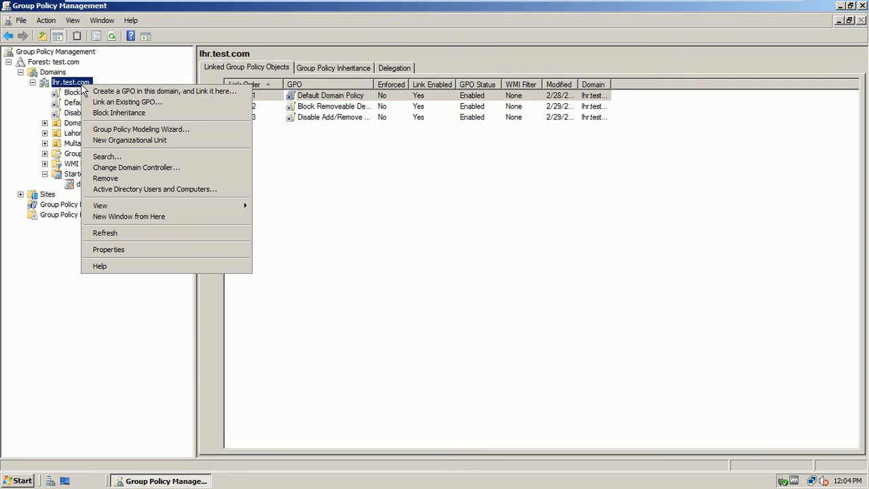
click(123, 92)
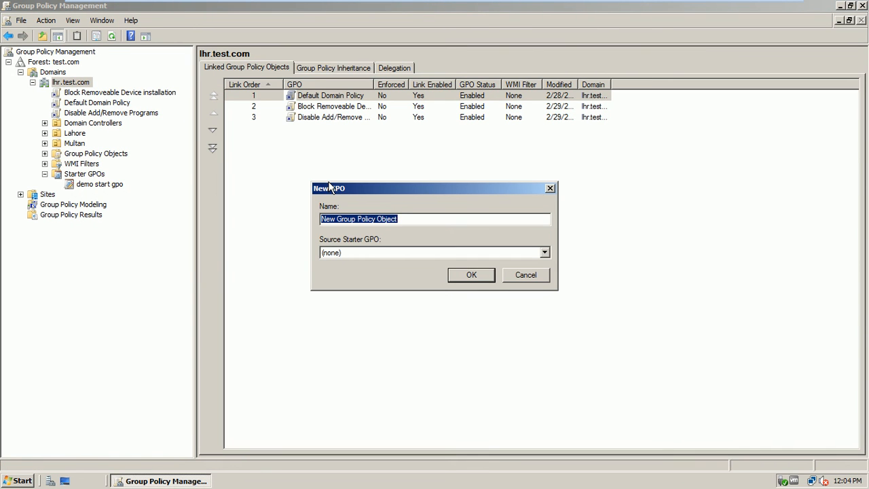
text(dem)
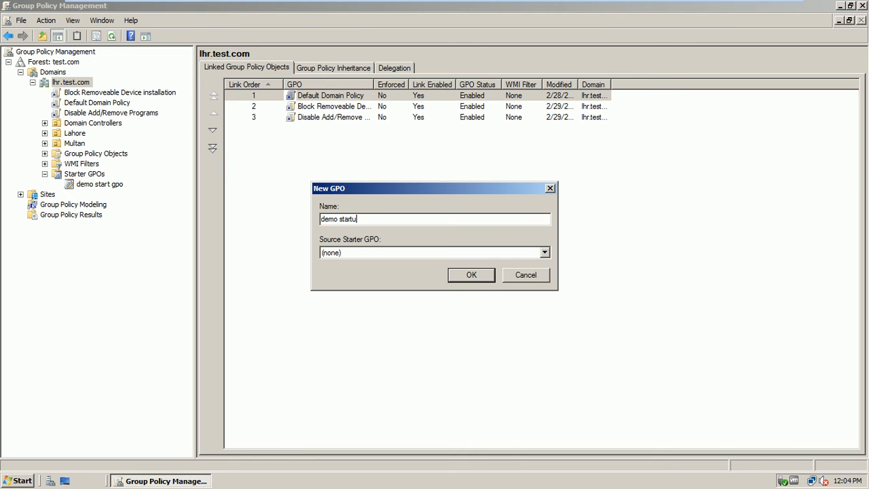
text(o starter gpos)
click(372, 256)
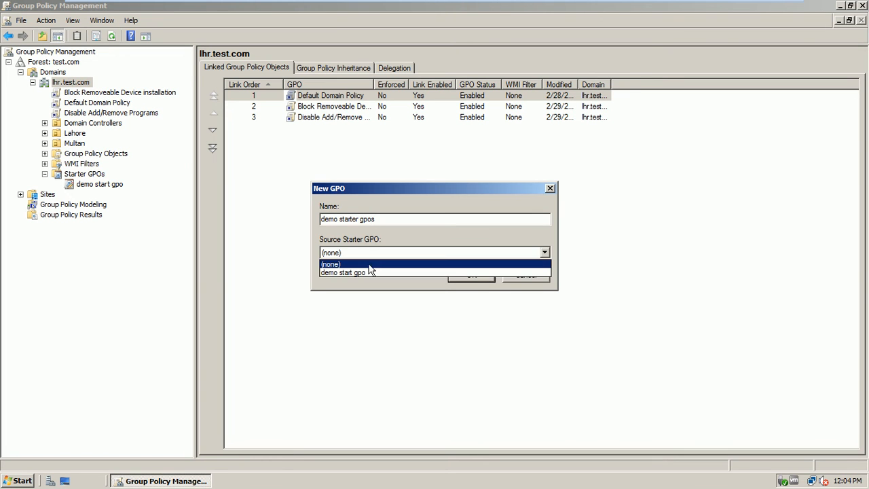
click(367, 273)
click(456, 275)
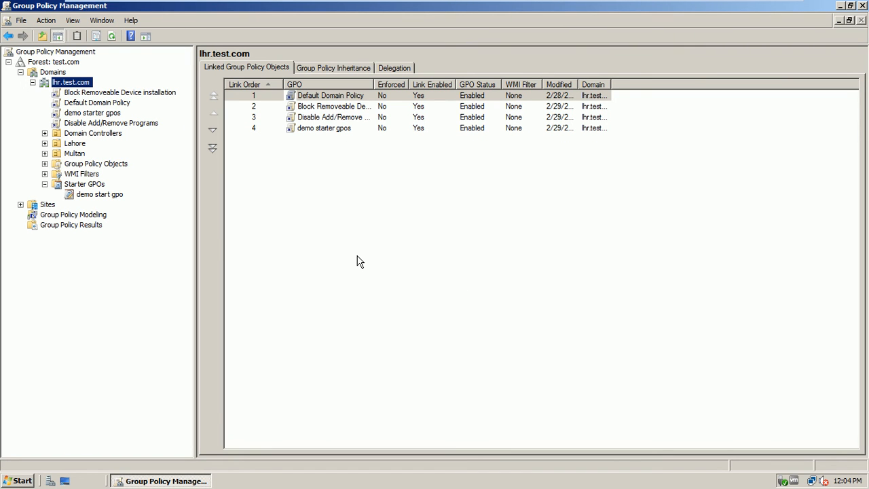
click(116, 197)
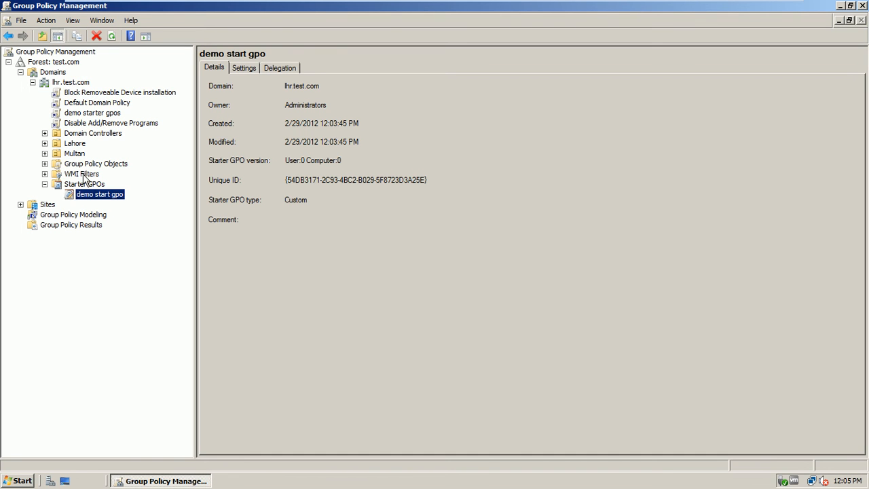
click(111, 114)
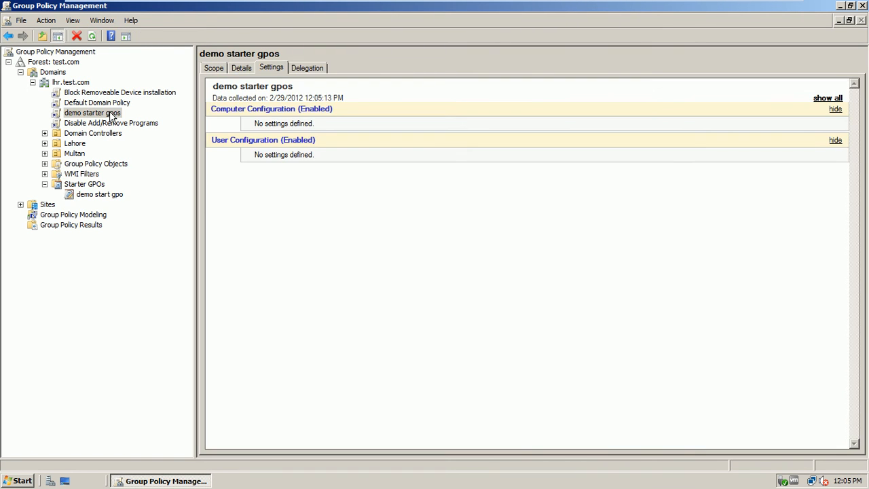
click(84, 167)
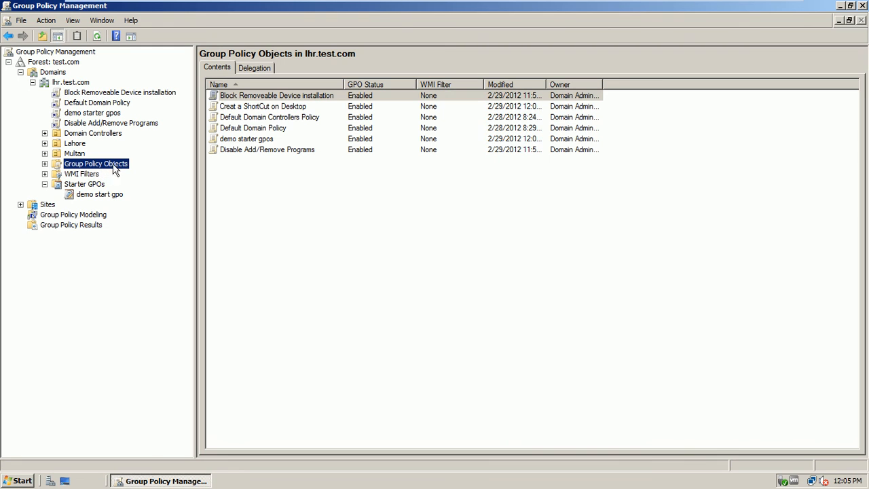
right_click(236, 141)
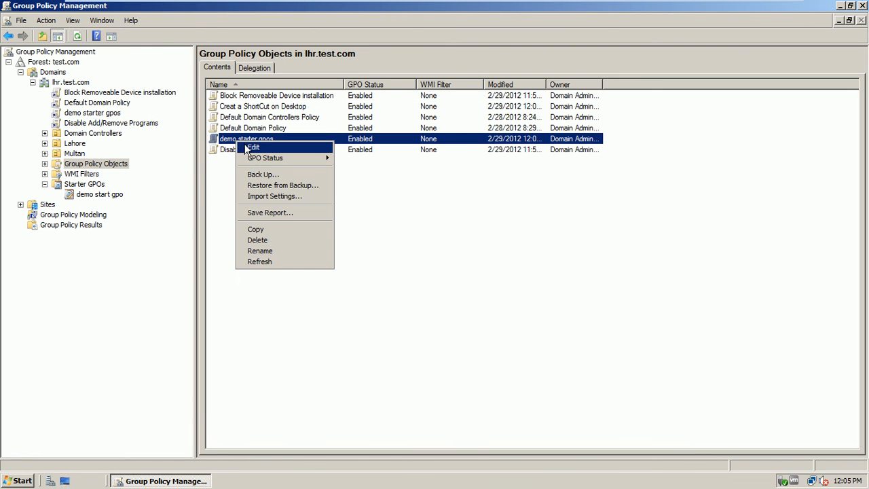
click(246, 147)
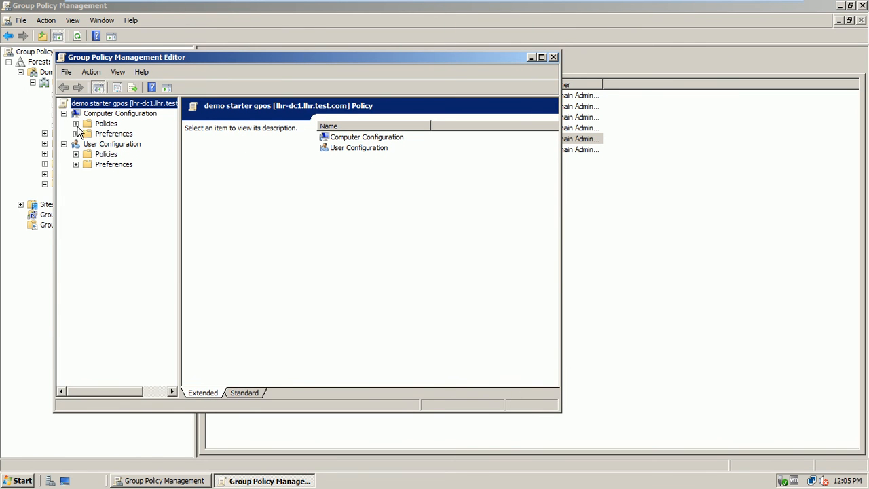
click(76, 123)
click(113, 155)
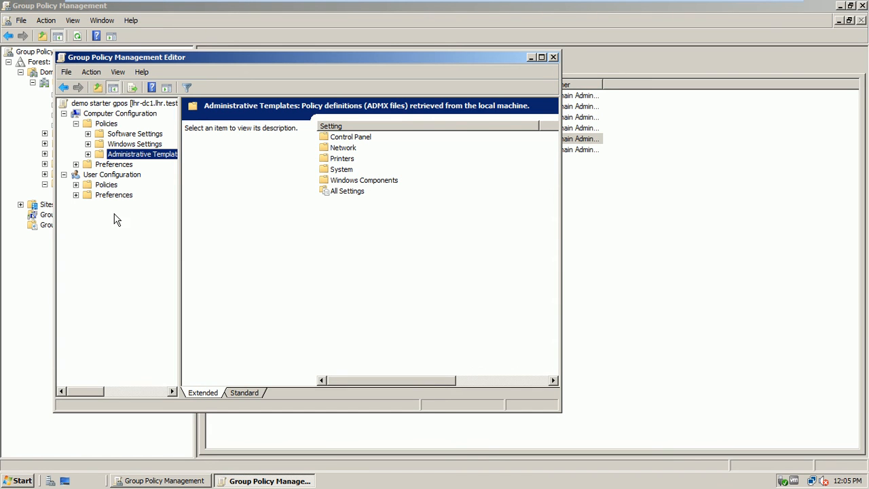
click(553, 57)
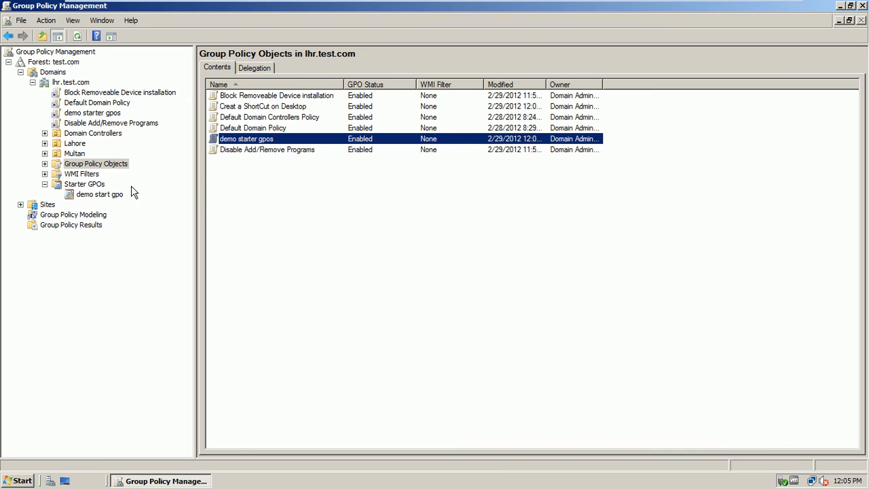
click(104, 196)
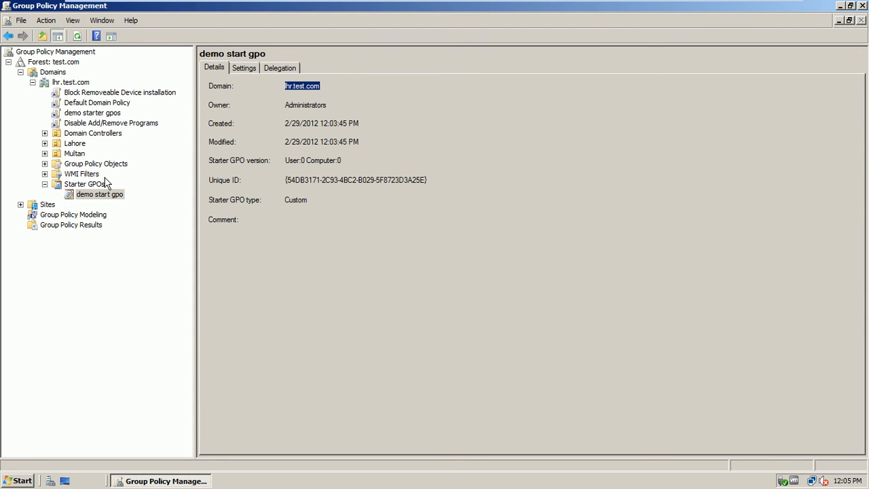
Step: Delete the demo starter gpos GPO and its links from lhr.test.com
click(105, 114)
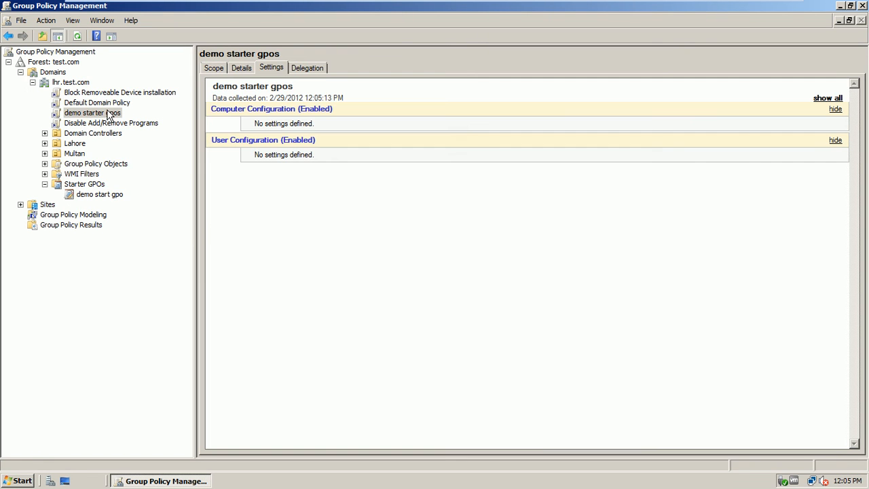
right_click(107, 114)
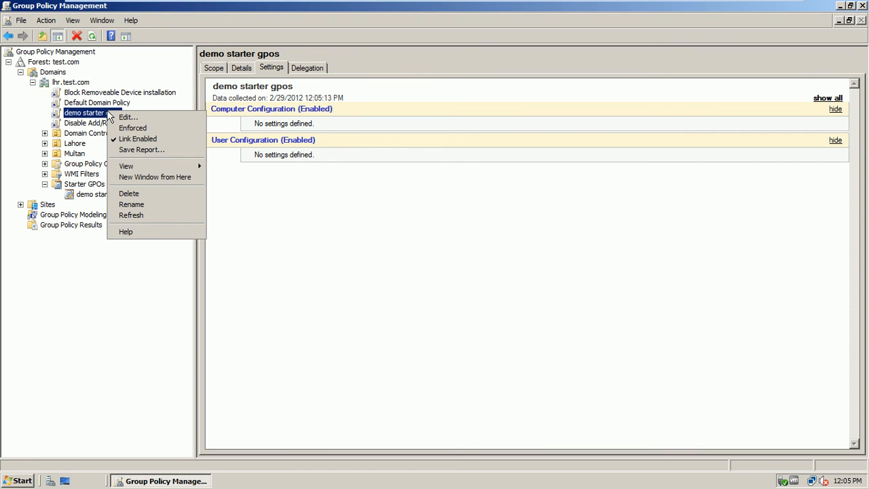
click(137, 194)
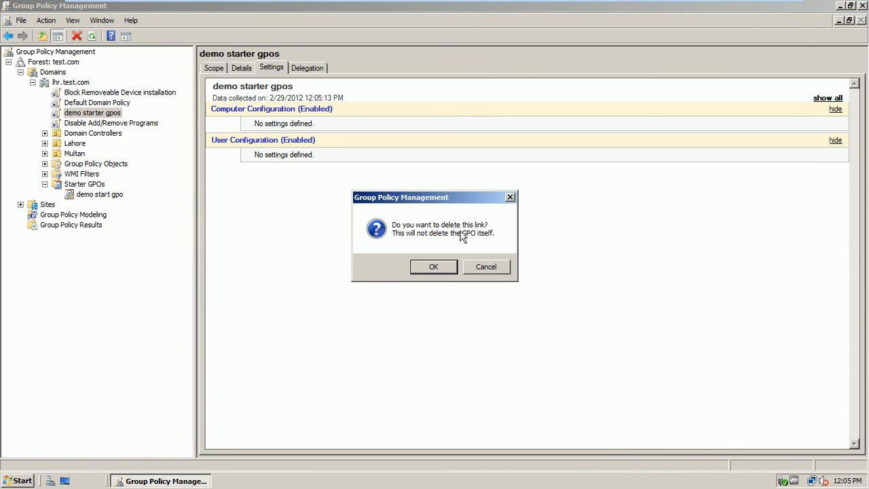
click(485, 266)
click(103, 166)
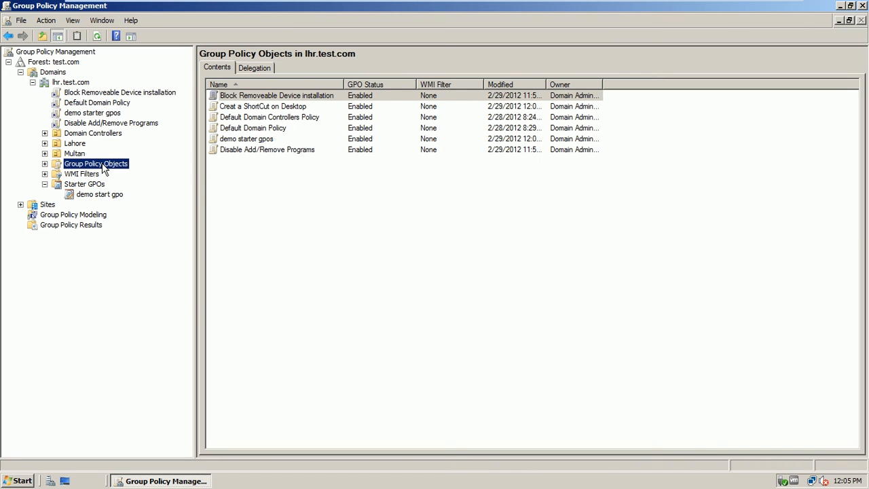
right_click(242, 140)
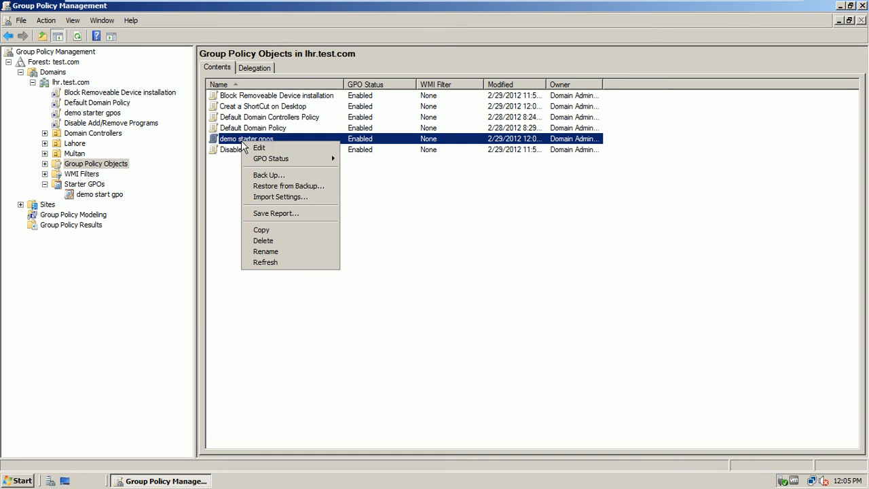
click(266, 243)
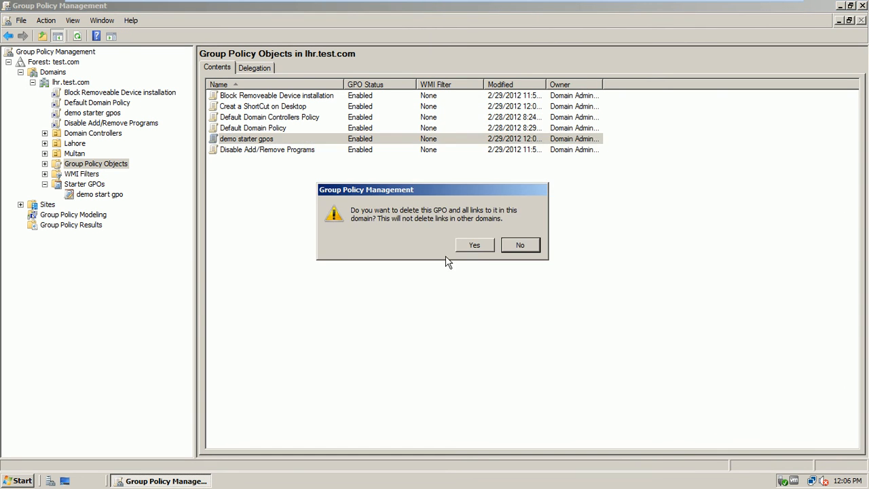
click(475, 249)
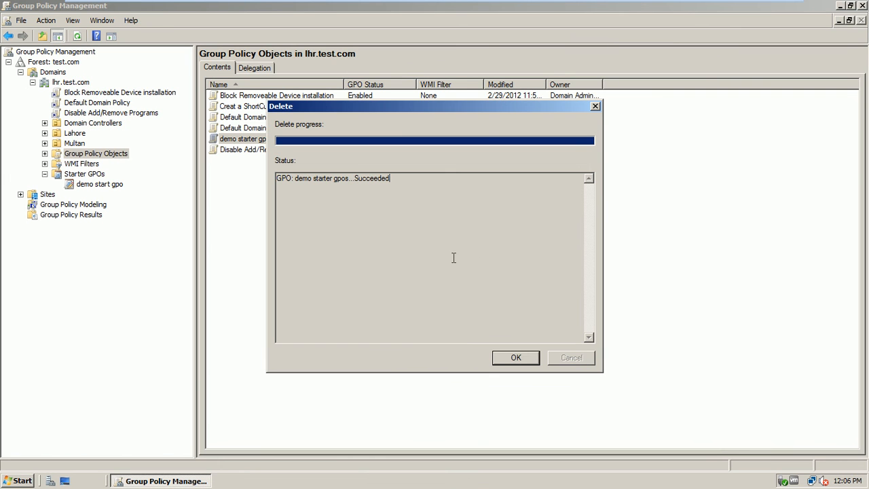
click(503, 357)
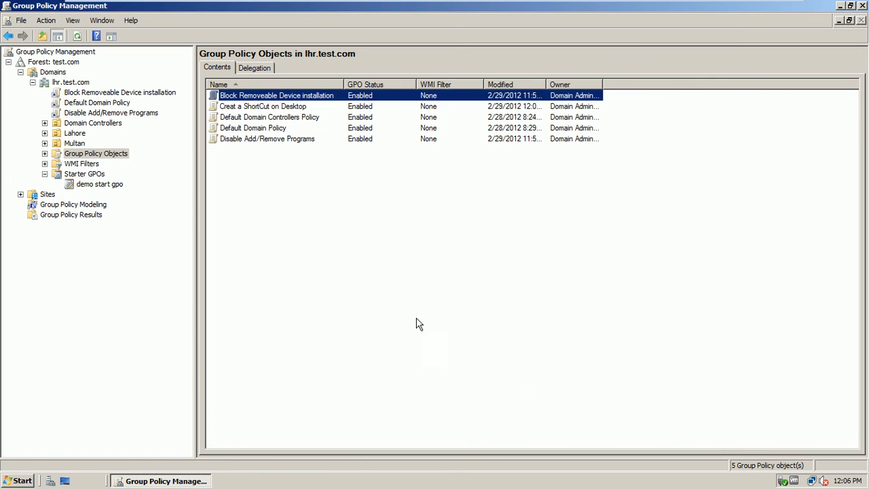
Step: Delete the demo start gpo starter GPO, refresh the list, and close Group Policy Management
right_click(116, 187)
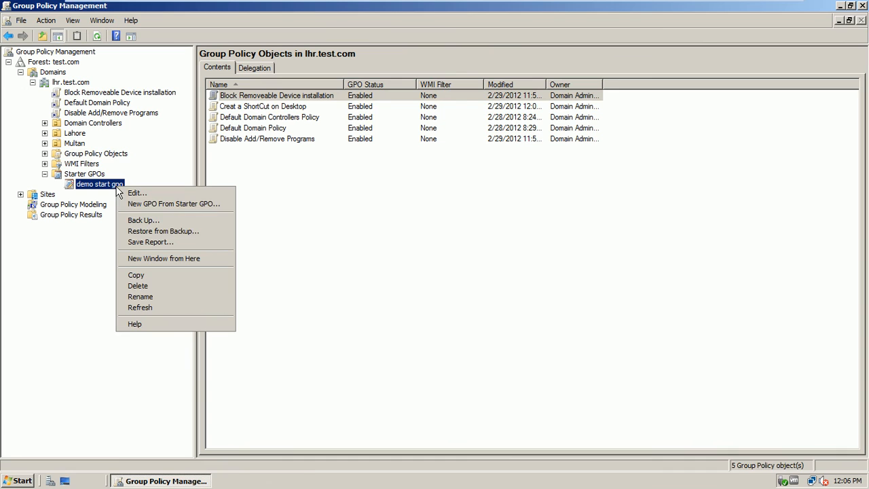
click(147, 287)
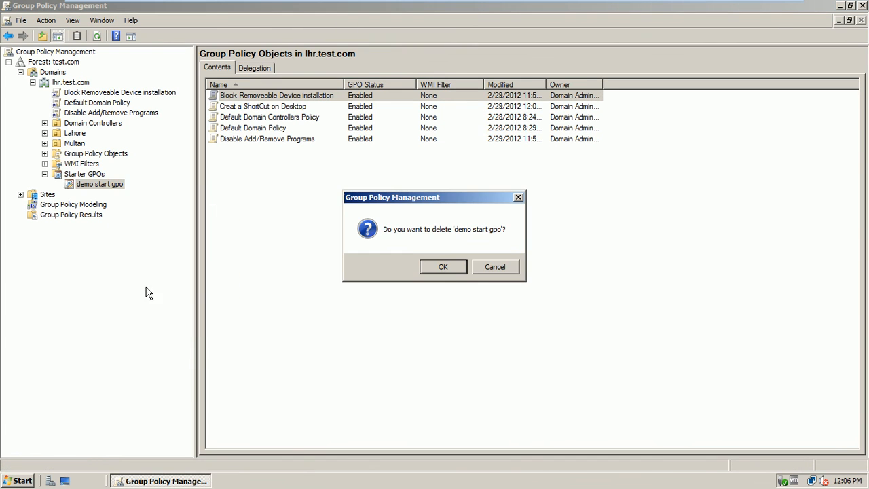
click(438, 267)
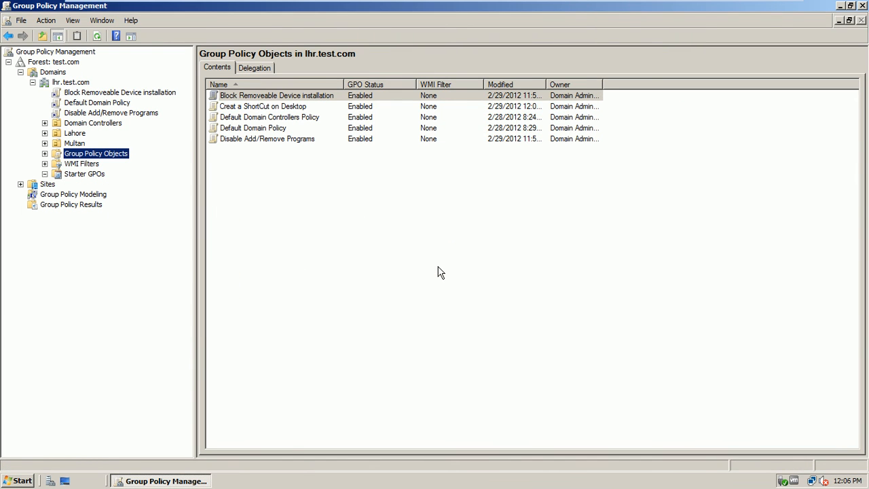
click(97, 36)
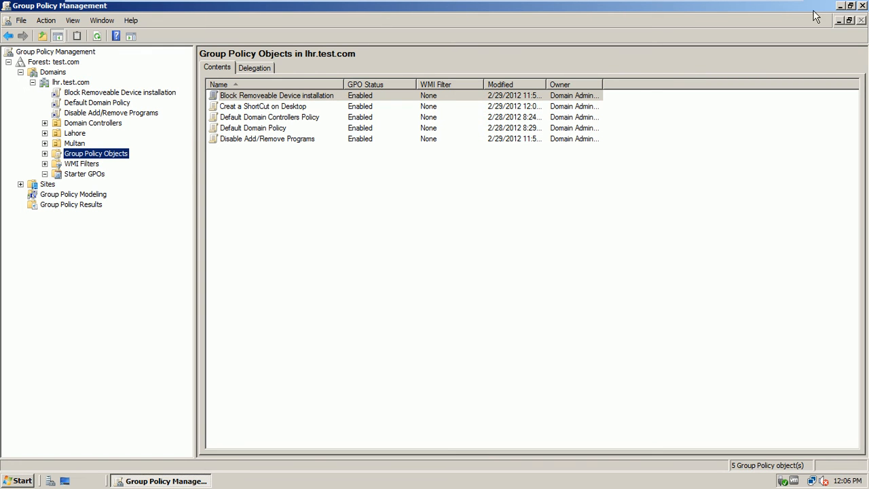
click(864, 7)
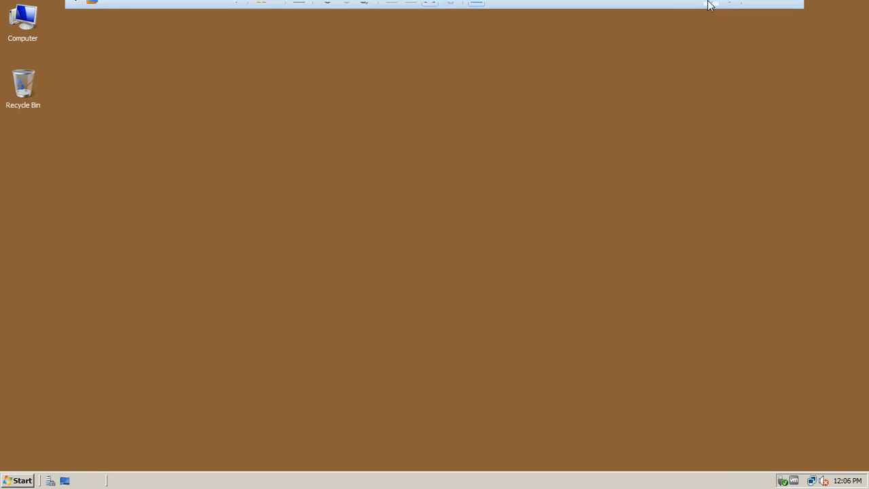
Step: Switch to the LHR-CL1 Windows 7 VM and log on with the account password
click(730, 8)
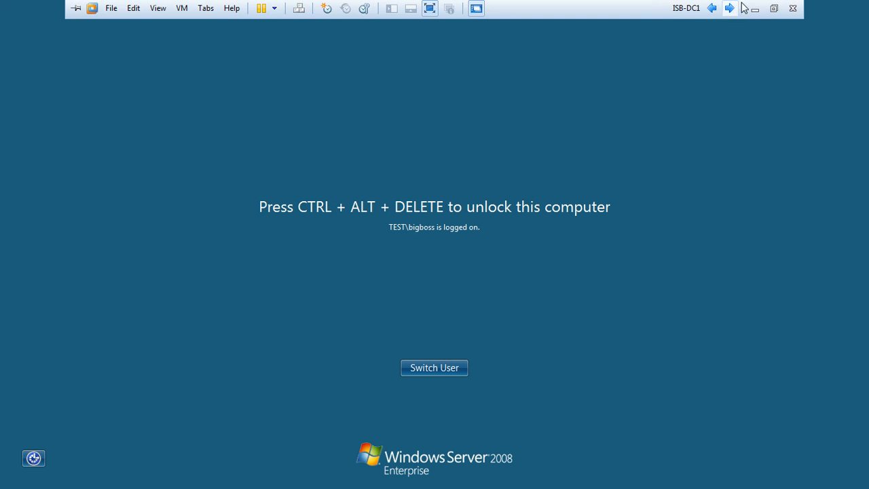
click(730, 8)
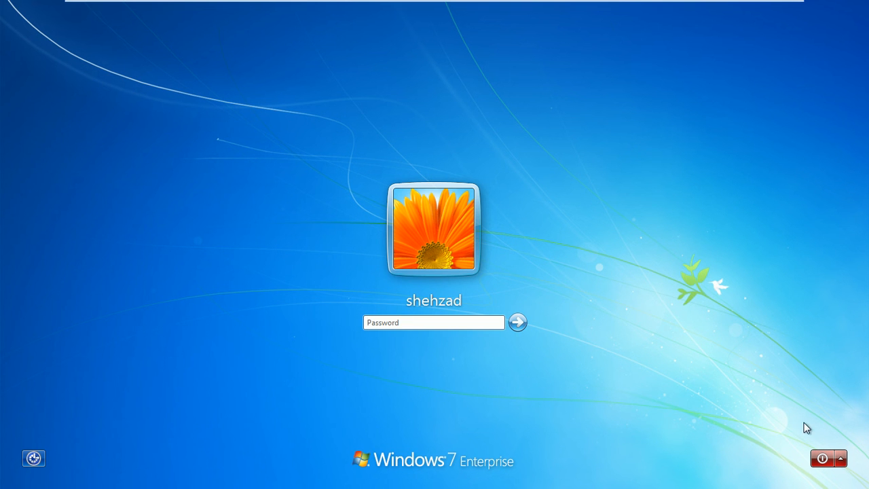
click(841, 458)
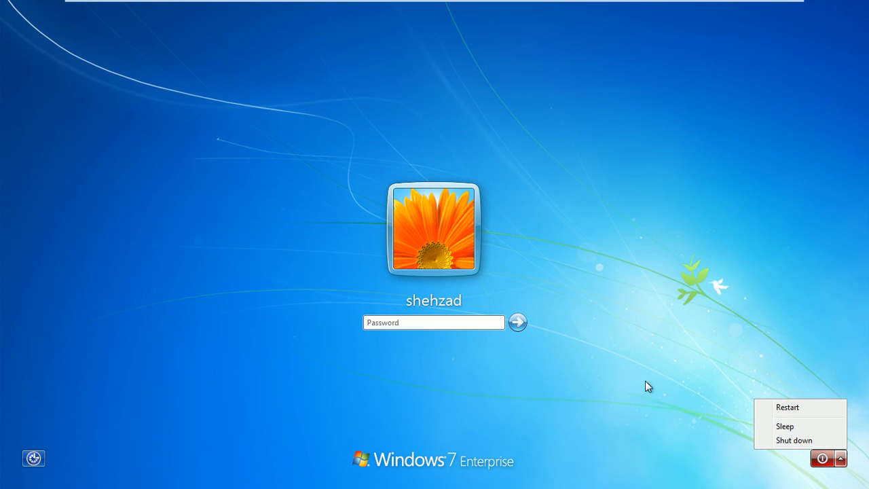
click(645, 380)
click(481, 322)
text(•)
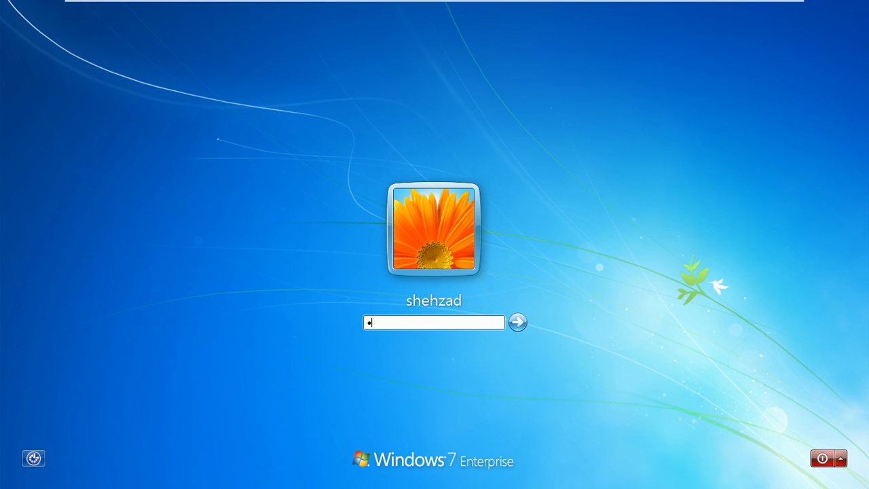
key(Return)
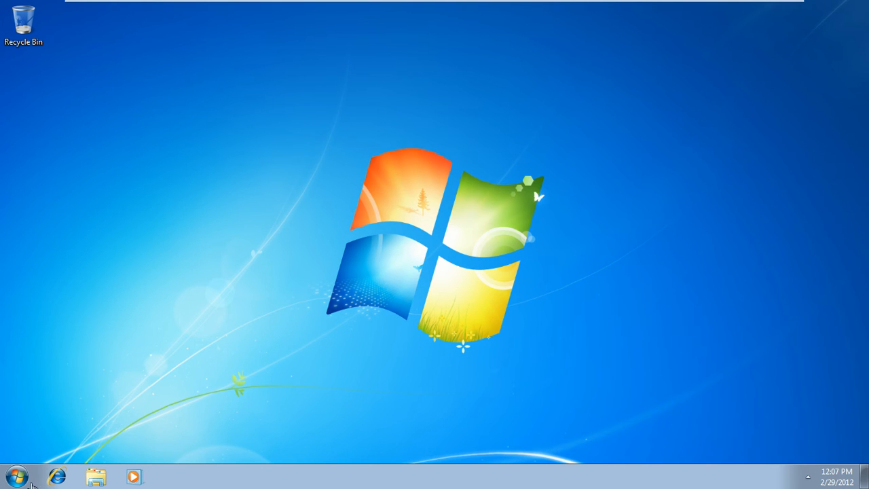
Step: Open the System properties page for Computer from the Start menu
click(24, 477)
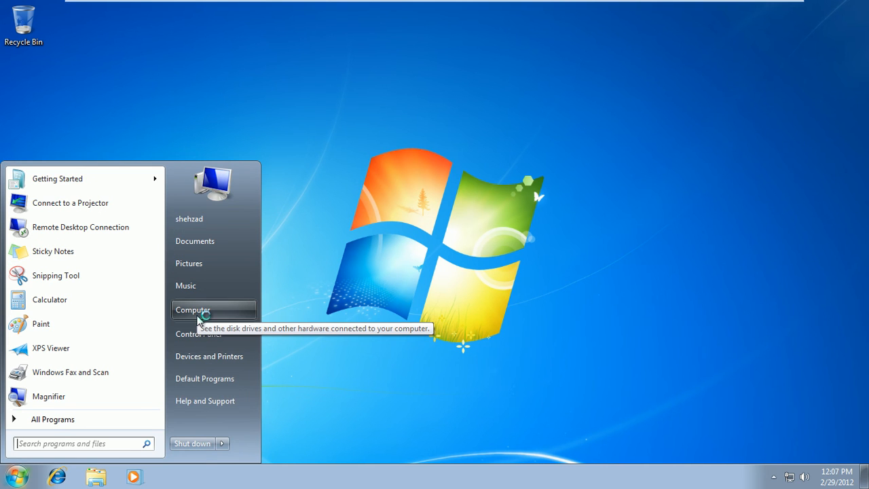
right_click(199, 318)
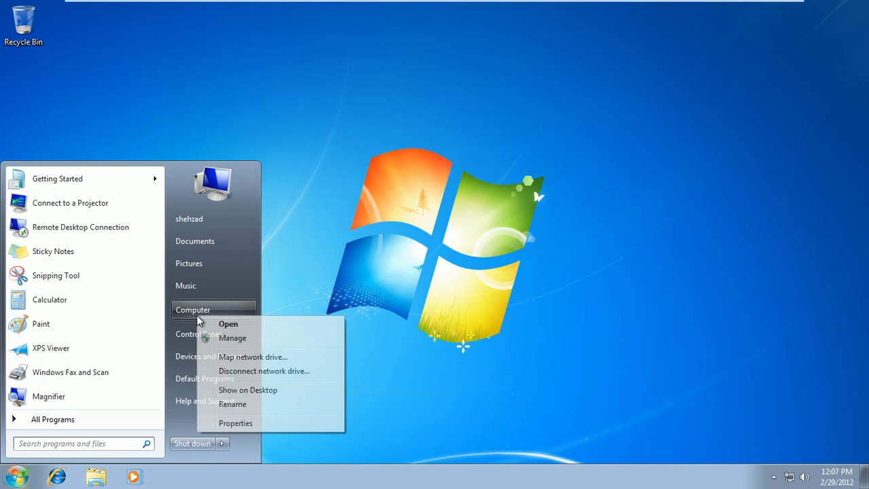
click(221, 421)
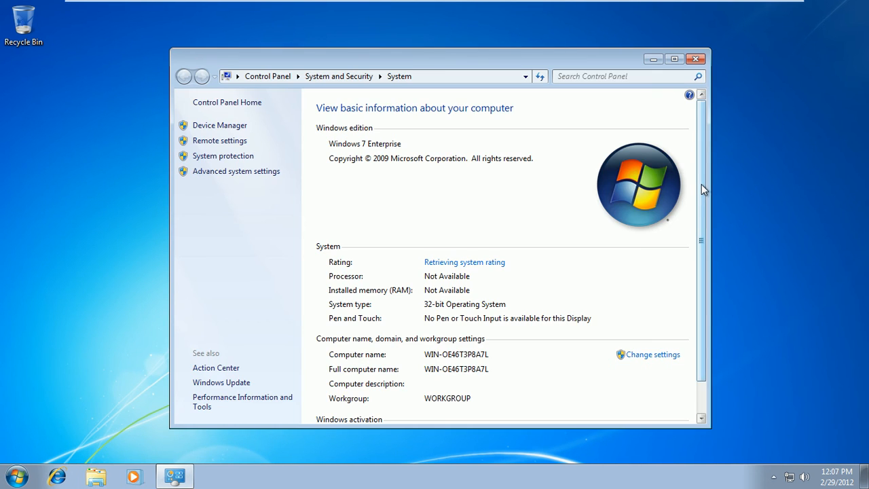
drag(701, 184, 705, 278)
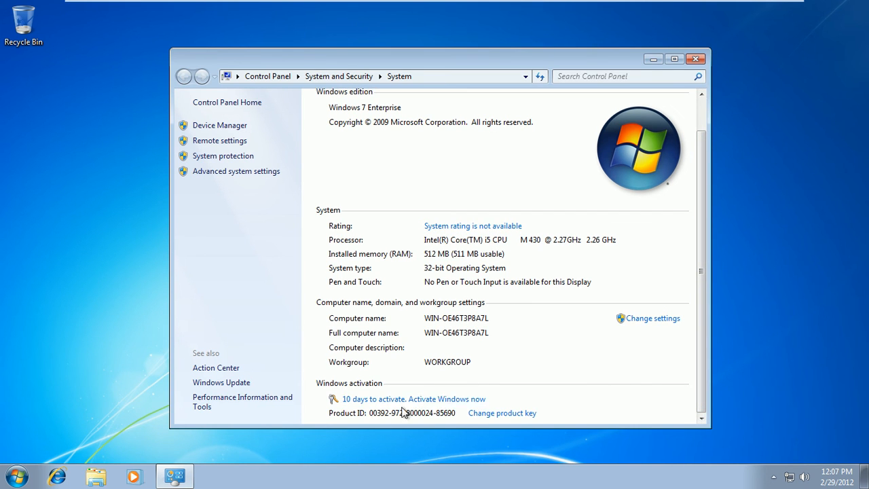
Step: Activate Windows online and close the activation success message
click(400, 402)
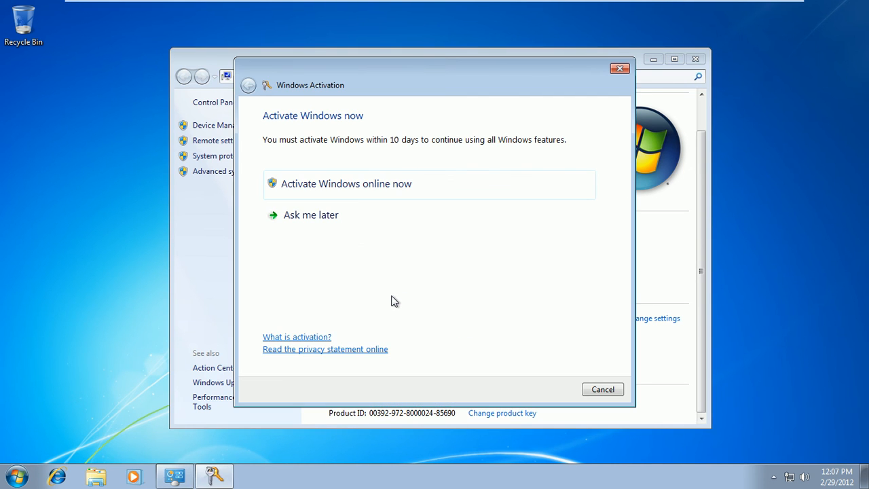
click(378, 187)
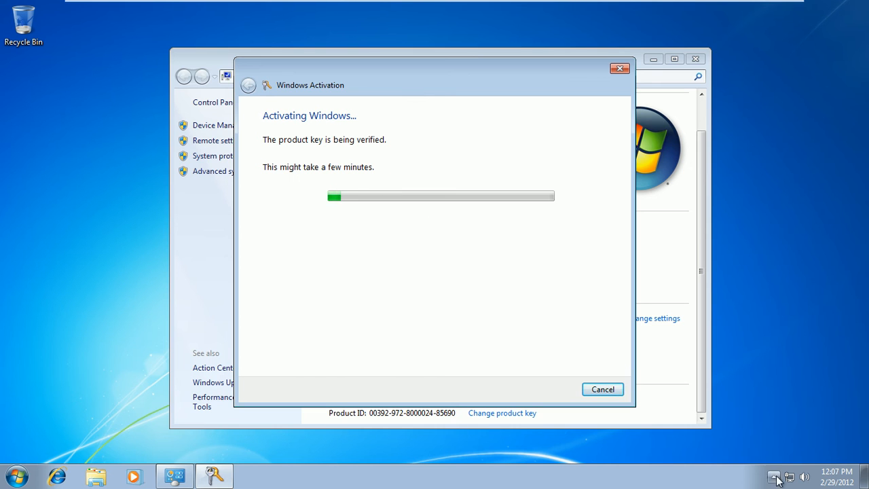
mouse_move(793, 479)
drag(571, 62, 483, 47)
click(569, 59)
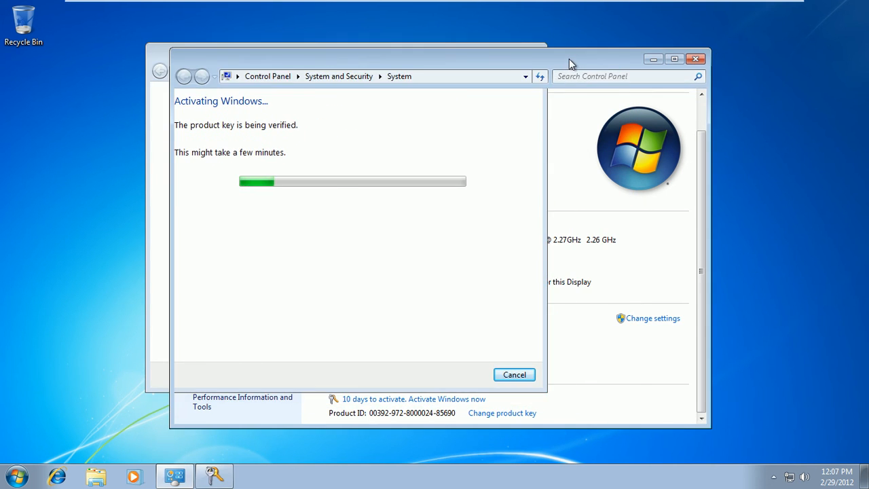
drag(568, 59, 586, 55)
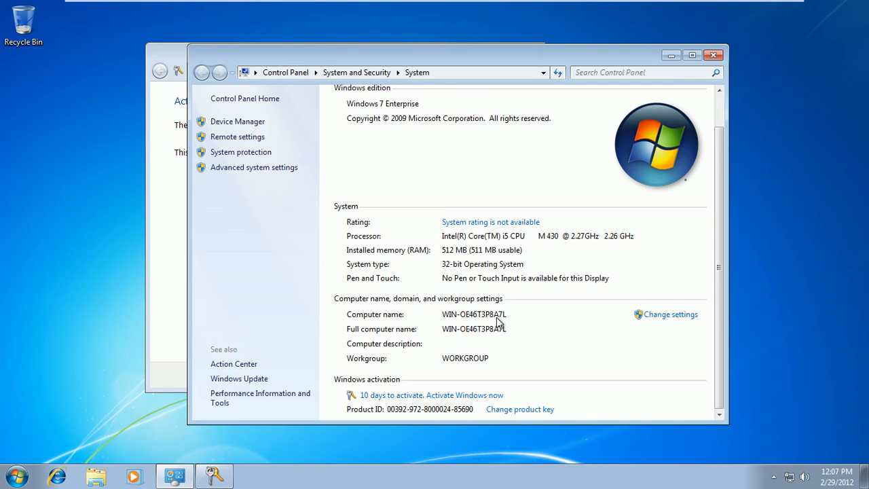
click(169, 49)
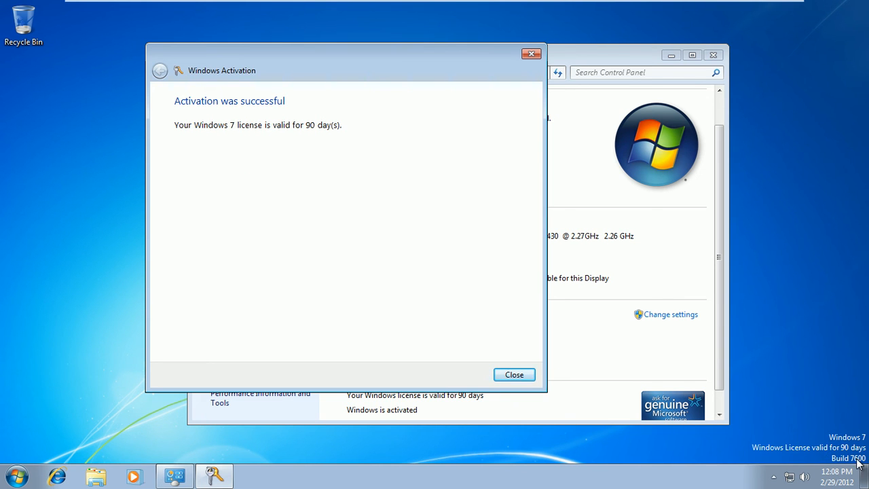
click(528, 375)
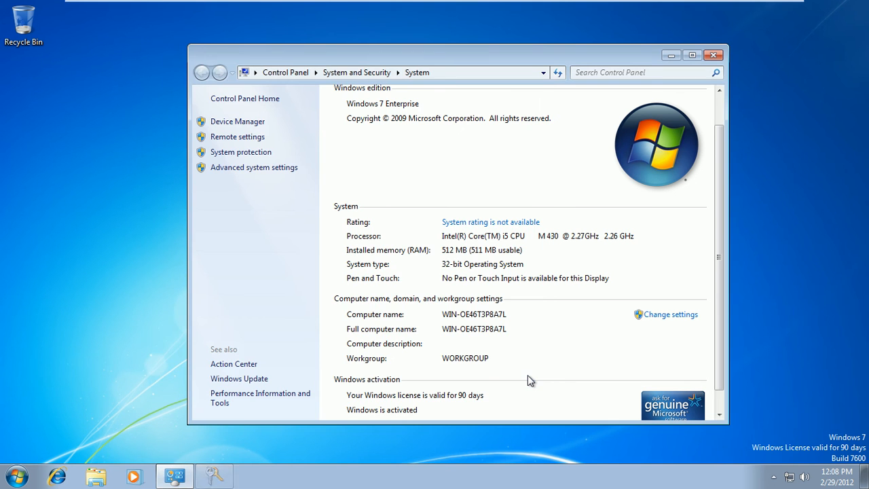
Step: Launch Computer Management from the Computer menu and close the System window
click(718, 134)
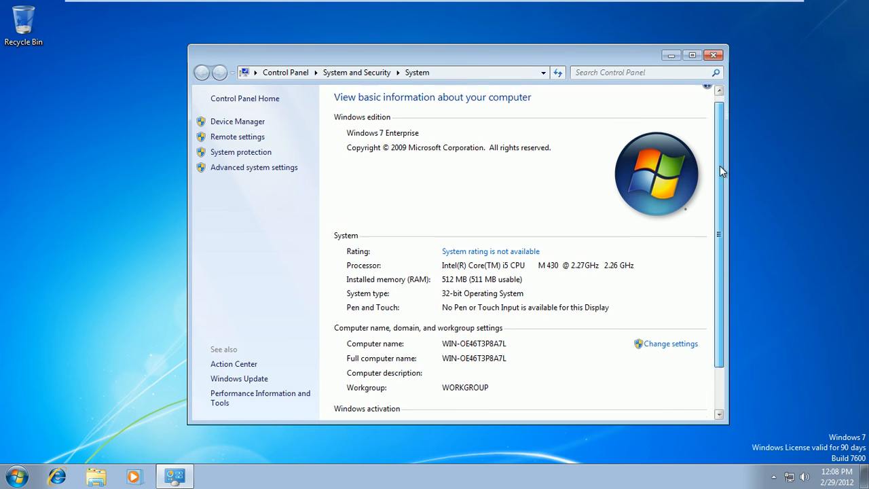
scroll(719, 175, down, 2)
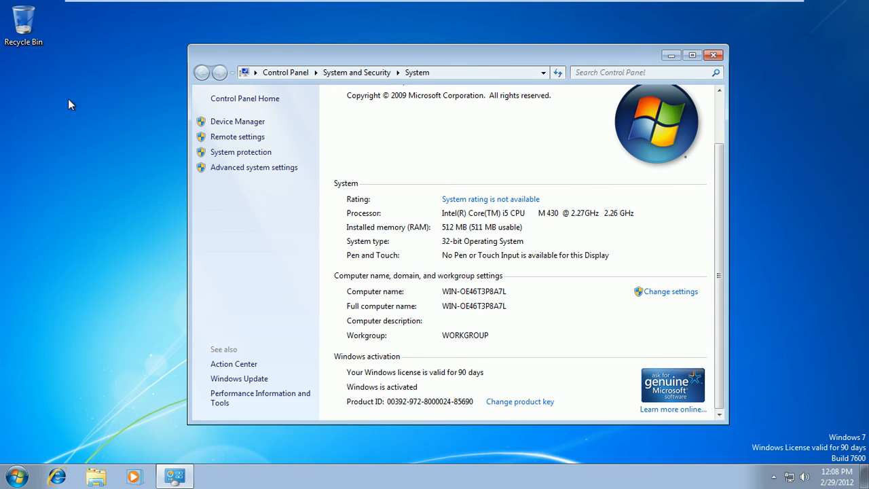
click(20, 480)
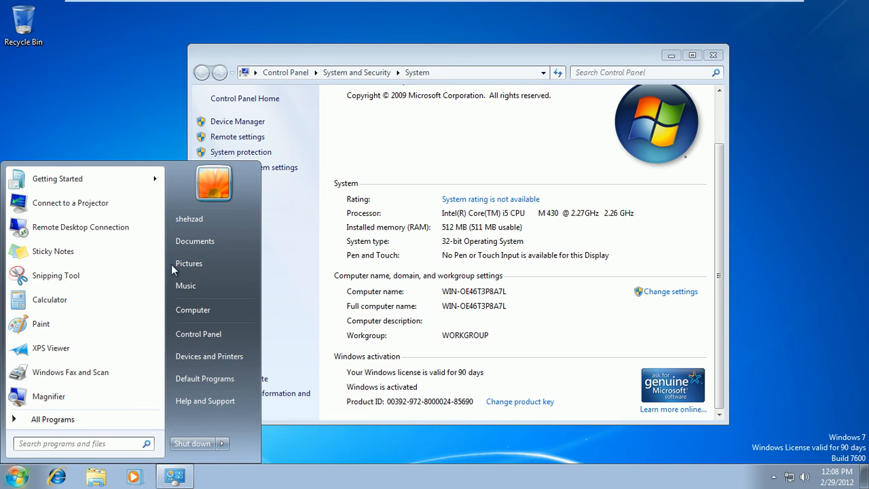
right_click(190, 307)
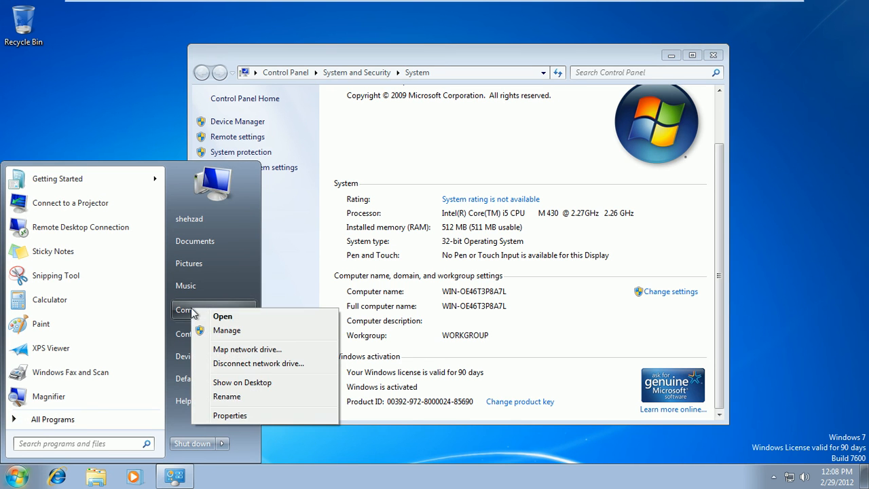
click(226, 331)
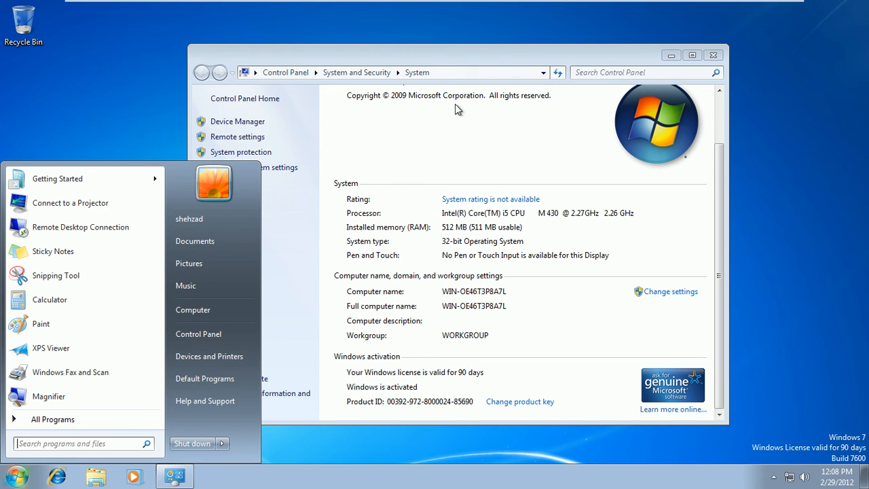
click(474, 58)
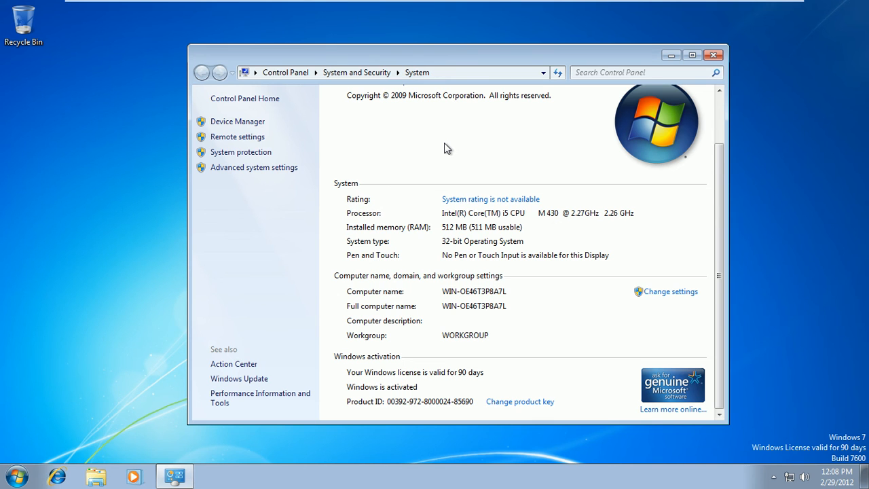
click(714, 55)
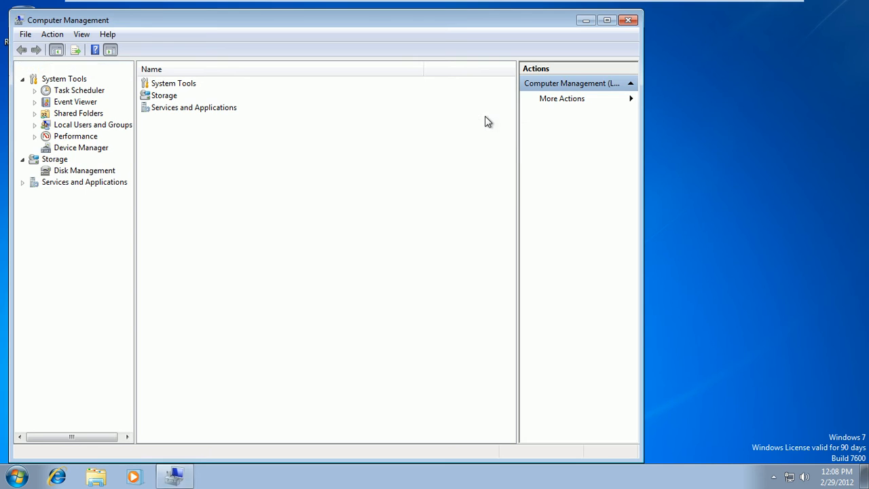
Step: Enable the built-in Administrator account in Local Users and Groups
right_click(485, 119)
click(36, 125)
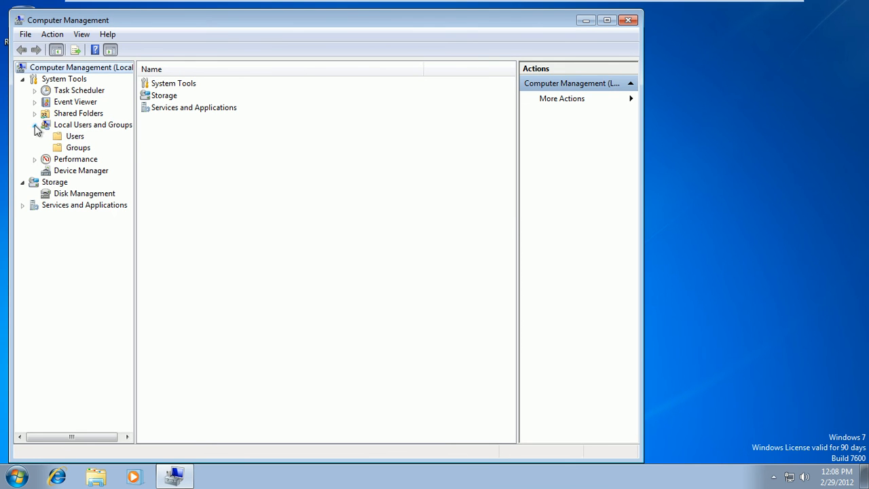
click(70, 136)
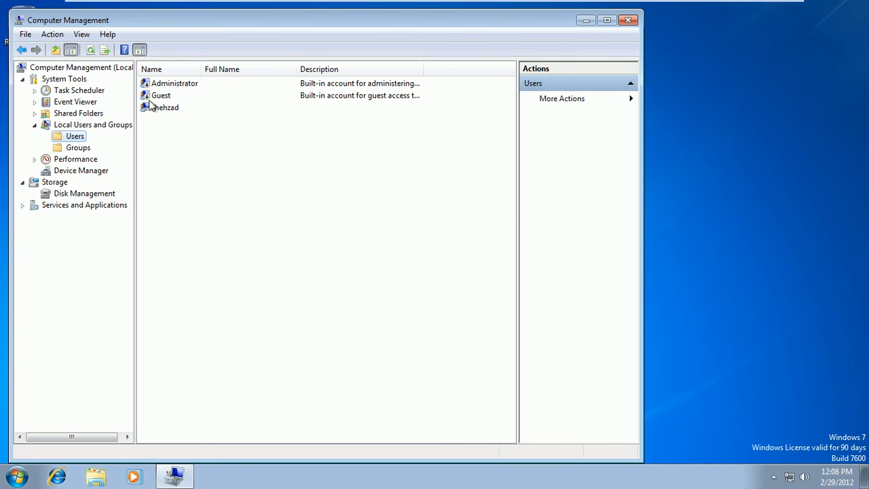
right_click(164, 85)
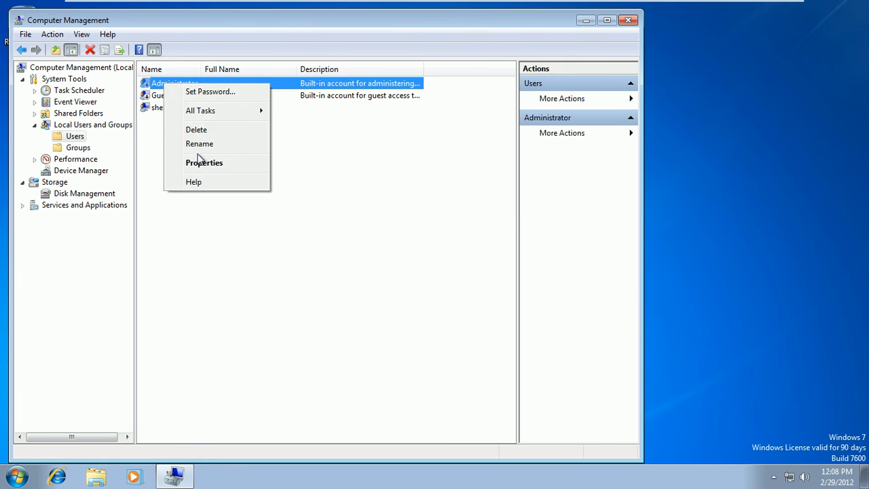
click(203, 164)
click(258, 267)
click(373, 366)
click(271, 365)
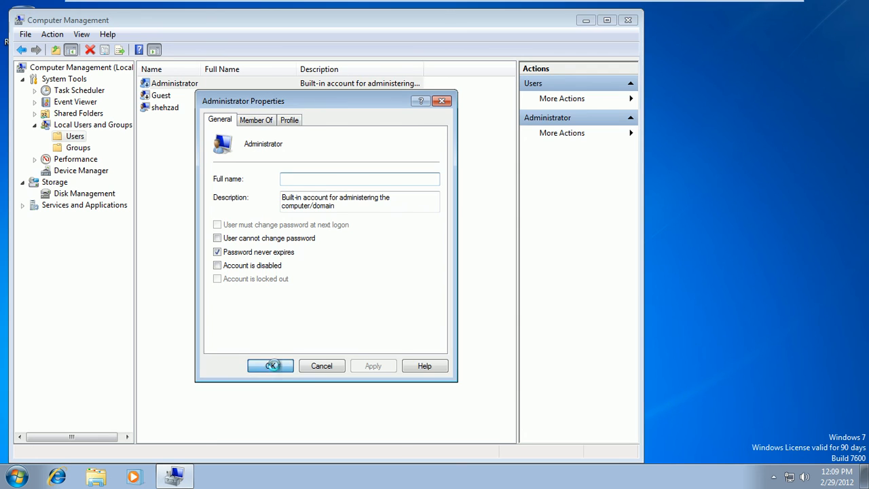
Step: Review the personal user account's group memberships, including Administrators
click(171, 109)
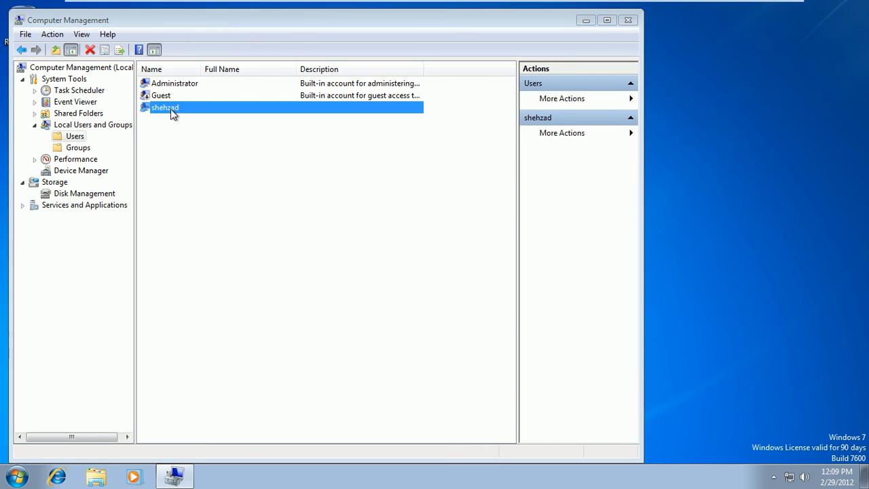
double_click(170, 109)
click(255, 122)
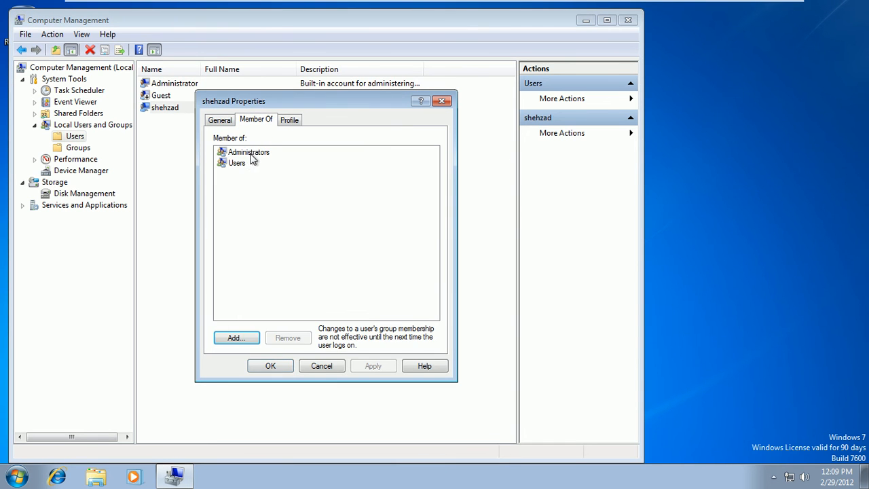
click(251, 155)
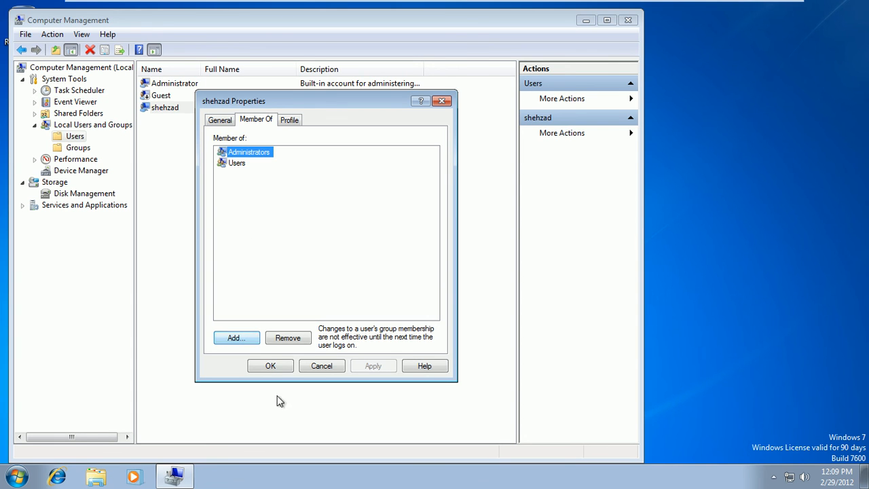
Step: Mark the personal user account as disabled, then recheck Administrator properties without changes
right_click(180, 113)
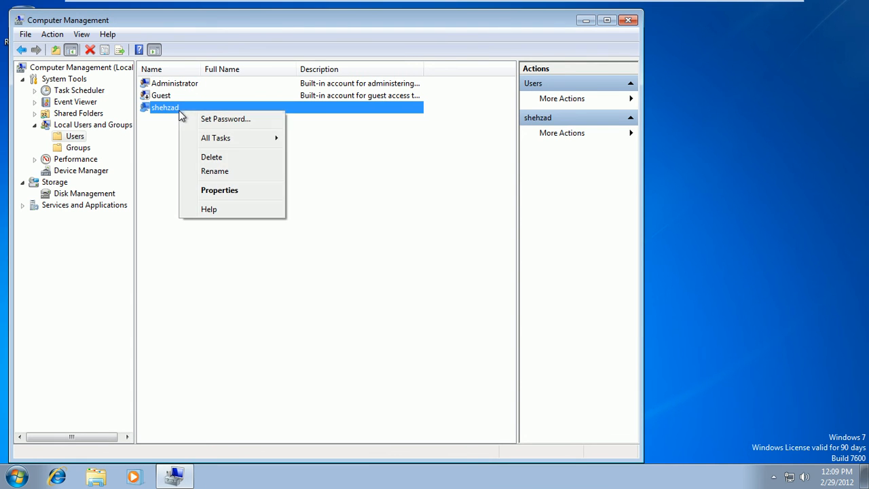
click(214, 191)
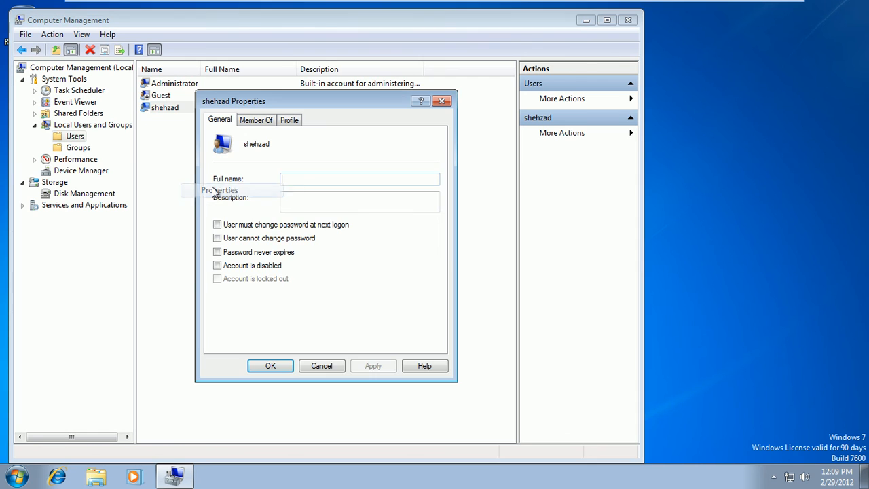
click(243, 268)
click(367, 370)
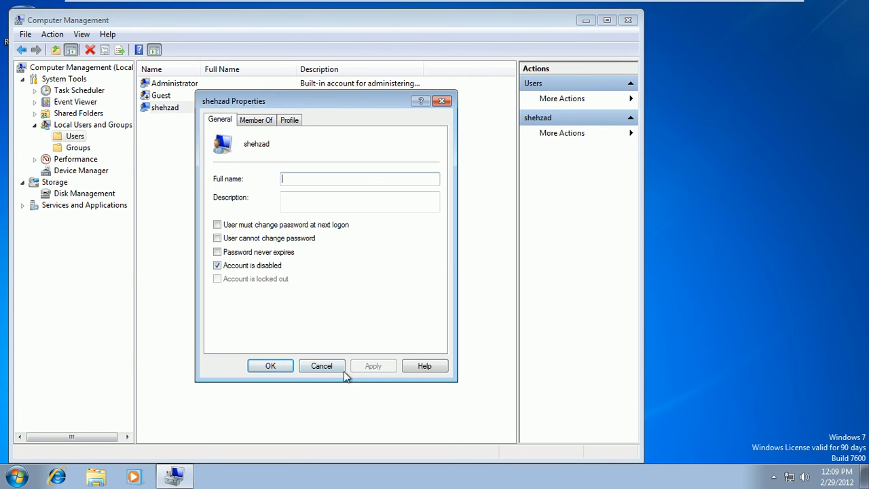
click(278, 371)
double_click(174, 84)
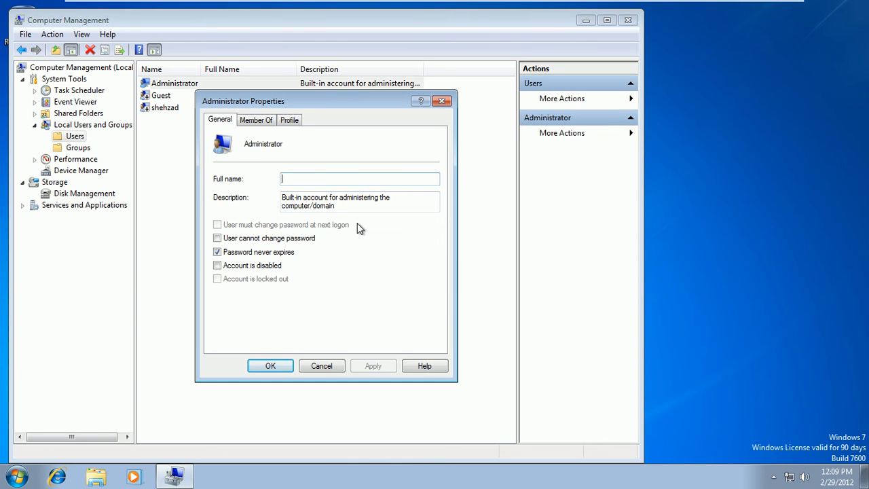
click(442, 101)
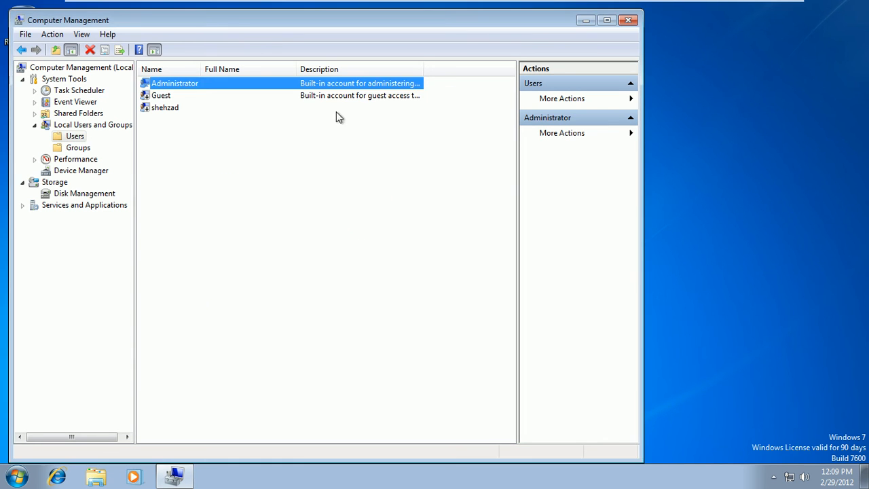
Step: Reset the Administrator password, entering and confirming the new password
right_click(195, 85)
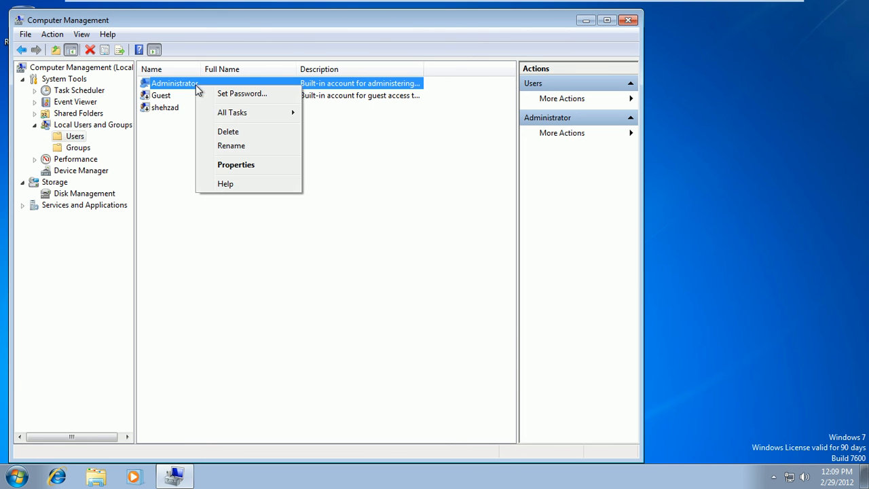
click(223, 93)
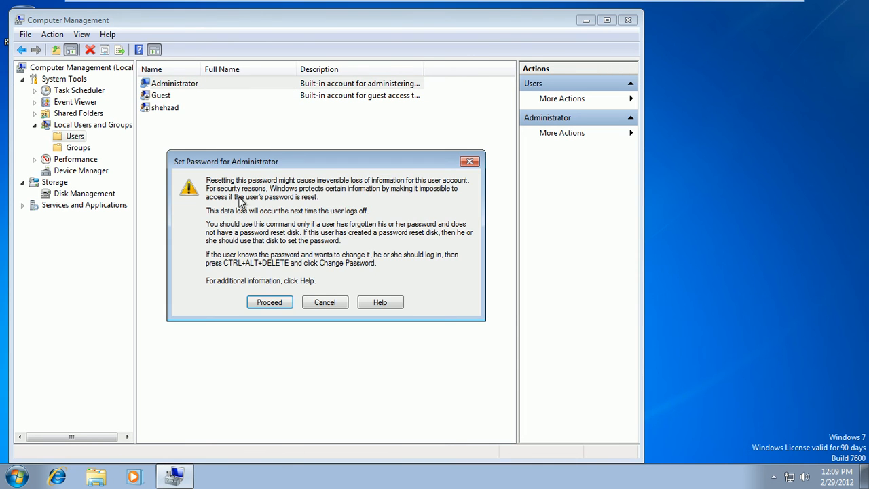
click(262, 303)
text(•)
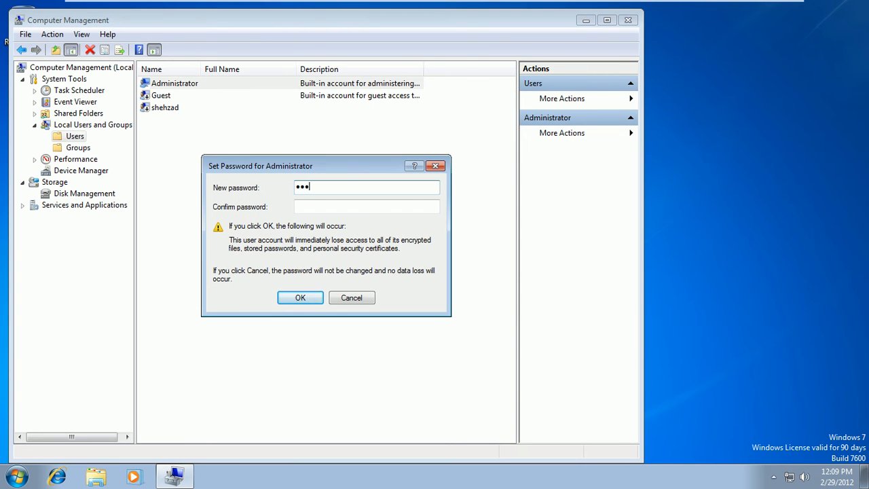
click(320, 204)
text(•)
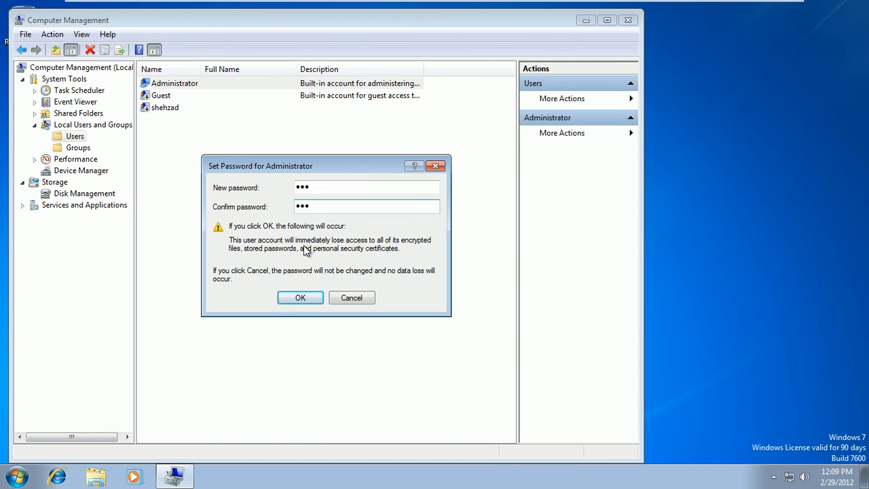
click(304, 297)
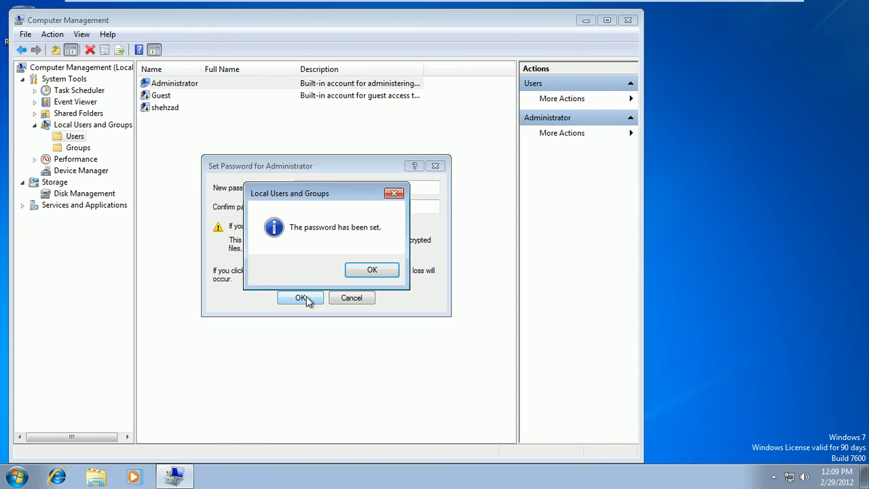
click(352, 273)
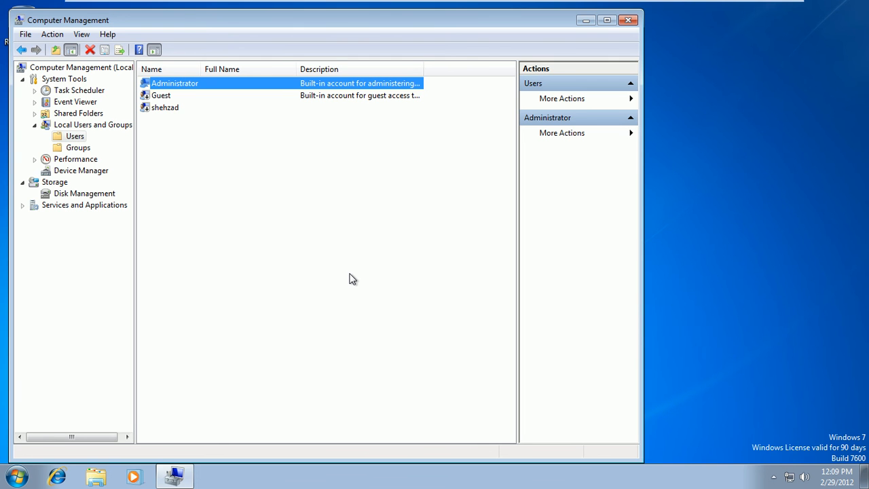
Step: Close Computer Management and refresh the desktop
click(627, 21)
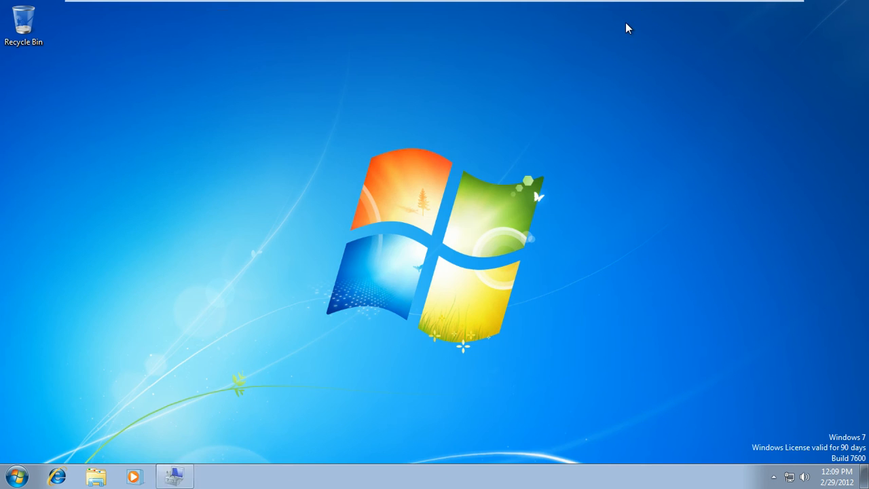
right_click(371, 160)
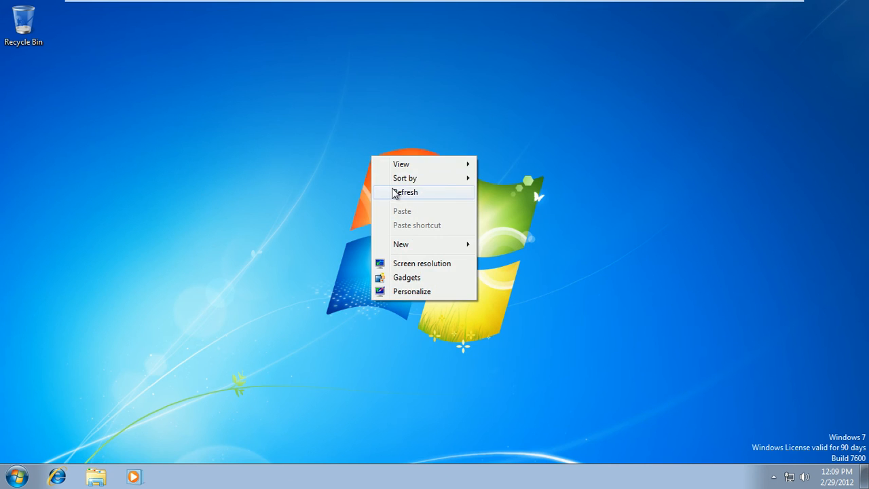
click(378, 192)
click(17, 476)
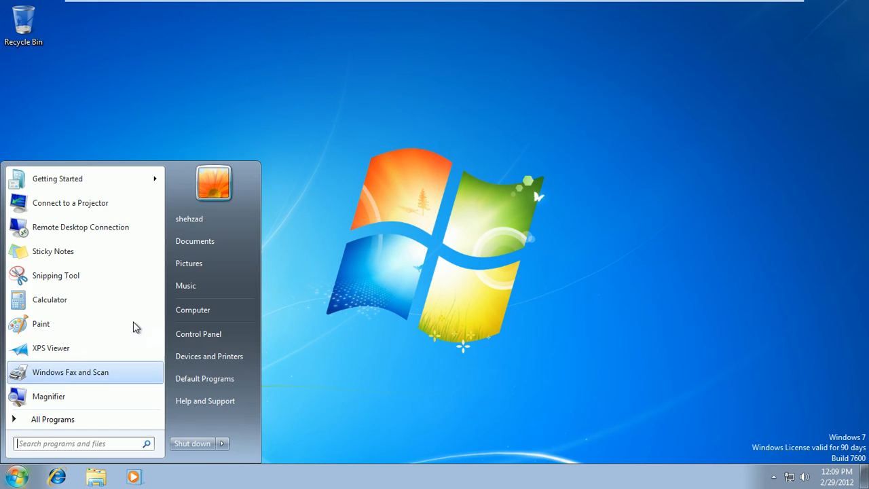
right_click(194, 312)
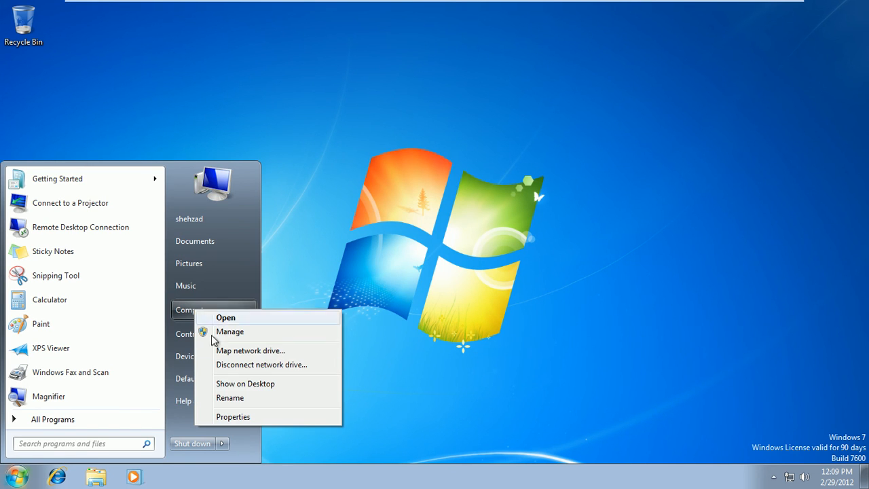
click(549, 337)
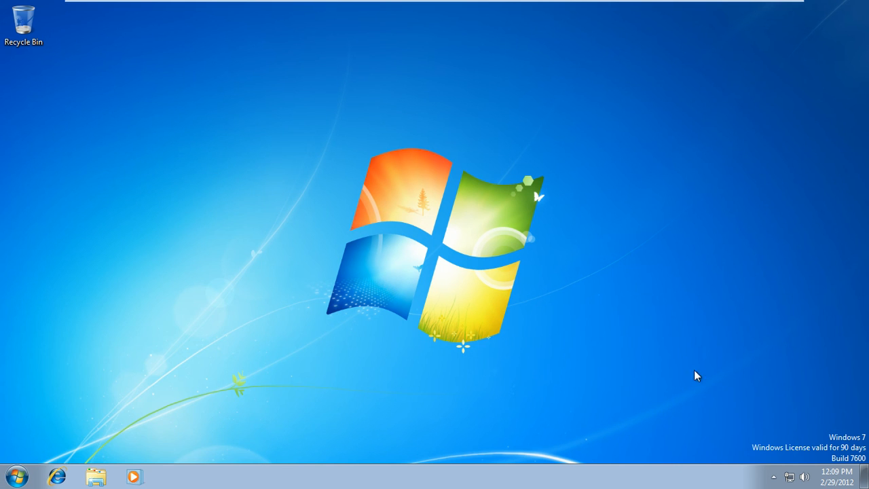
Step: Turn off IPv6 on the Local Area Connection and open its IPv4 properties
click(790, 478)
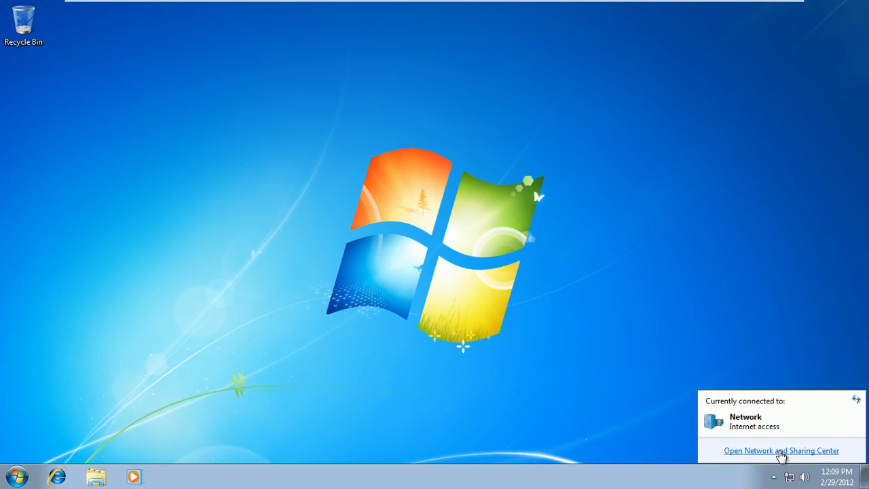
click(777, 448)
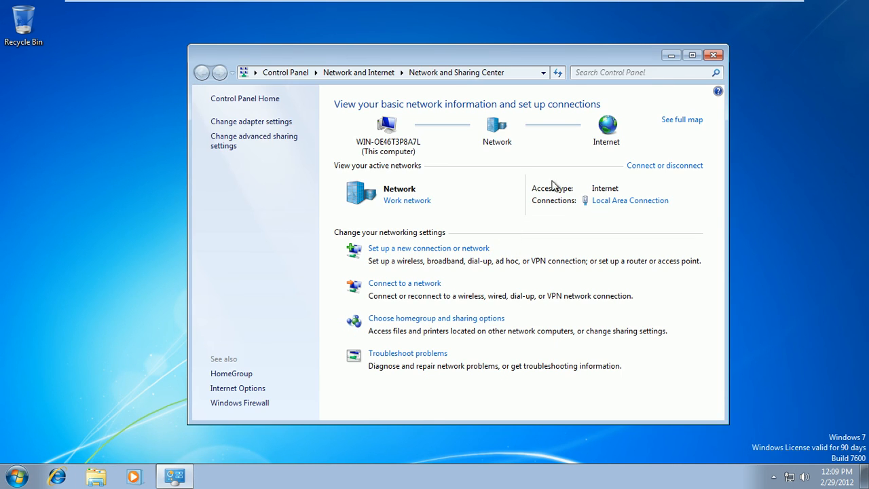
click(624, 203)
click(359, 344)
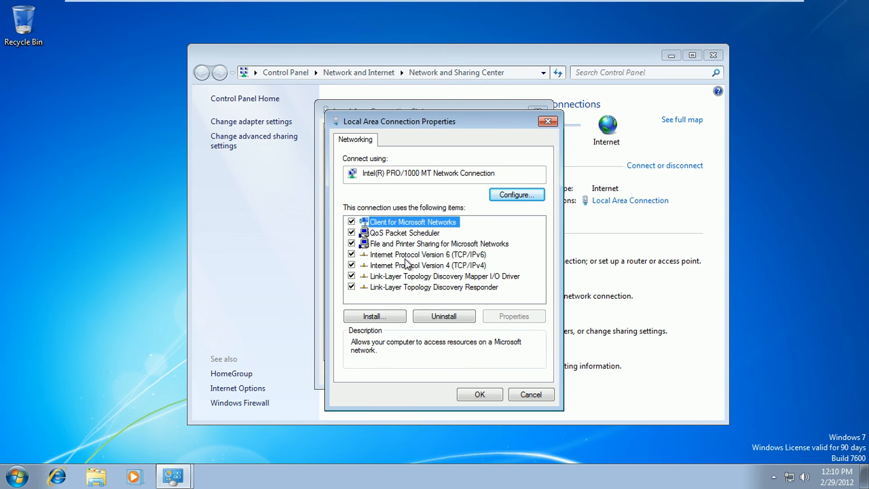
click(351, 254)
click(373, 265)
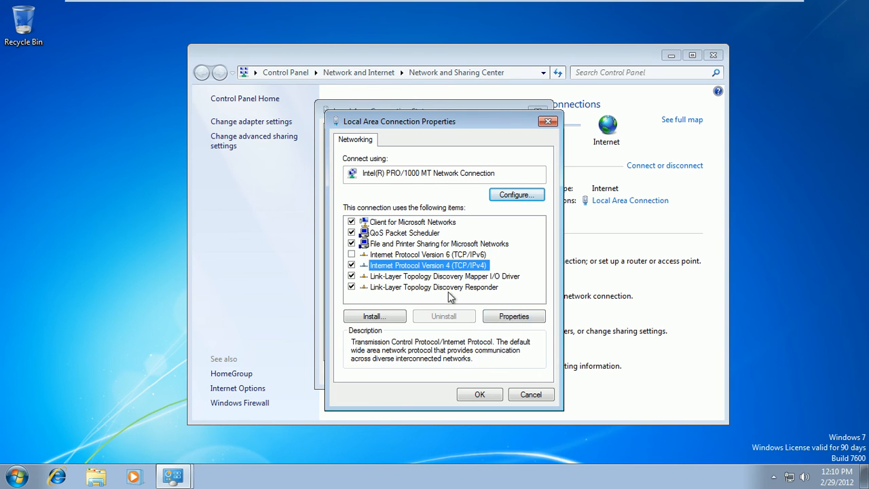
click(499, 316)
Step: Set static IP 192.168.10.101, mask 255.255.255.0, and begin the preferred DNS entry
click(408, 259)
click(488, 273)
text(192 . 168 . 10 .)
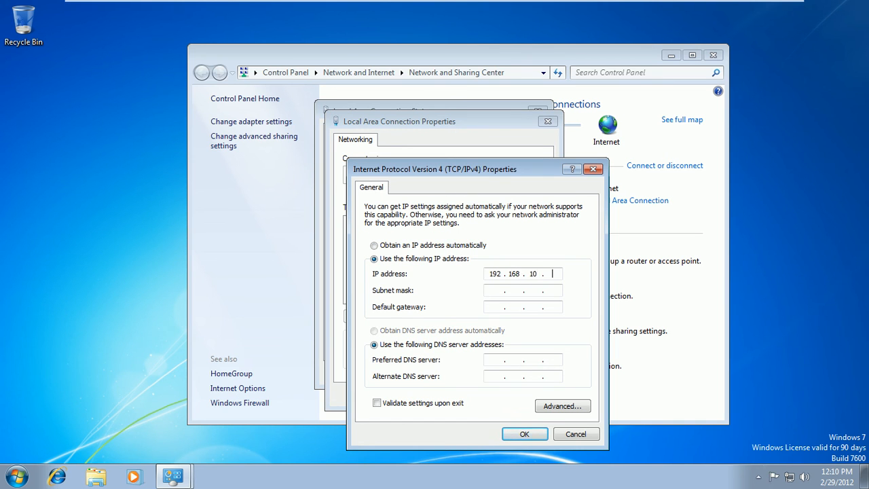
text( 101)
click(557, 292)
text(192 . 168 . 10 .)
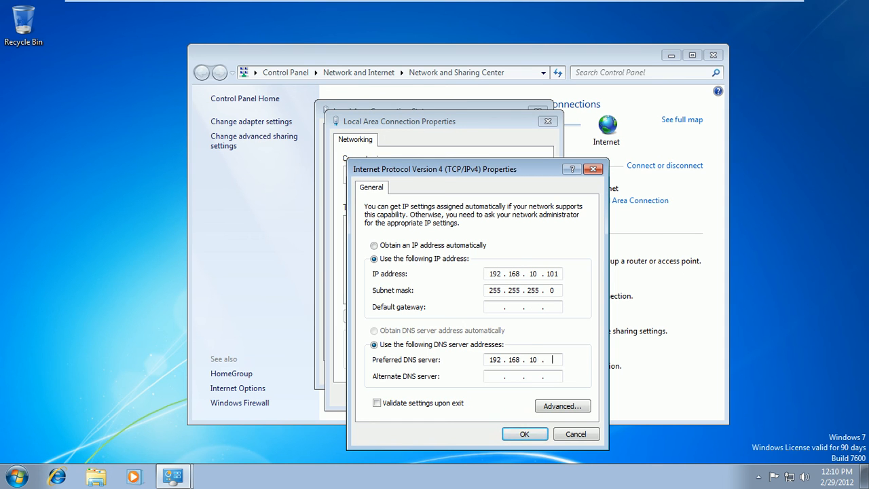
Step: On the lhr-dc1 server, run ipconfig in Command Prompt to confirm its address 192.168.10.51
click(729, 8)
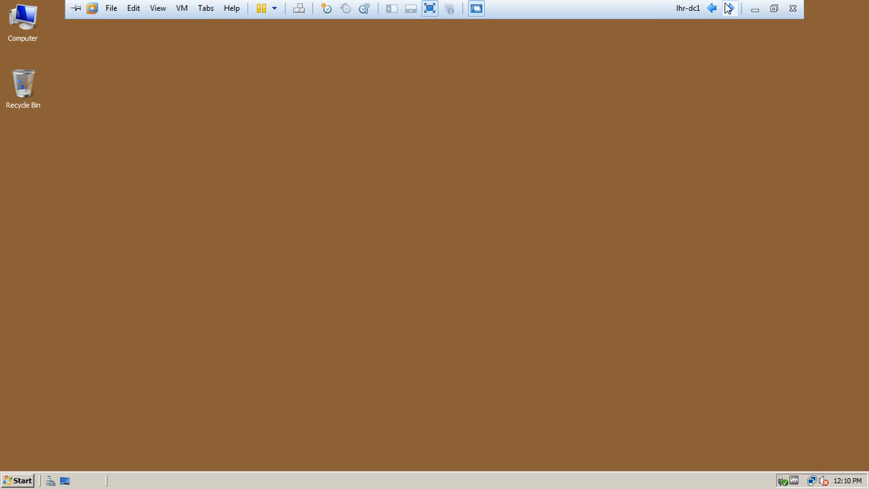
click(18, 479)
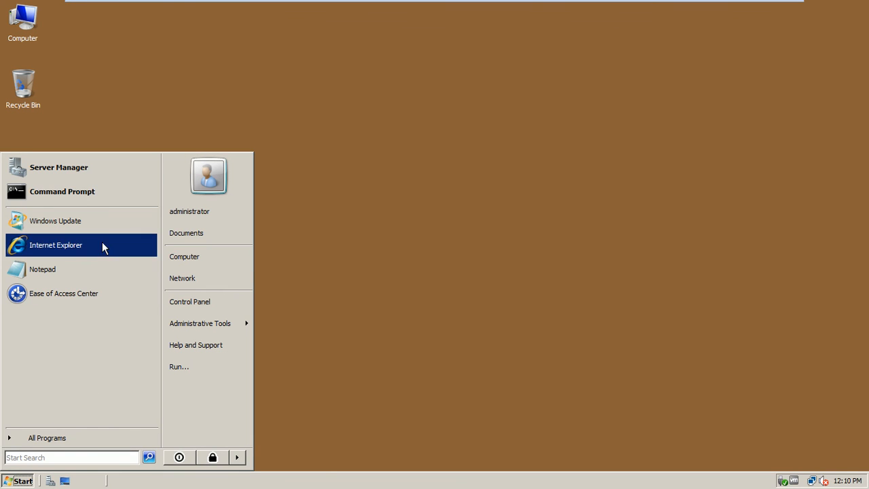
click(122, 195)
text(ipcofn)
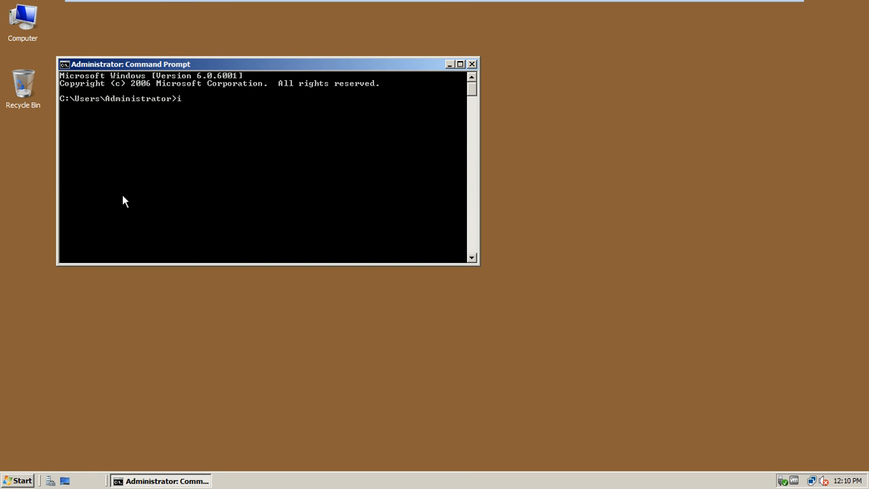
key(BackSpace)
key(BackSpace)
text(nfig)
key(Return)
Step: Cycle the VMware view past ISB-DC1 back to the LHR-CL1 client
mouse_move(614, 5)
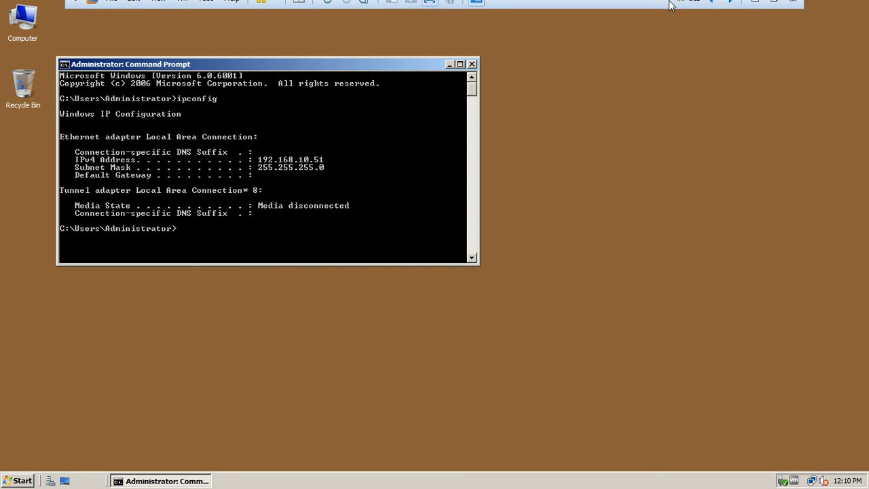
click(729, 9)
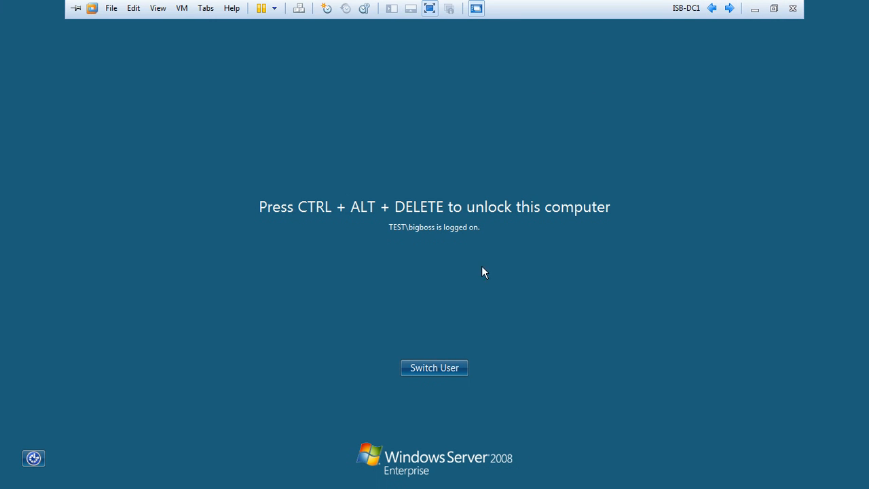
click(729, 8)
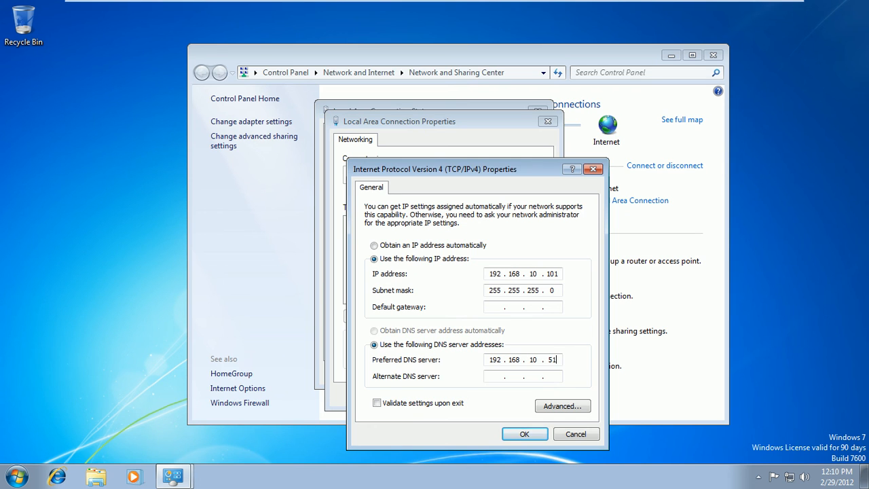
Step: Save the static IP 192.168.10.101 with DNS 192.168.10.51 and close the connection dialogs
click(516, 434)
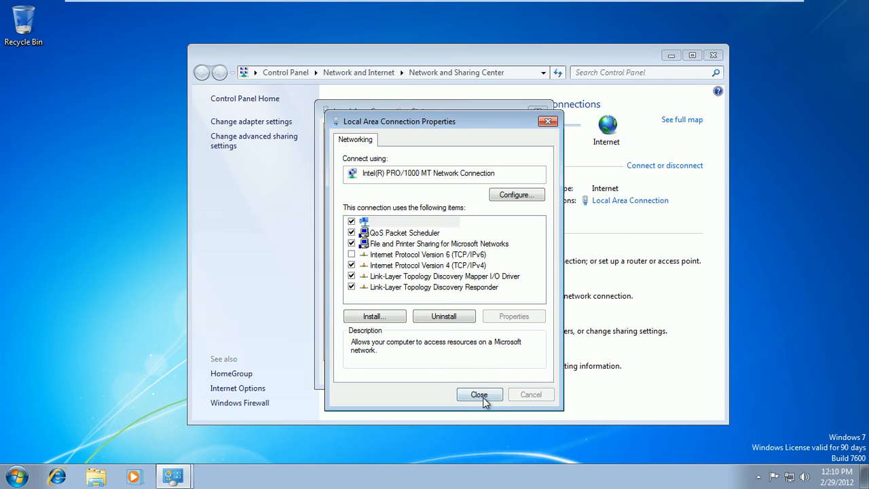
click(479, 395)
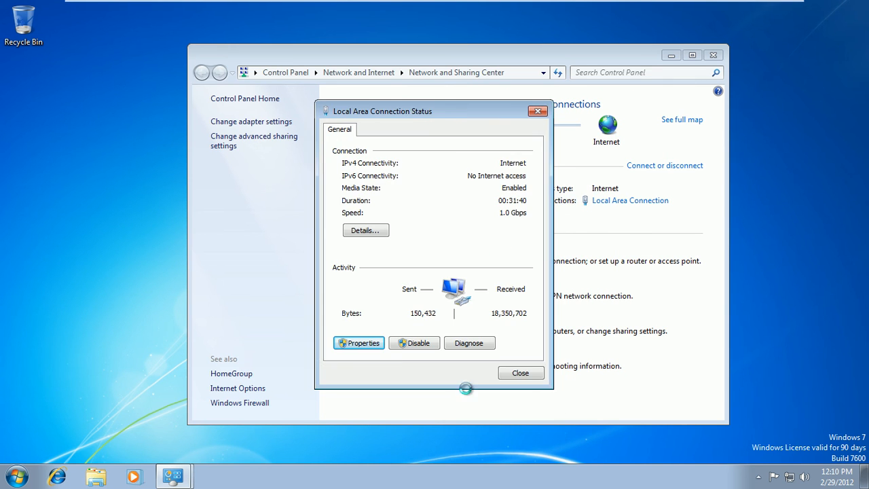
click(507, 374)
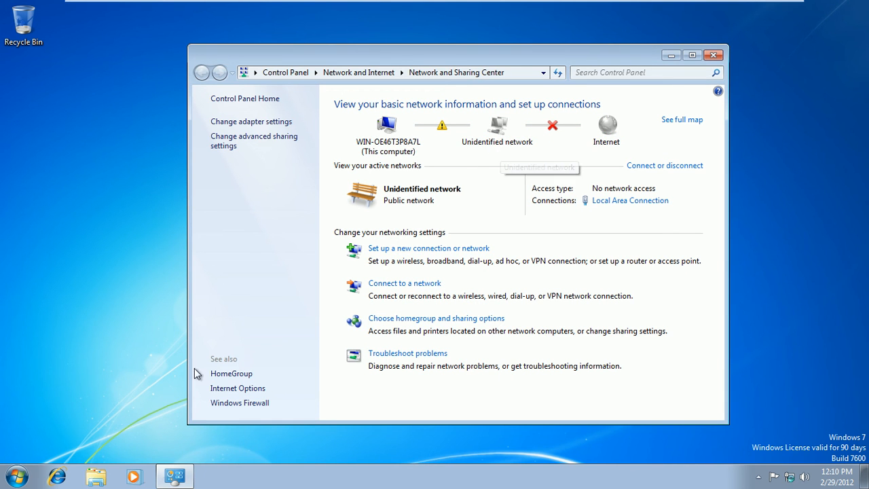
click(21, 476)
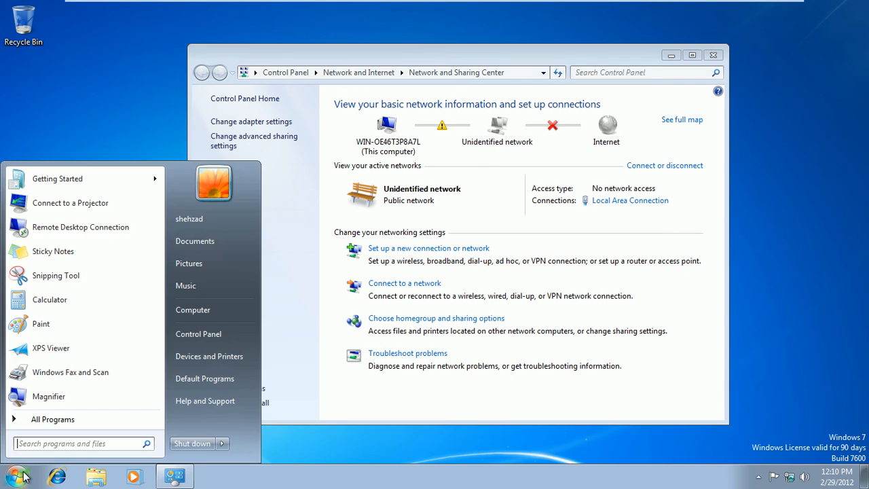
Step: Change the computer name to lhr-cli1 in System Properties
right_click(190, 314)
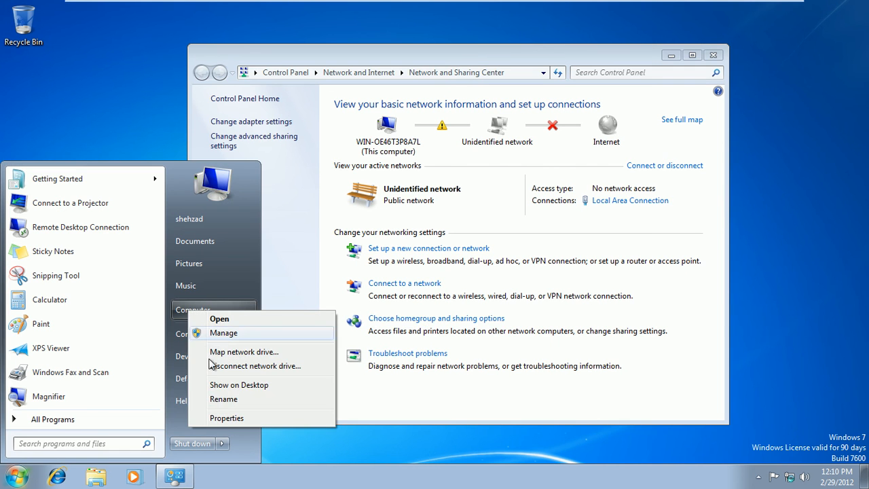
click(227, 418)
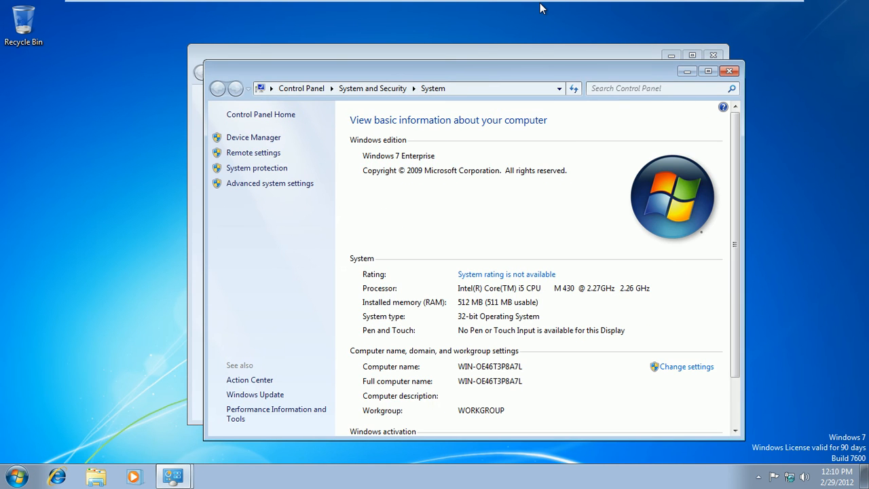
mouse_move(540, 3)
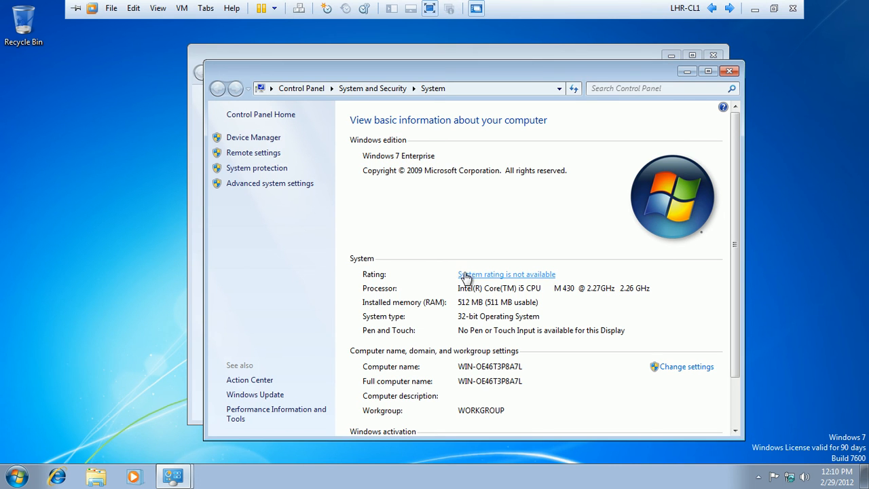
click(678, 367)
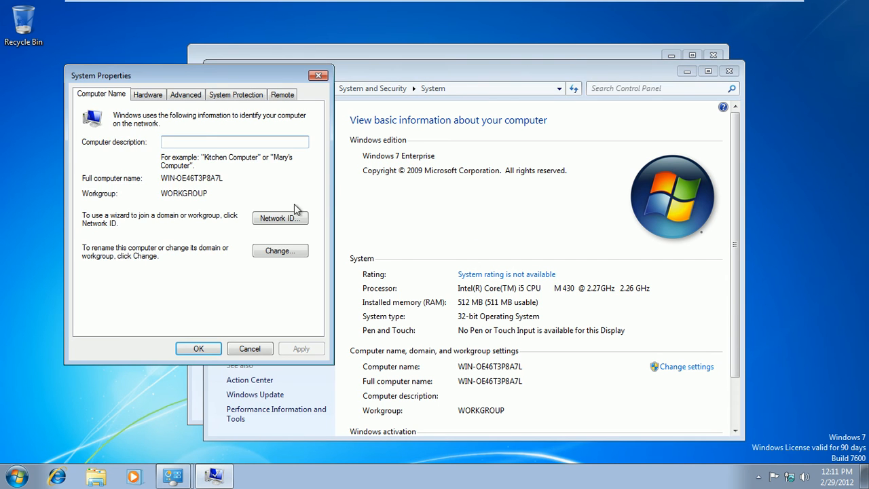
click(278, 252)
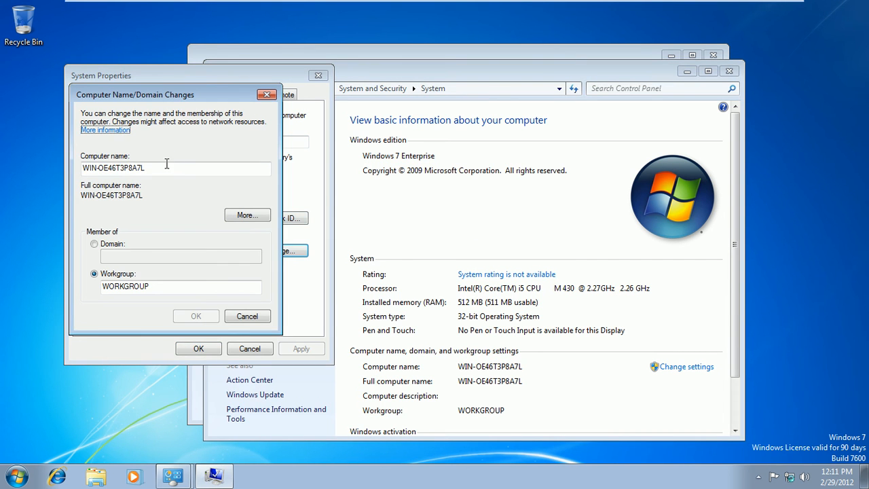
drag(148, 168, 2, 184)
text(lhr-cl)
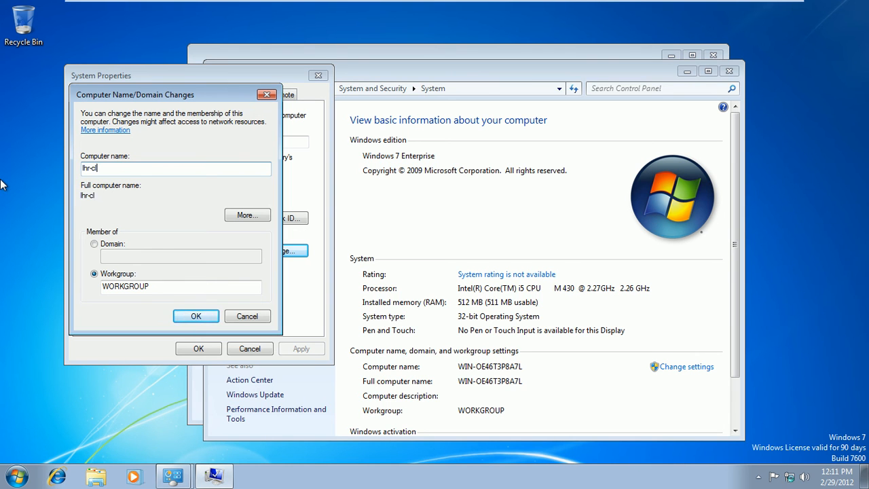
text(i1)
click(192, 316)
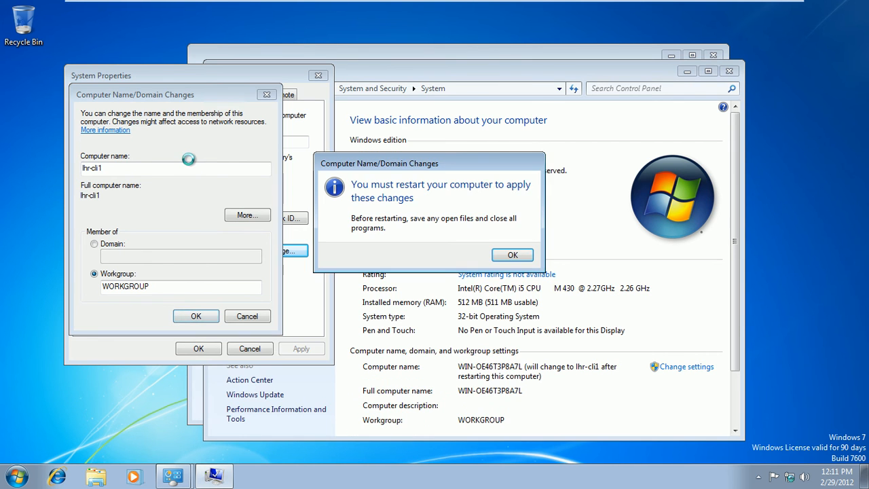
Step: Close System Properties and restart the client now to apply the new name
click(512, 257)
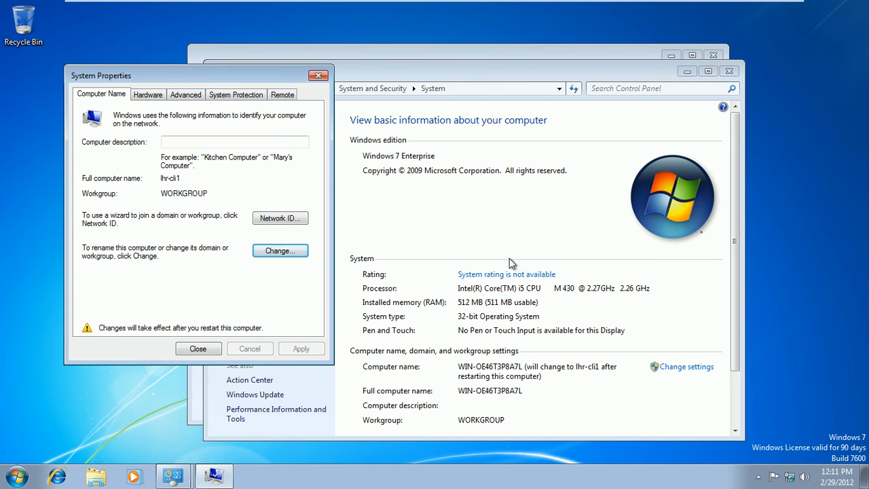
click(193, 349)
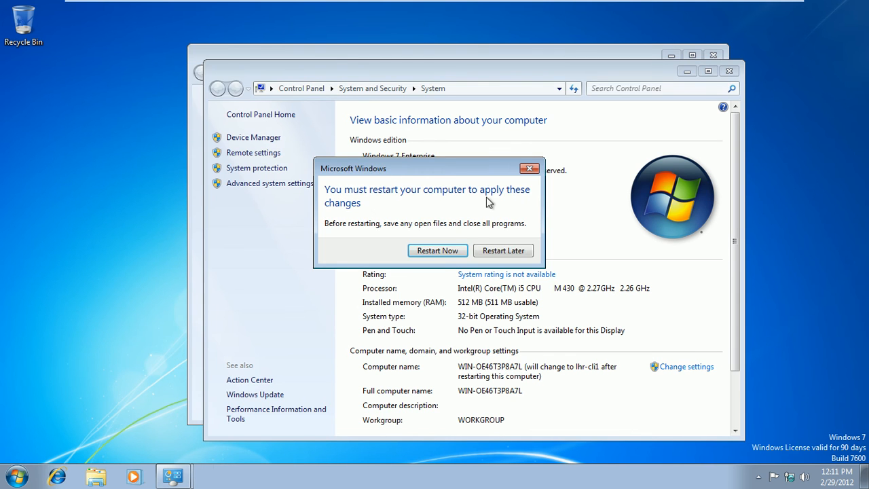
click(437, 250)
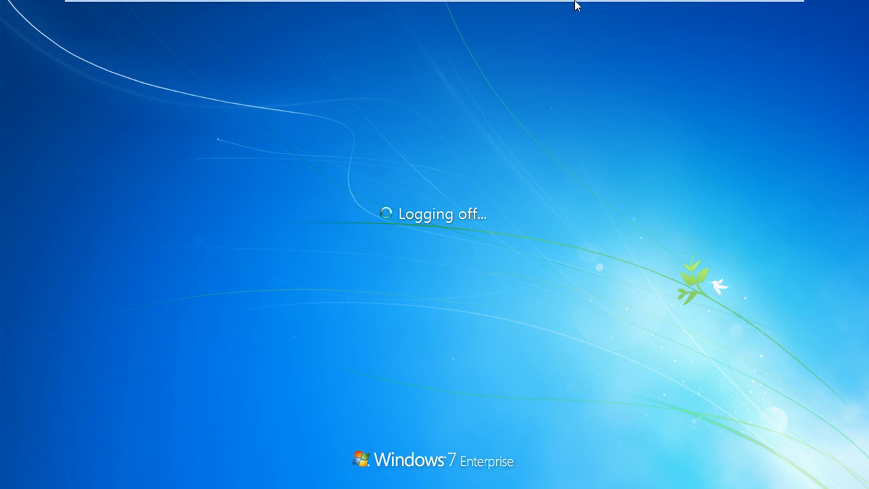
Step: Switch to lhr-dc1, close its Command Prompt, and minimise VMware to the host desktop
mouse_move(576, 6)
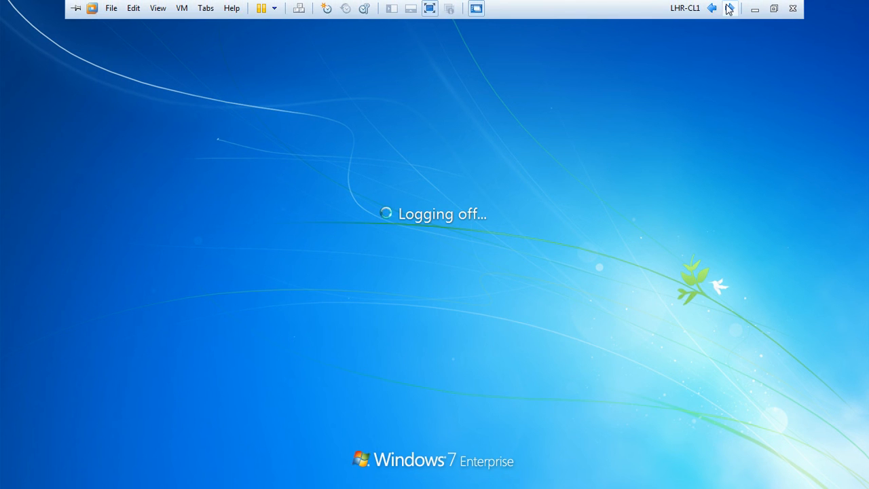
click(729, 8)
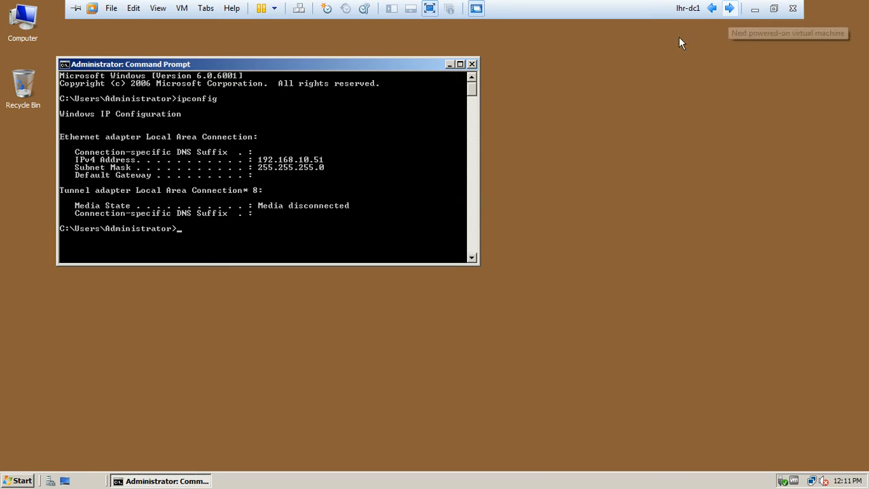
click(472, 65)
mouse_move(680, 5)
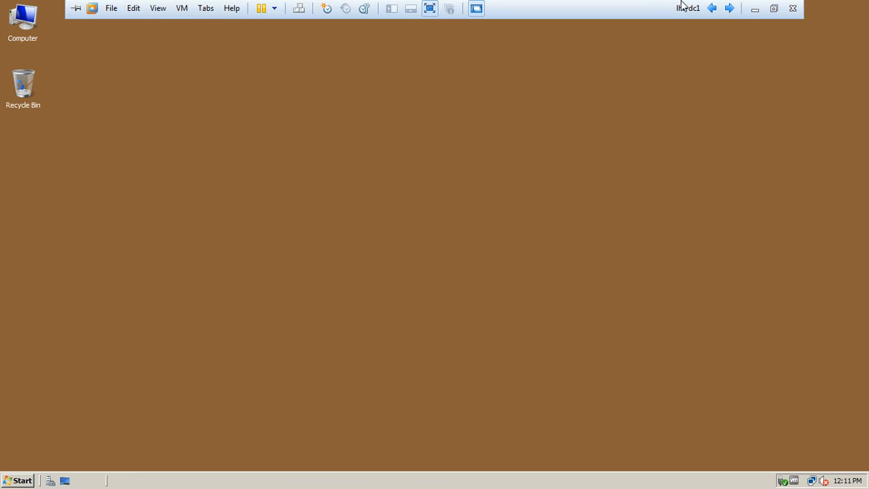
click(754, 11)
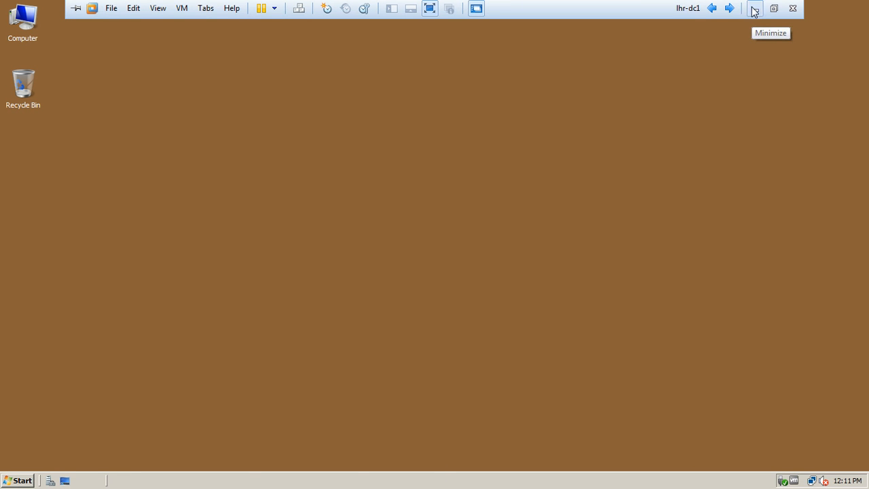
Step: Resume the PowerPoint slide show from slide 16 and advance to the LSDOU slide
click(257, 475)
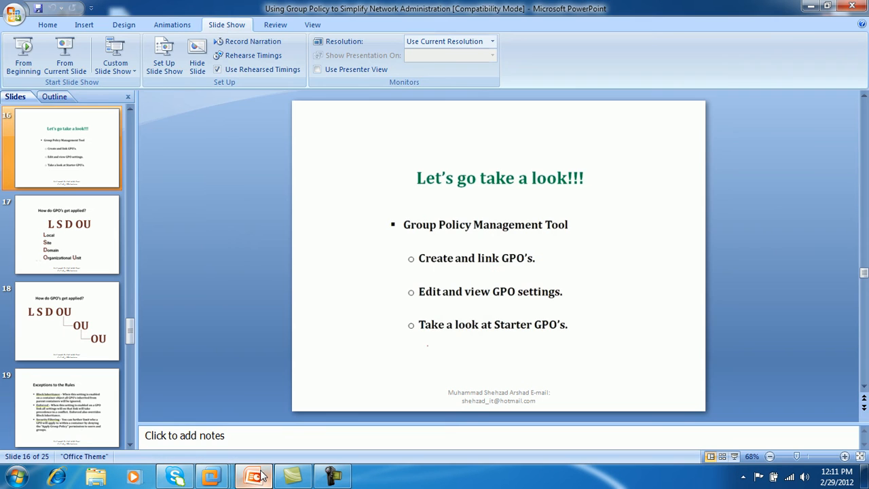
click(64, 58)
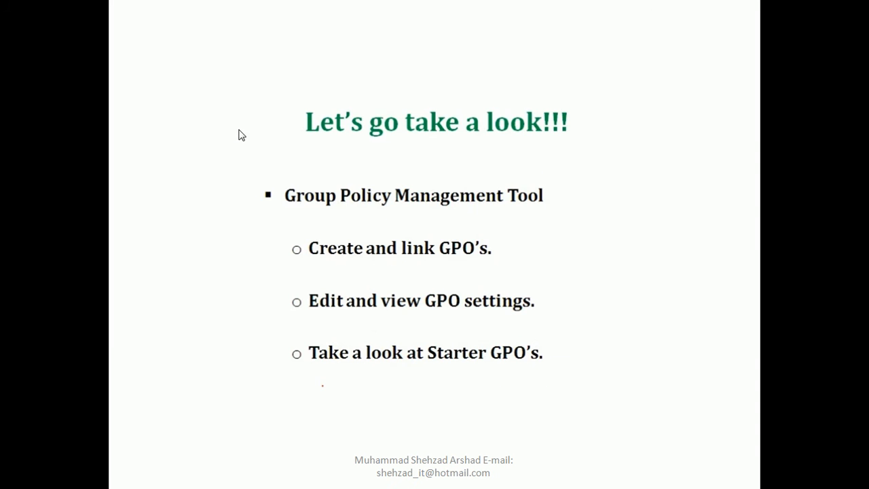
click(293, 161)
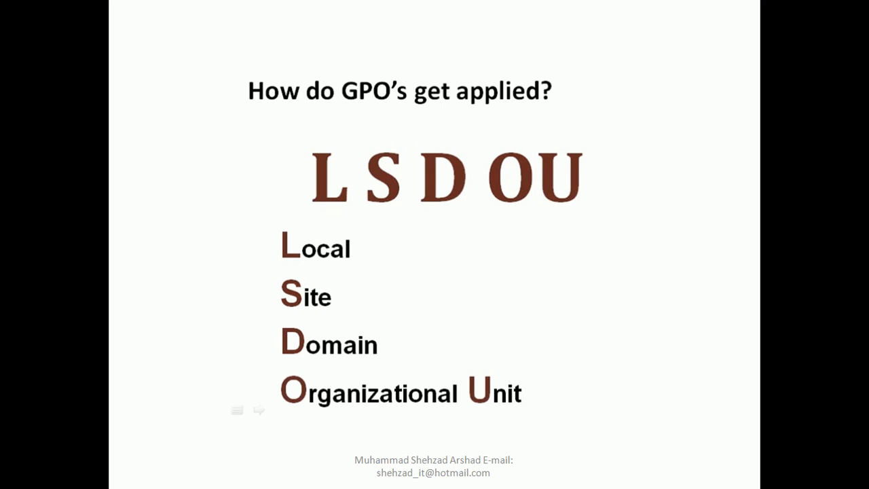
Step: Underline 'L S D OU' in red with the Felt Tip Pen
right_click(250, 131)
mouse_move(285, 226)
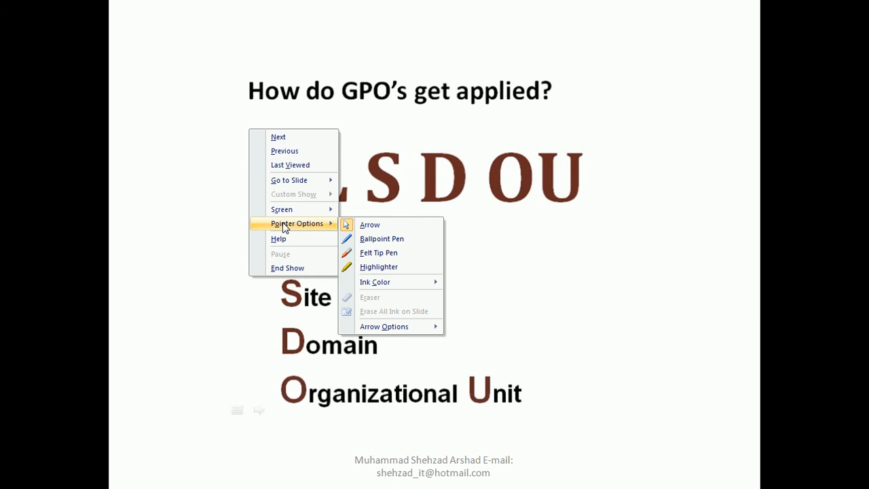
click(371, 259)
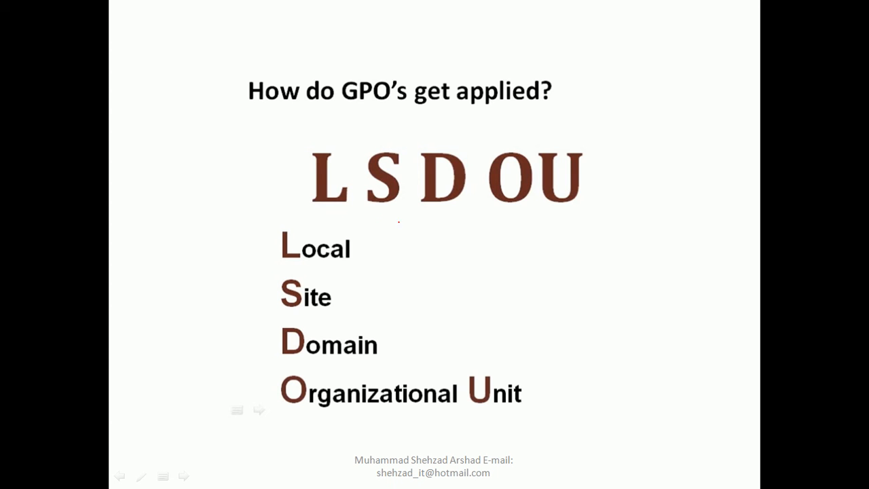
mouse_move(318, 210)
mouse_down()
mouse_move(416, 218)
mouse_move(514, 202)
mouse_move(581, 203)
mouse_up()
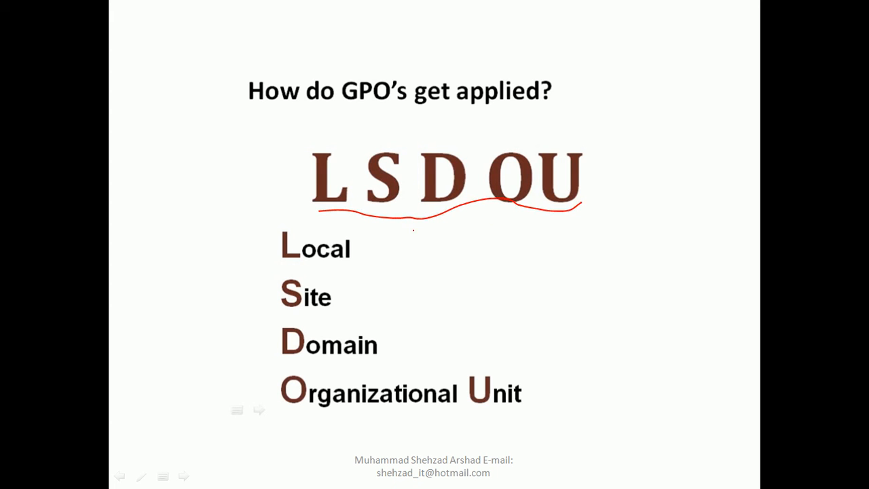
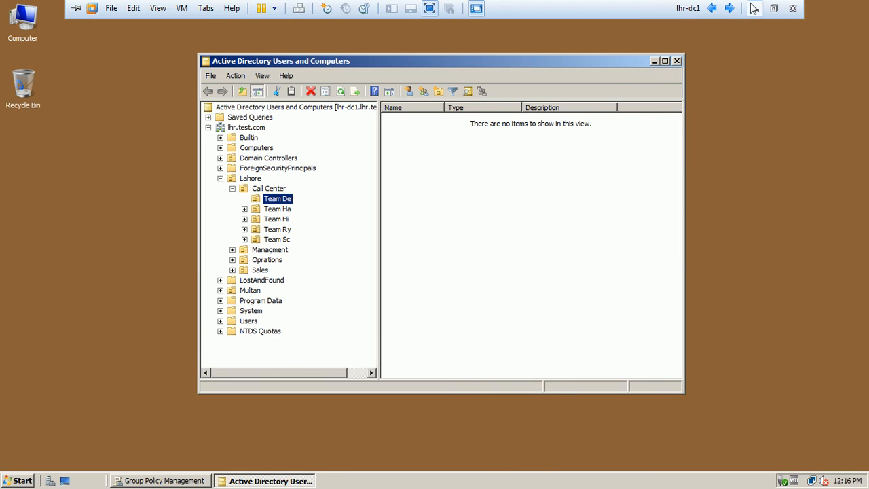
Step: Return to the lhr-dc1 VM and expand Lahore > Call Center in Active Directory Users and Computers
click(325, 478)
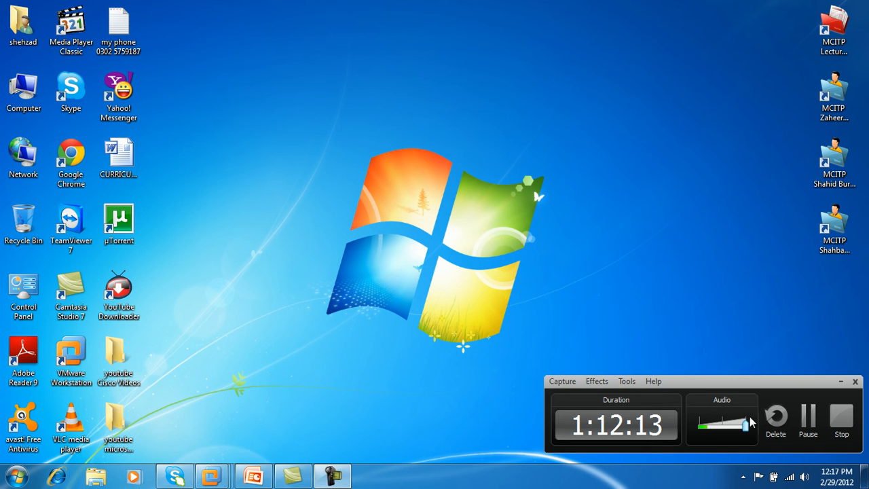
click(808, 417)
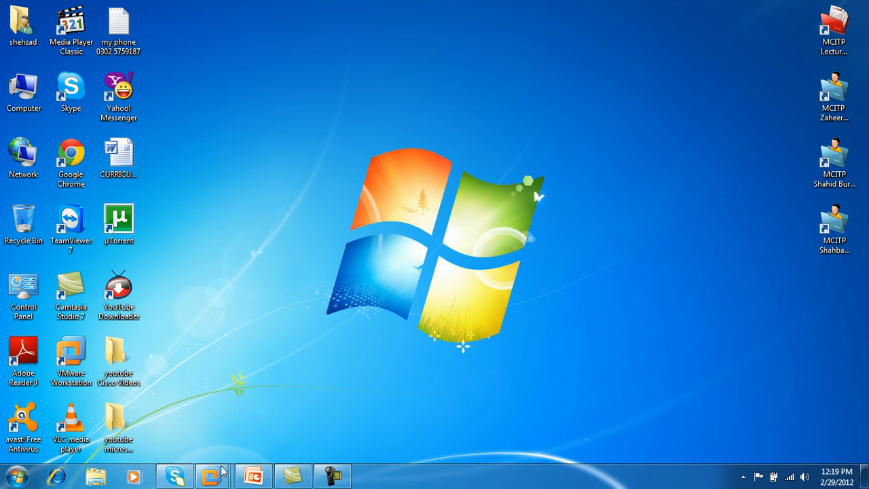
mouse_move(210, 476)
click(460, 435)
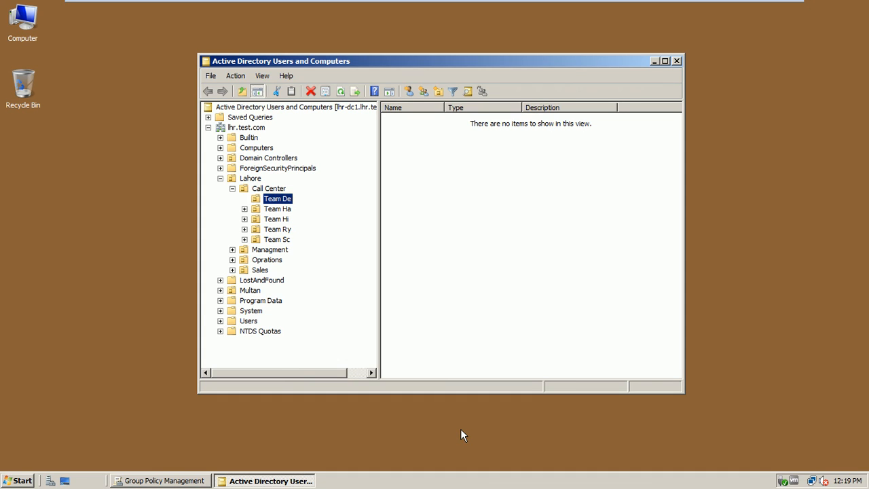
Step: In the Lahore OU, open the IT Admins security group's properties
click(260, 270)
click(256, 179)
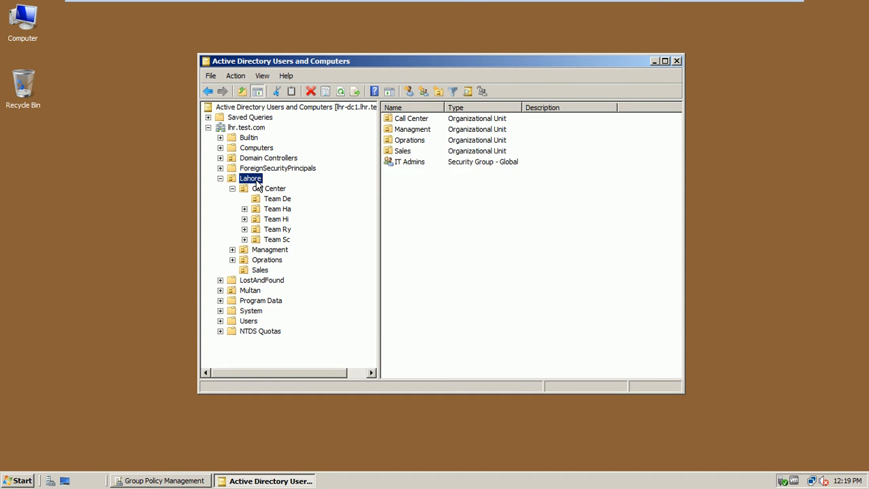
click(416, 164)
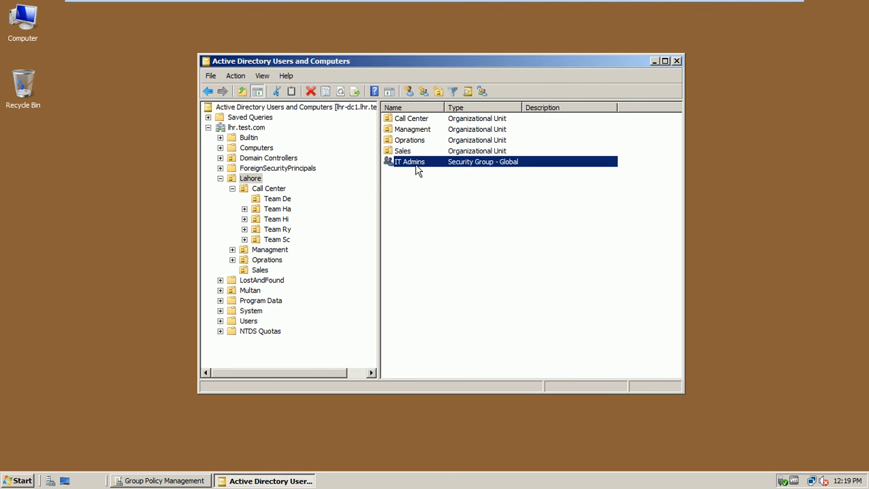
double_click(416, 165)
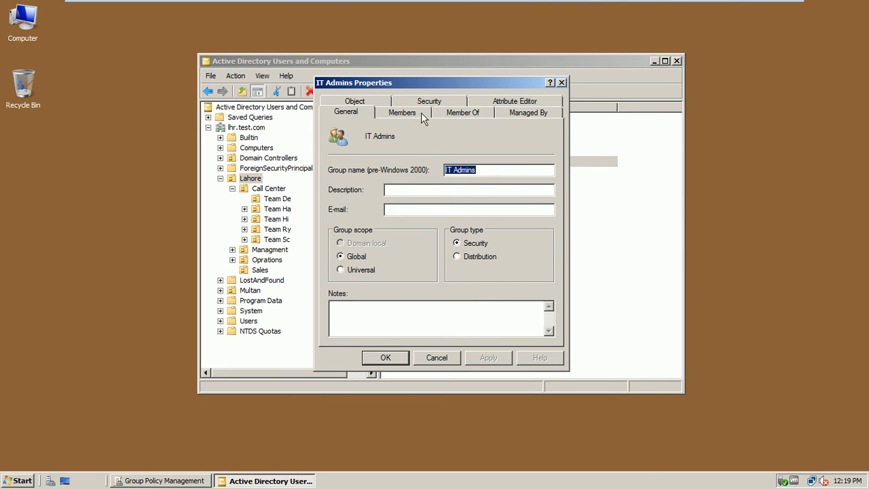
Step: Review IT Admins' Member Of and five Oprations members, cancel, and close Active Directory Users and Computers
click(460, 114)
click(401, 115)
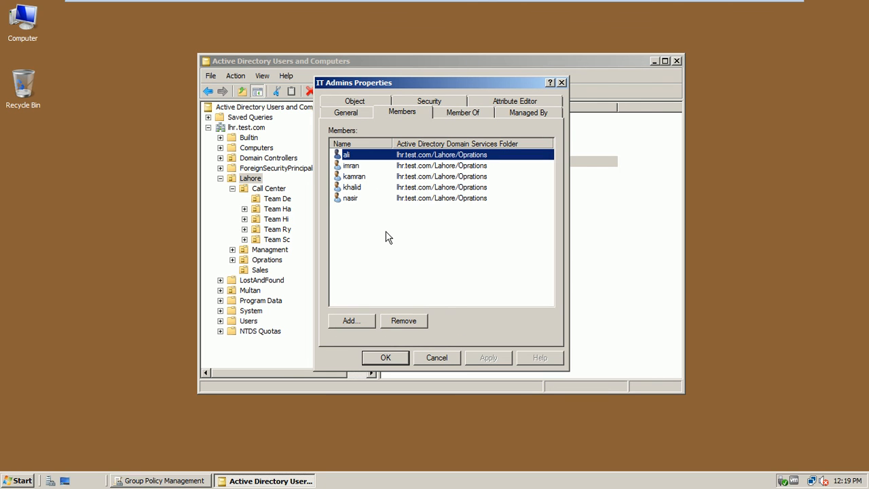
click(450, 360)
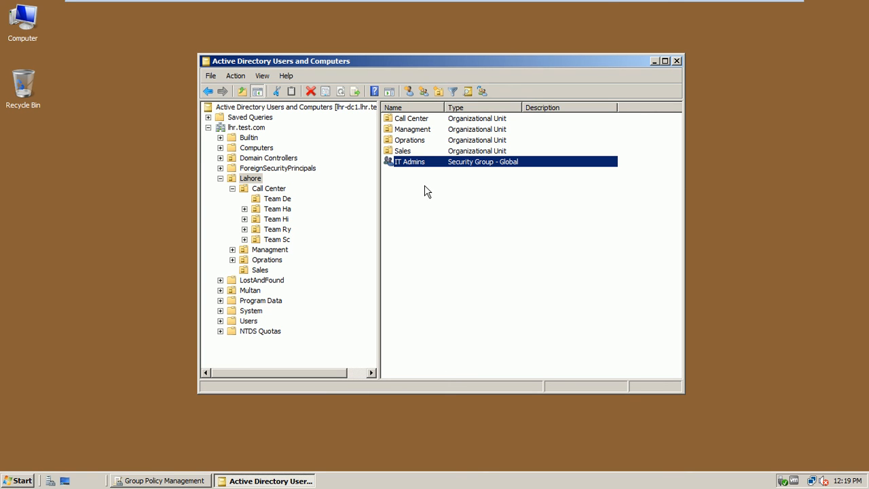
mouse_move(607, 2)
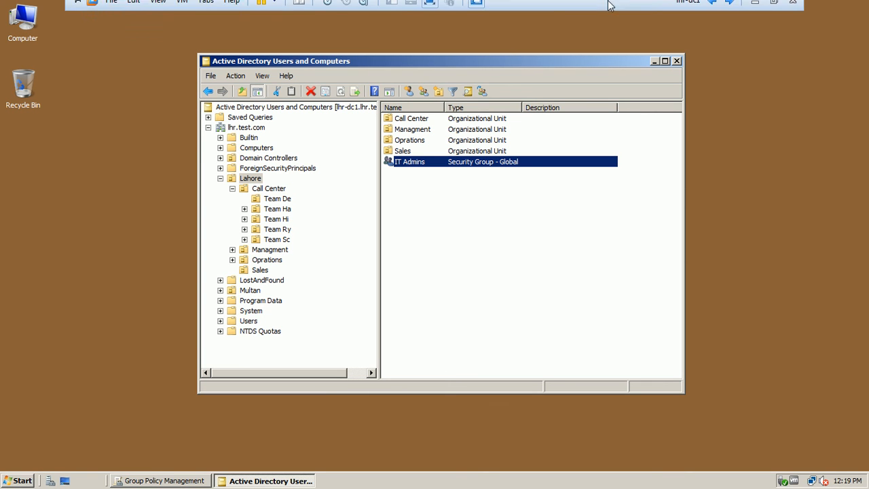
click(675, 62)
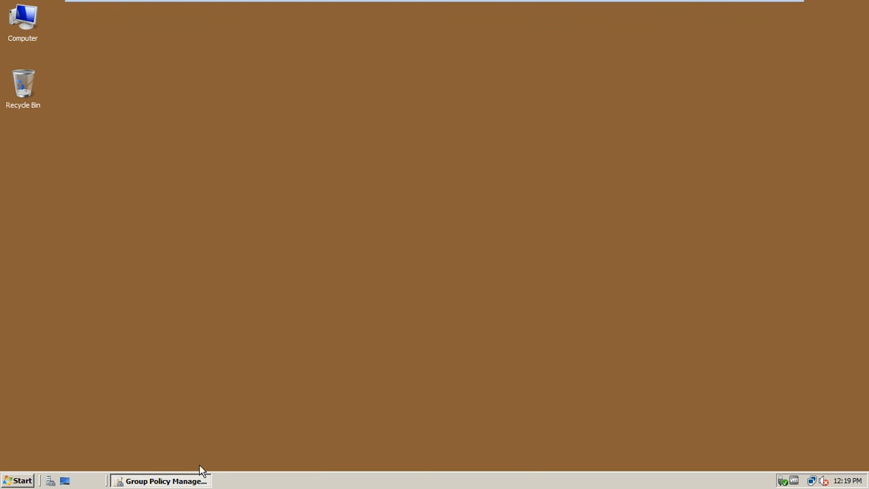
Step: In GPMC, show all settings of the Block Removeable Device installation GPO under Lahore
click(180, 485)
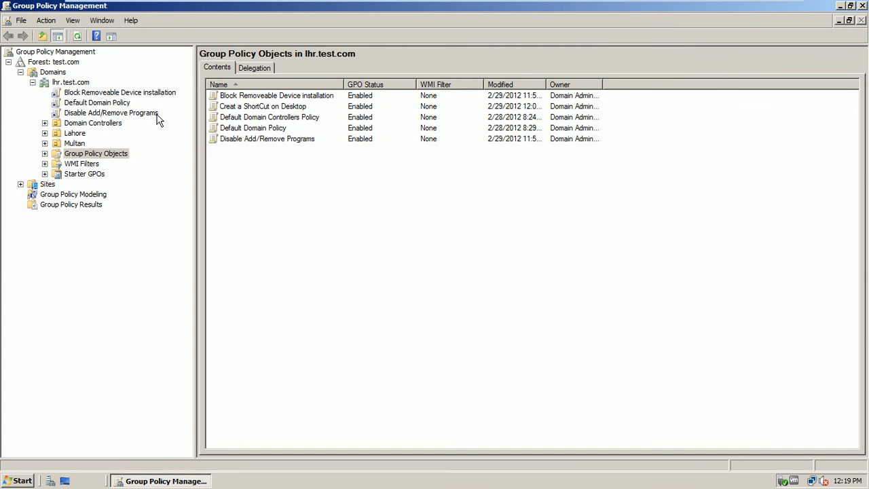
click(73, 133)
click(44, 133)
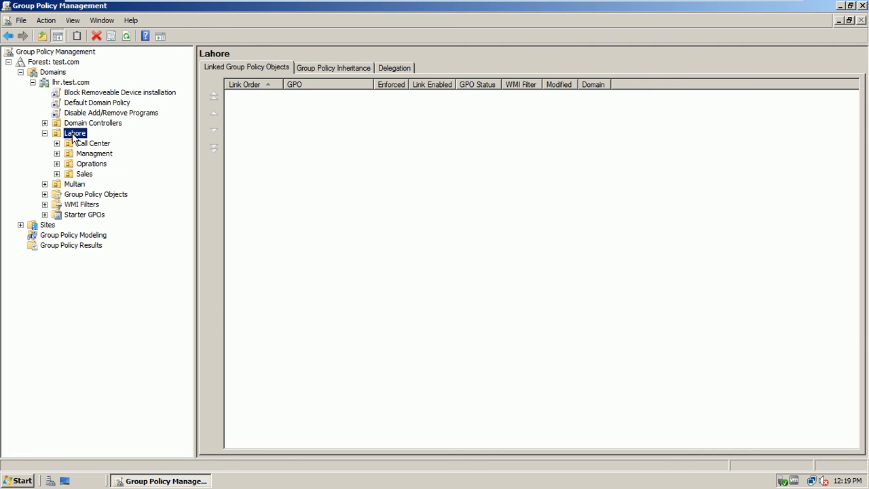
click(109, 93)
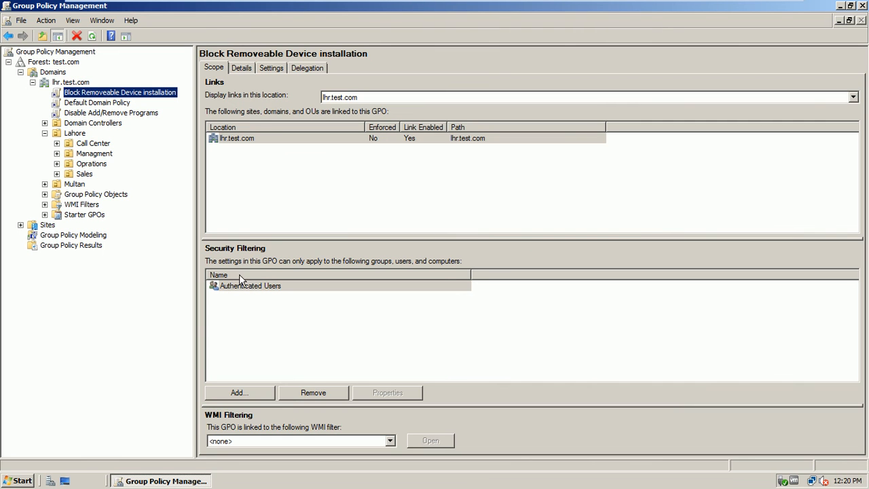
click(271, 69)
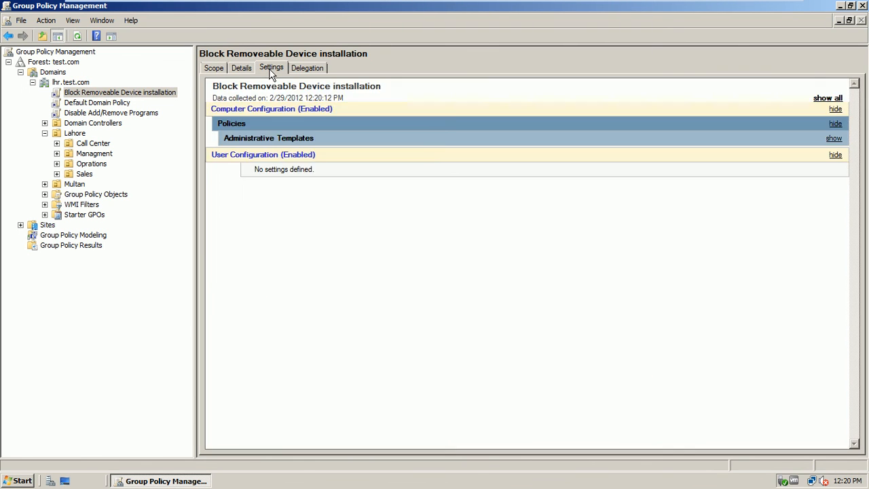
click(825, 99)
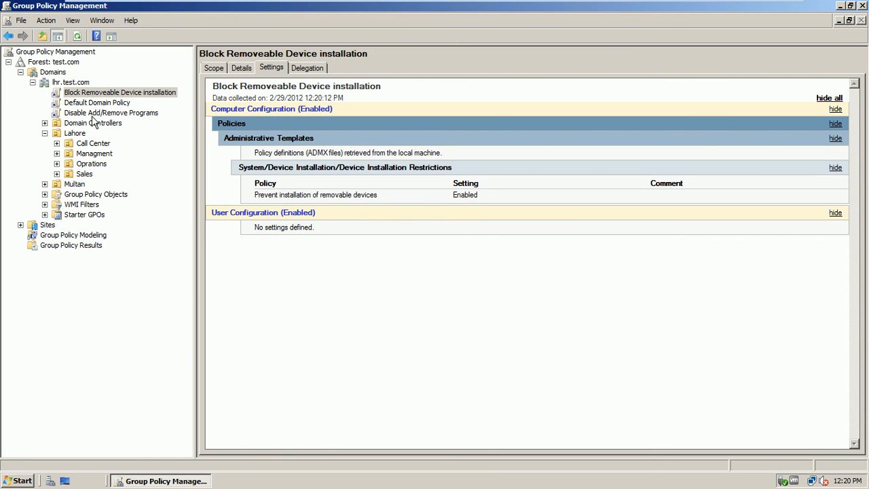
Step: Show the GPO's Scope: linked to lhr.test.com, filtered to Authenticated Users
click(76, 137)
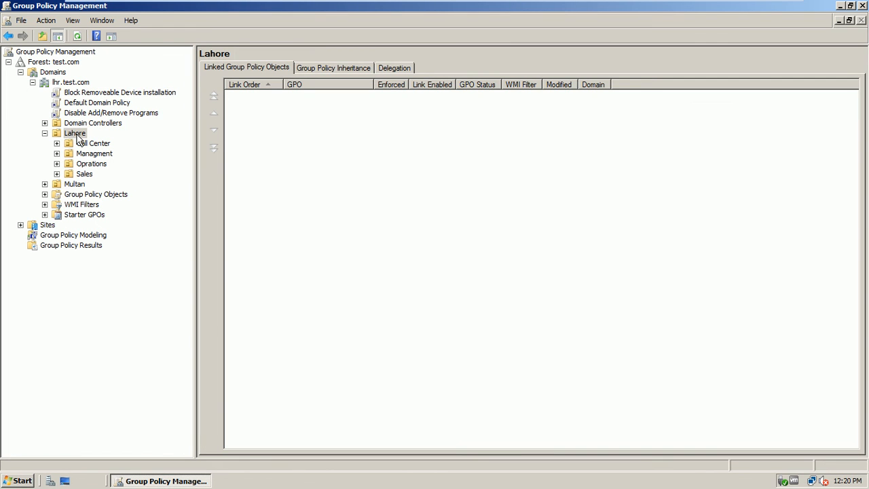
click(99, 95)
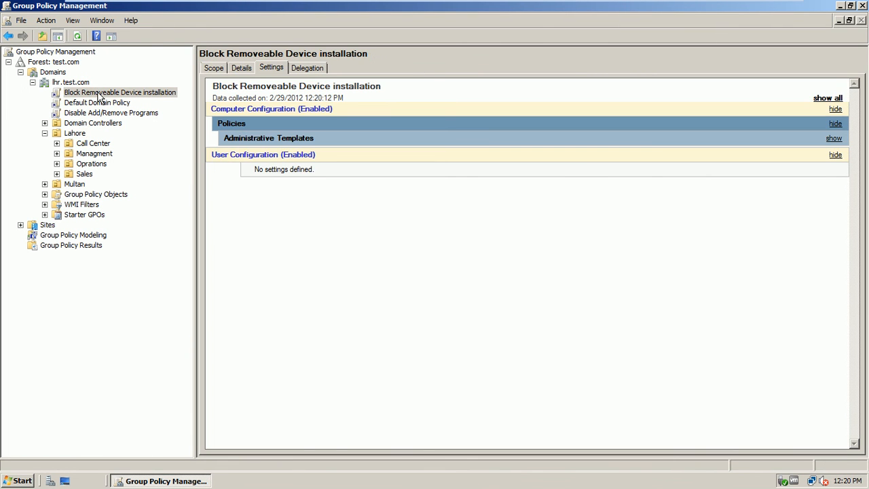
click(213, 68)
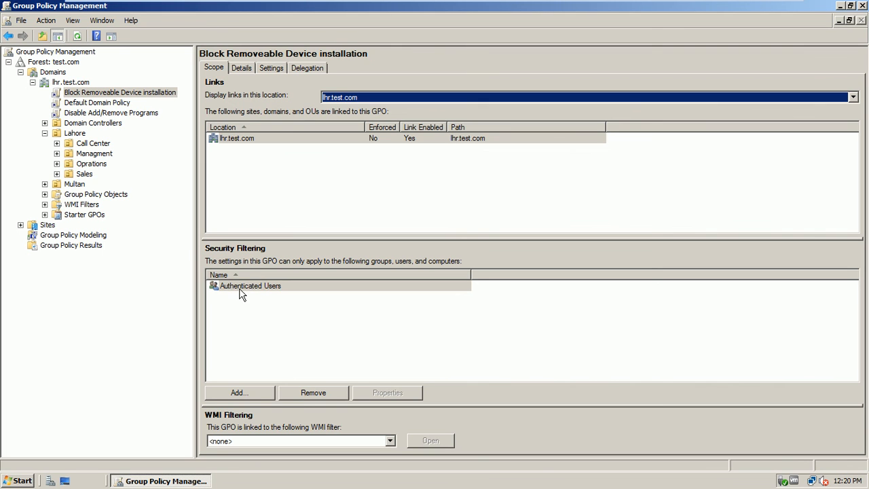
Step: Select Authenticated Users, cancel adding a group to security filtering, and view the GPO's Delegation permissions
click(239, 287)
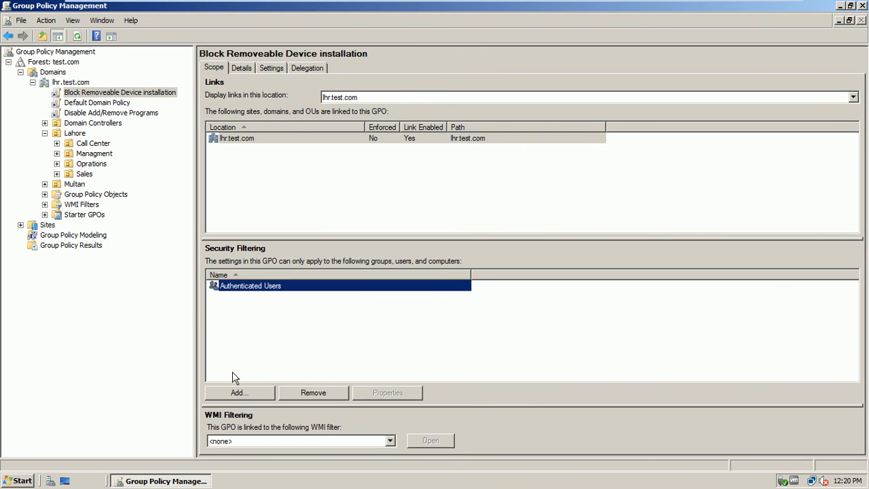
click(237, 393)
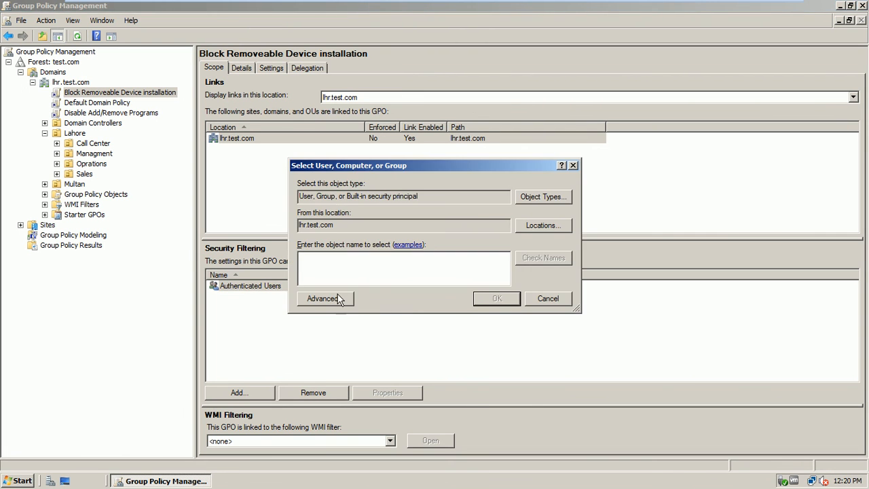
click(544, 299)
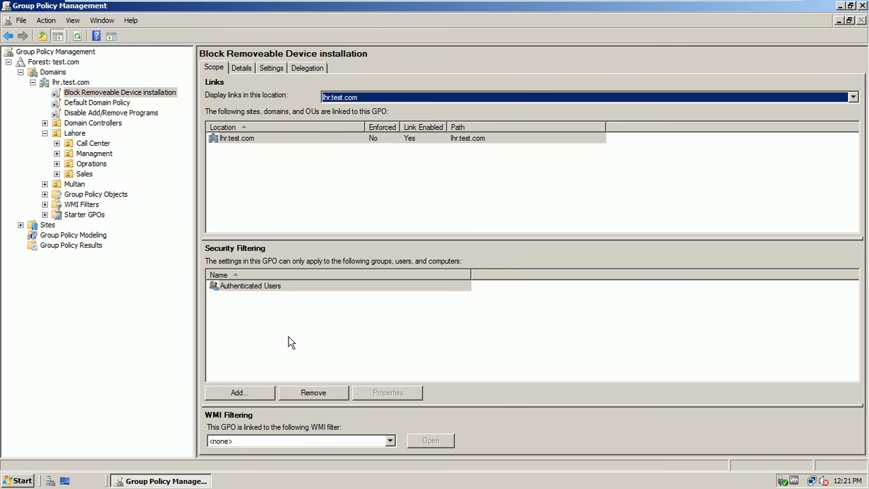
click(307, 68)
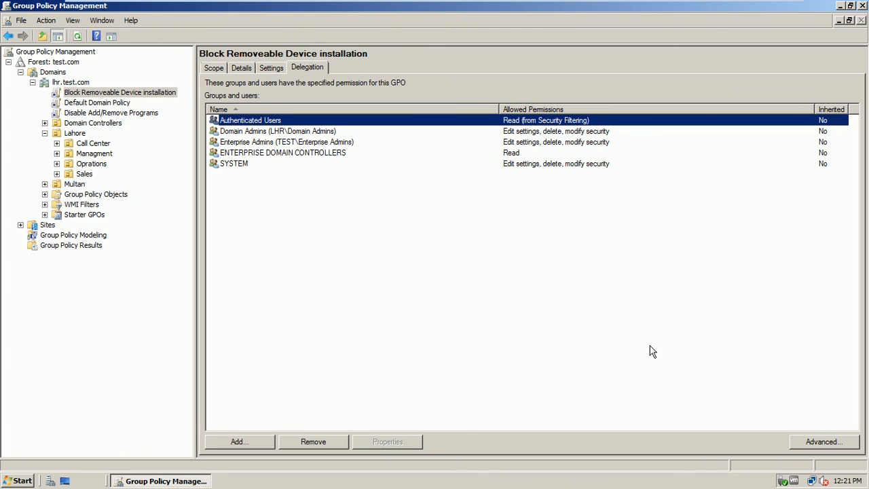
Step: In the GPO's advanced security settings, add the IT Admins group via 'it admin'
click(809, 441)
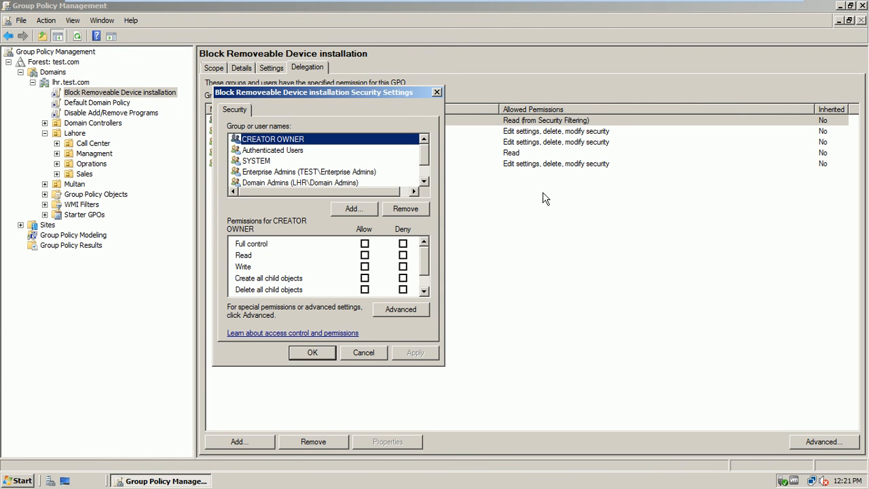
drag(390, 98, 518, 124)
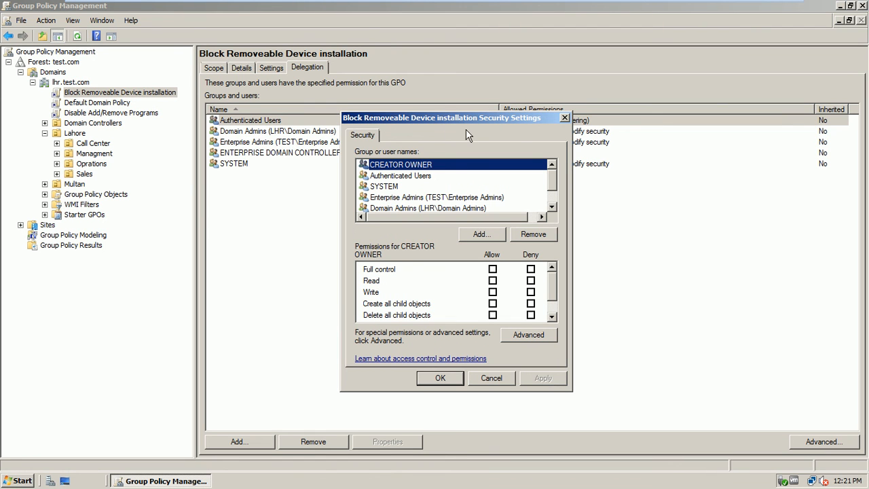
drag(551, 179, 555, 219)
click(497, 237)
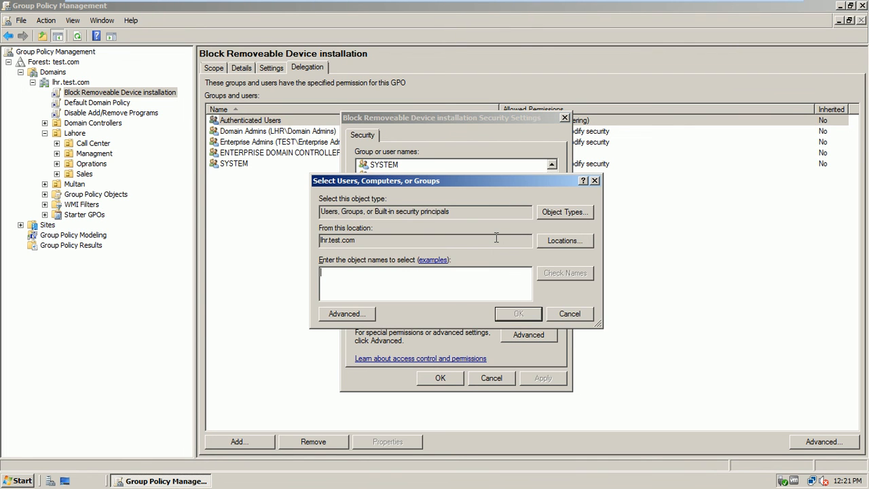
text(it admin)
click(553, 275)
click(516, 313)
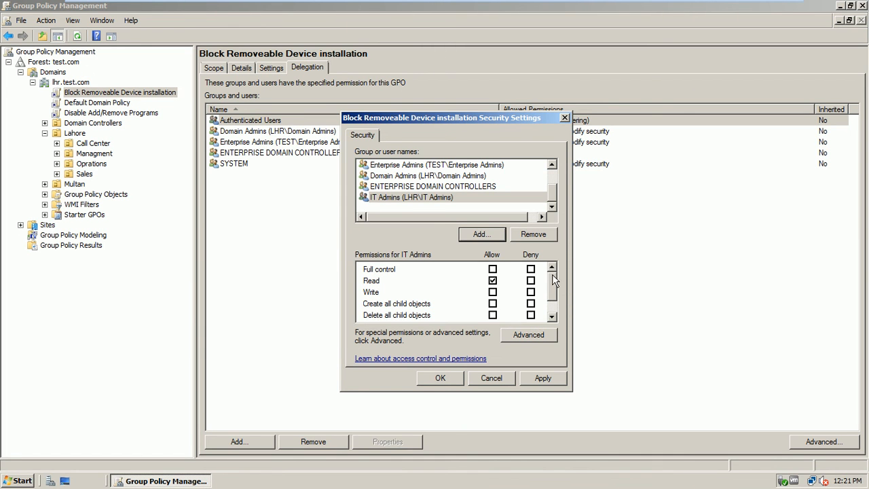
Step: Deny IT Admins the Apply group policy permission, confirm the warning, and save
scroll(554, 292, down, 2)
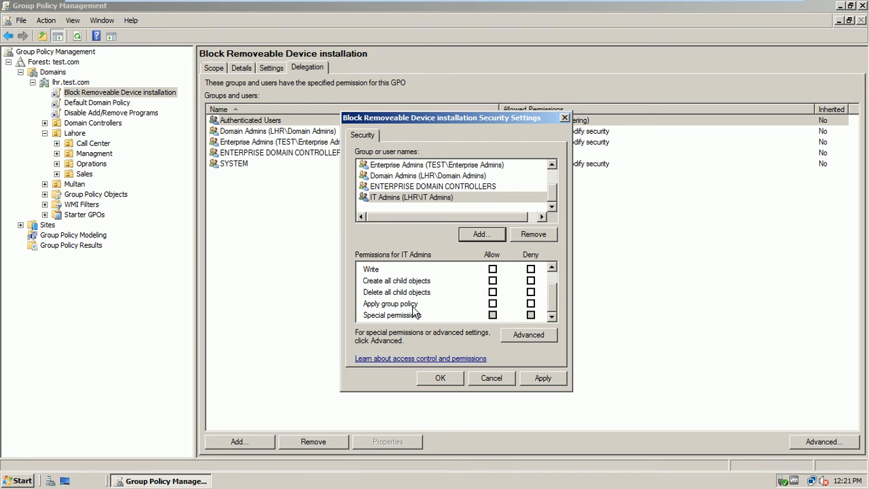
click(531, 304)
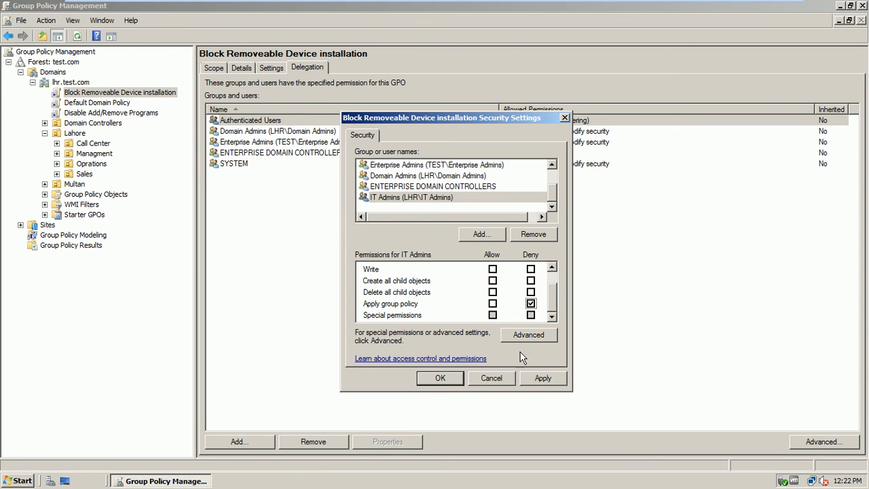
click(536, 377)
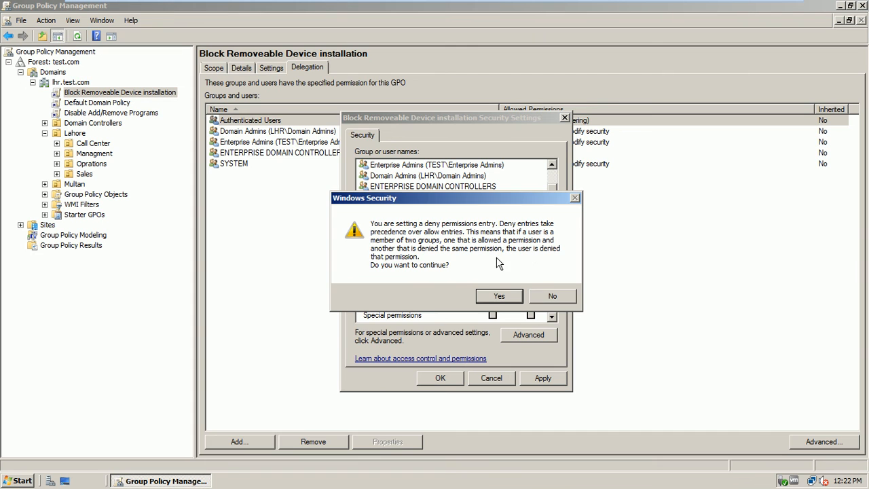
click(499, 296)
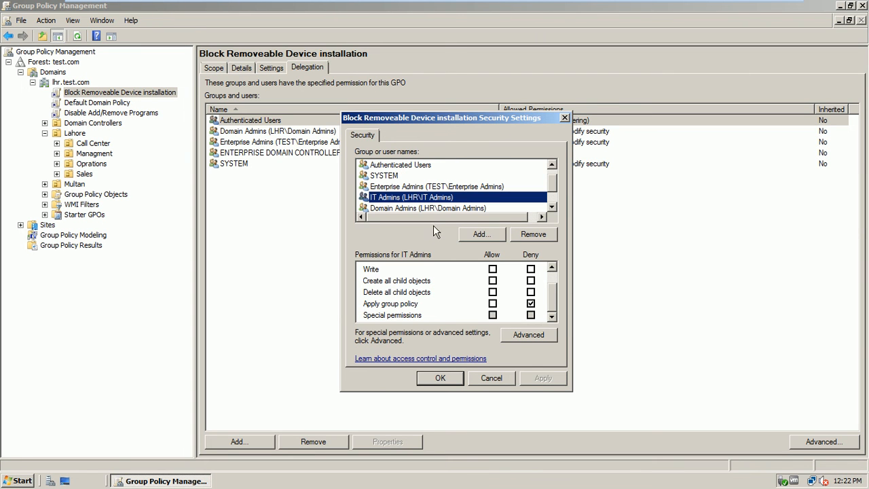
click(440, 378)
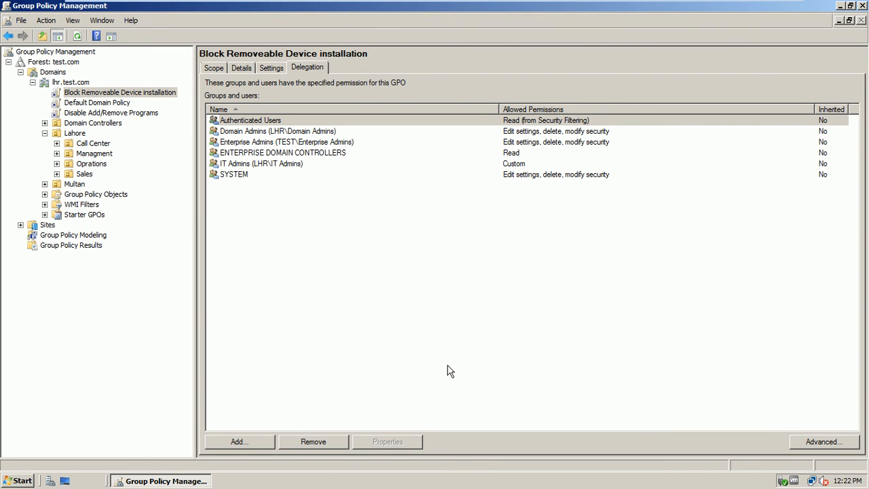
click(517, 165)
click(275, 176)
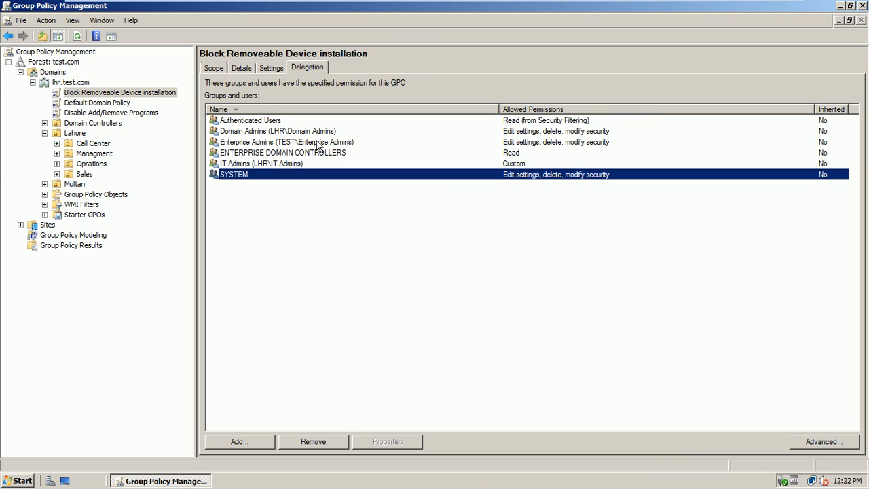
click(279, 165)
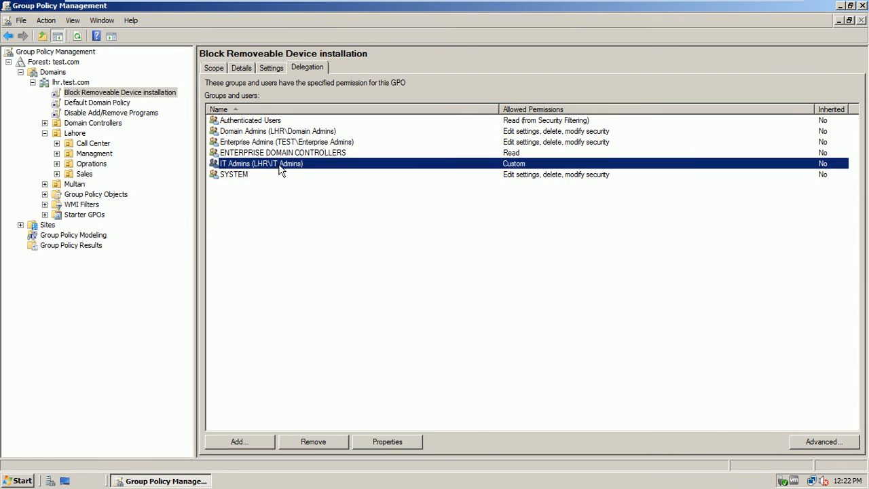
click(218, 70)
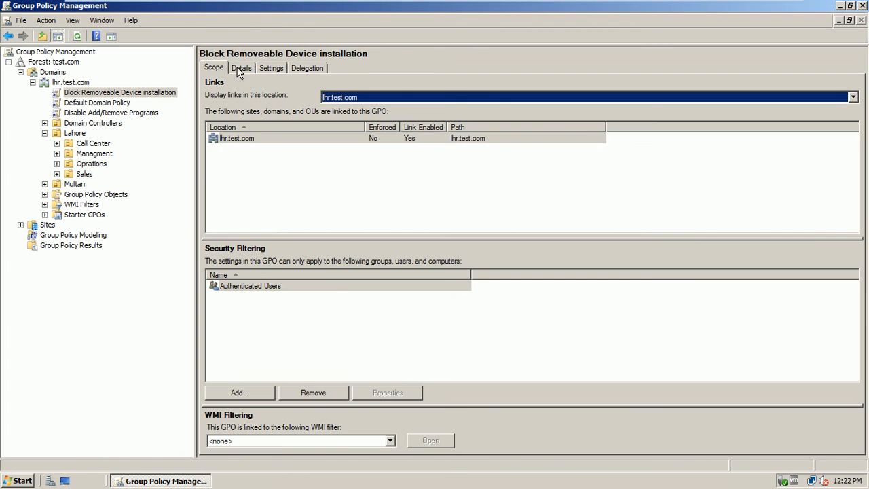
click(239, 69)
click(270, 69)
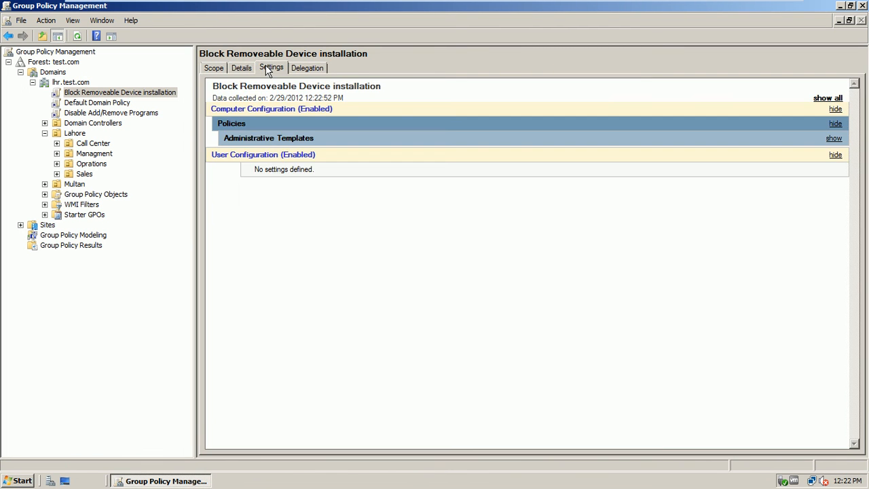
click(828, 98)
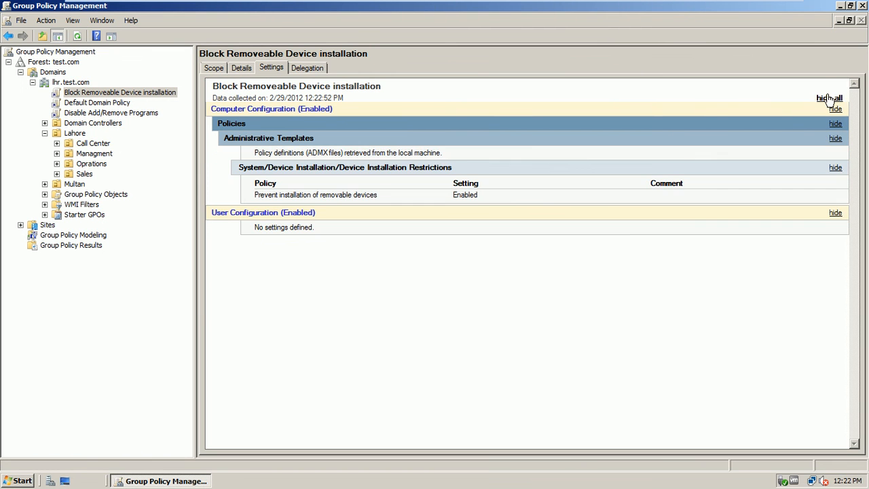
click(308, 69)
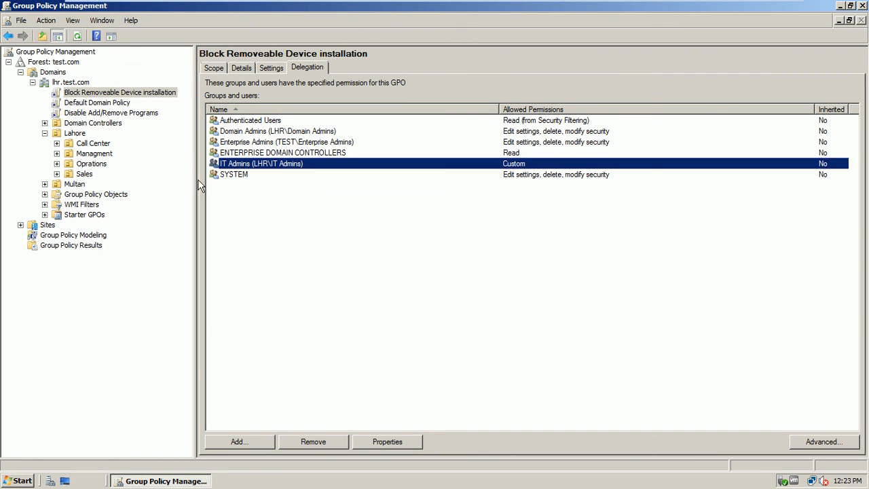
click(147, 95)
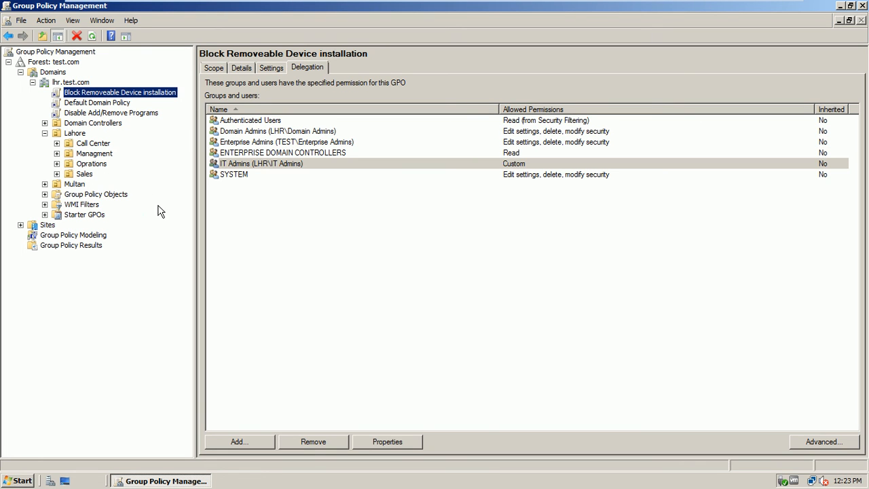
mouse_move(591, 5)
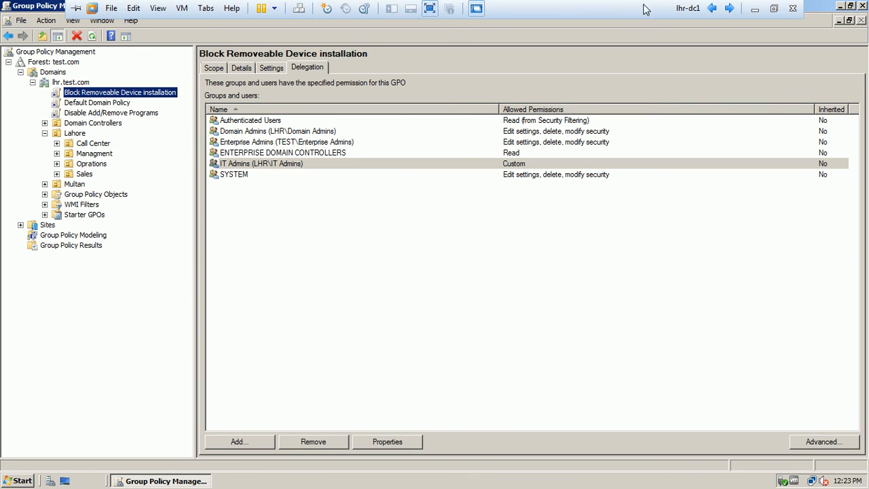
Step: Minimise the VM and resume the PowerPoint slide show from the current slide
click(756, 10)
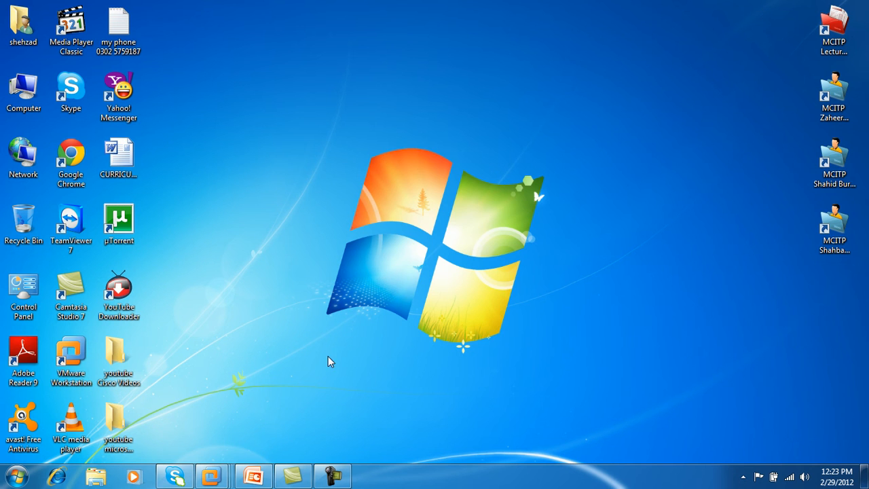
click(253, 479)
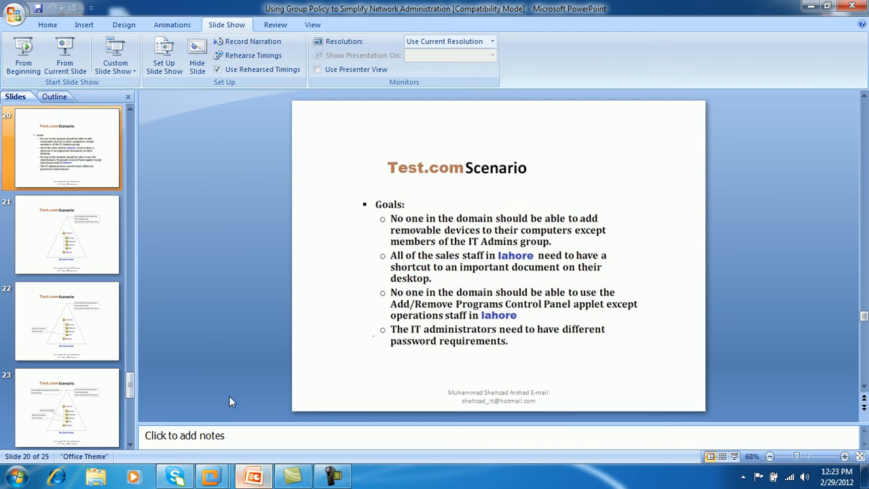
click(70, 64)
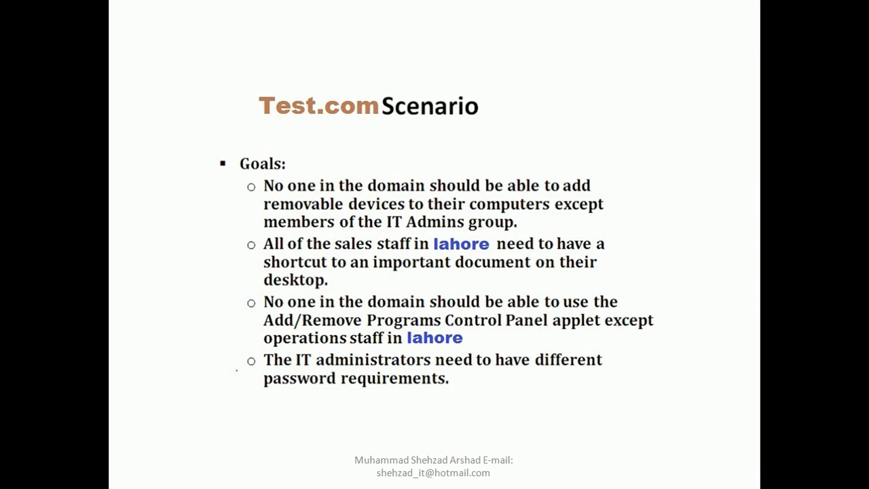
Step: Draw a red Felt Tip Pen line beneath Goals on the Test.com Scenario slide
right_click(364, 138)
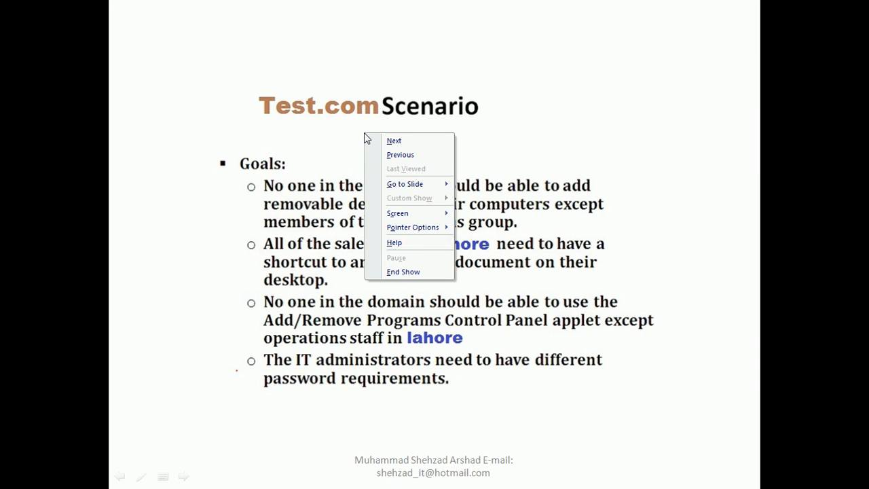
mouse_move(419, 228)
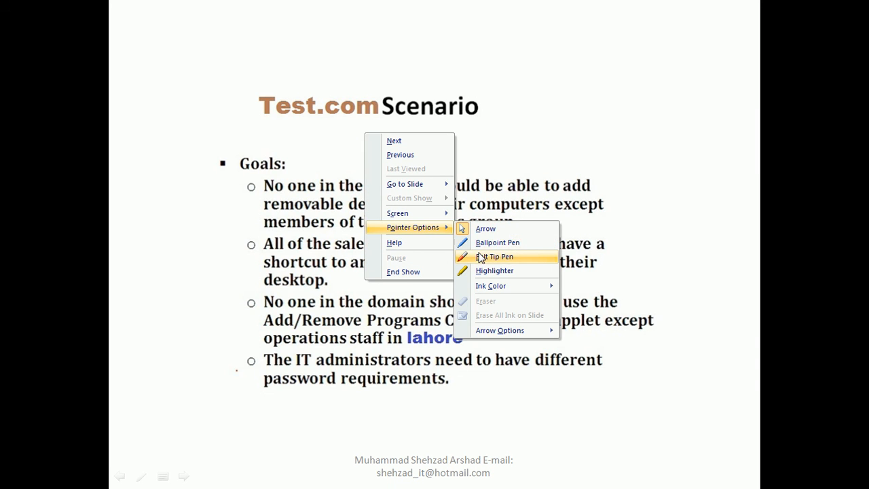
click(494, 256)
mouse_move(267, 175)
mouse_down()
mouse_move(360, 178)
mouse_move(434, 158)
mouse_move(556, 153)
mouse_up()
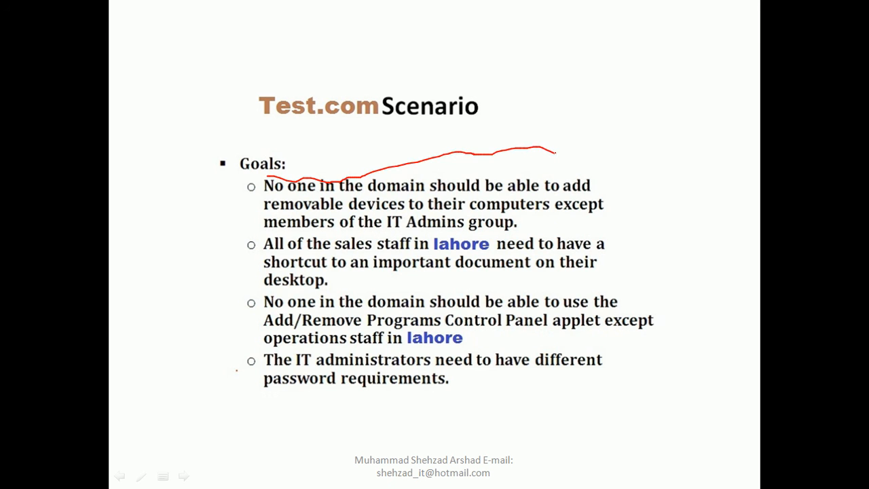
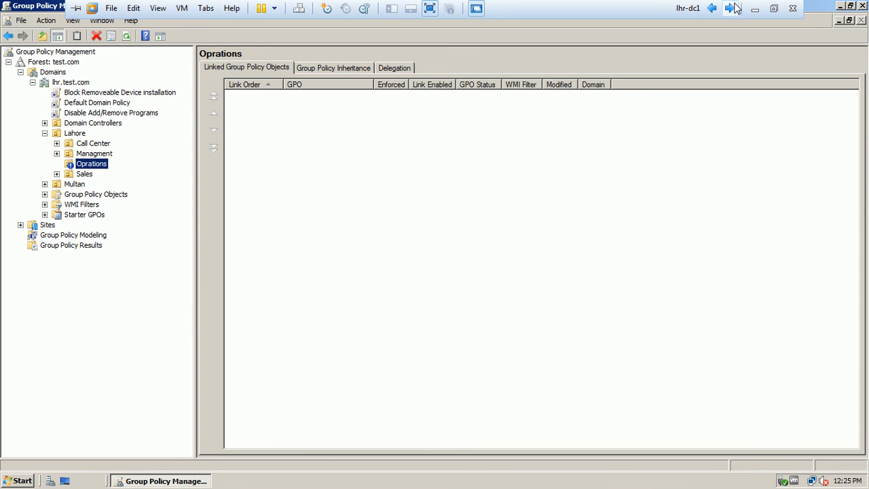
Step: Present the Test.com Scenario goals slide from slide 20 in PowerPoint, then end the show
click(754, 9)
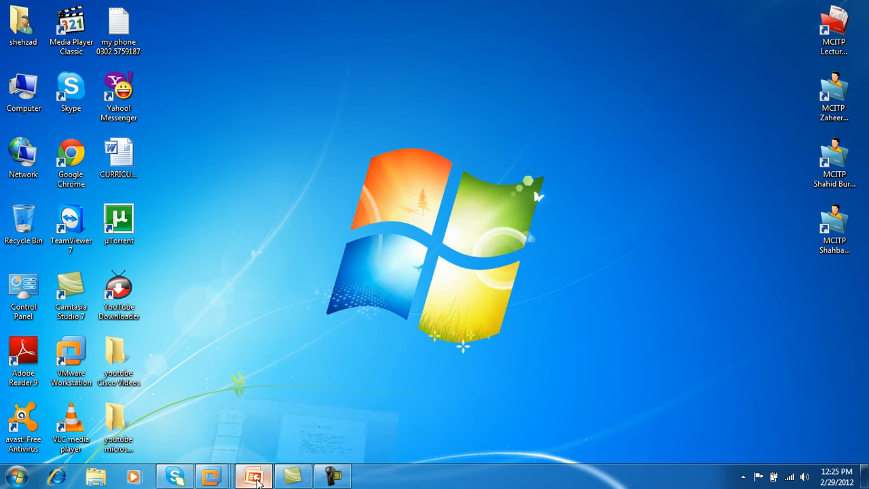
click(271, 474)
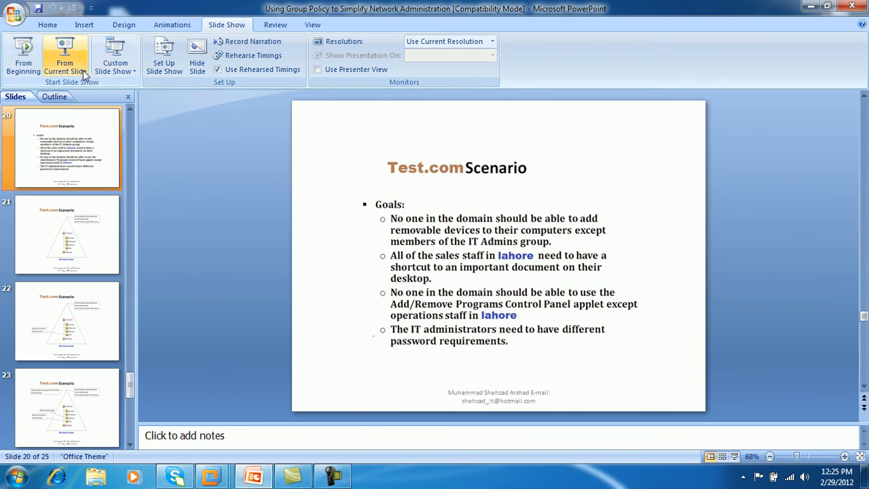
click(64, 57)
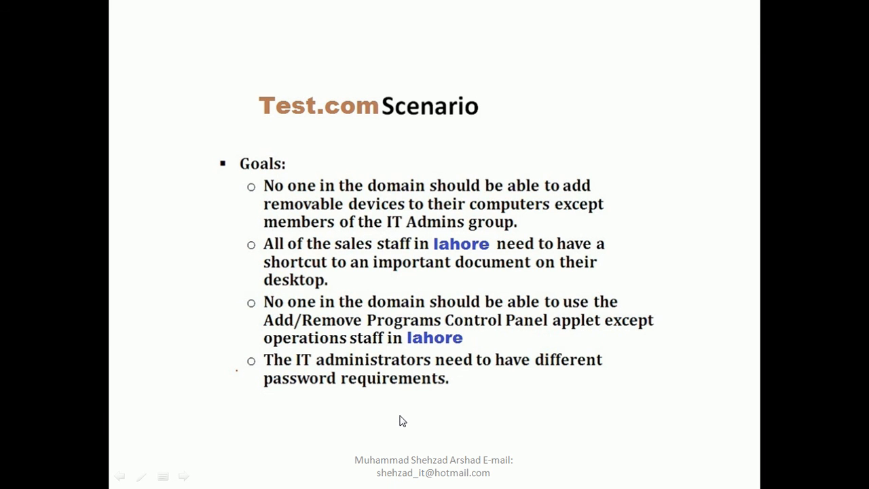
key(Escape)
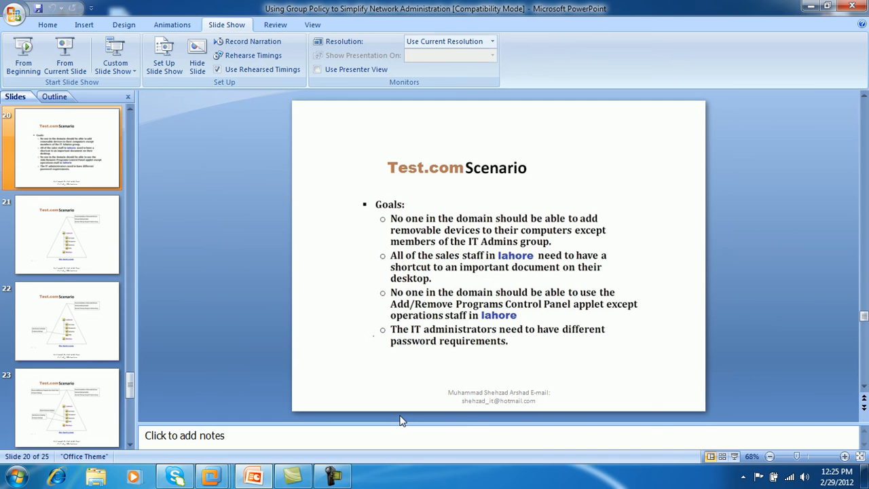
Step: Minimise PowerPoint and the Camtasia recorder window
click(811, 7)
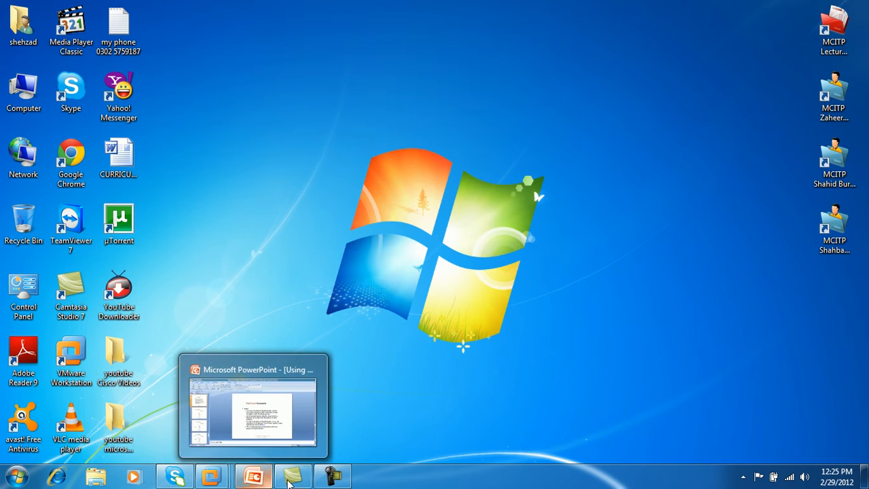
click(290, 477)
click(292, 479)
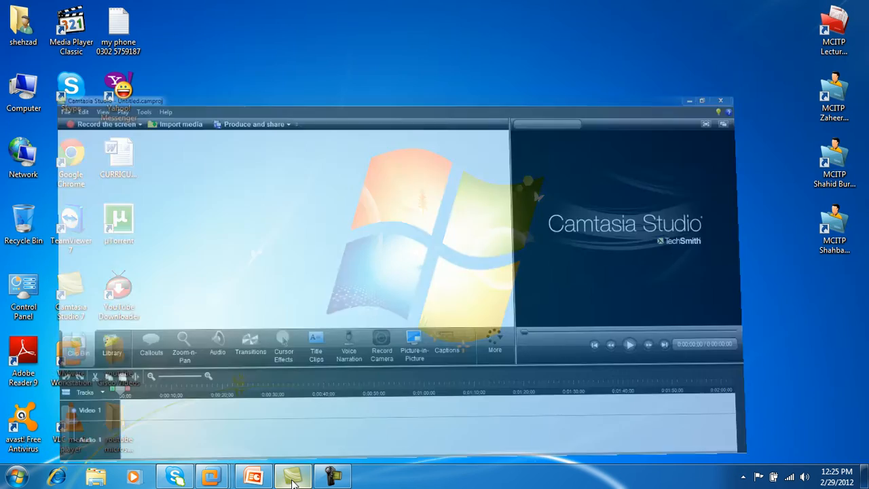
Step: On the domain controller, show Group Policy Results in a restored window, then move to the next VM
click(479, 388)
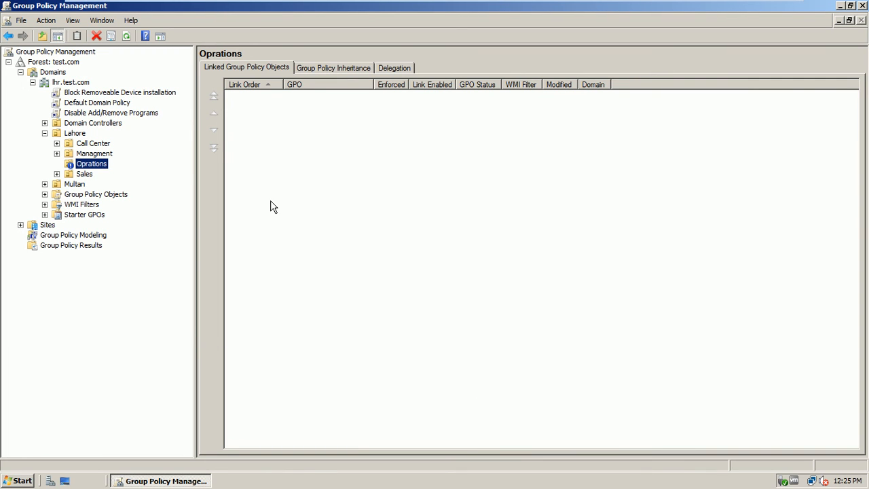
click(89, 248)
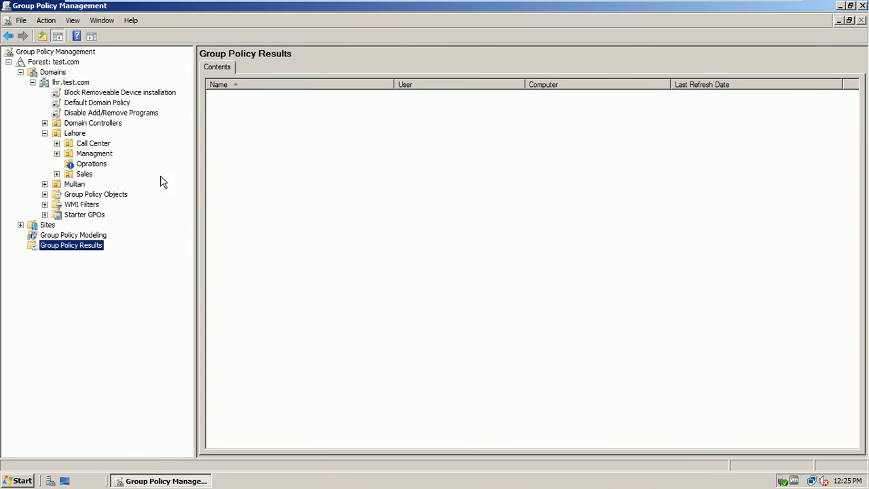
click(850, 5)
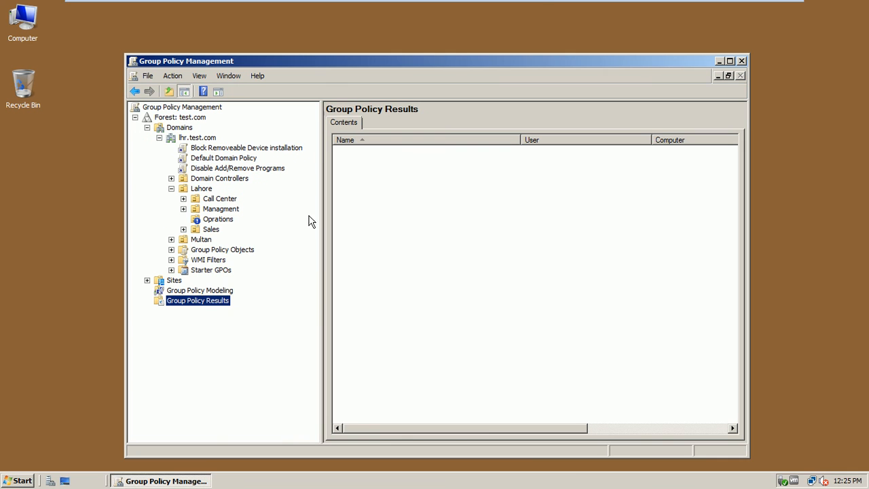
mouse_move(621, 6)
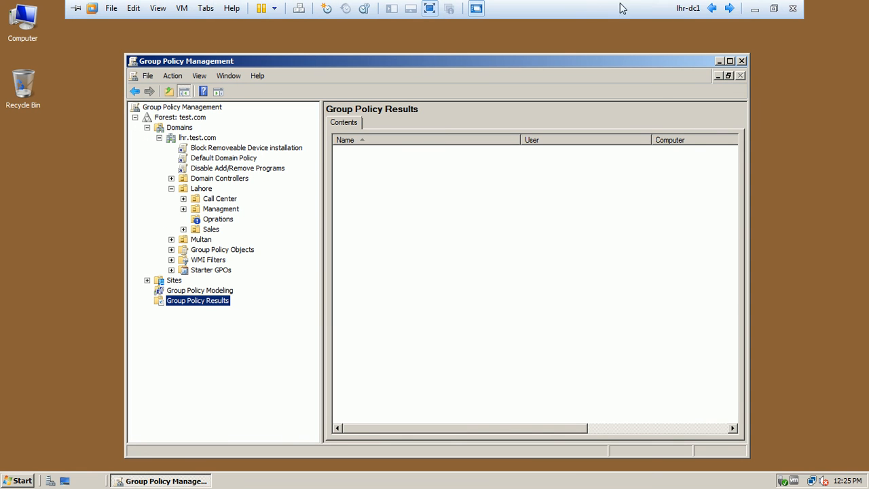
click(730, 8)
Step: Switch to LHR-CL1 and sign in as Administrator with the account password
click(731, 8)
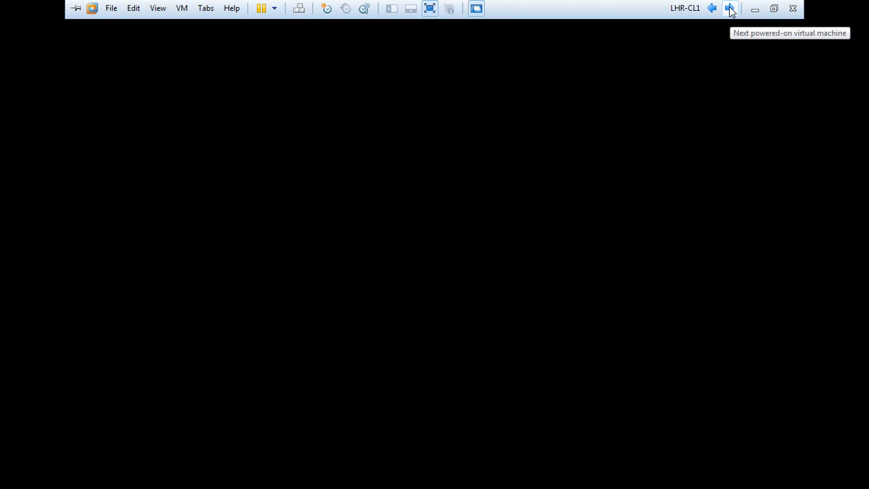
click(425, 323)
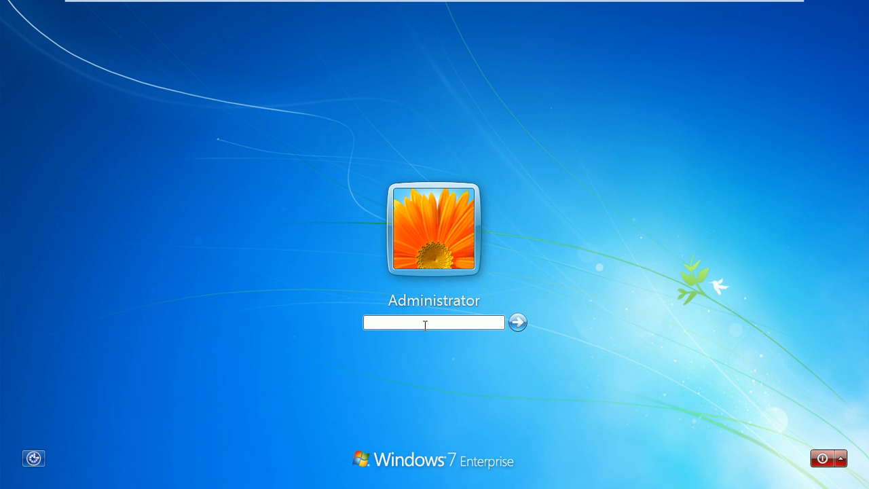
text(Pa$)
key(Return)
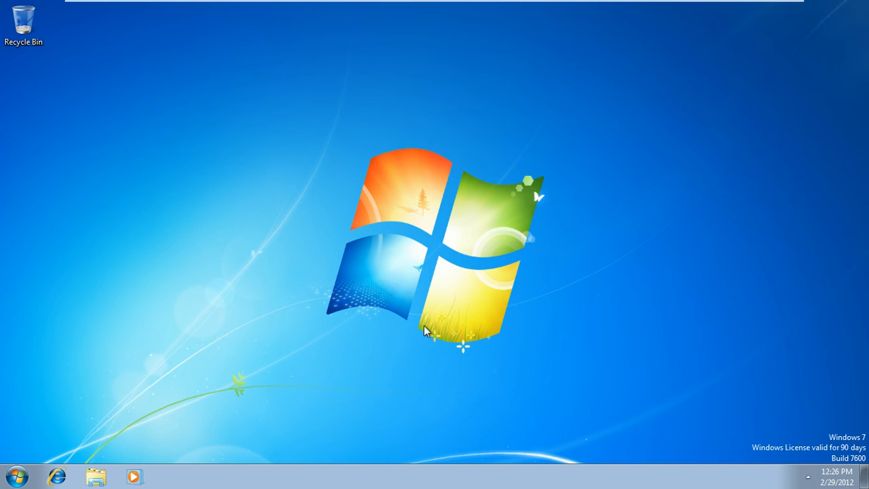
Step: Attempt to join lhr-cli1 to domain lhr.test.com and dismiss the unreachable domain controller error
click(18, 476)
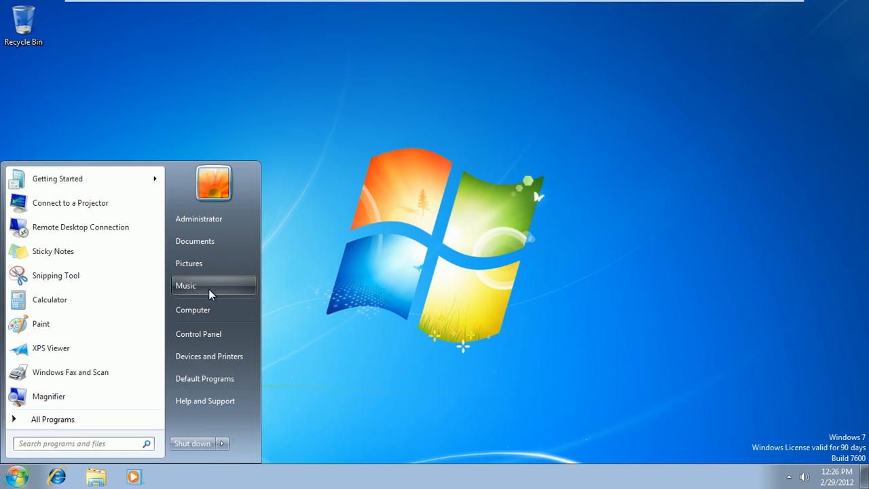
right_click(210, 311)
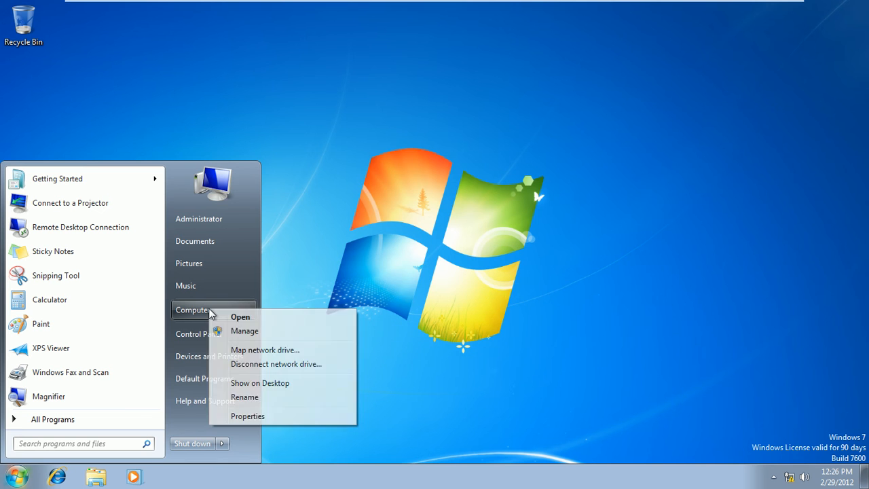
click(249, 416)
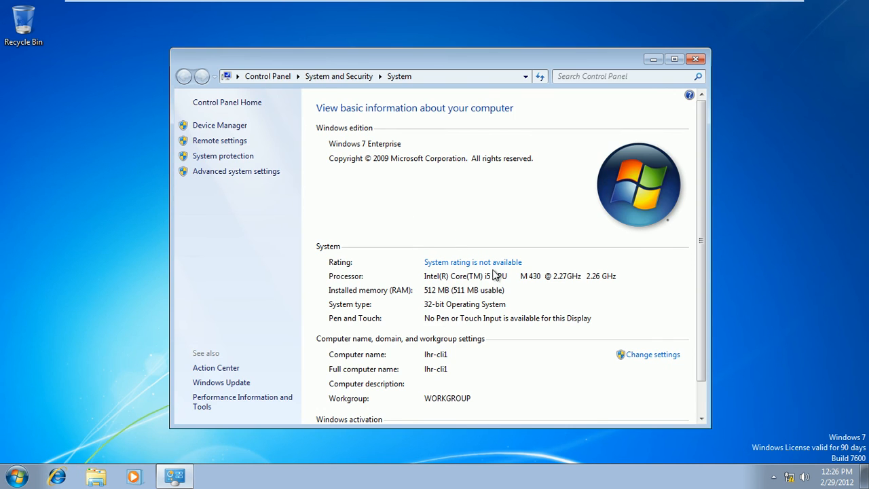
click(653, 355)
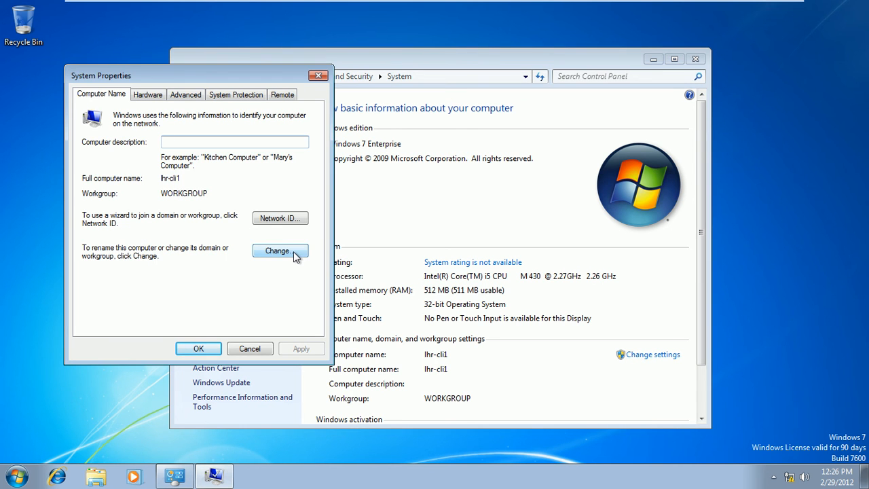
click(275, 251)
click(127, 250)
click(120, 255)
text(lhr.test.com)
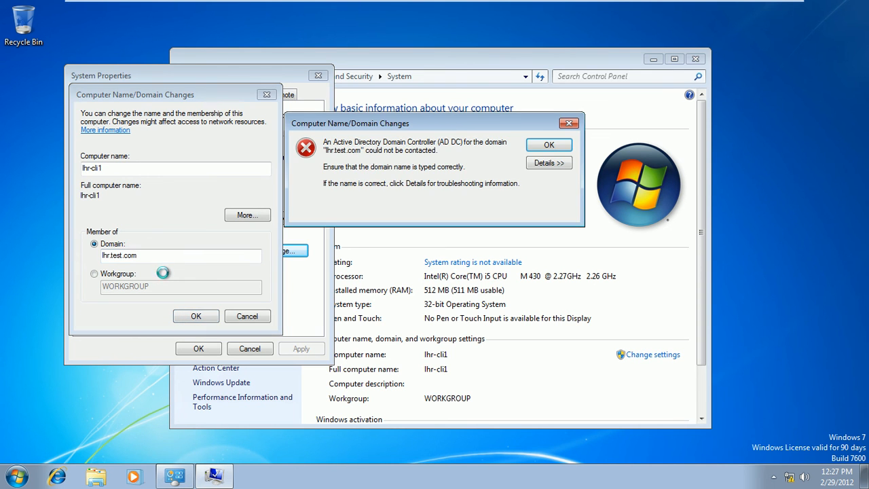
click(566, 146)
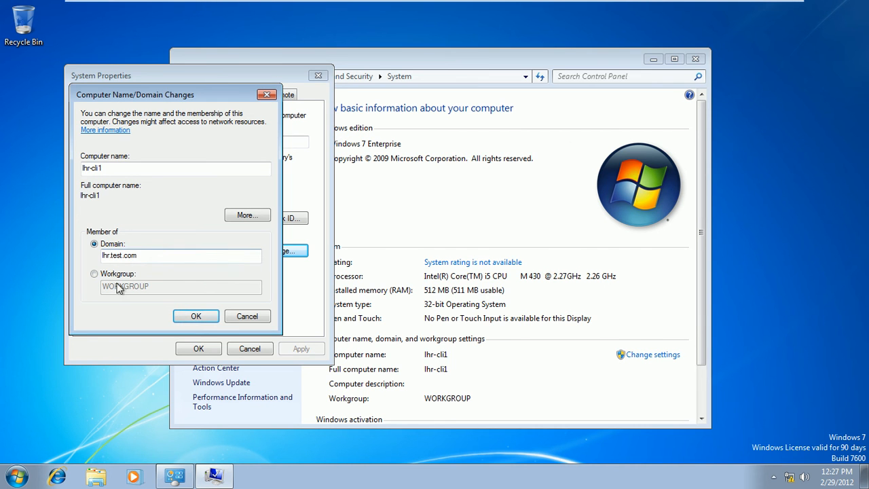
Step: On lhr-dc1, turn Windows Firewall off through Control Panel and close the Firewall window
mouse_move(732, 7)
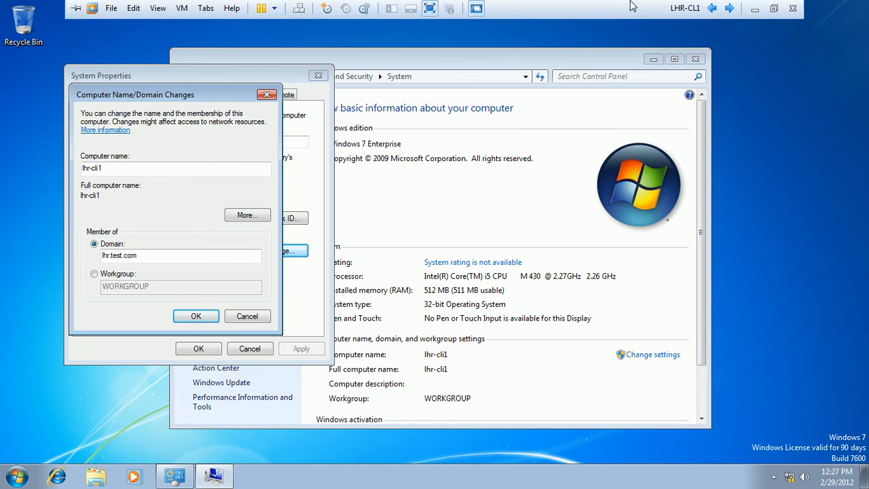
click(730, 9)
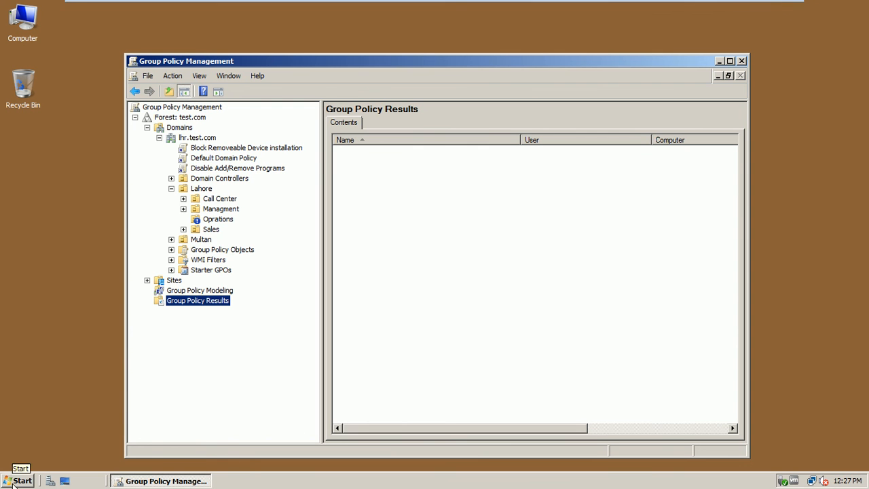
click(20, 481)
click(201, 314)
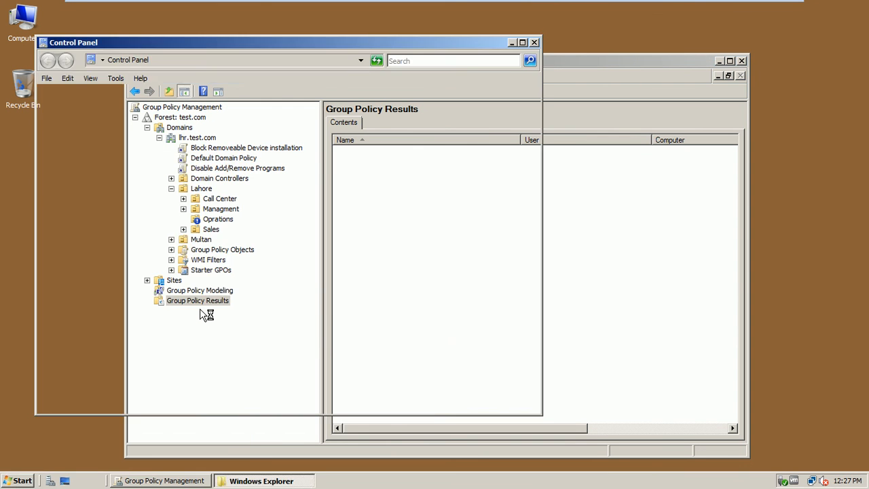
double_click(287, 363)
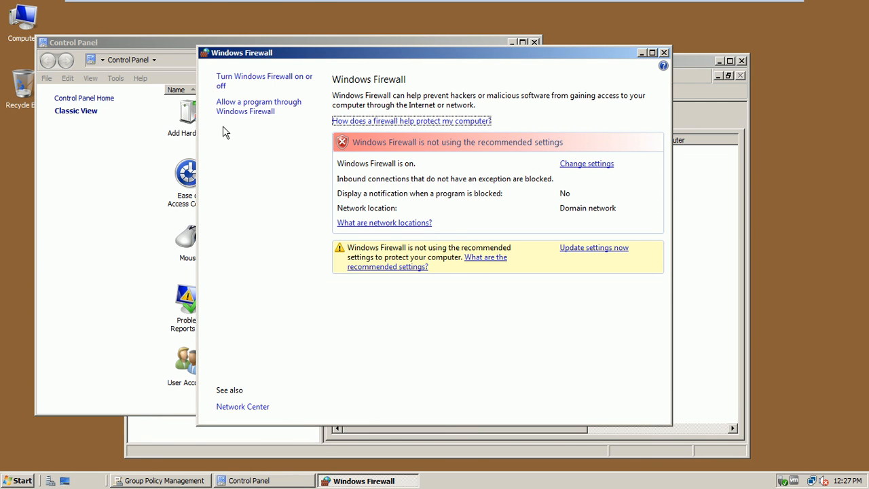
click(261, 78)
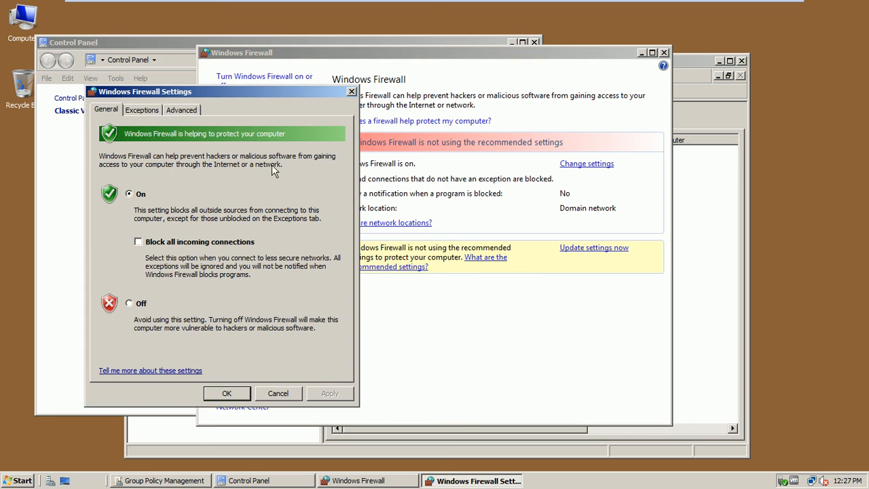
click(136, 306)
click(217, 393)
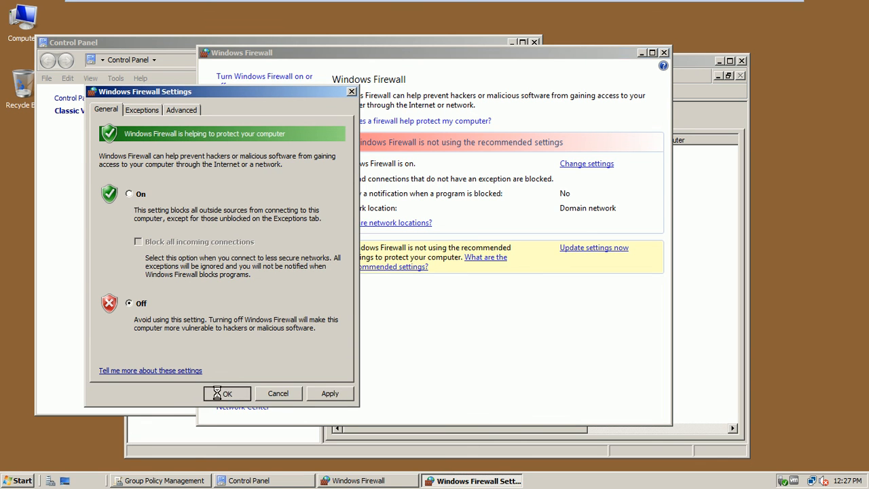
click(663, 53)
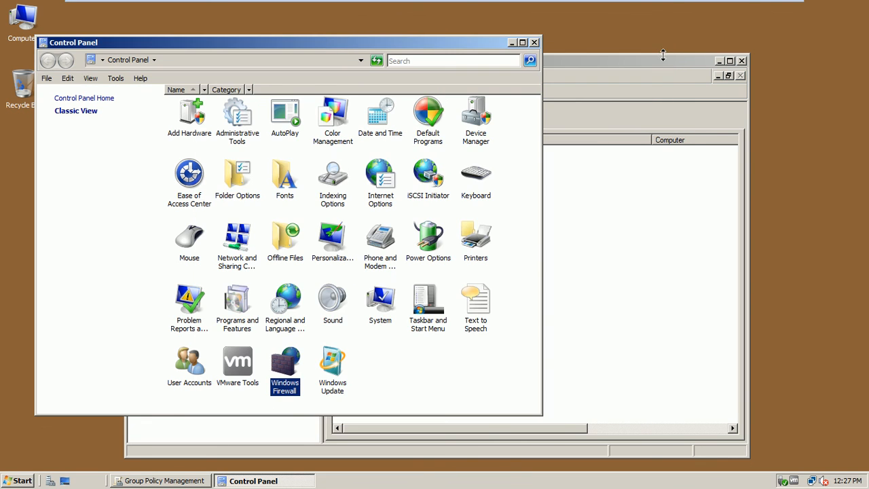
Step: Switch to LHR-CL1 and launch Command Prompt by searching for cmd
click(732, 7)
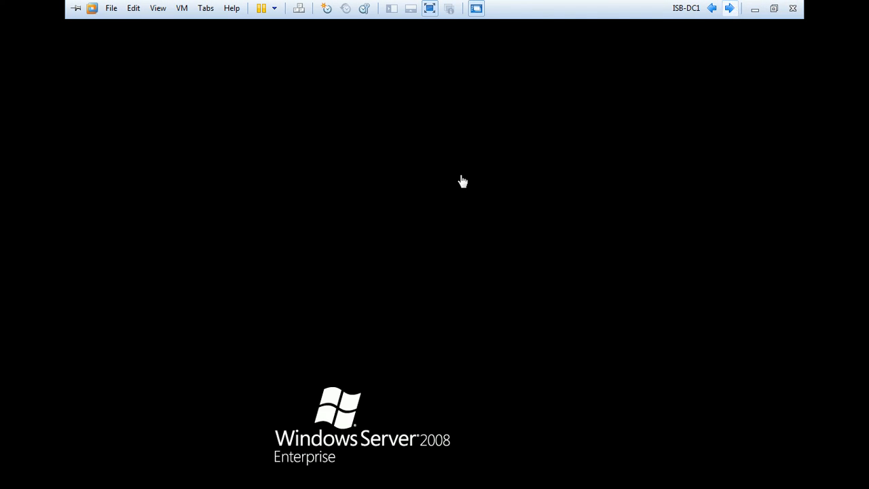
click(733, 7)
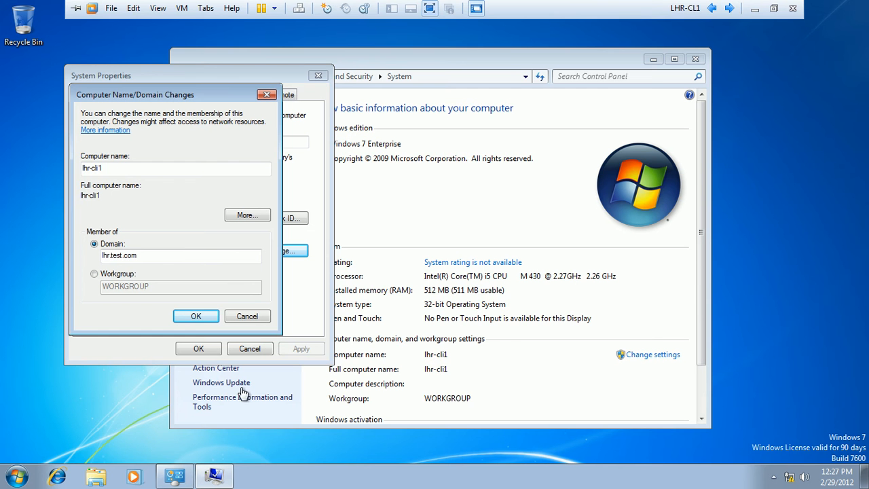
click(16, 476)
click(44, 443)
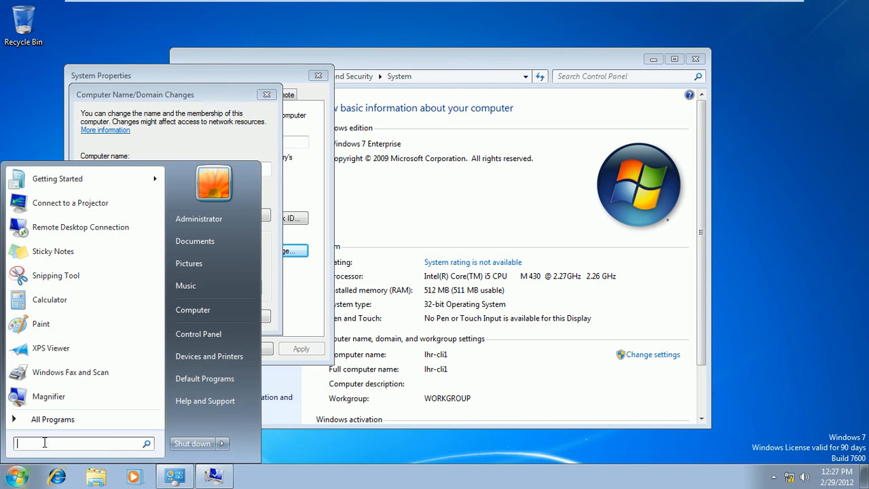
text(cmd)
key(Return)
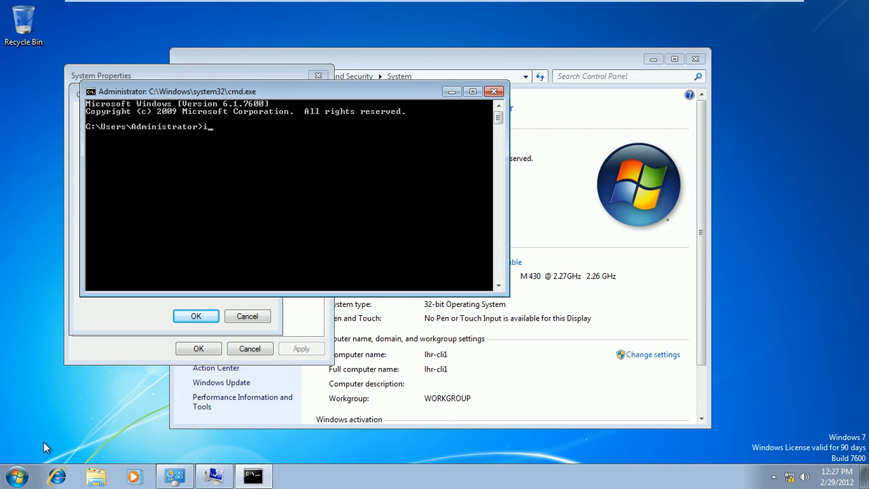
Step: Run ipconfig, then ping 192.168.10.51 to test connectivity to the domain controller
text(ipconfig)
key(Return)
text(ping 192.168.10.)
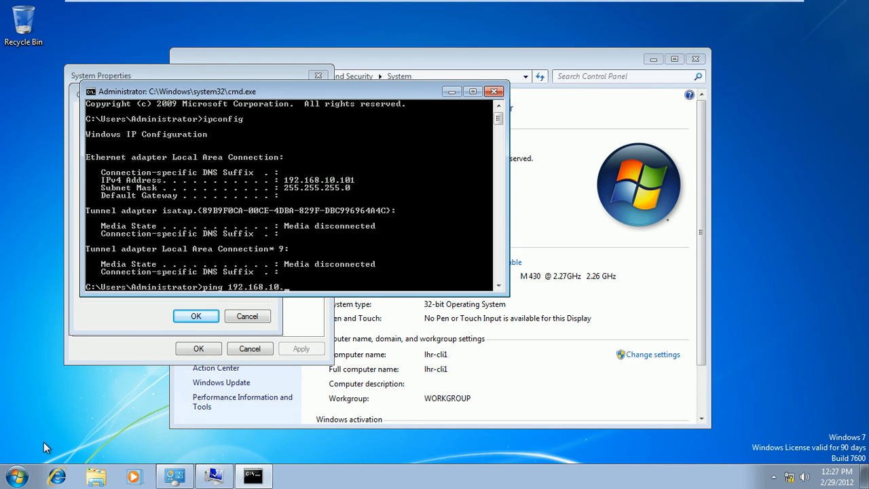
text(51)
key(Return)
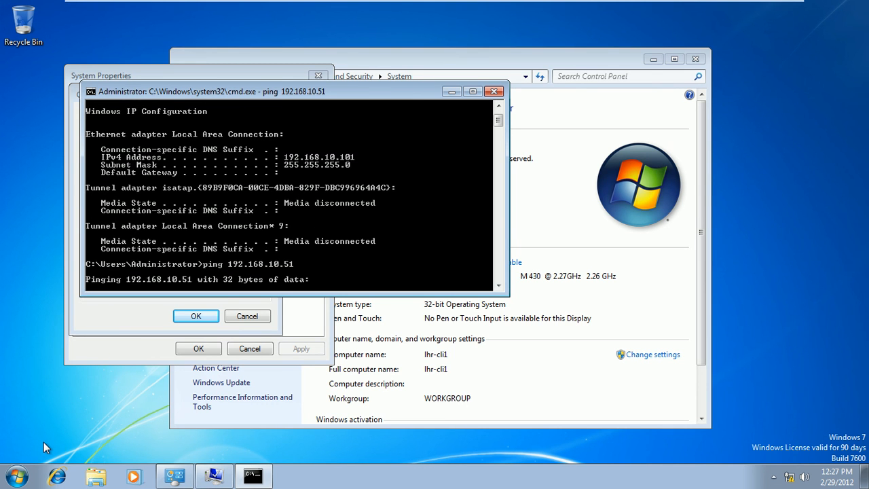
Step: Close Command Prompt, leave full screen, and maximise the VMware Workstation window
click(495, 91)
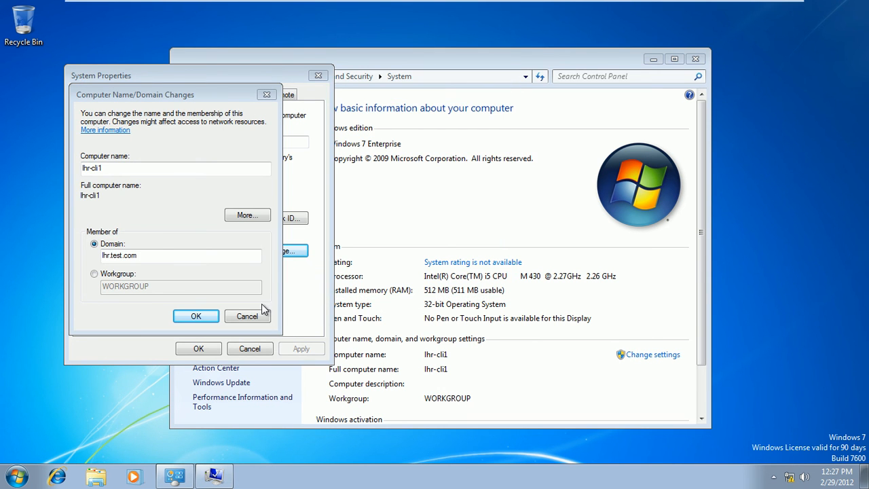
mouse_move(600, 5)
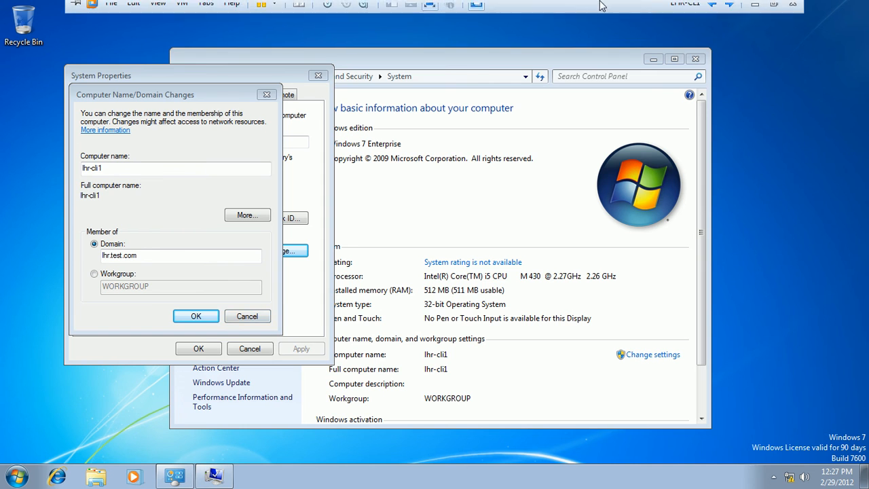
click(773, 4)
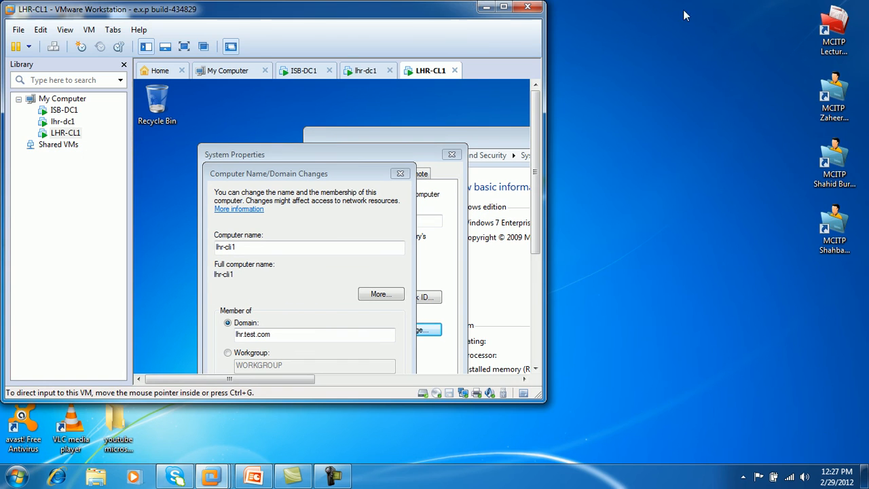
double_click(467, 11)
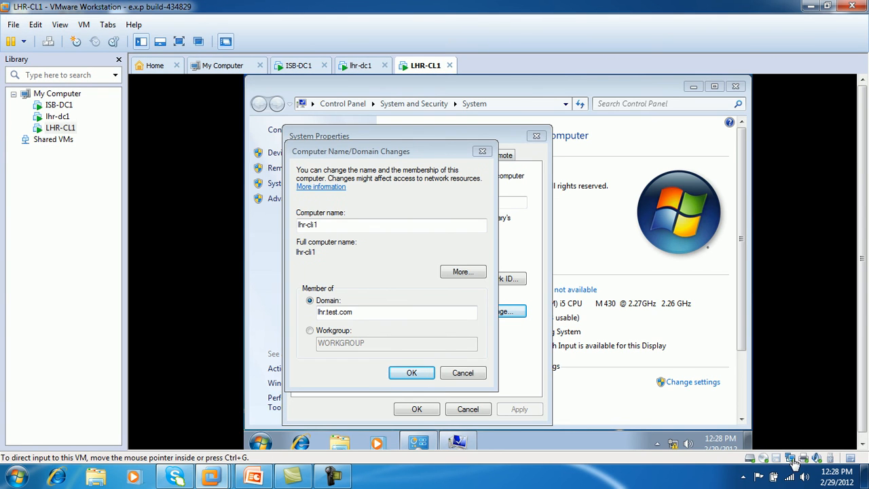
Step: Switch LHR-CL1's network adapter from NAT to Host-only networking
click(790, 459)
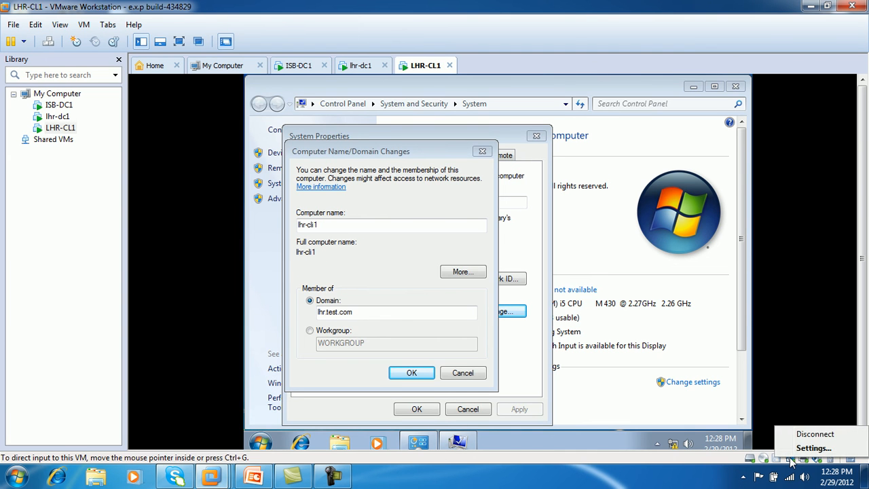
click(801, 448)
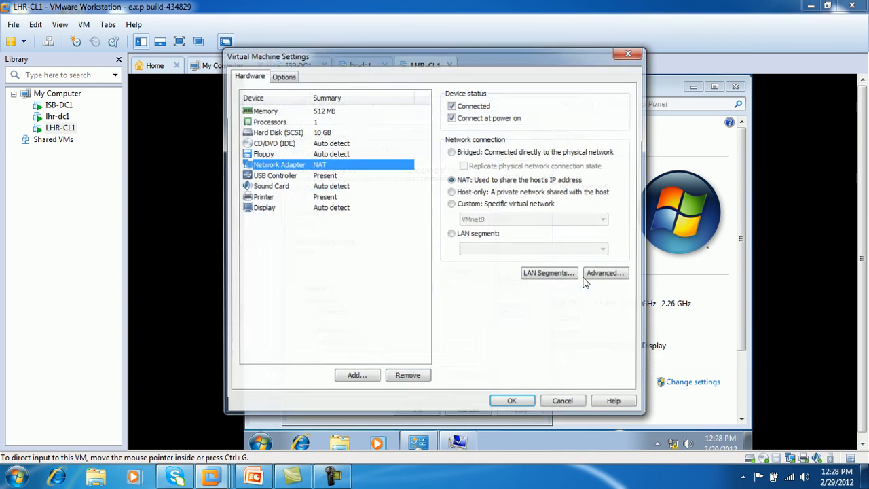
click(468, 195)
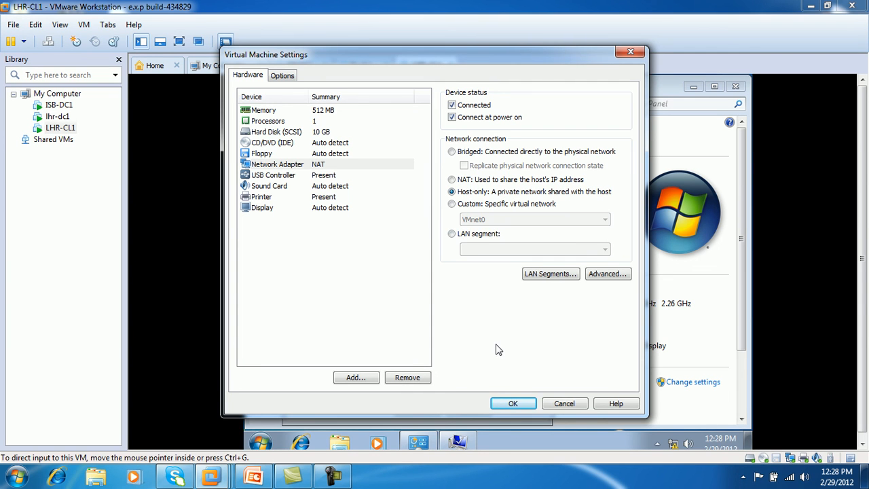
click(512, 403)
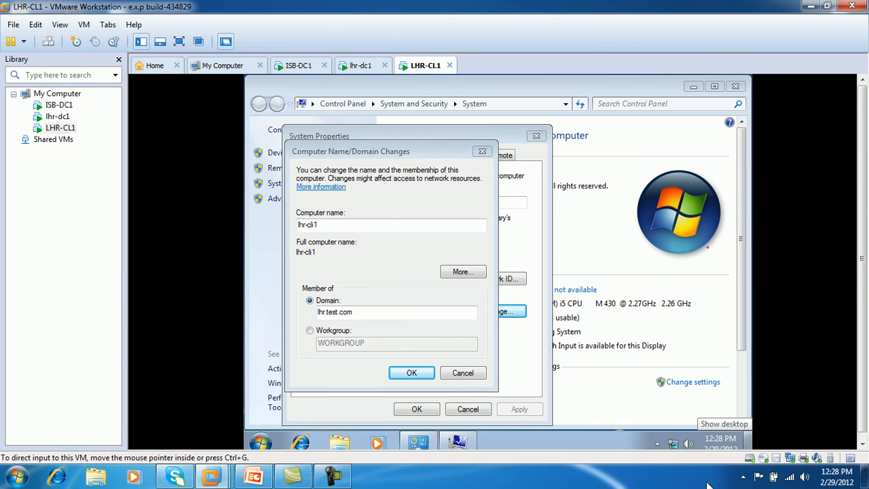
Step: Return to full screen and confirm joining lhr.test.com using the domain administrator credentials
click(179, 41)
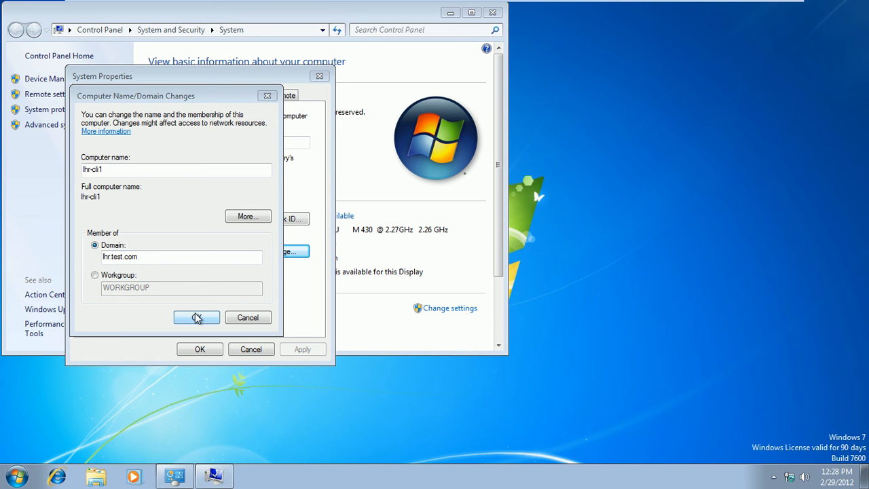
click(197, 316)
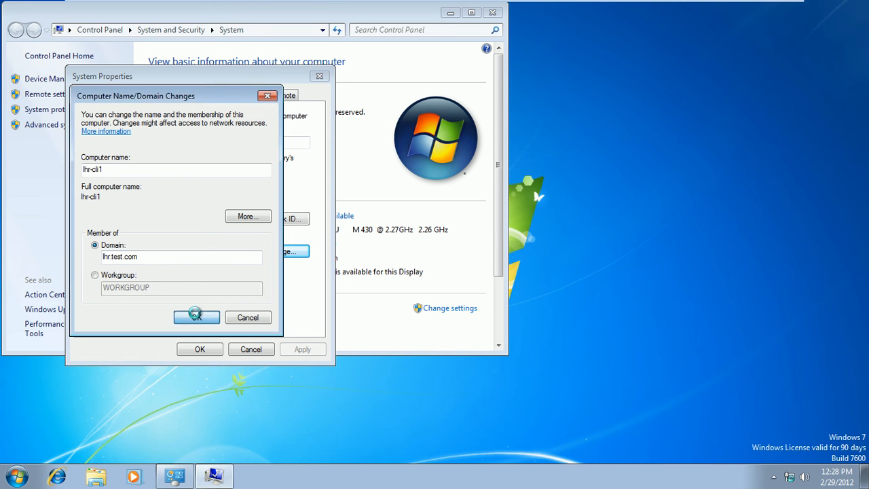
text(administrator)
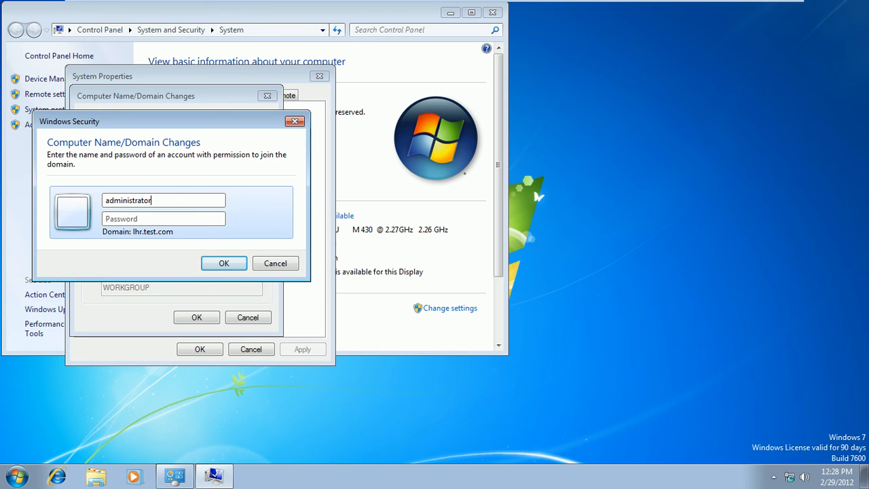
text(********)
click(226, 263)
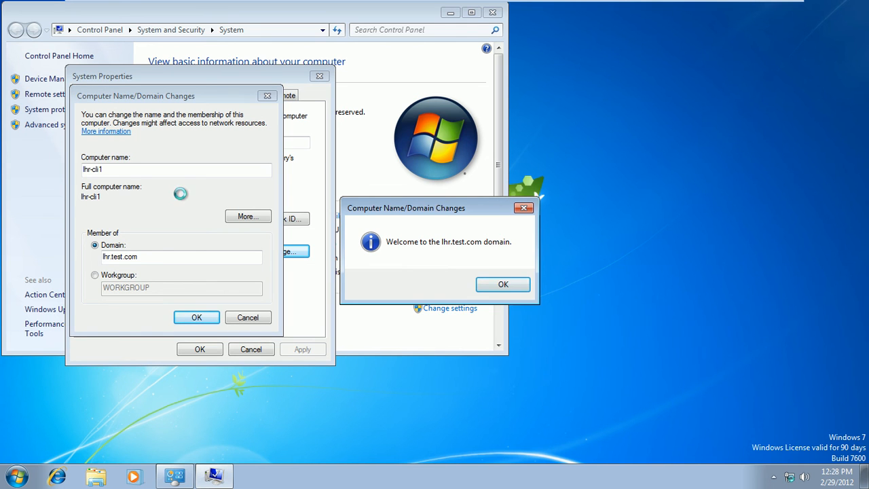
Step: Acknowledge the welcome and restart notices, choose Restart Now, and switch to lhr-dc1
click(501, 286)
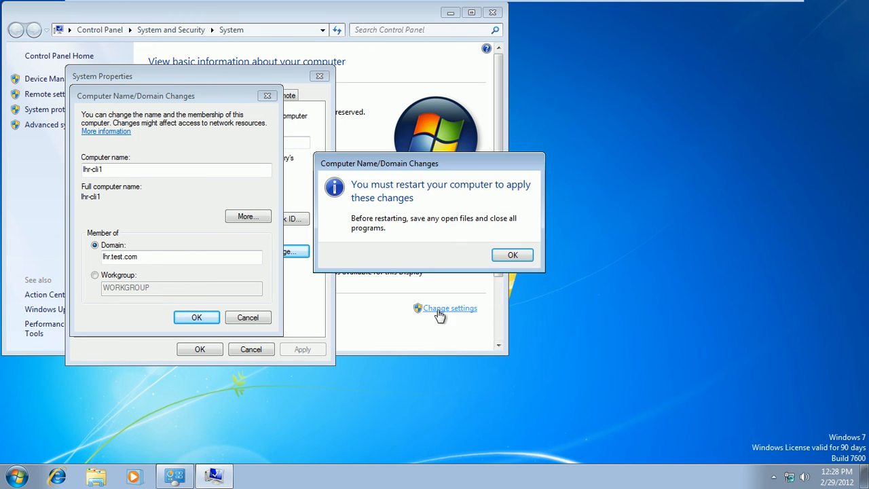
click(513, 256)
click(199, 349)
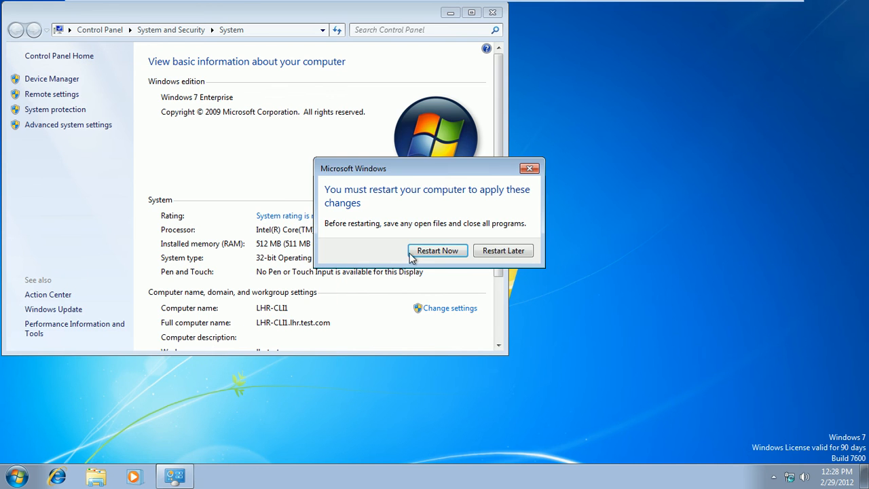
click(448, 251)
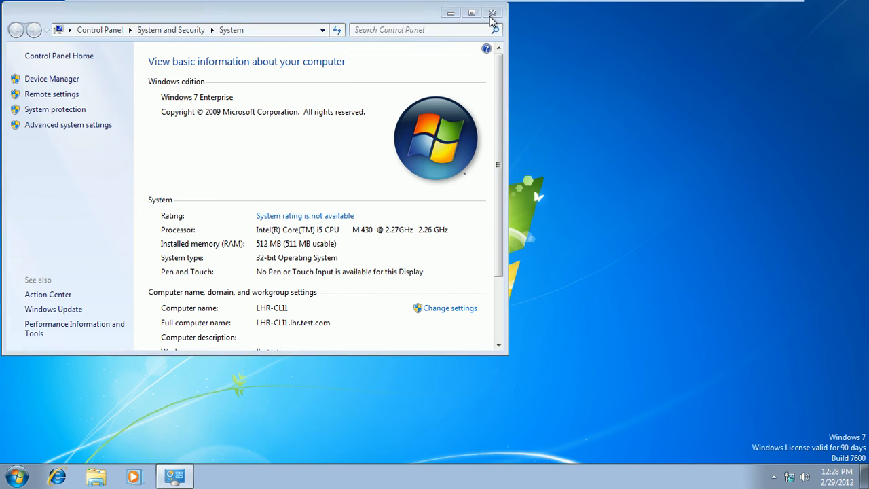
click(492, 14)
mouse_move(692, 6)
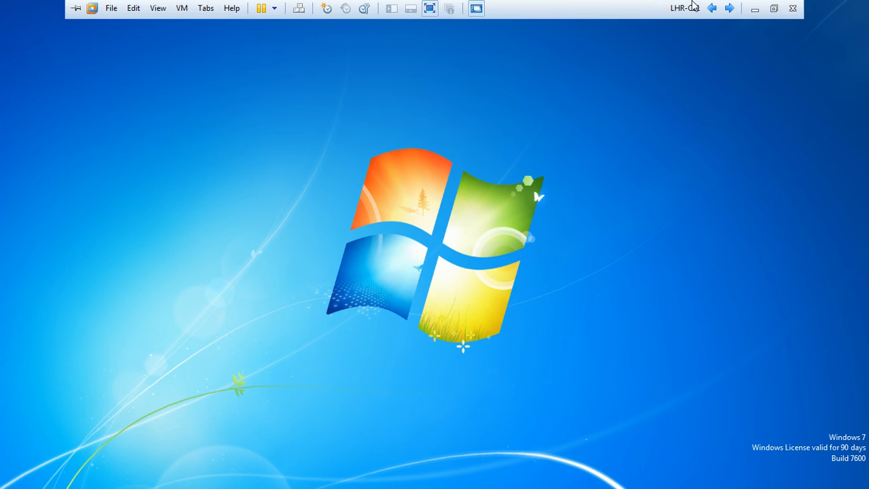
click(729, 8)
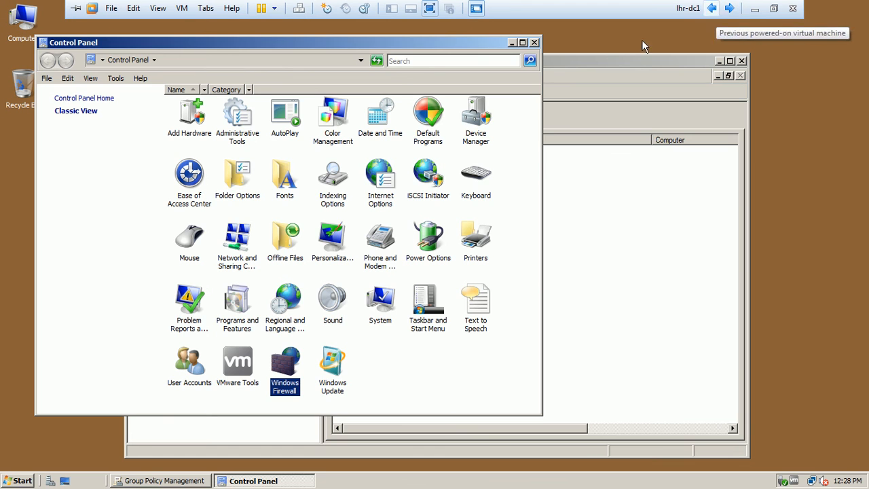
Step: Close lhr-dc1's Control Panel to reveal the empty Group Policy Results page
click(534, 42)
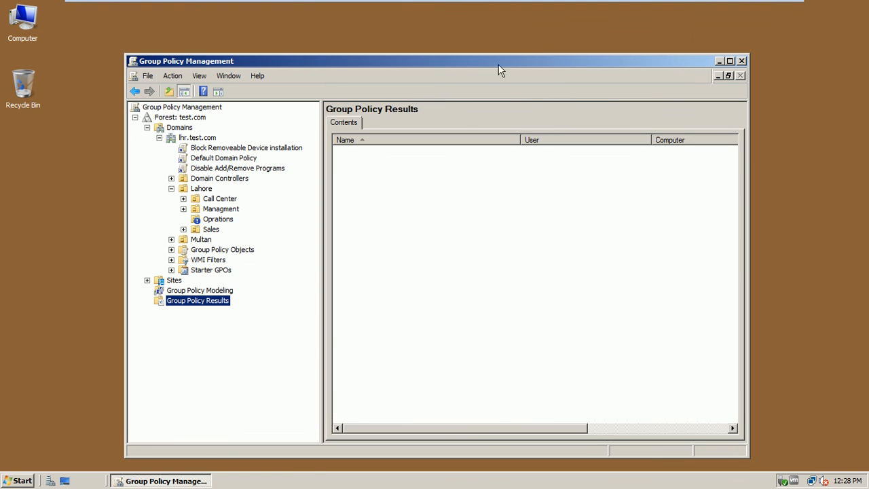
Step: Launch the Group Policy Results Wizard from the Group Policy Results node and reposition it
right_click(218, 303)
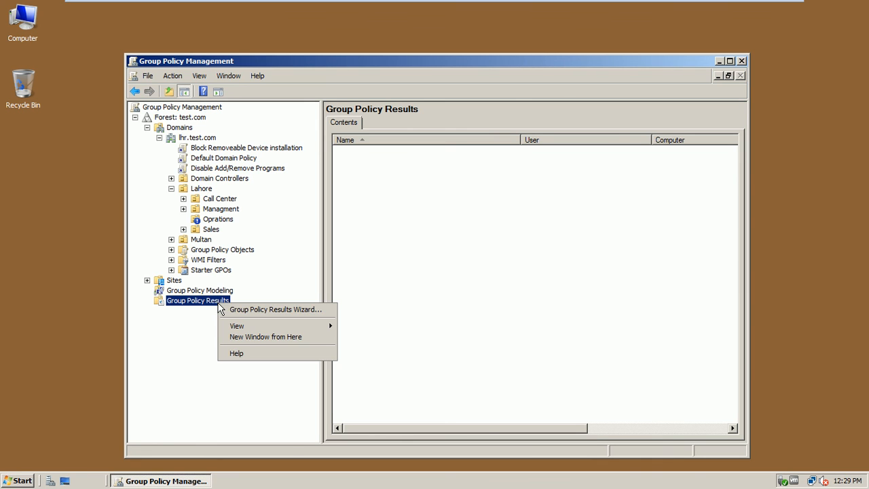
click(258, 310)
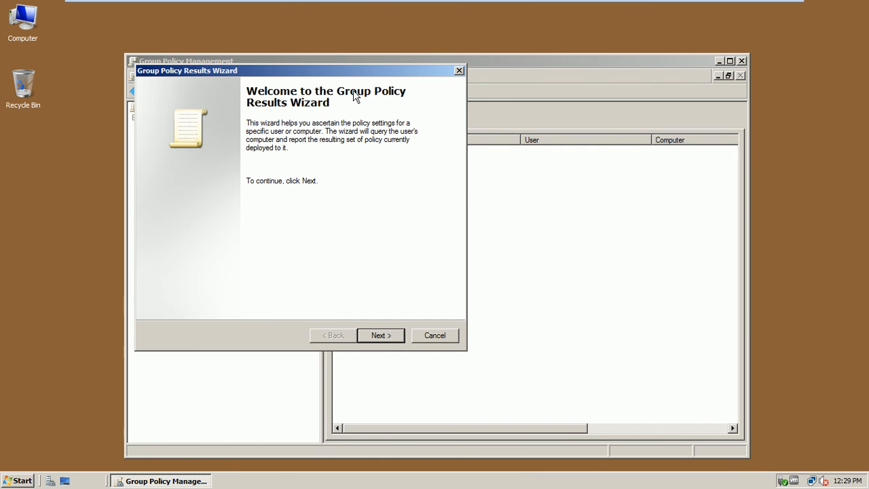
drag(363, 70, 513, 113)
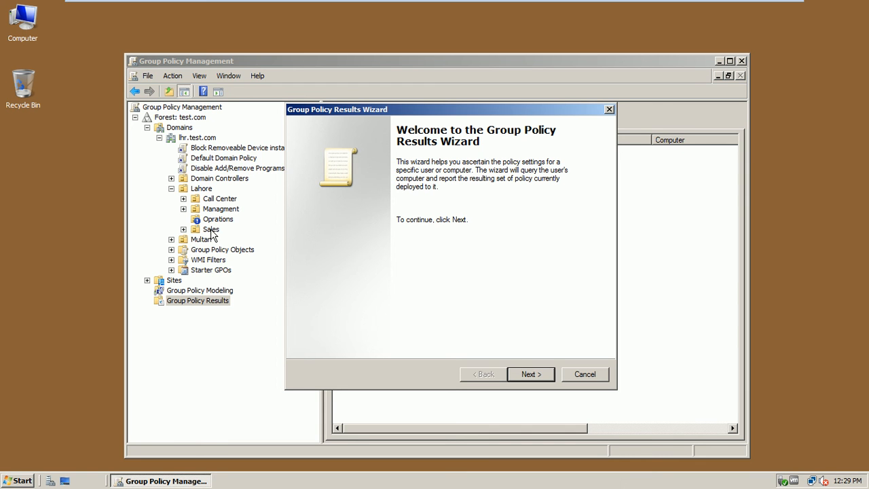
click(18, 482)
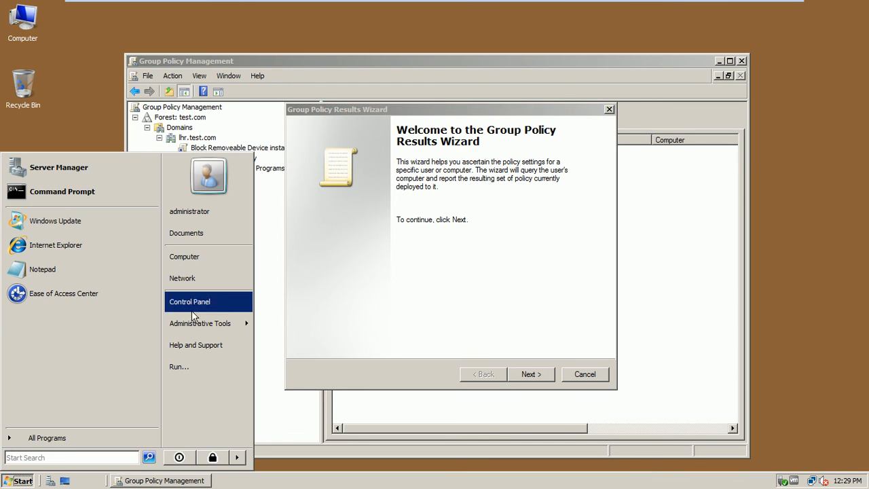
mouse_move(196, 323)
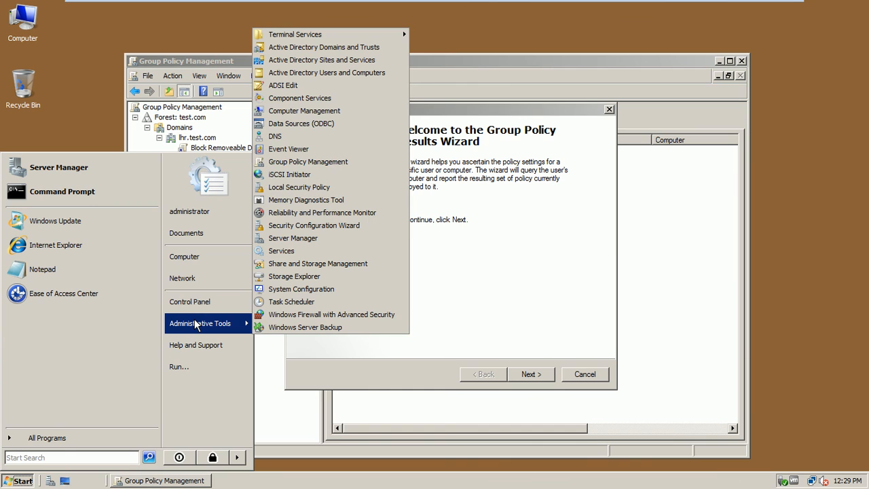
click(444, 139)
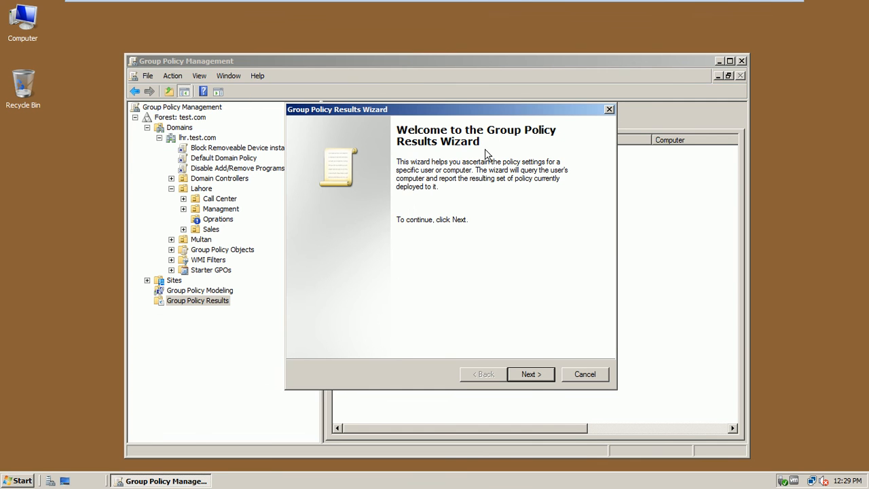
Step: Run the wizard for this computer and user LHR\administrator, then finish to generate the report
click(532, 374)
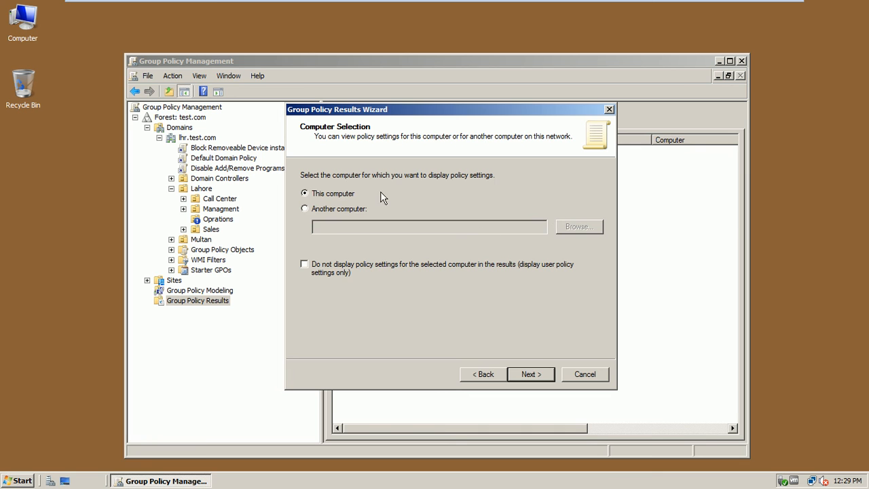
click(533, 375)
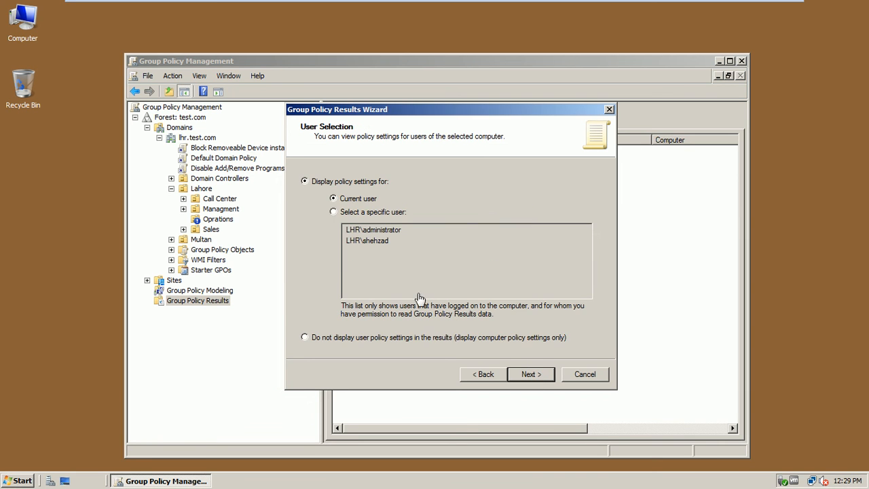
click(392, 213)
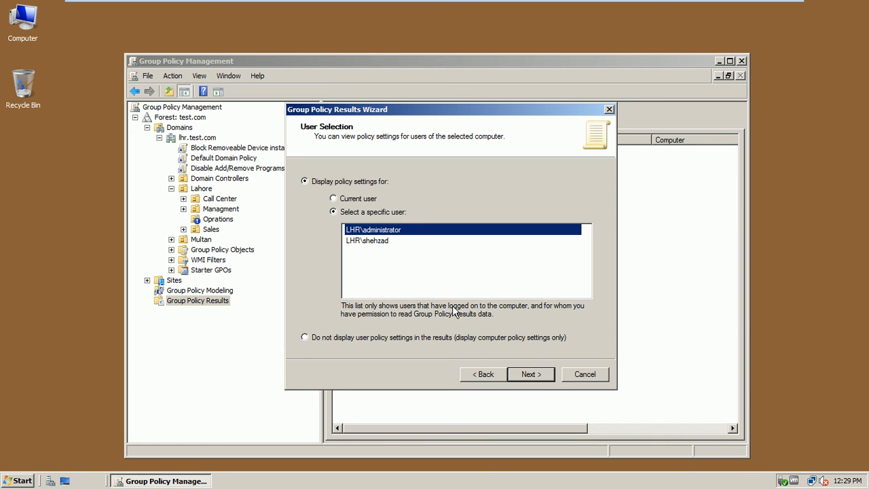
click(530, 374)
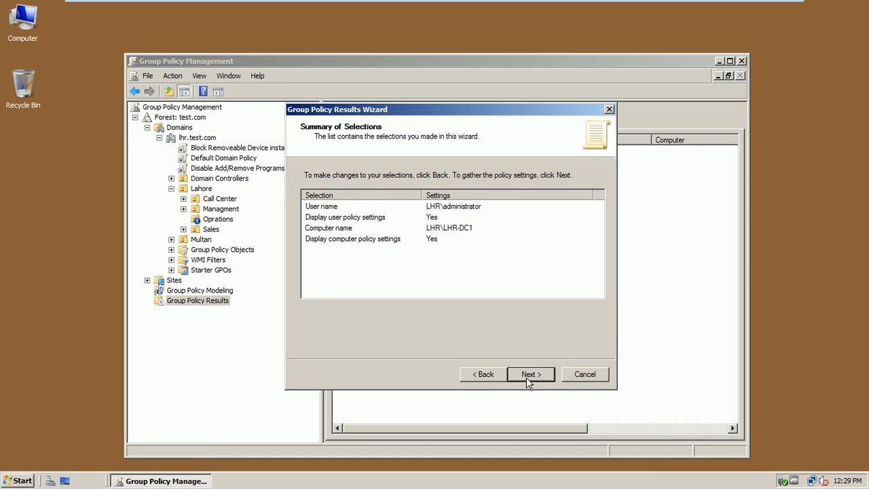
click(528, 380)
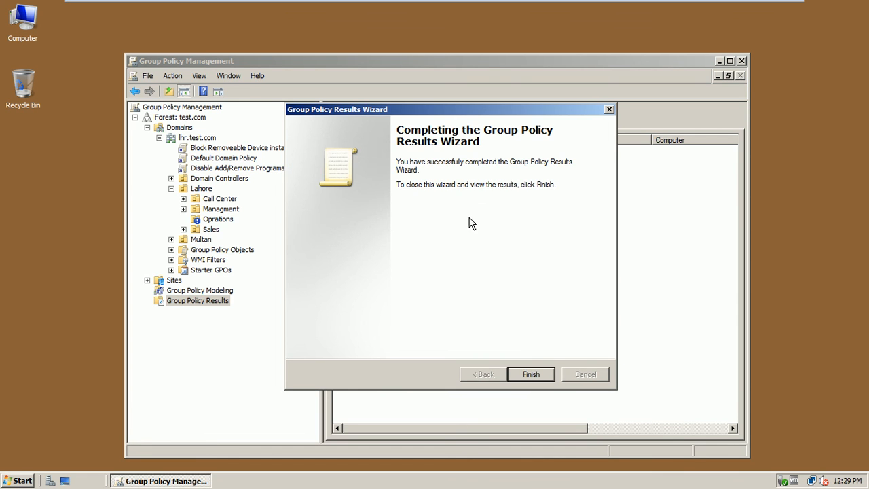
click(535, 378)
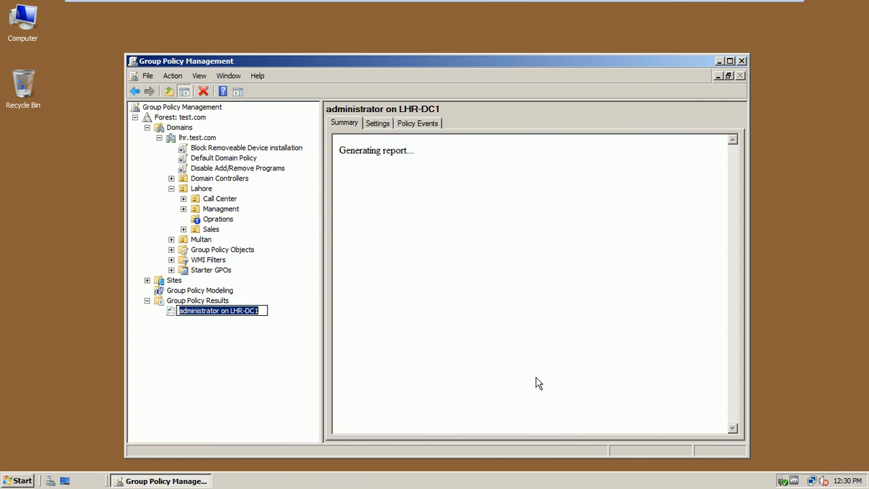
Step: Accept the default results entry name, then widen and reposition the console window
click(240, 348)
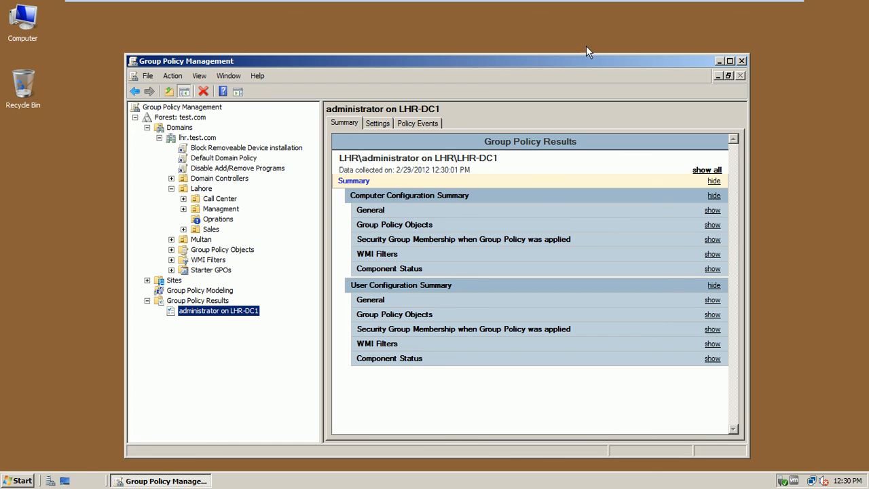
drag(749, 87, 830, 68)
drag(693, 63, 659, 51)
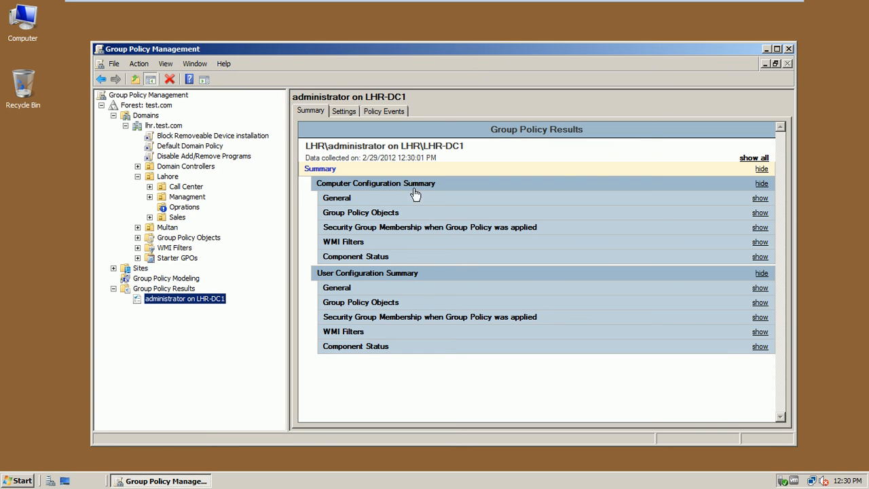
Step: Show all report sections, make the console taller, and collapse to the Group Policy Results node
click(757, 158)
drag(624, 42, 621, 14)
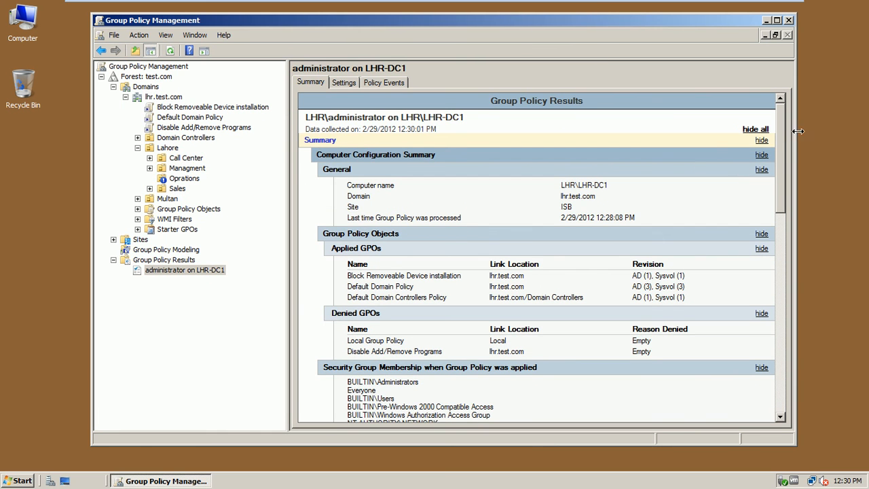
drag(779, 128, 851, 126)
click(114, 260)
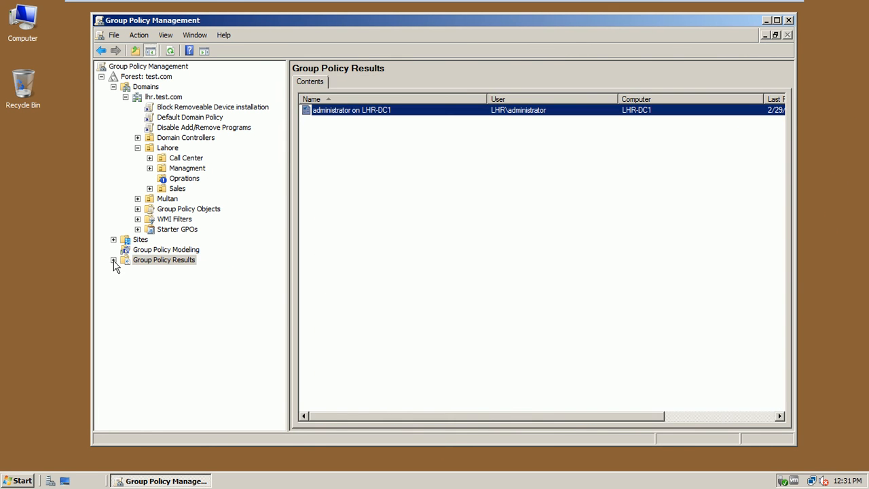
Step: Start the Group Policy Modeling Wizard from the Group Policy Modeling node and pass the welcome page
click(157, 250)
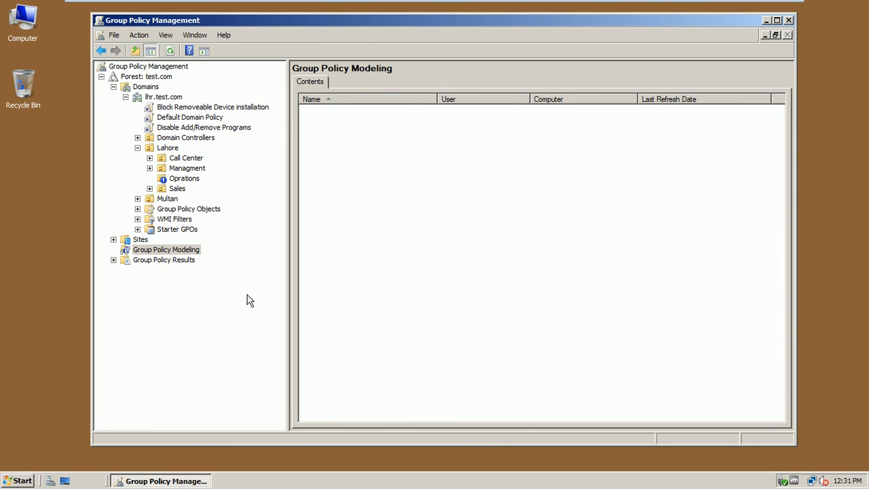
click(189, 250)
right_click(189, 250)
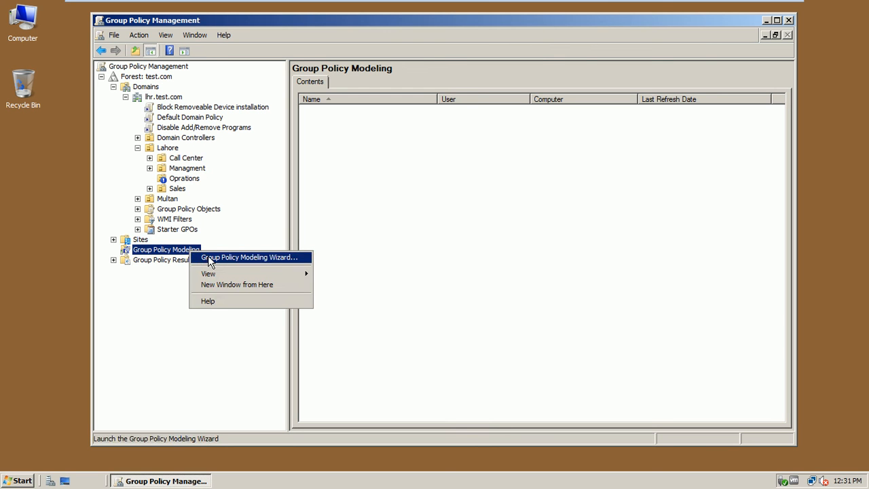
click(209, 262)
drag(354, 24, 443, 41)
click(441, 306)
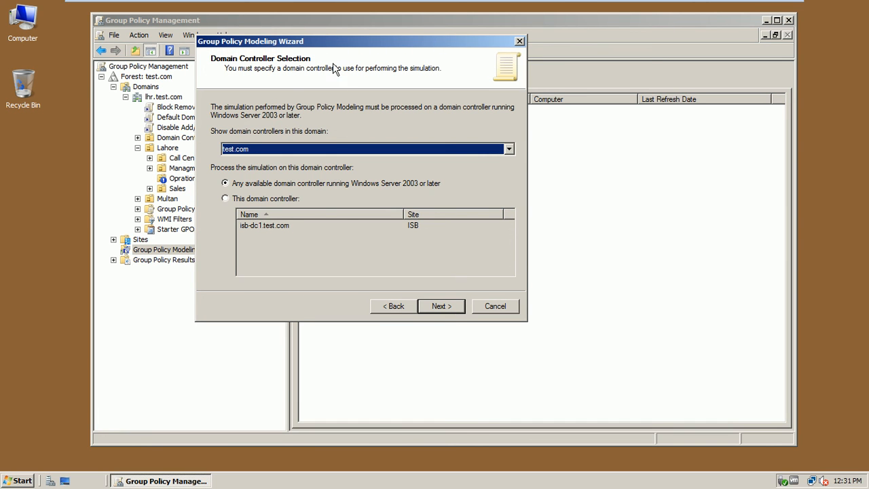
Step: Target domain lhr.test.com with any available domain controller, and choose to simulate a specific user
click(398, 152)
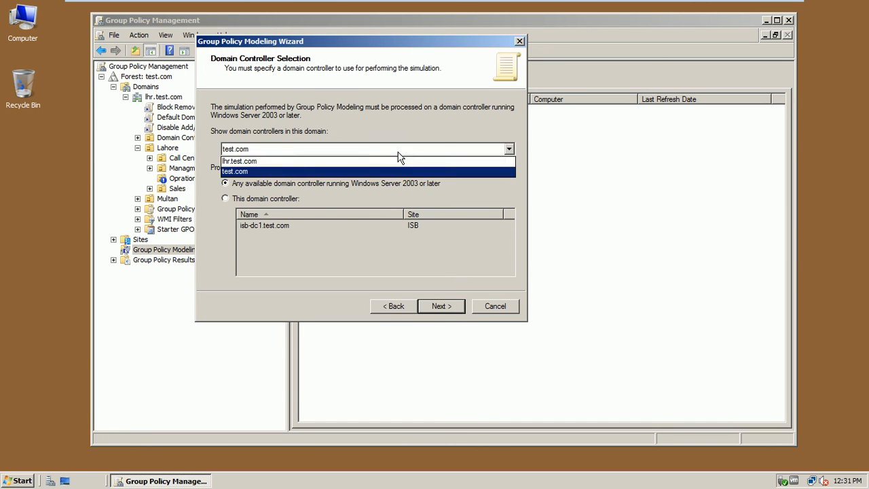
click(398, 160)
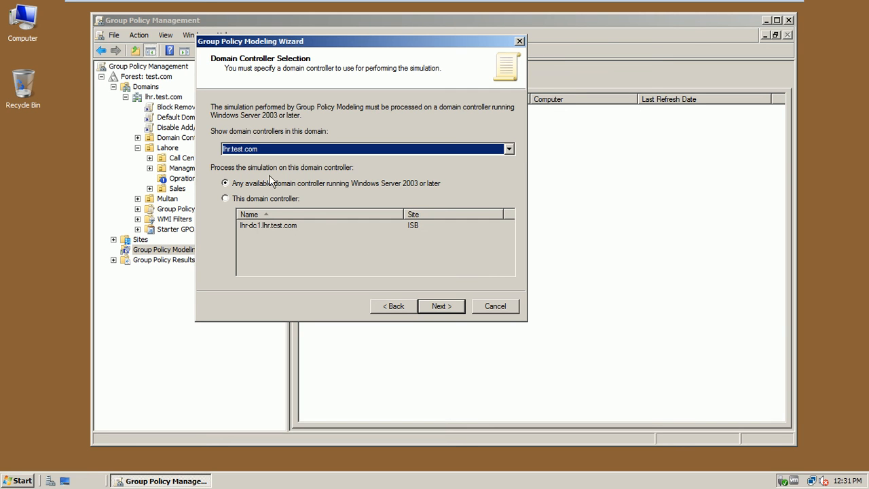
click(244, 198)
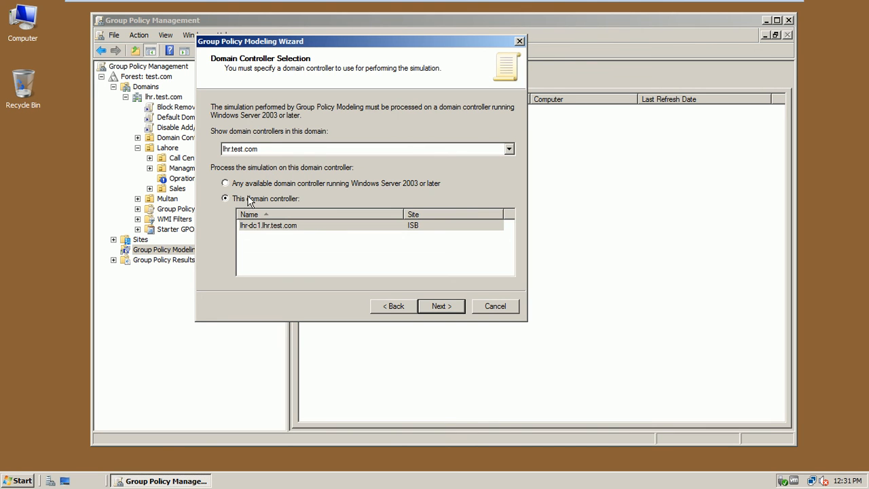
click(250, 184)
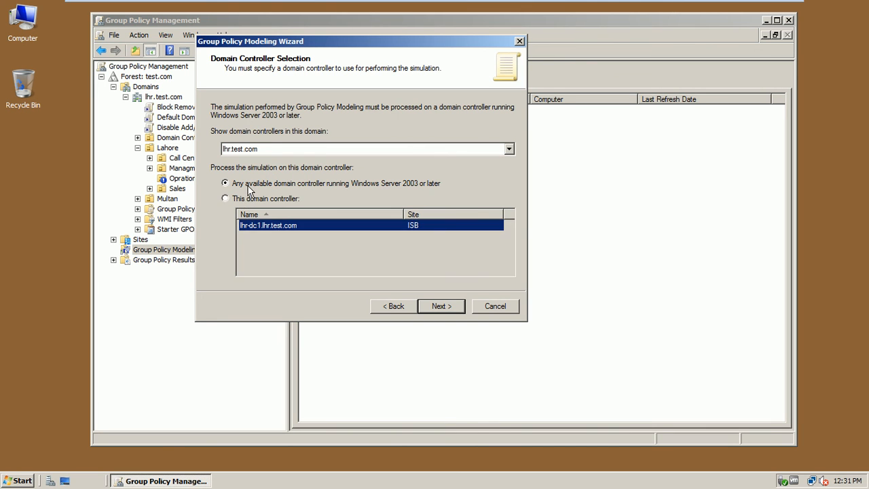
click(439, 307)
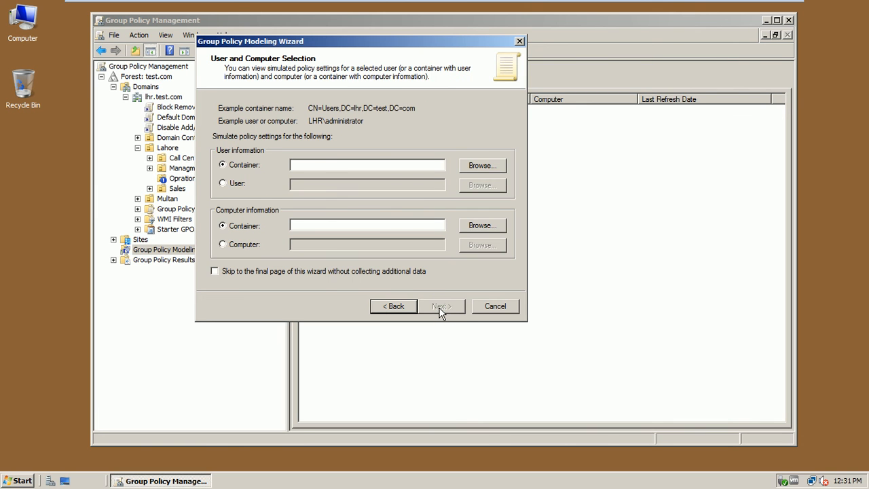
click(239, 185)
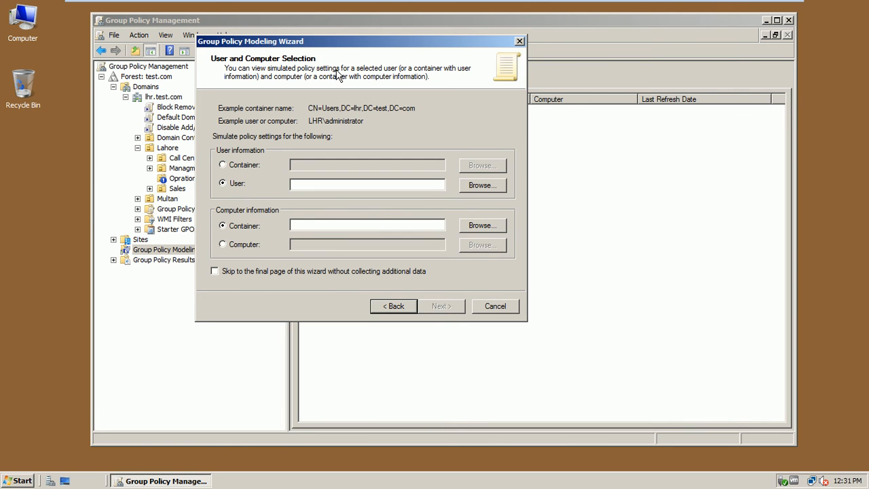
drag(358, 43, 431, 69)
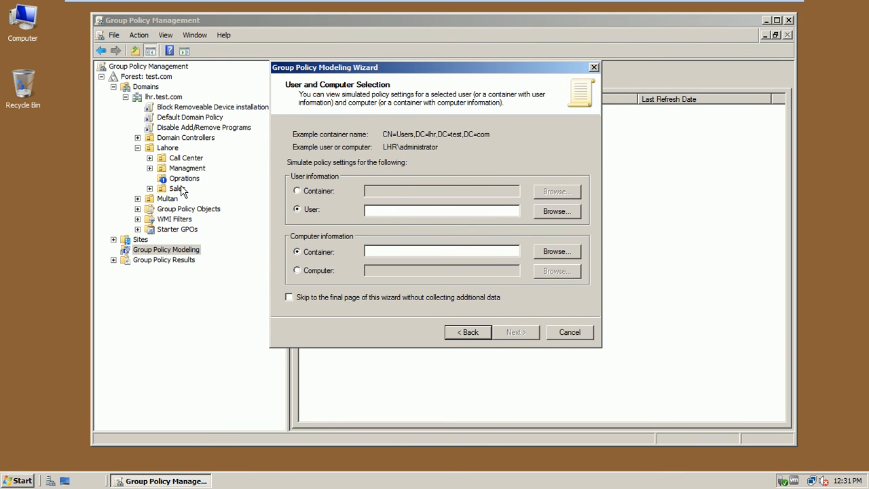
click(19, 482)
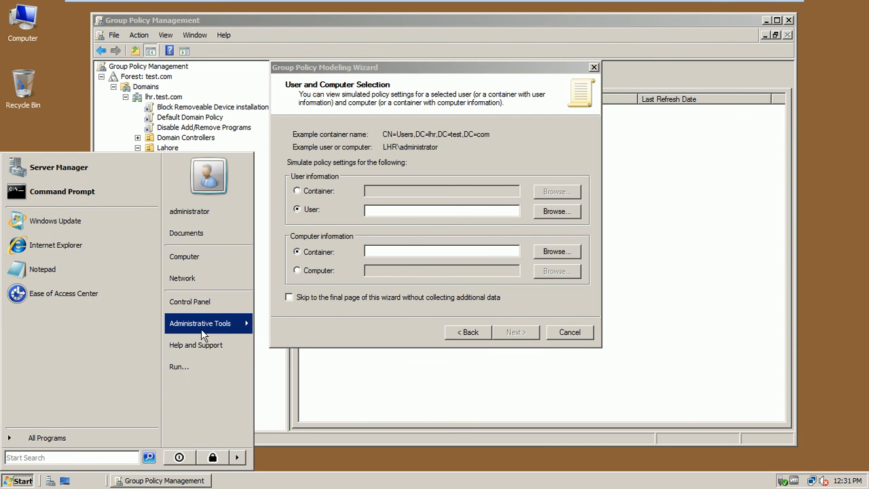
Step: Launch Active Directory Users and Computers and view the single user account in Lahore's Sales OU
mouse_move(208, 330)
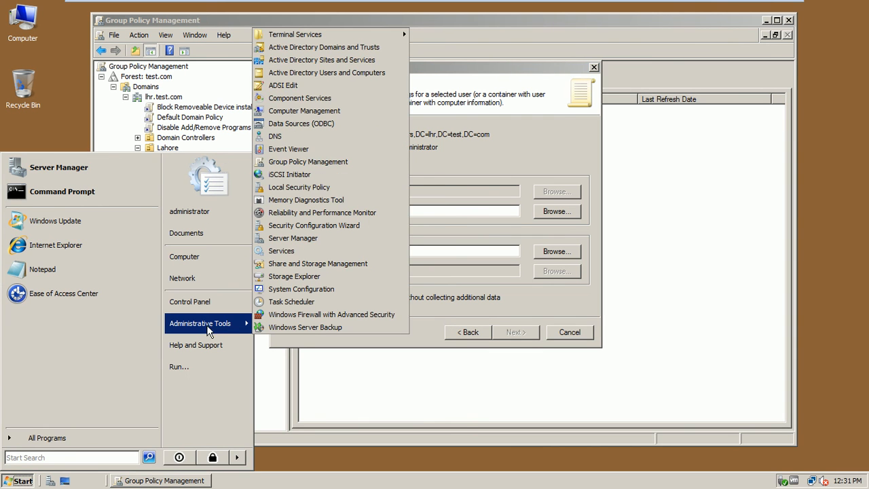
click(340, 74)
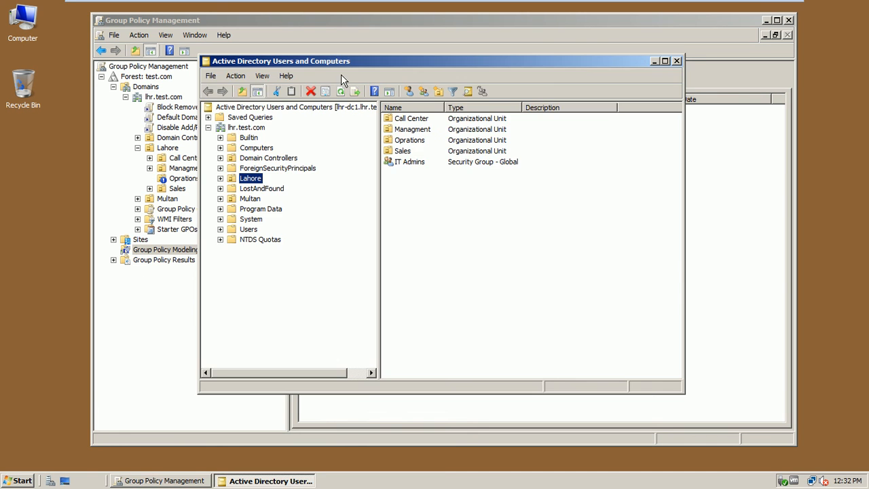
click(221, 178)
click(260, 219)
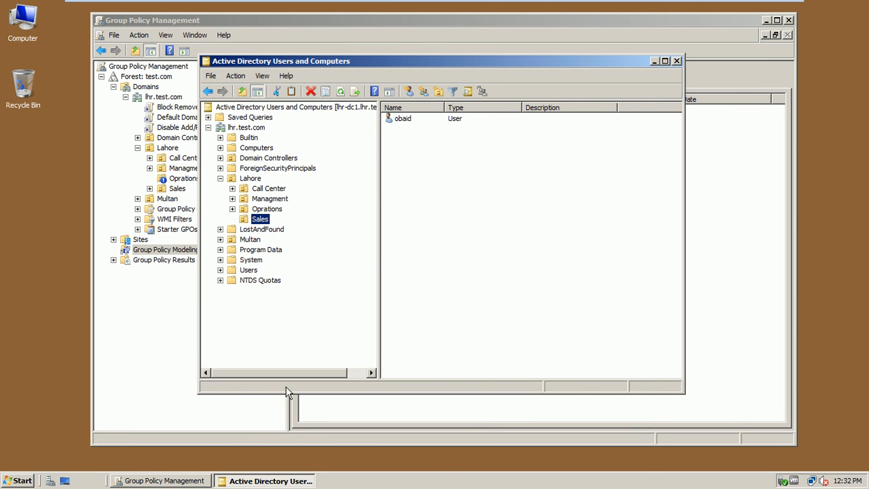
Step: Enter the Sales user's account name in the wizard's User box
click(190, 477)
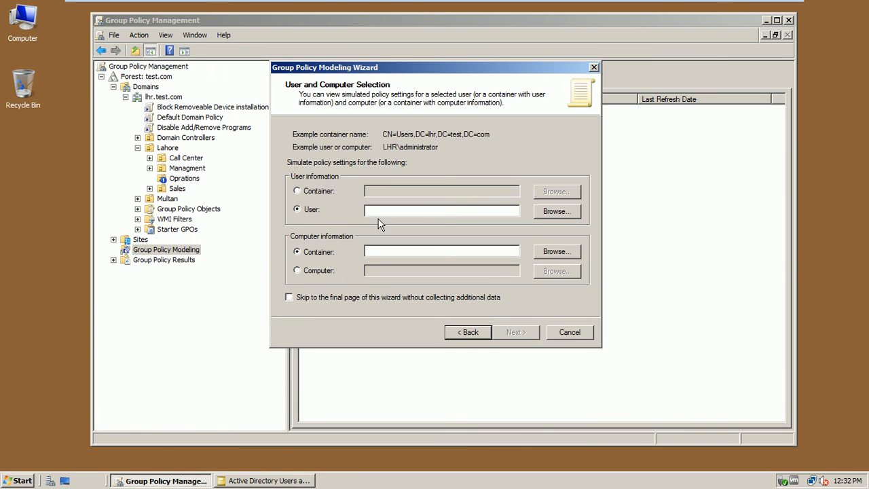
click(383, 212)
text(obaid)
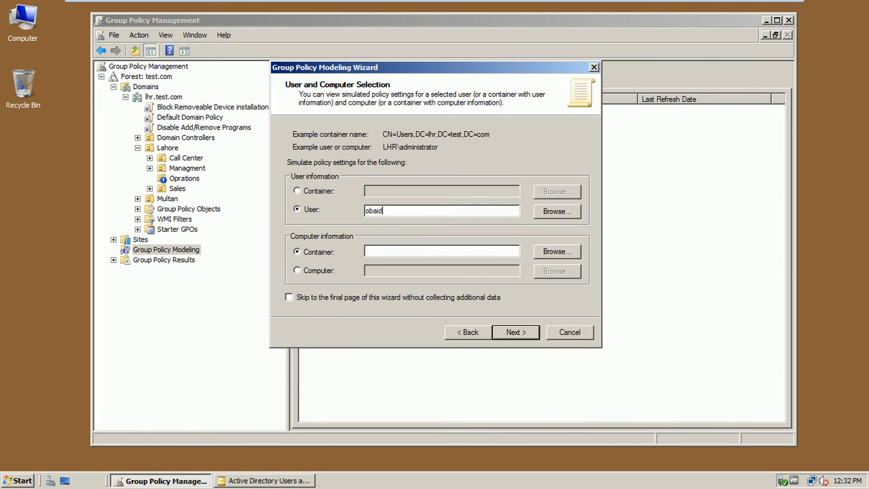
click(269, 480)
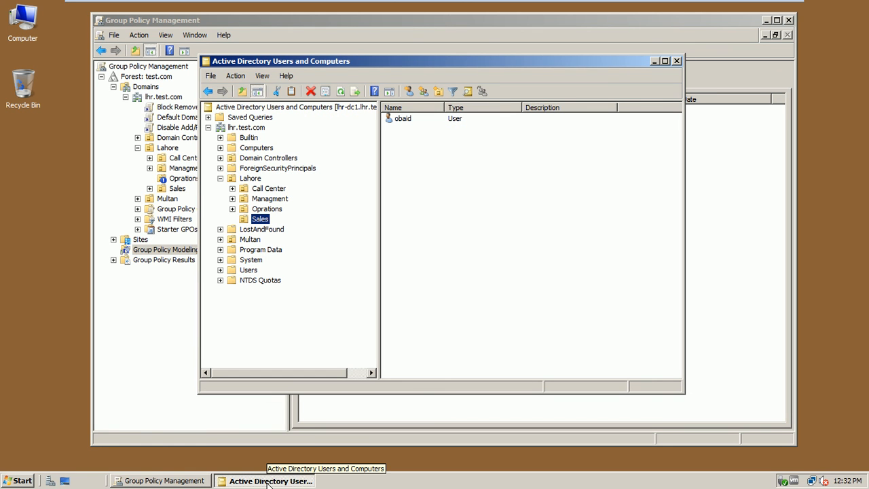
click(193, 480)
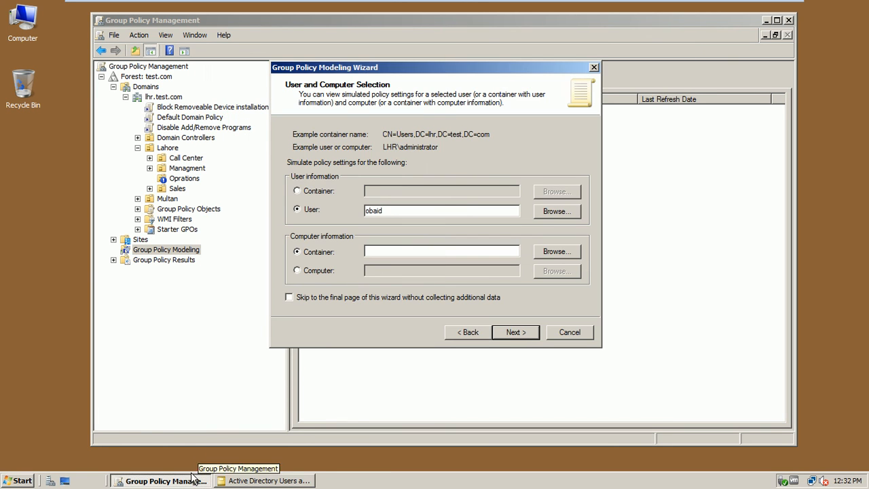
Step: Set the computer to lhr-cl1, continue the wizard, and dismiss the failed user query error
click(330, 270)
click(380, 270)
text(lhr)
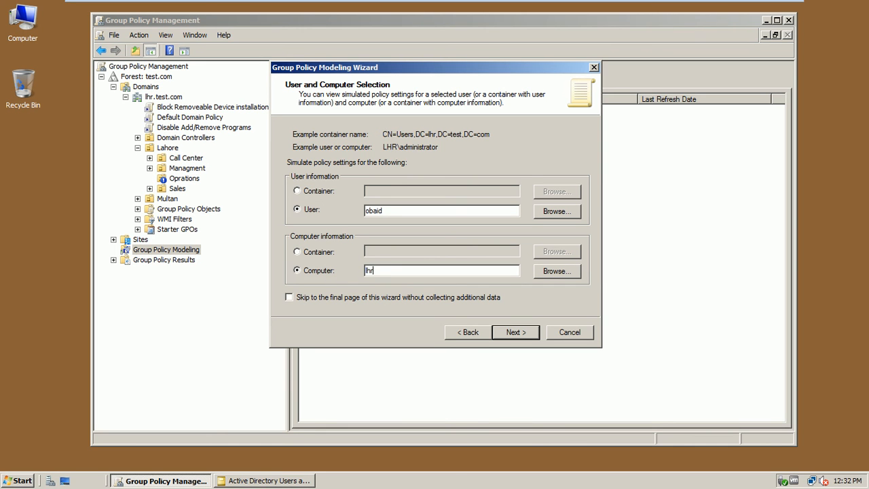
text(-cl1)
click(436, 298)
click(442, 298)
click(513, 334)
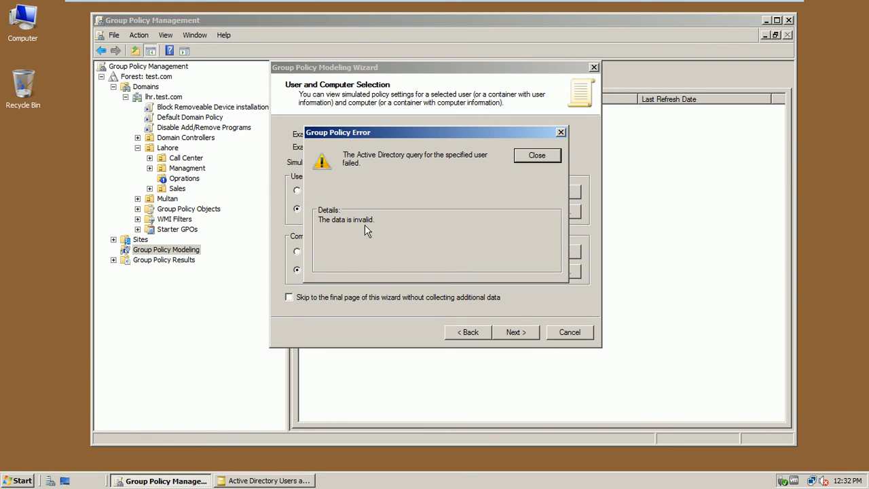
click(533, 157)
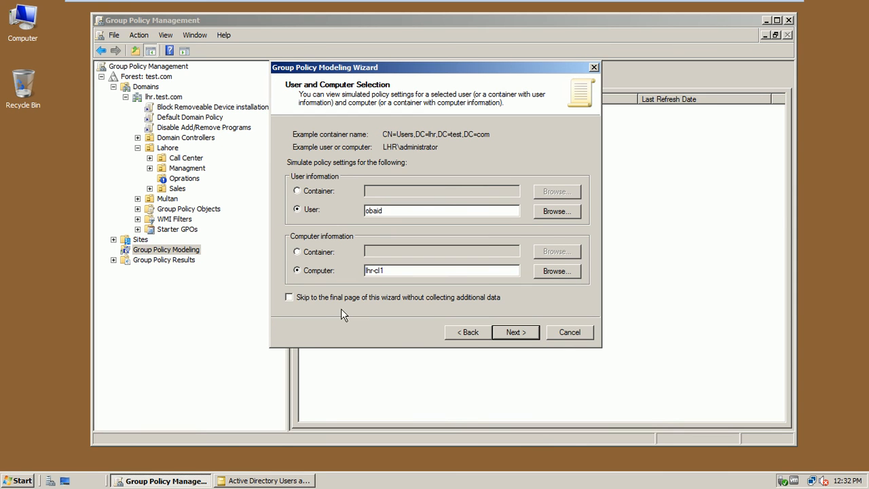
Step: Look up and resolve the Sales user in Select User and confirm it for the simulation
click(553, 216)
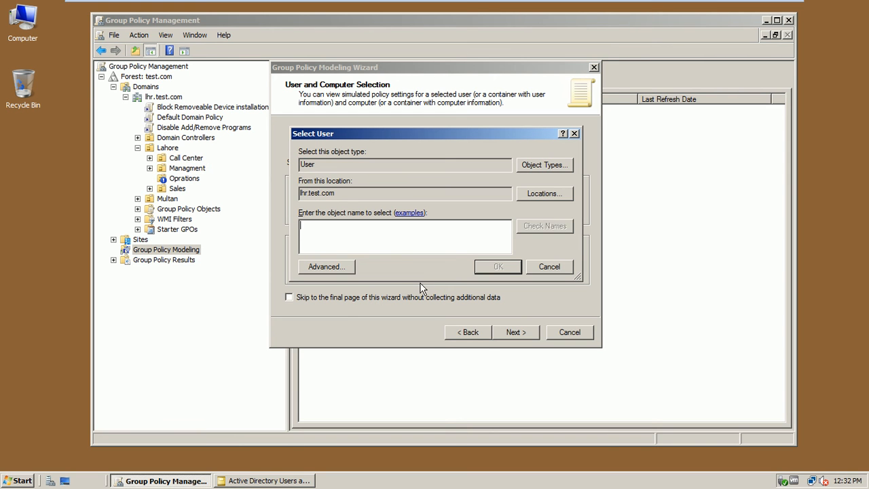
text(obaid)
click(543, 226)
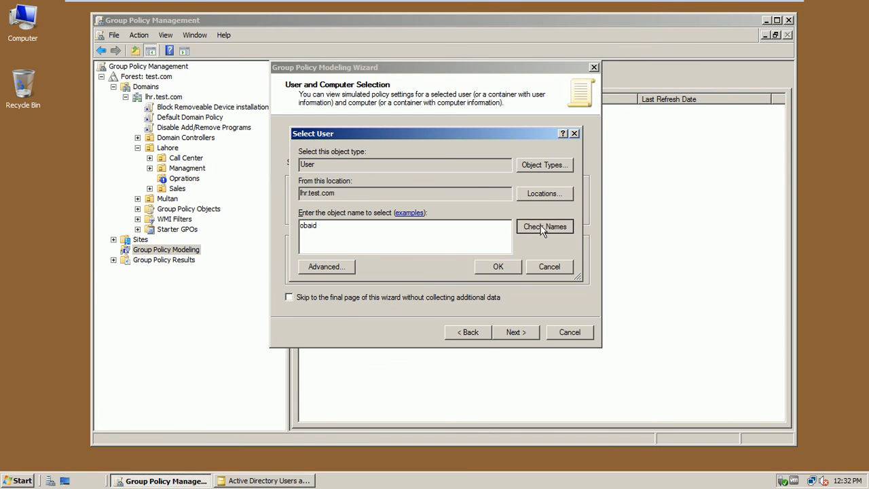
click(499, 267)
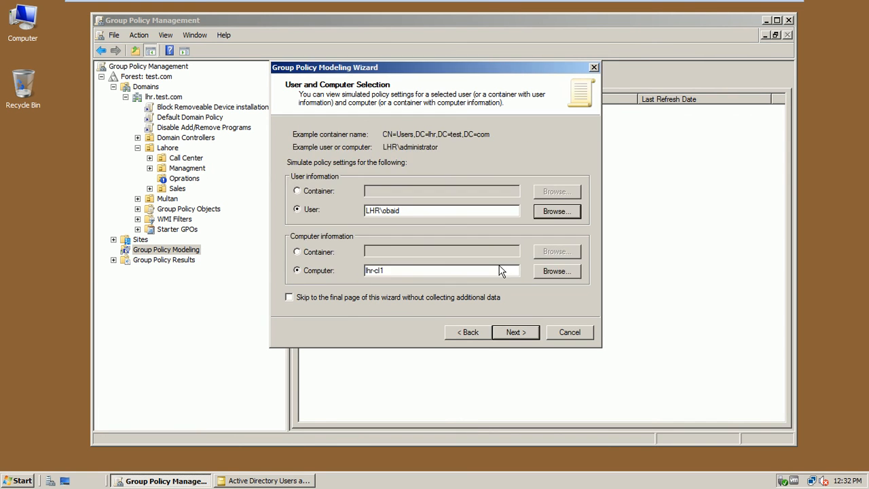
Step: Check the name lhr-cl1 in Select Computer, dismiss the not-found error, and cancel
drag(467, 271, 329, 281)
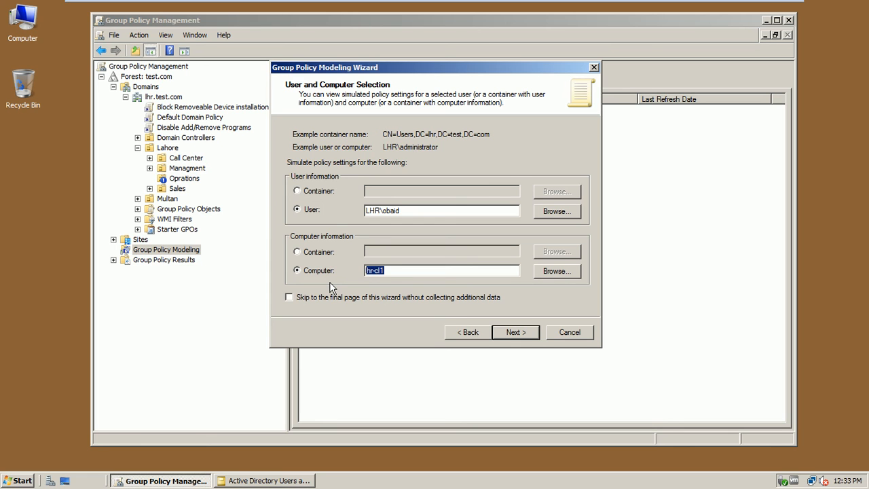
click(541, 273)
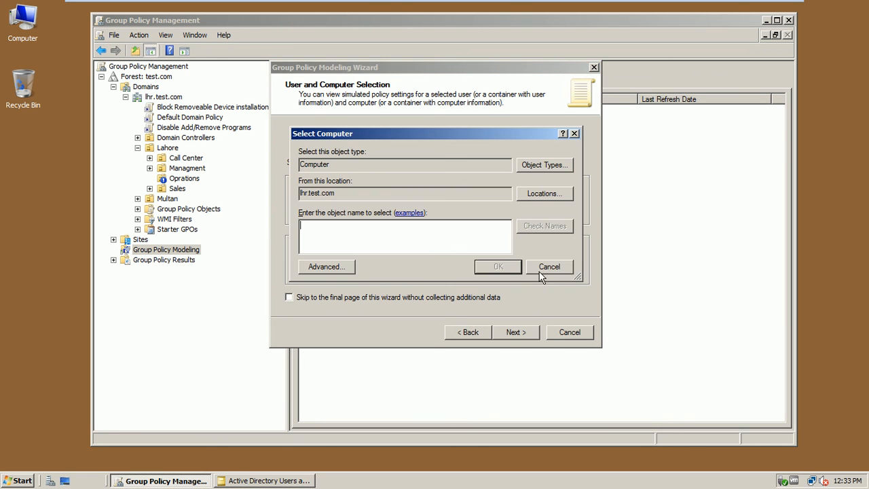
text(lhr-cl1)
click(555, 229)
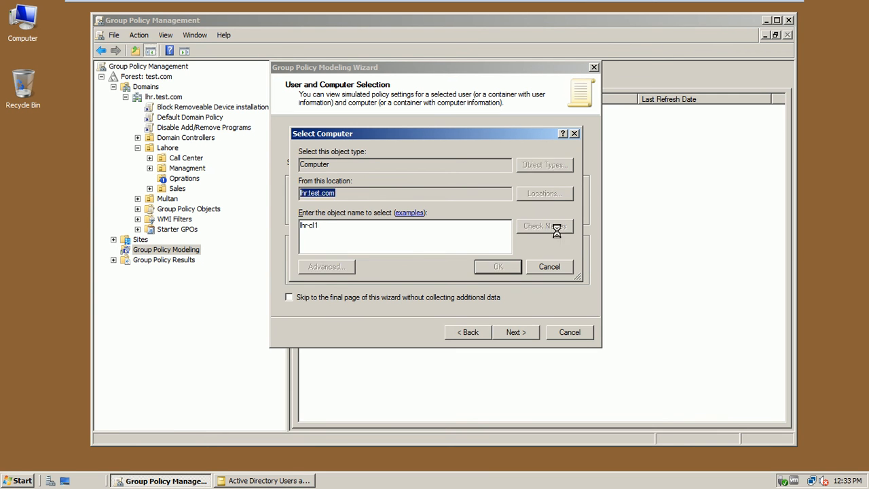
click(442, 233)
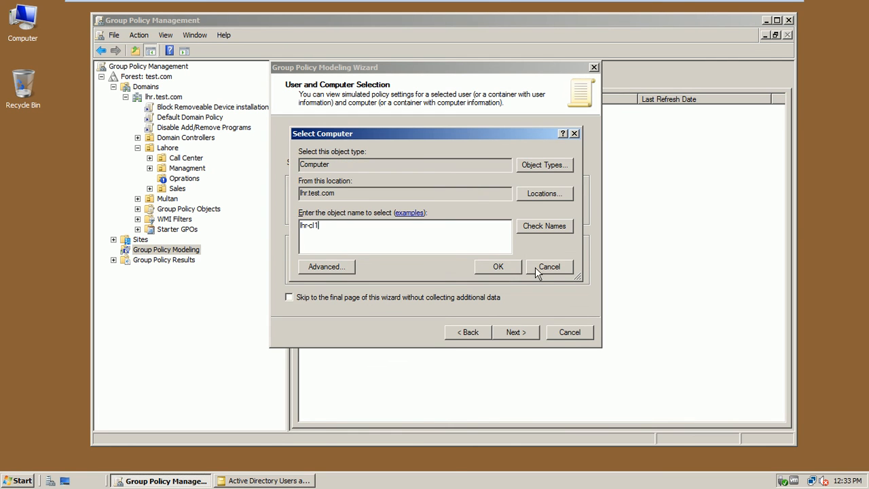
click(535, 270)
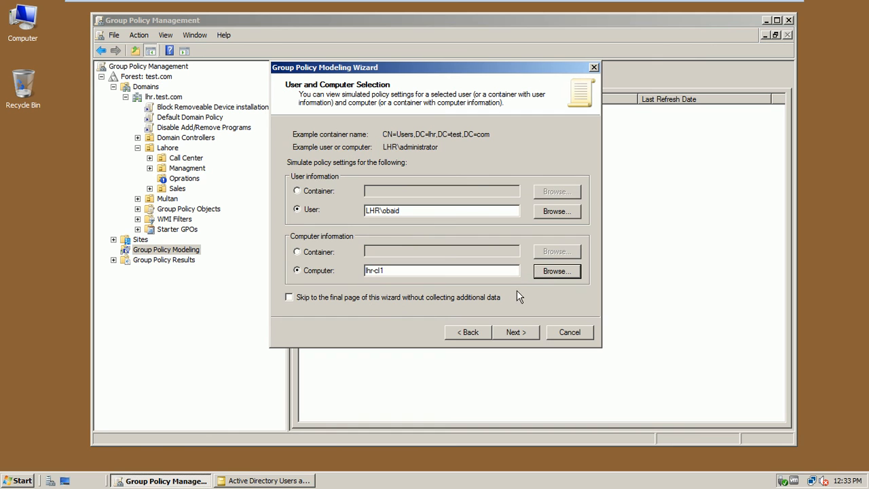
click(19, 480)
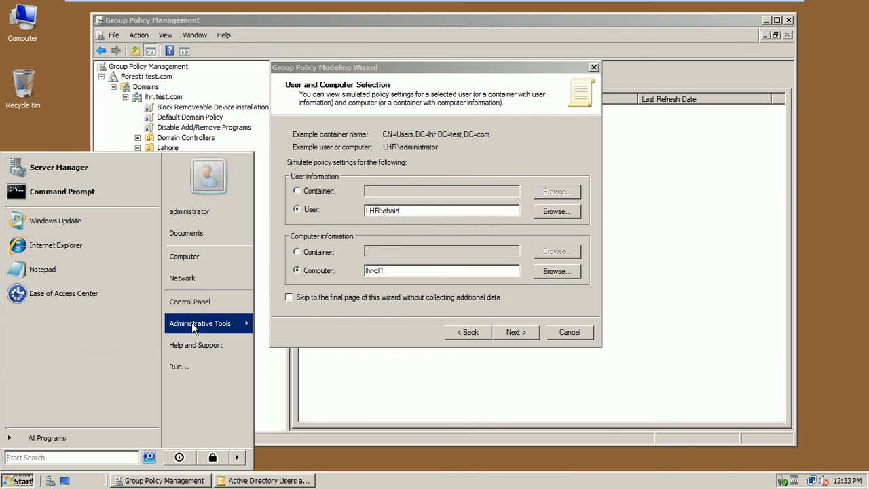
Step: Browse Domain Controllers and Computers to find the client named LHR-CLI1, then close the console
click(258, 480)
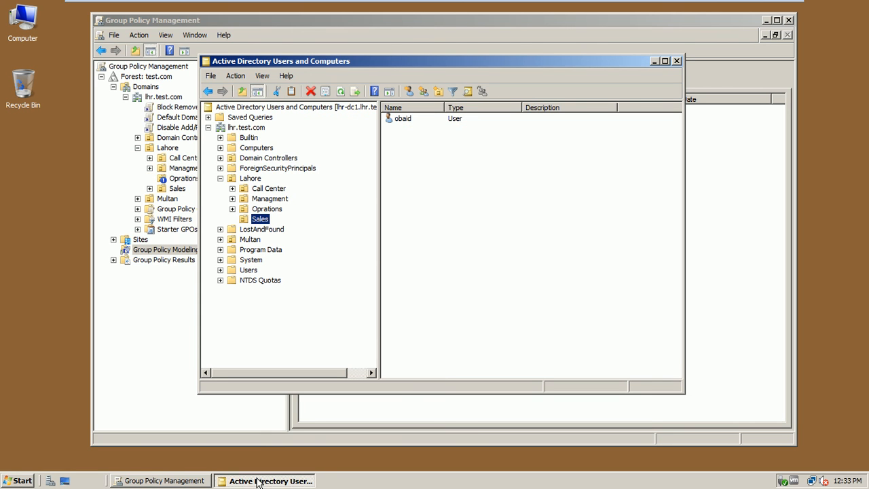
click(253, 158)
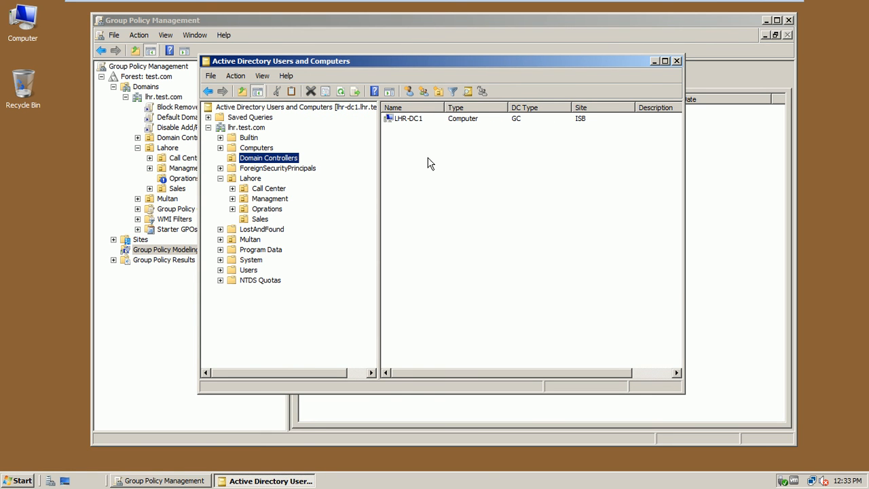
click(406, 120)
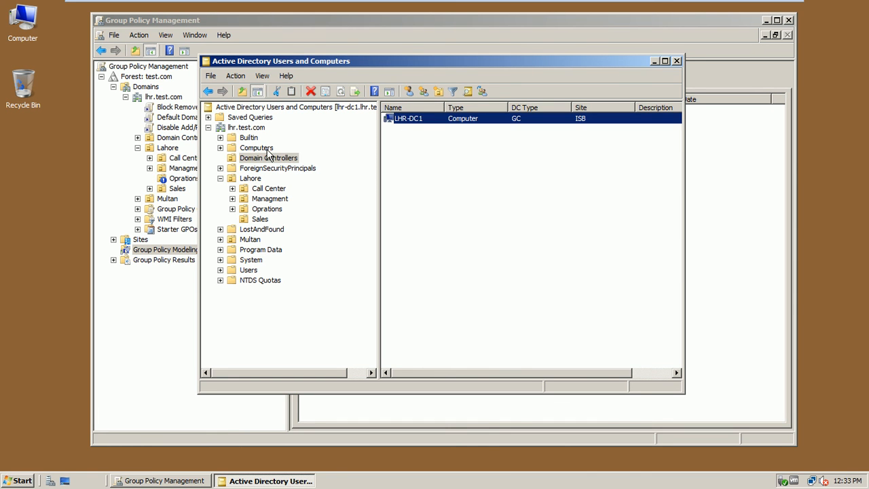
click(267, 148)
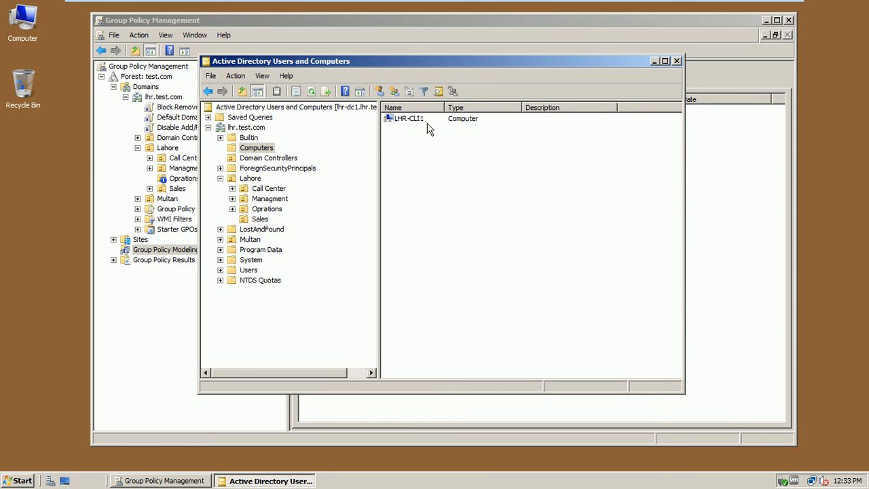
click(677, 60)
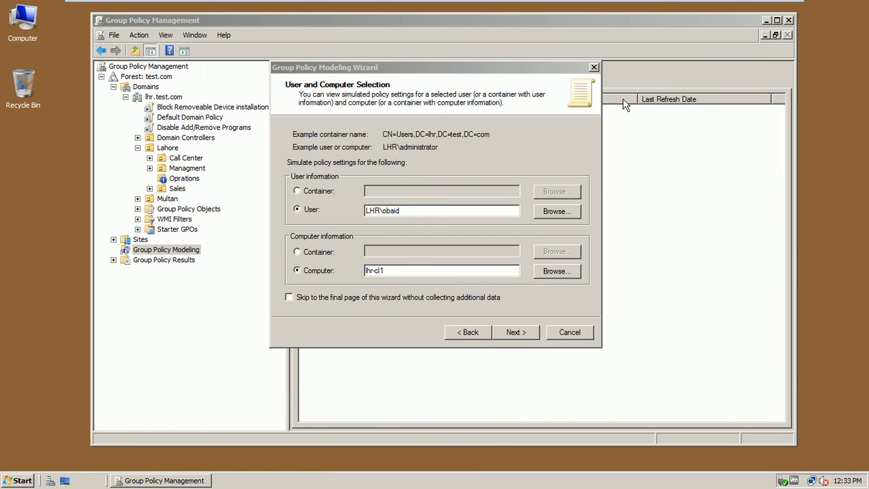
Step: Correct the computer name to lhr-cli1, verify it with Check Names, and accept it
click(380, 270)
text(i)
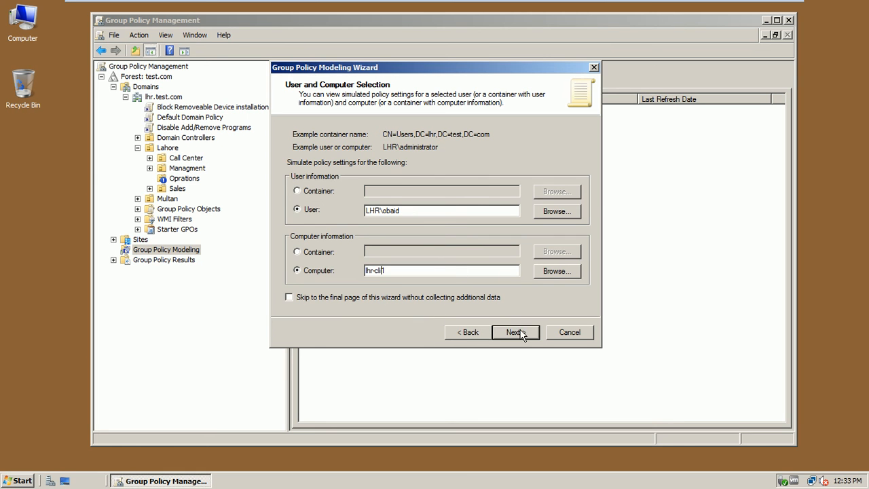
click(548, 271)
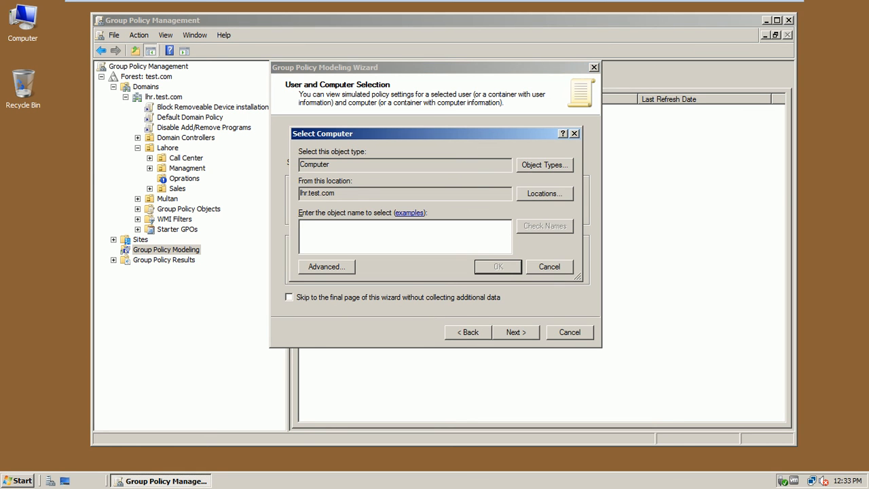
text(lhr-cli1)
click(562, 229)
click(479, 268)
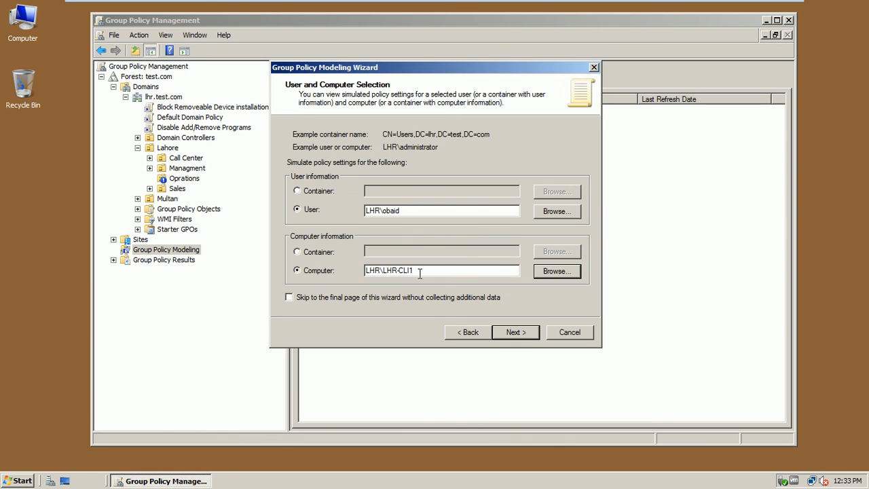
Step: Keep the site as (None), advance through the remaining wizard pages, and run the simulation
click(513, 332)
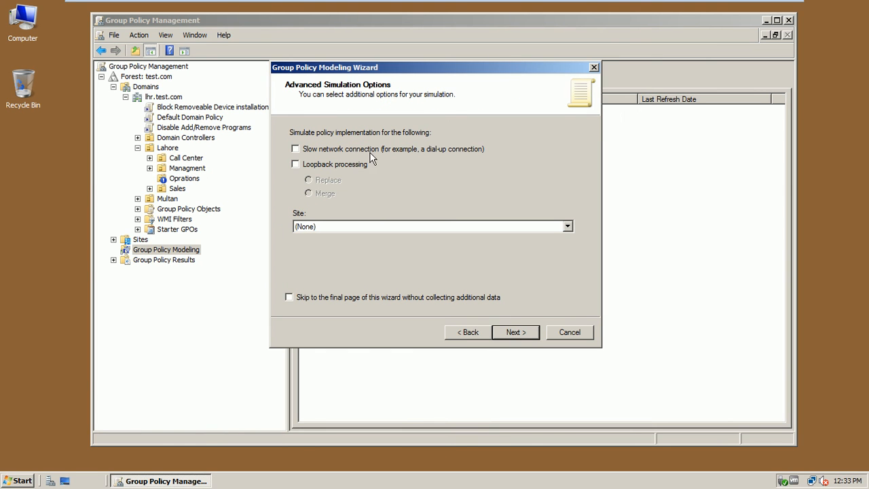
click(509, 228)
click(511, 236)
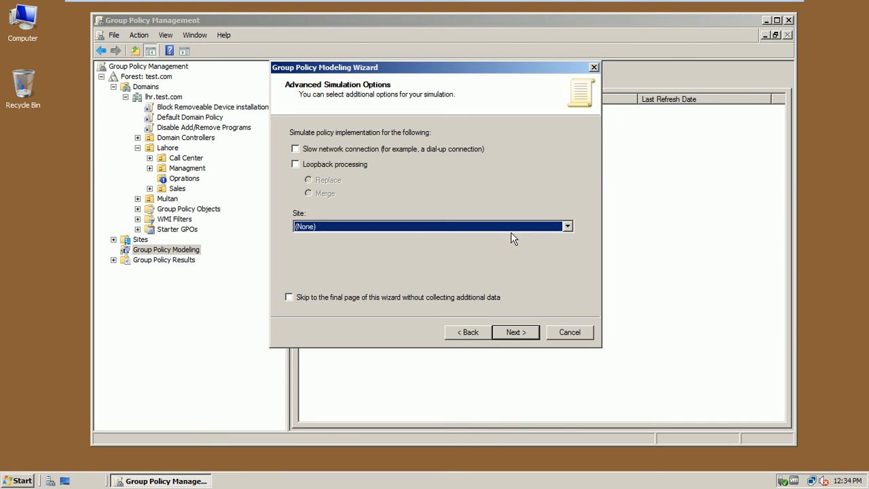
click(514, 332)
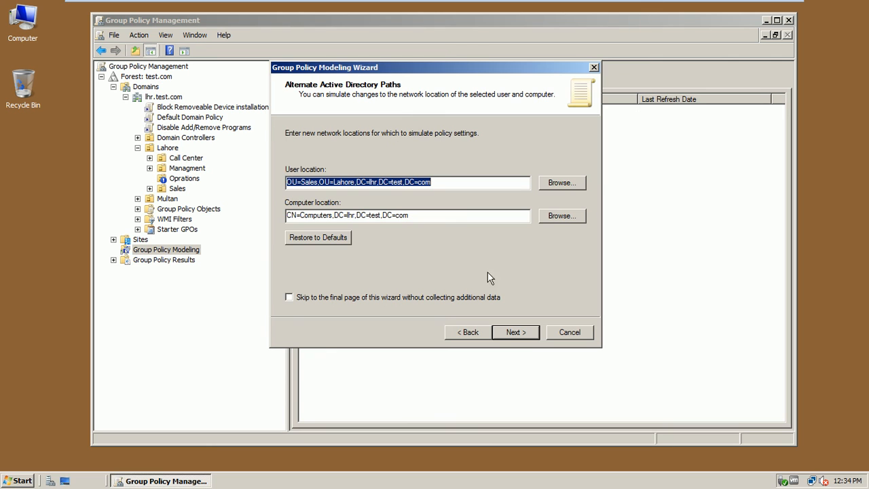
click(530, 335)
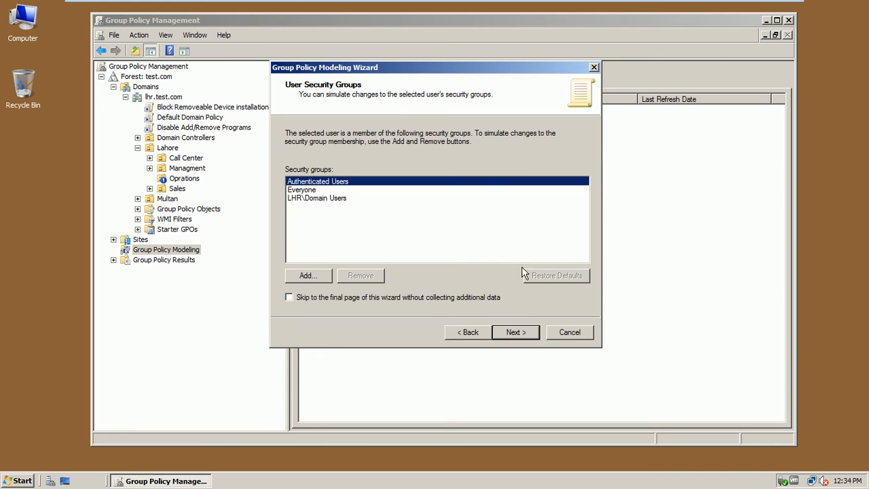
click(533, 334)
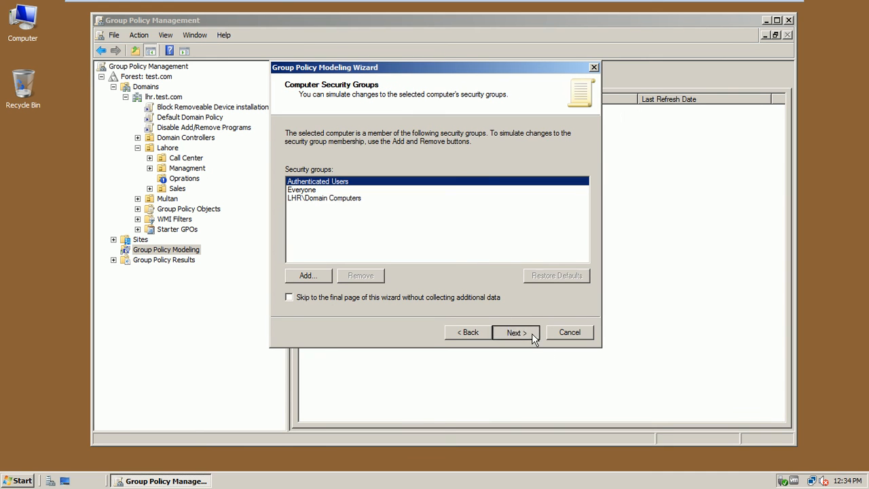
click(533, 335)
click(533, 334)
click(532, 335)
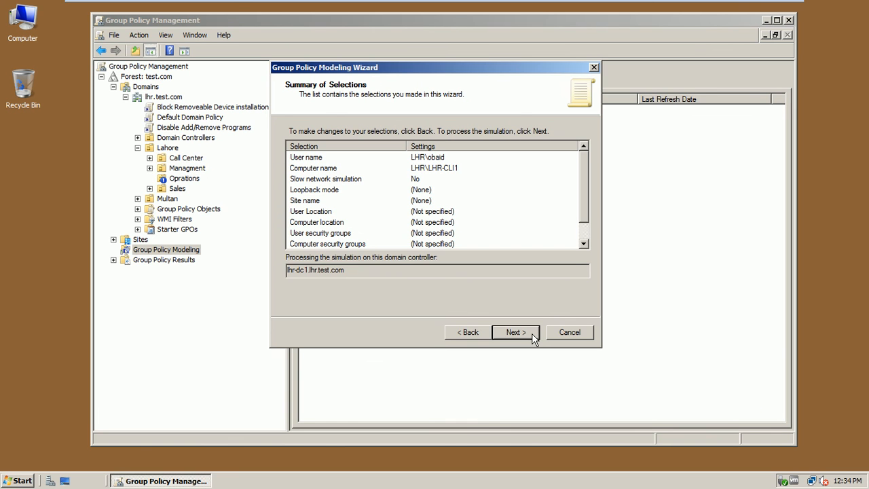
click(533, 334)
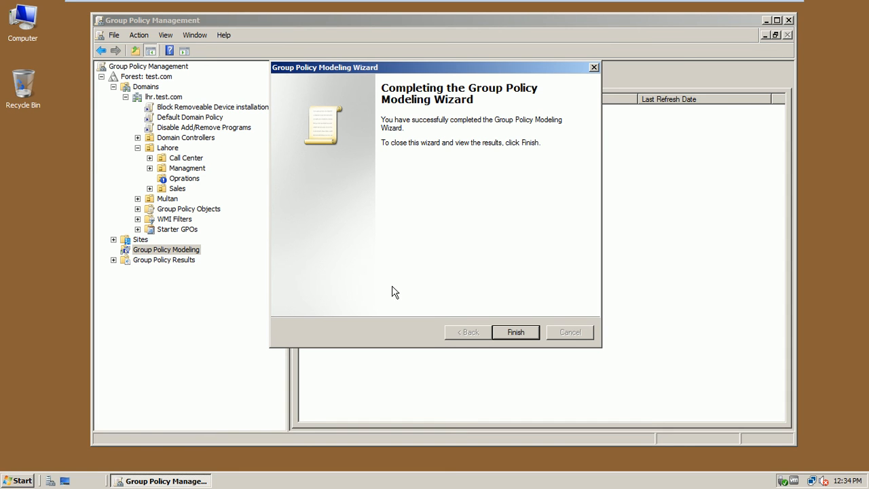
click(510, 331)
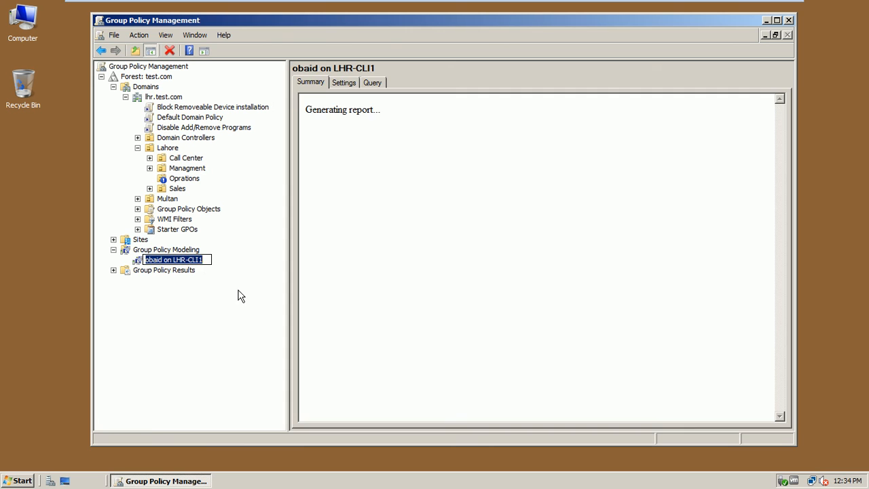
Step: Keep the default result name, show all sections, and scroll through the modeling report
key(Return)
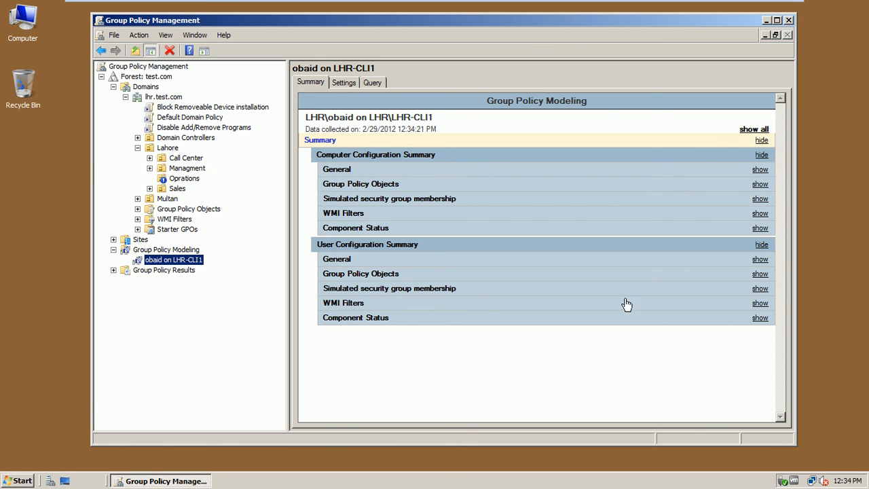
click(745, 131)
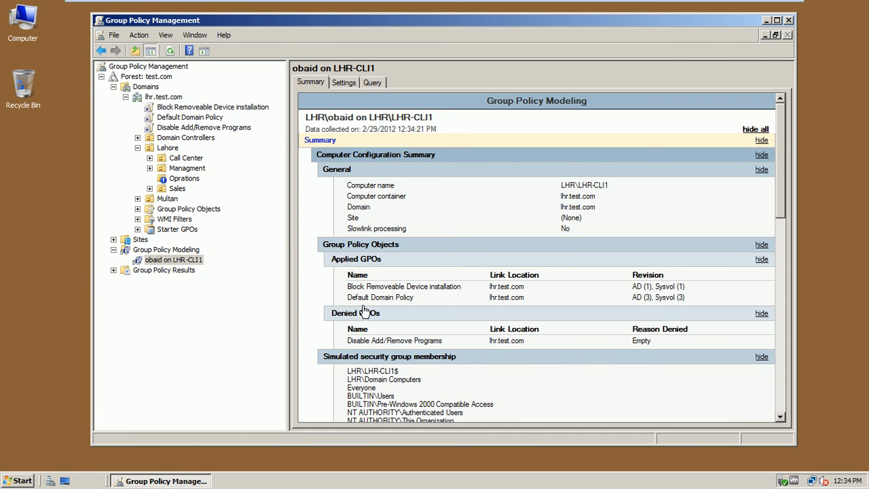
drag(780, 160, 793, 186)
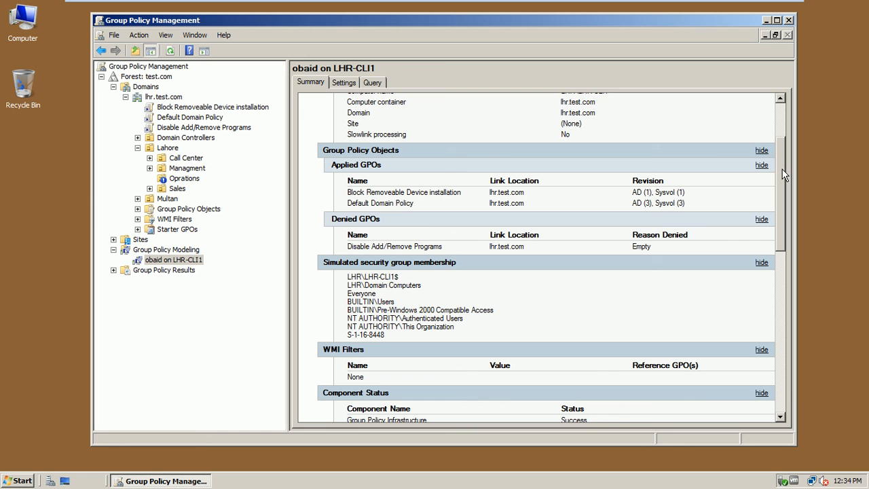
drag(784, 175, 801, 284)
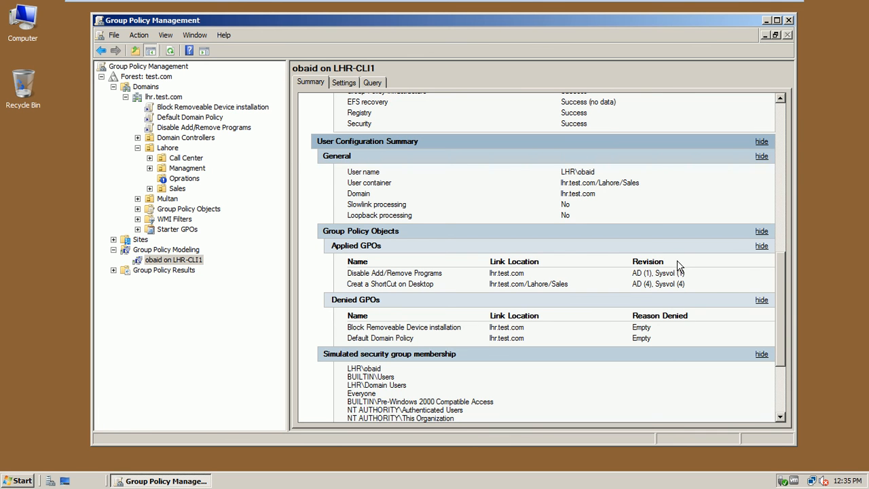
drag(785, 258, 788, 297)
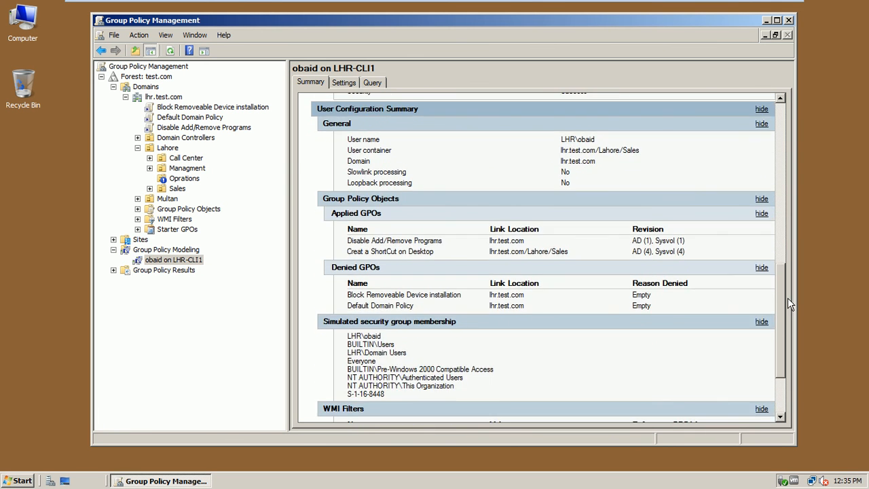
Step: Select the user's applied GPOs, then the new modeling result, then the Oprations OU
drag(347, 240, 434, 253)
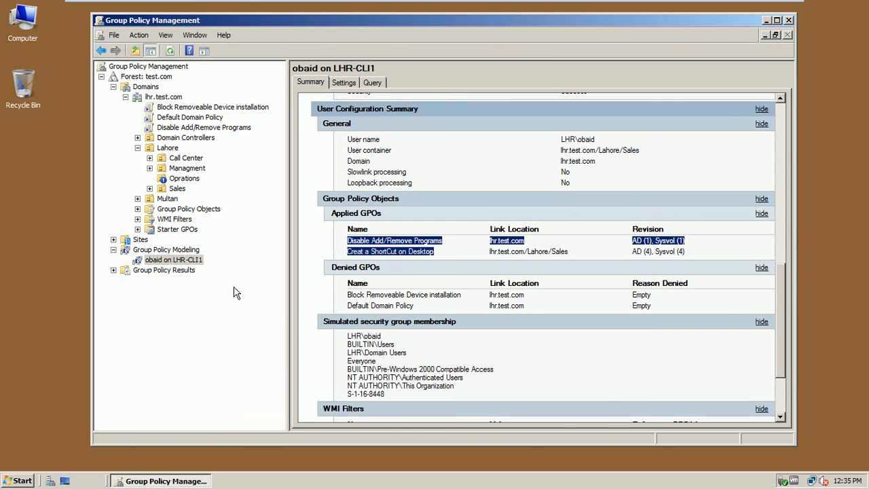
click(176, 261)
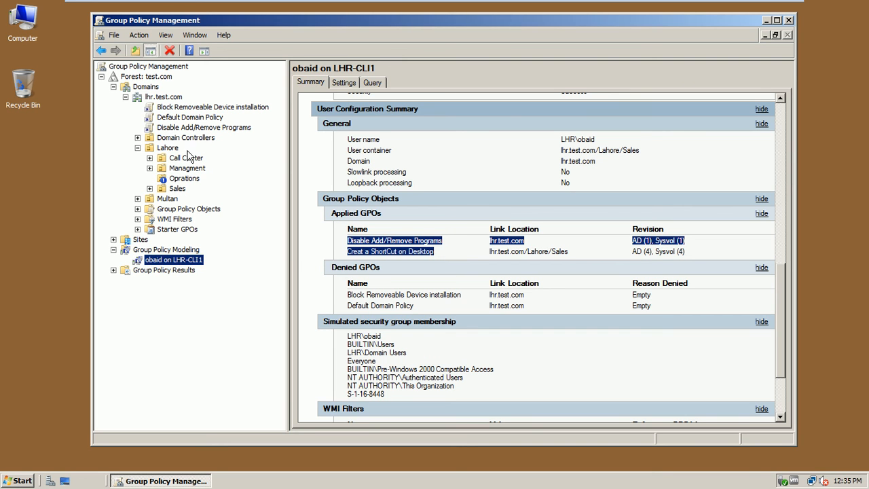
click(183, 179)
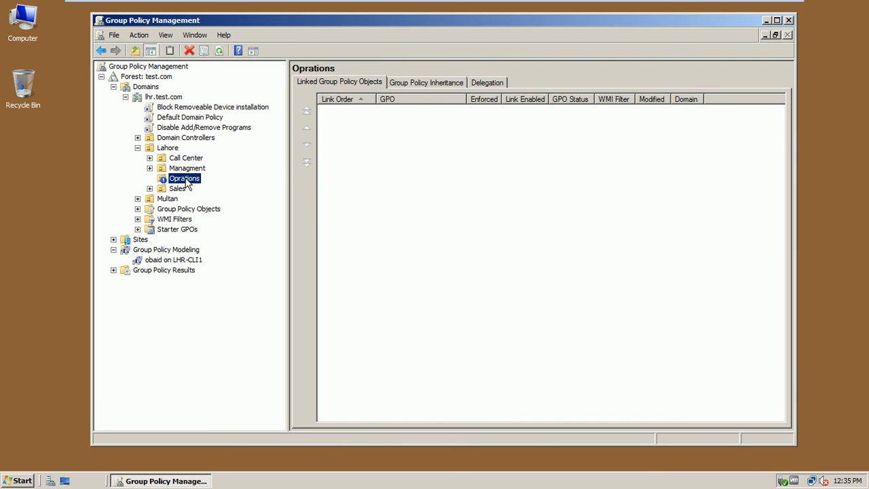
Step: Reopen Active Directory Users and Computers and list the five user accounts in Lahore's Oprations OU
click(17, 481)
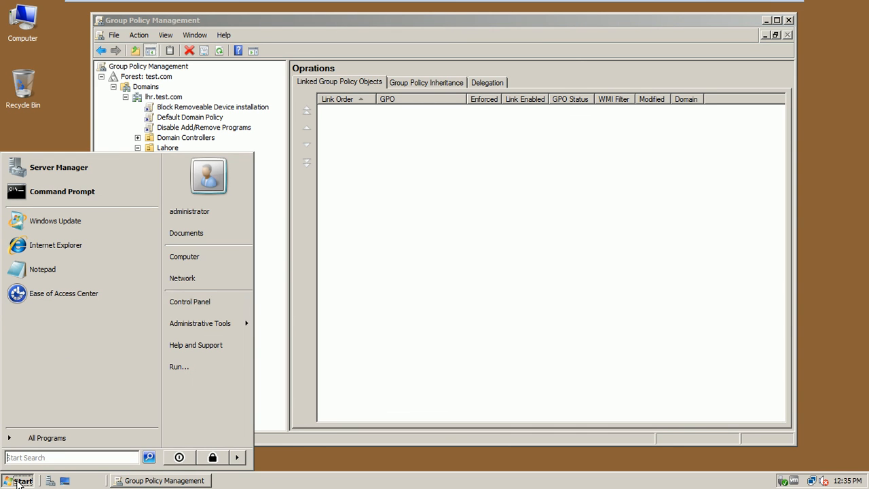
mouse_move(200, 326)
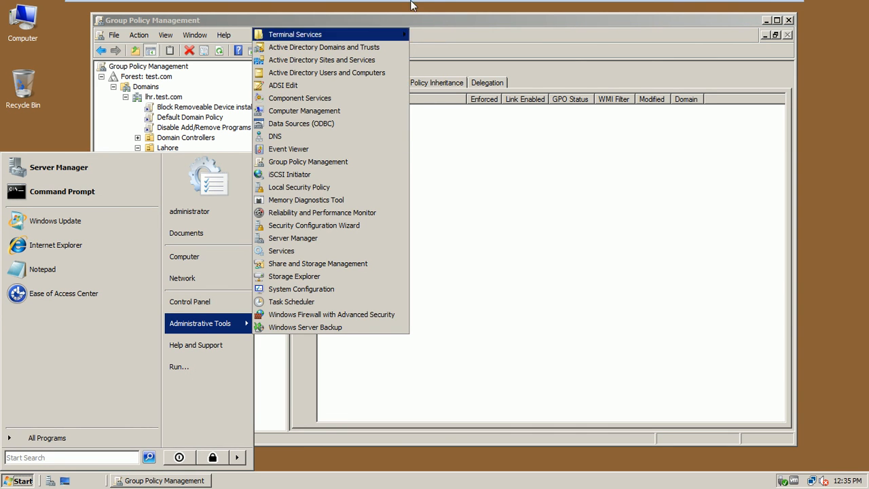
click(349, 74)
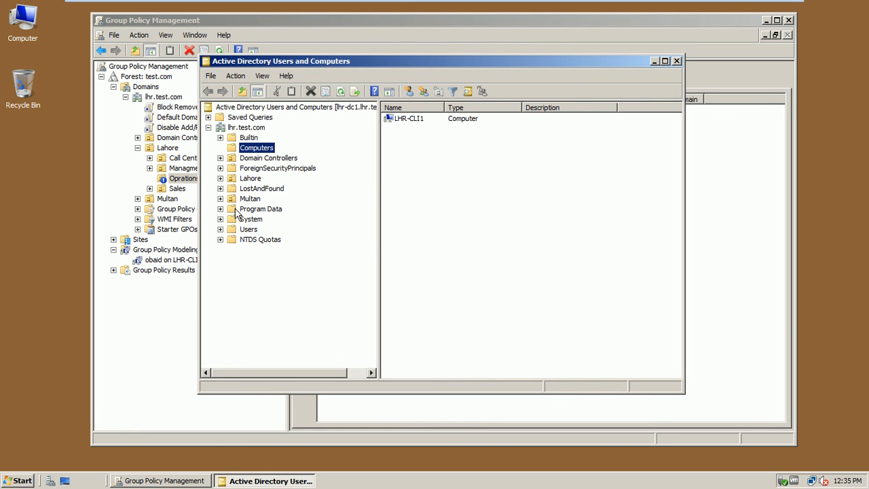
click(219, 178)
click(262, 209)
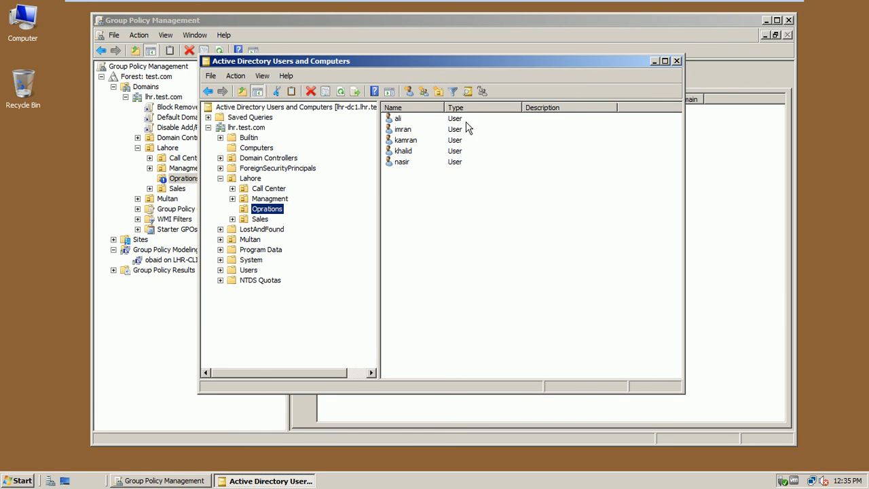
Step: Start a new Group Policy Modeling Wizard, try a specific domain controller, and dismiss the access denied error
click(654, 62)
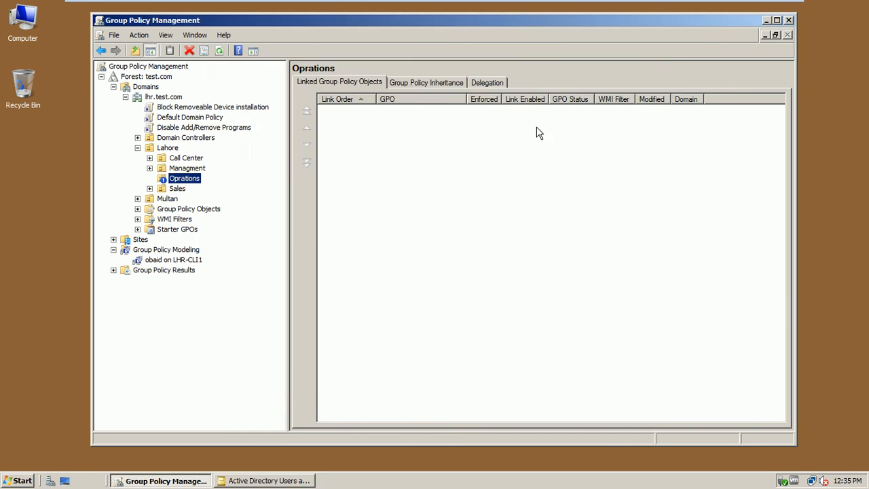
click(187, 253)
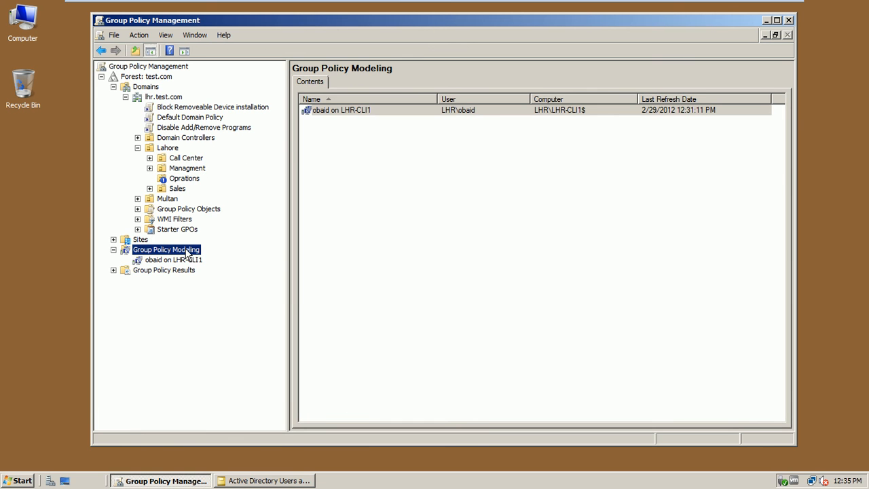
right_click(188, 253)
click(198, 258)
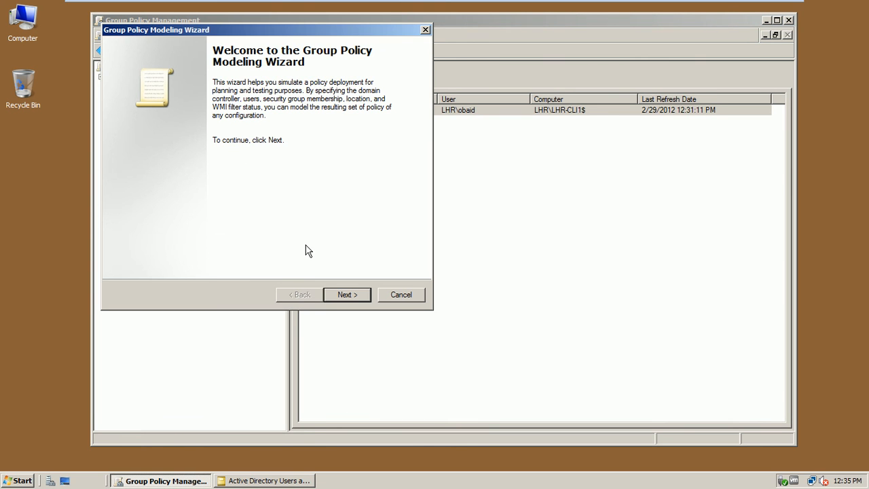
click(337, 294)
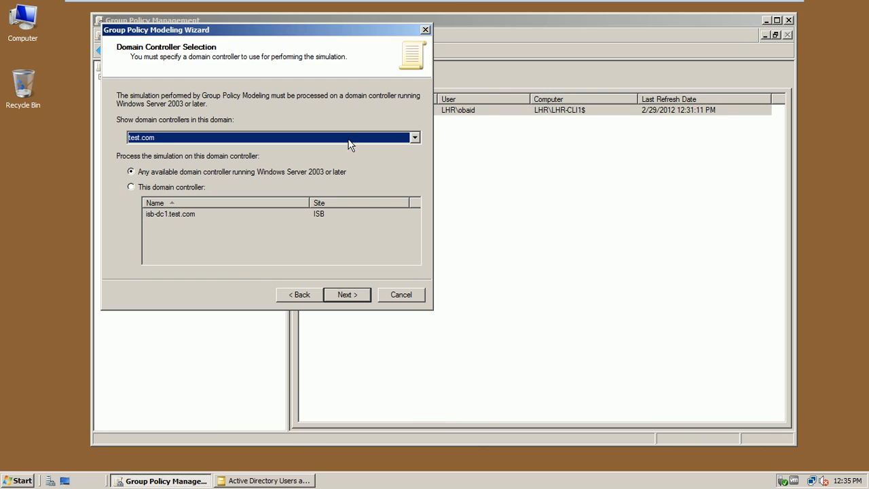
click(173, 189)
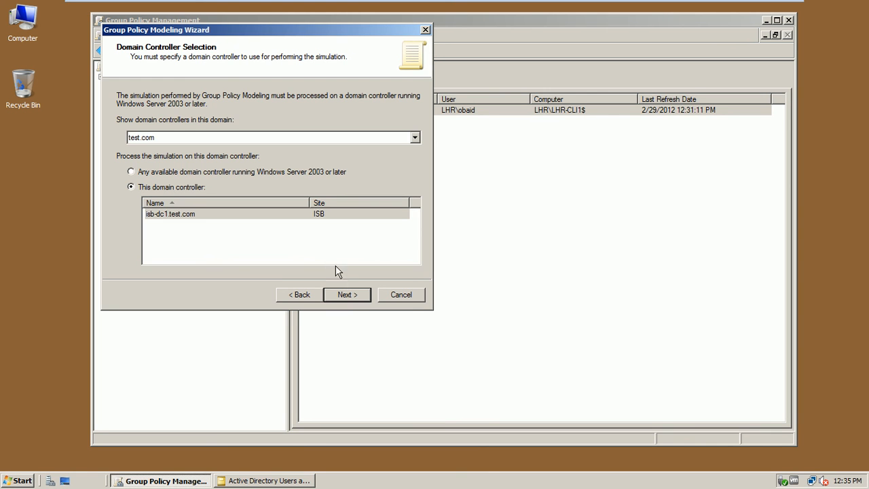
click(346, 295)
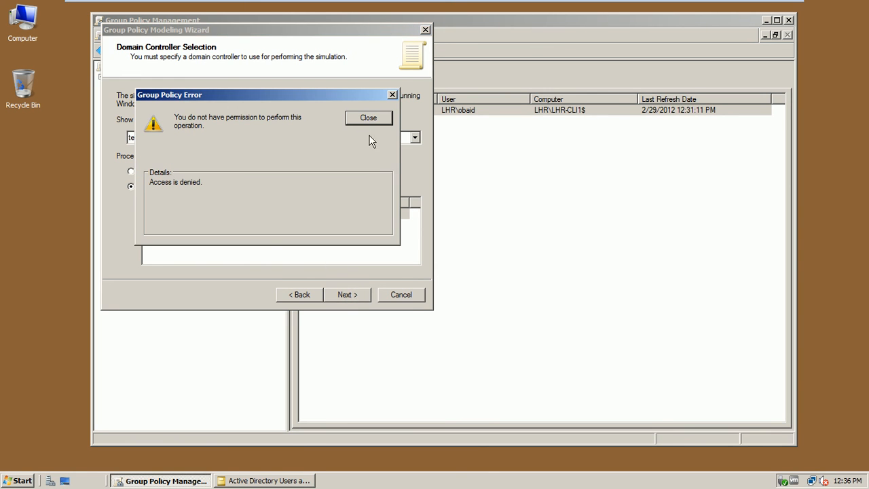
click(368, 118)
Step: Set the domain to lhr.test.com with any available domain controller
click(203, 139)
click(196, 151)
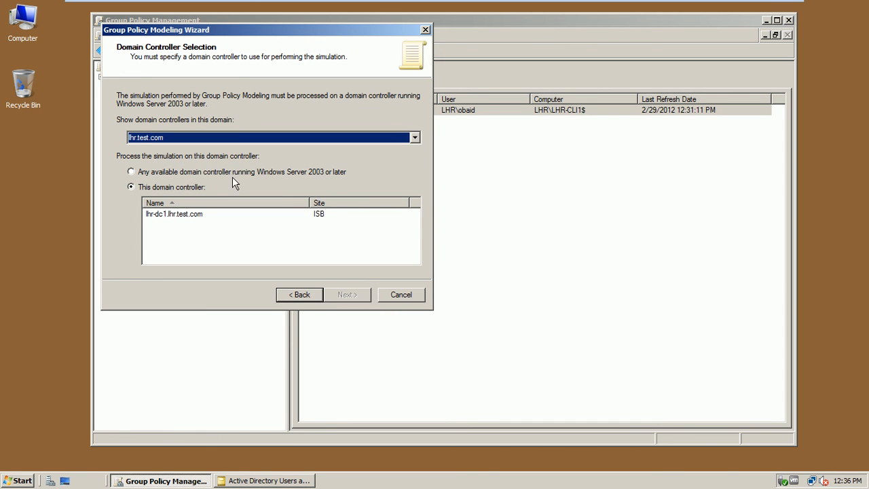
click(232, 175)
Step: Type the user and computer names, tick Skip to final page, and dismiss the failed user-query error
click(342, 295)
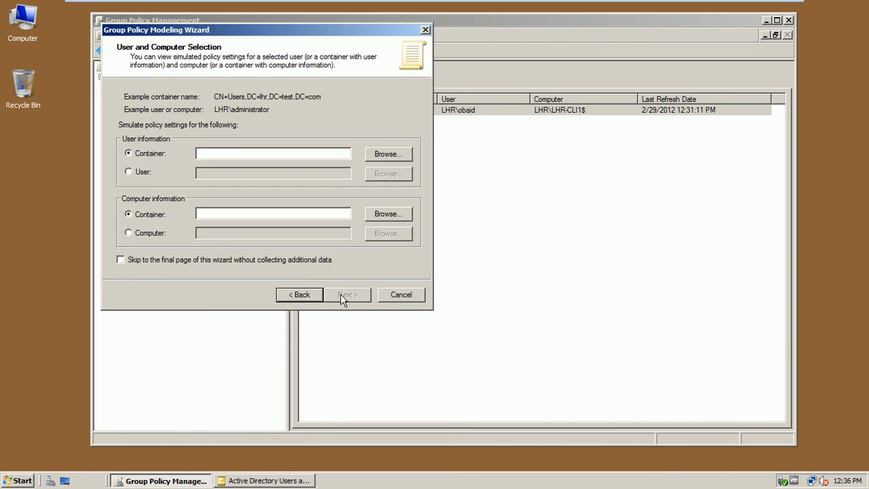
click(149, 172)
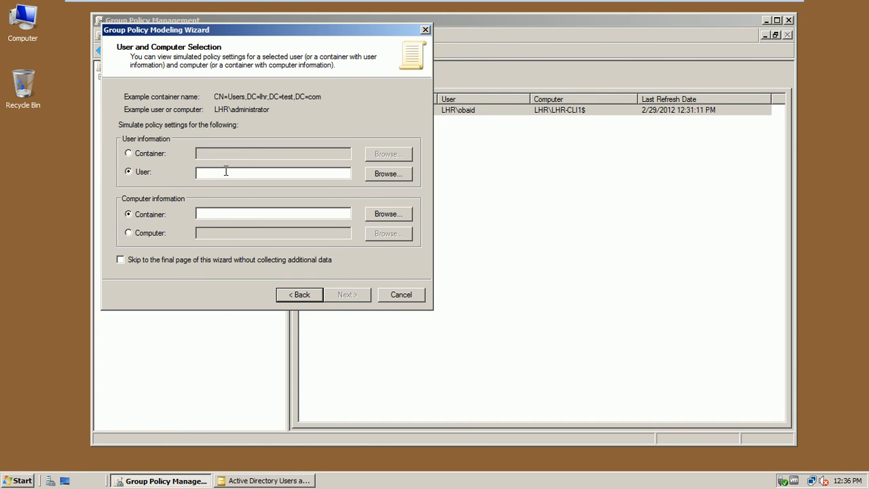
click(228, 173)
text(ali)
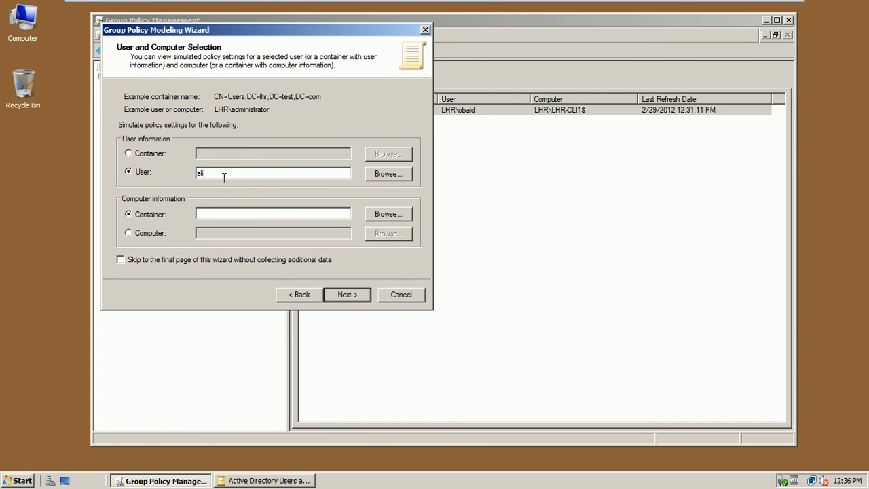
click(152, 233)
click(207, 233)
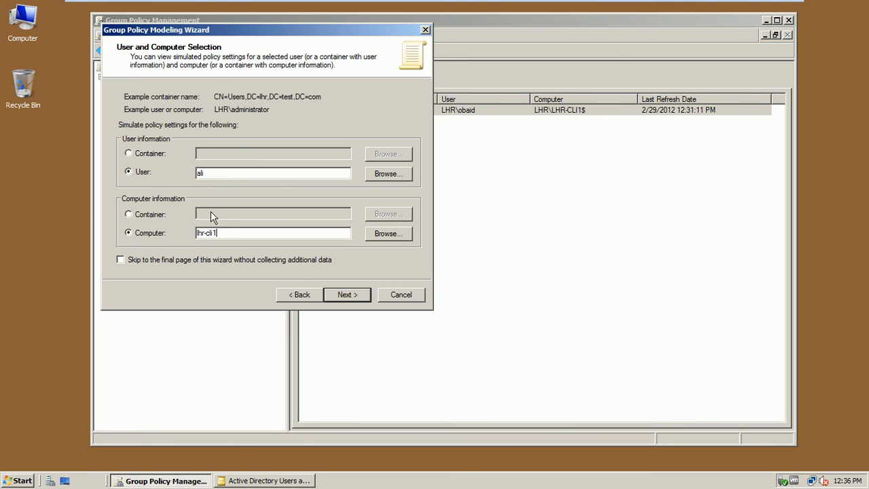
click(227, 263)
click(348, 297)
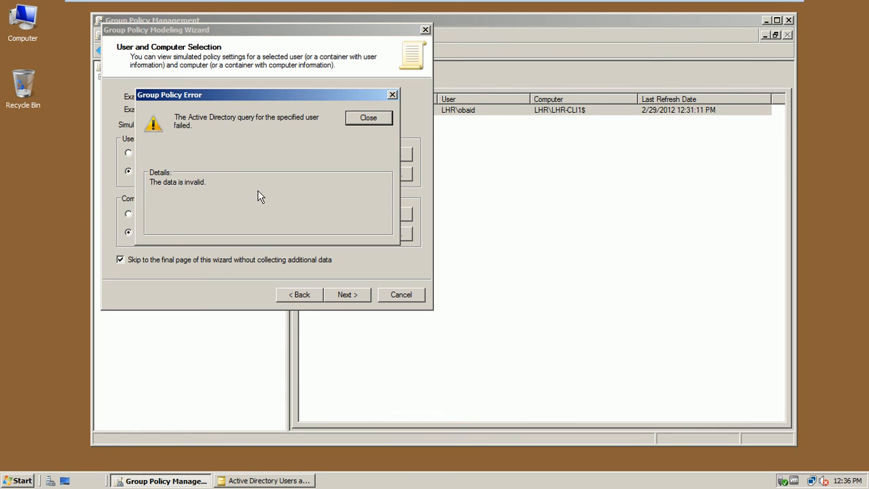
click(362, 117)
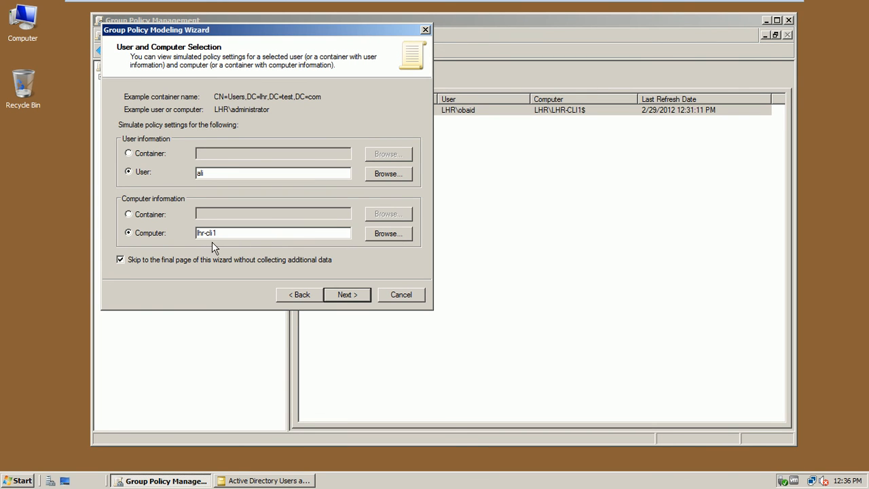
Step: Browse and resolve the Oprations user and the LHR-CLI1 computer with Check Names
click(380, 175)
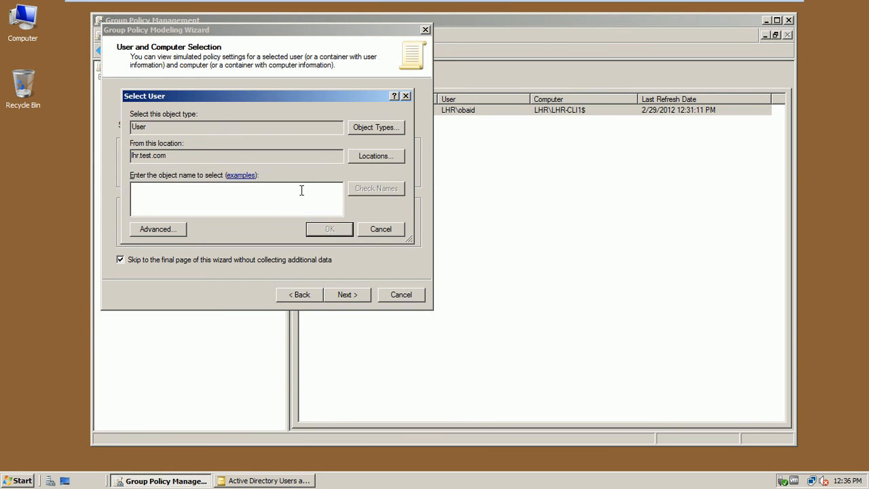
text(ali)
click(360, 193)
click(330, 228)
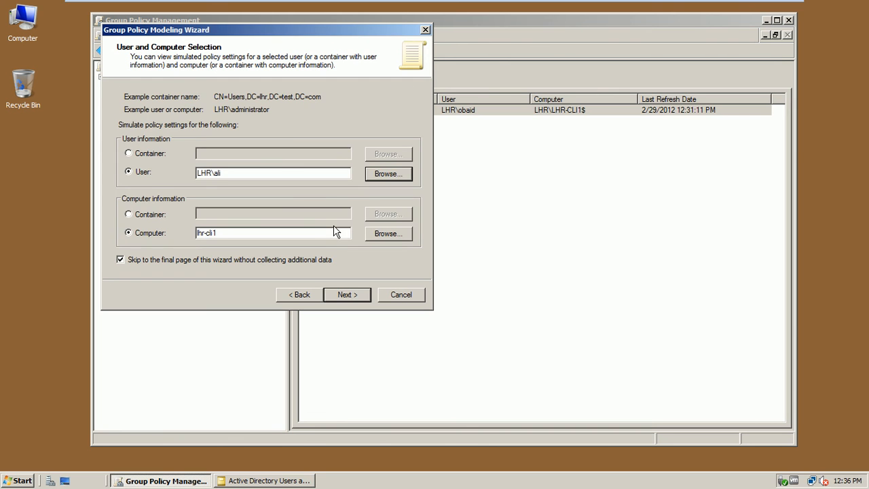
click(365, 232)
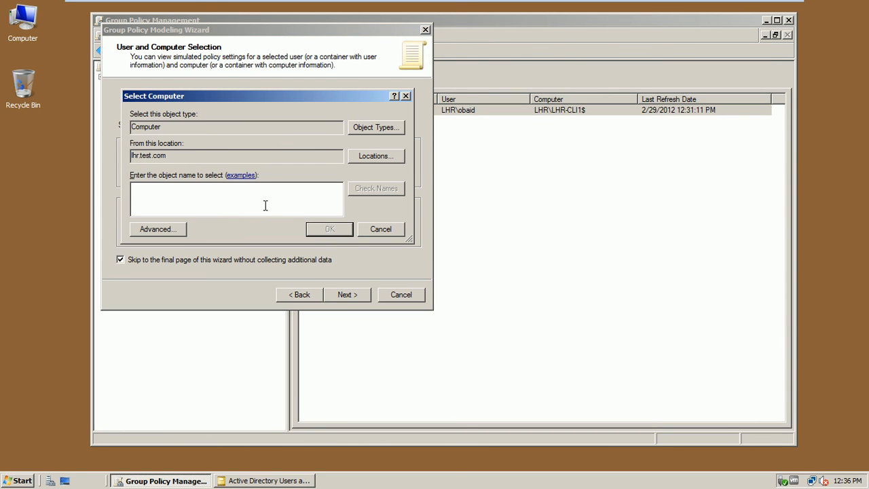
text(l)
click(396, 190)
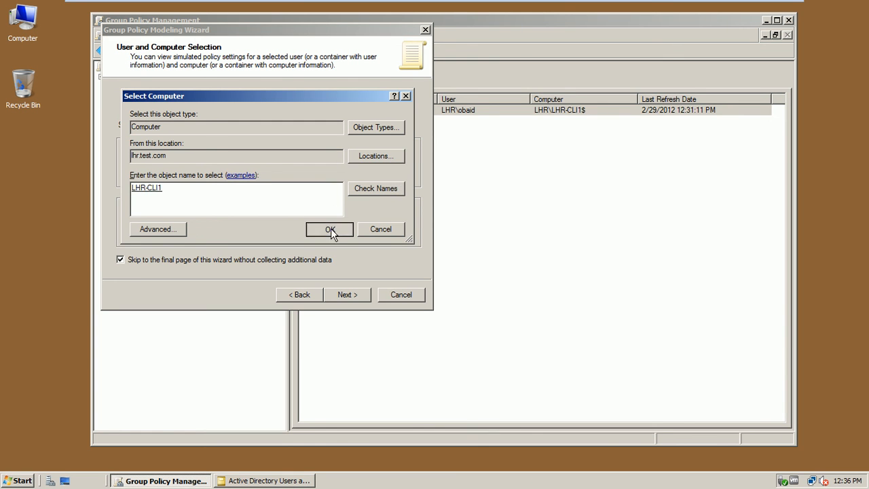
click(330, 230)
Step: Run the modeling simulation and finish the wizard to show the summary report
click(341, 297)
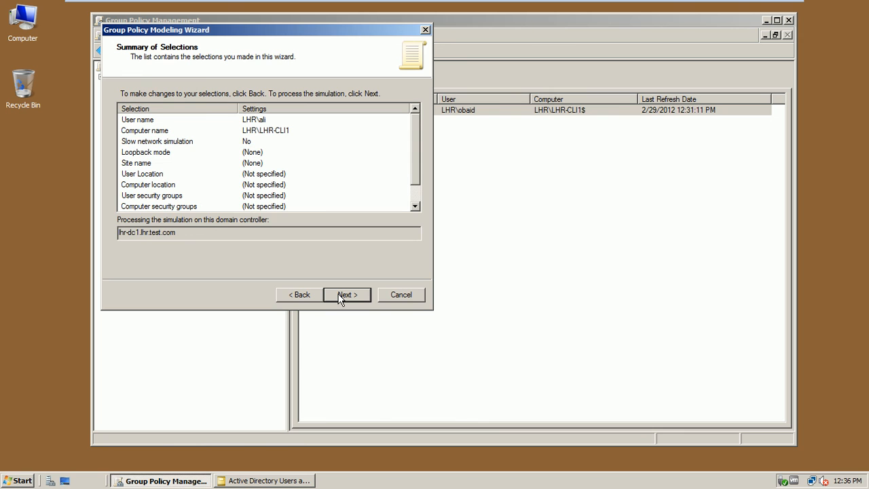
drag(330, 34, 475, 72)
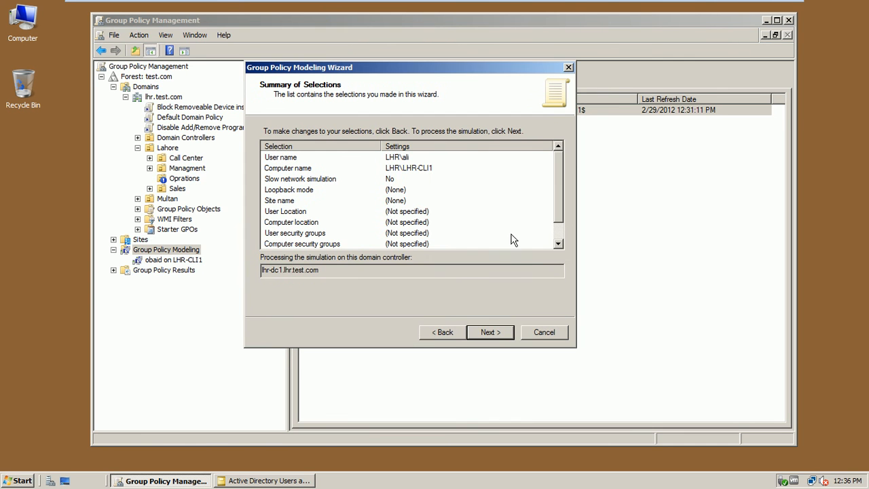
click(501, 333)
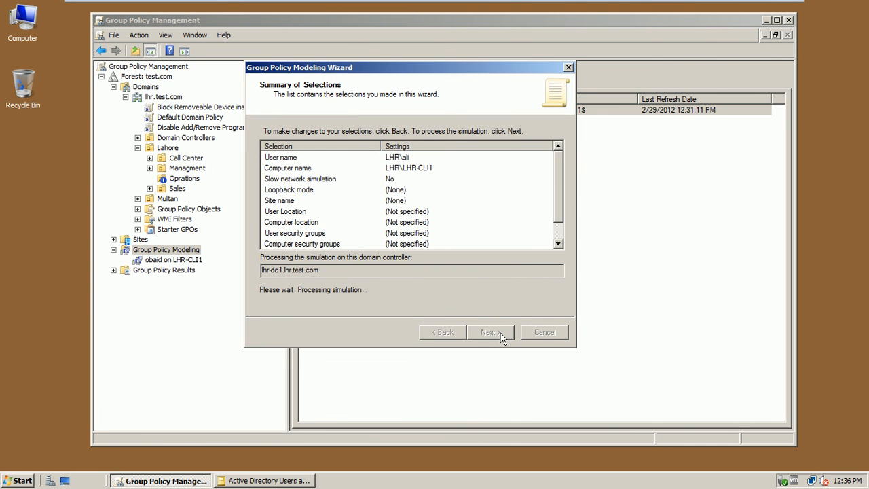
click(487, 332)
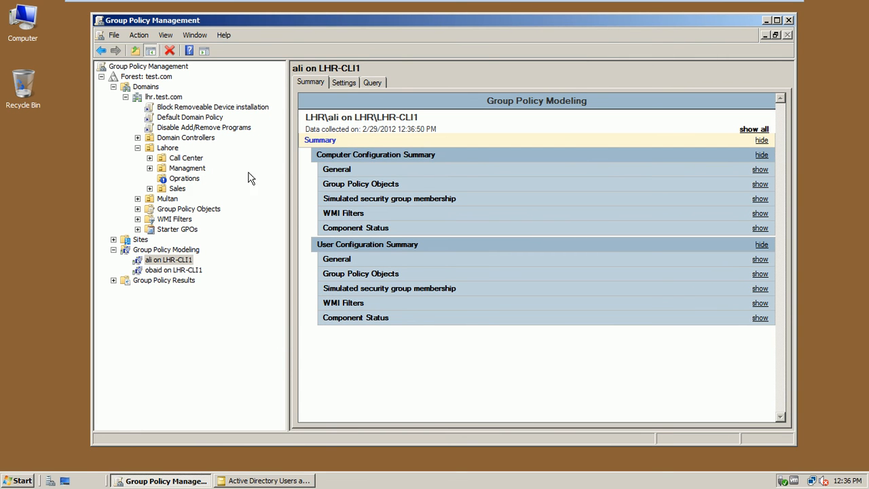
click(754, 129)
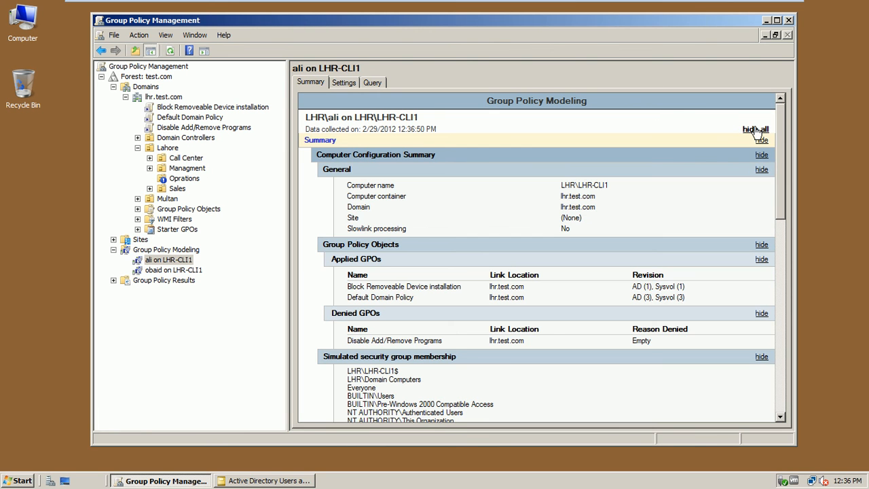
drag(783, 133, 783, 136)
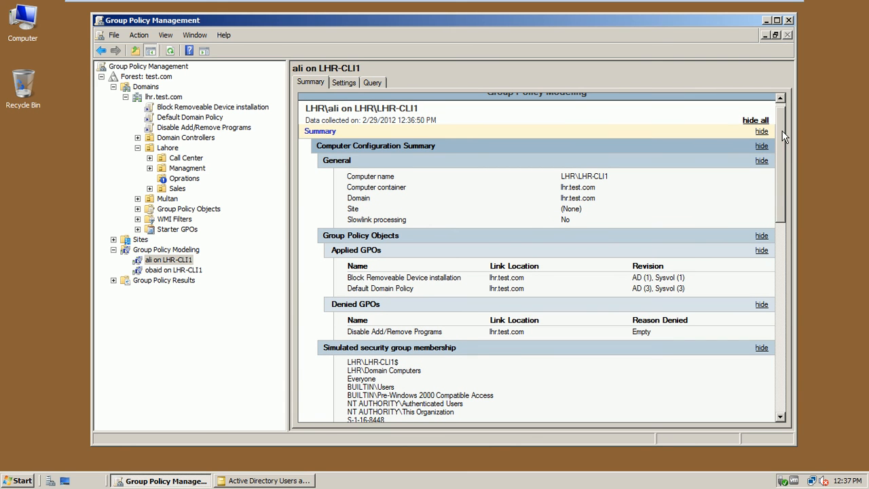
drag(783, 136, 790, 160)
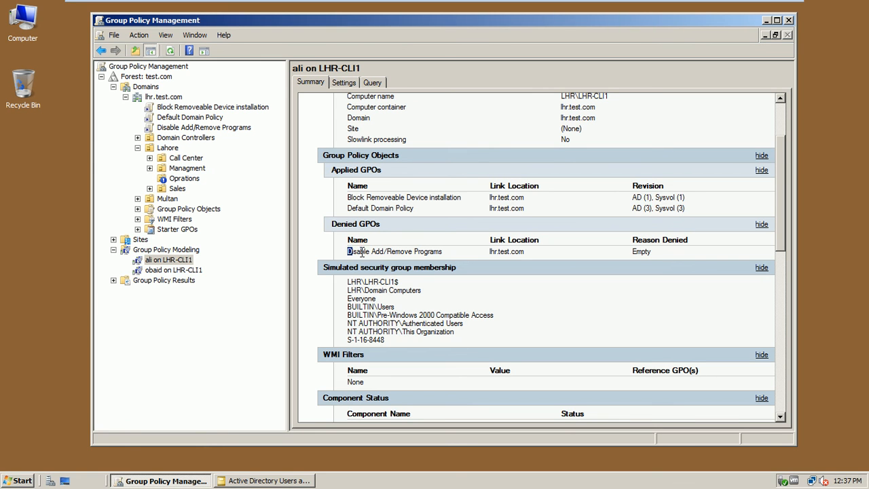
drag(348, 251, 439, 256)
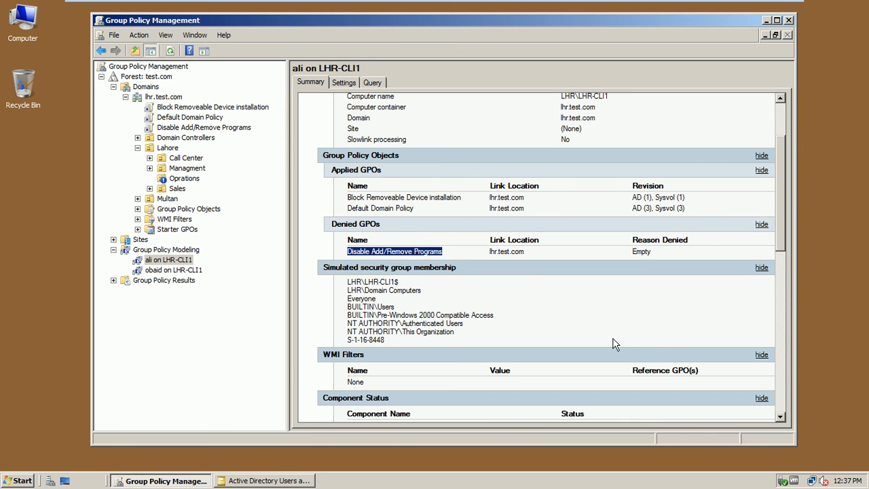
drag(784, 148, 809, 302)
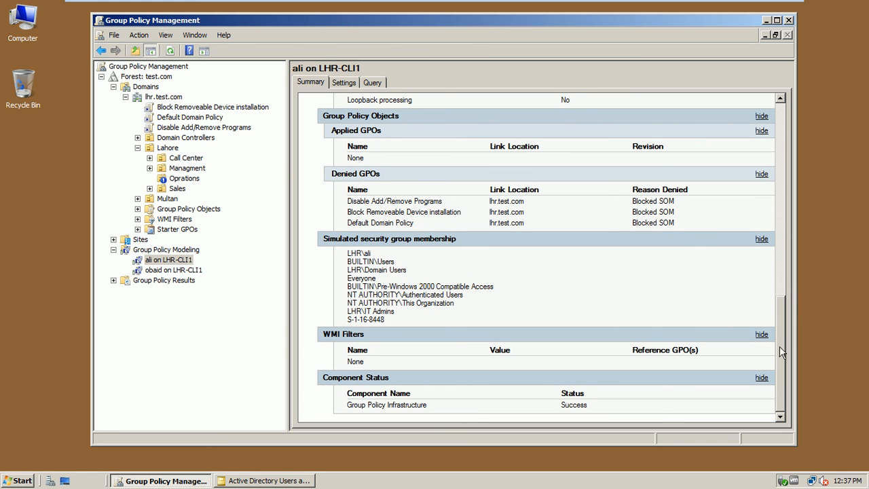
drag(779, 346, 777, 366)
Step: Enforce the Block Removeable Device installation GPO link
click(216, 127)
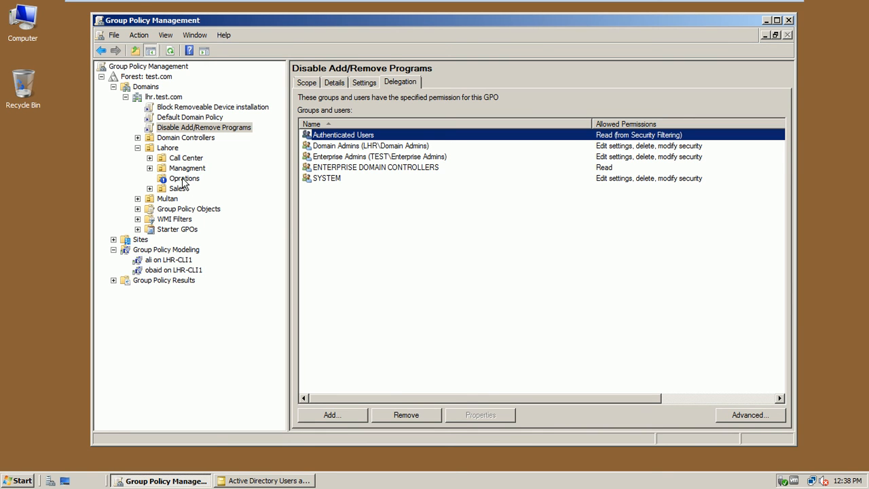
click(219, 107)
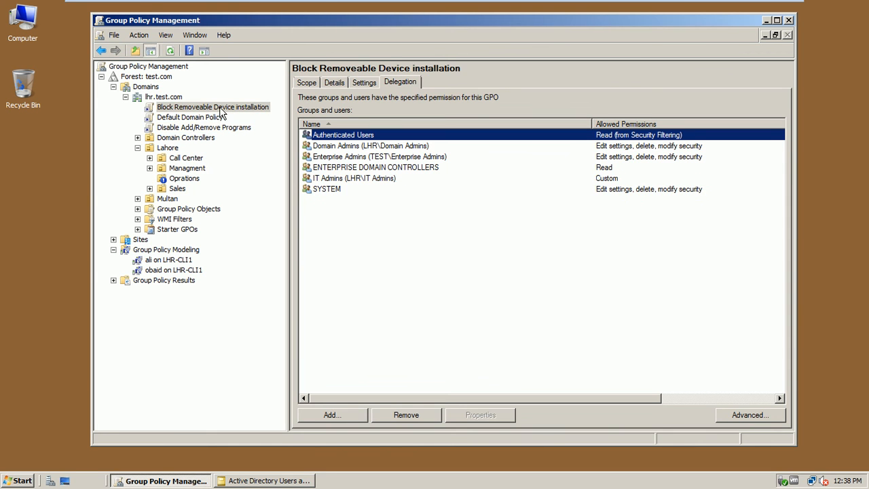
right_click(221, 113)
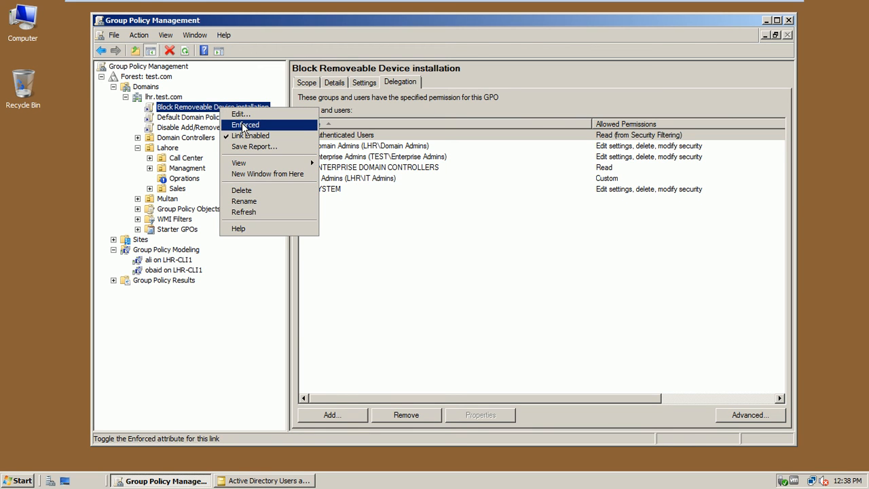
click(244, 126)
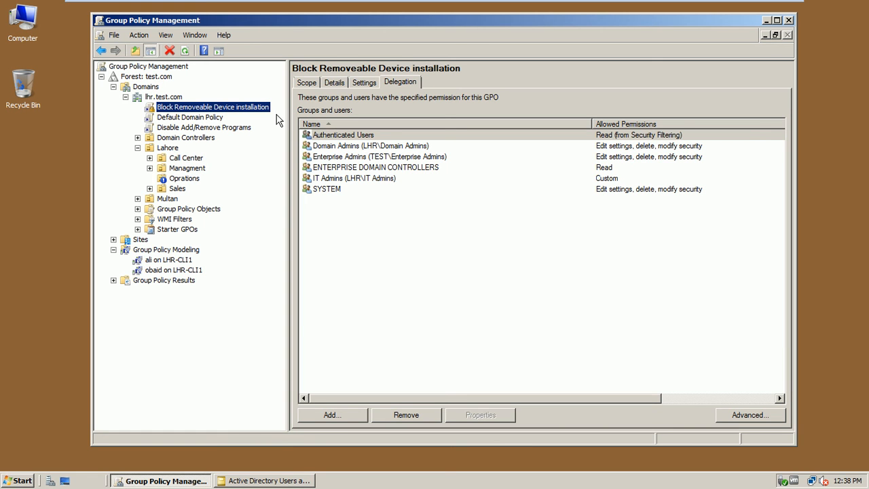
Step: Rerun the LHR-CLI1 modeling query and expand all report sections to review the results
click(191, 179)
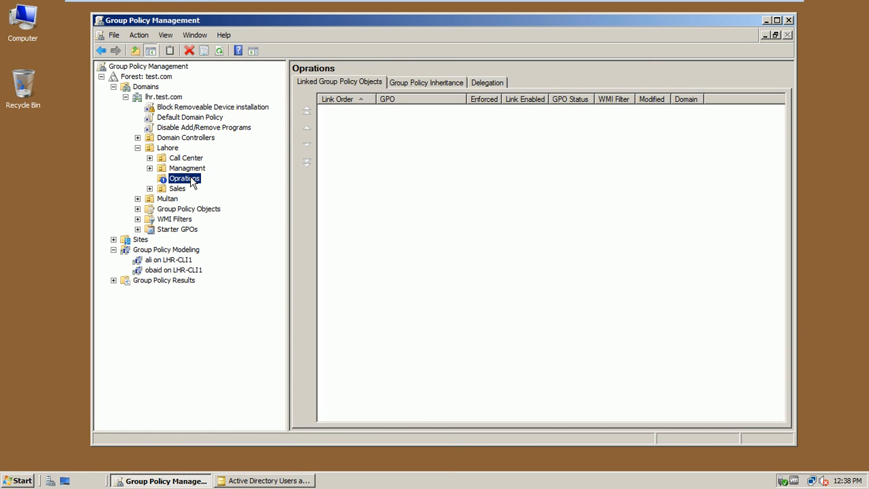
click(192, 109)
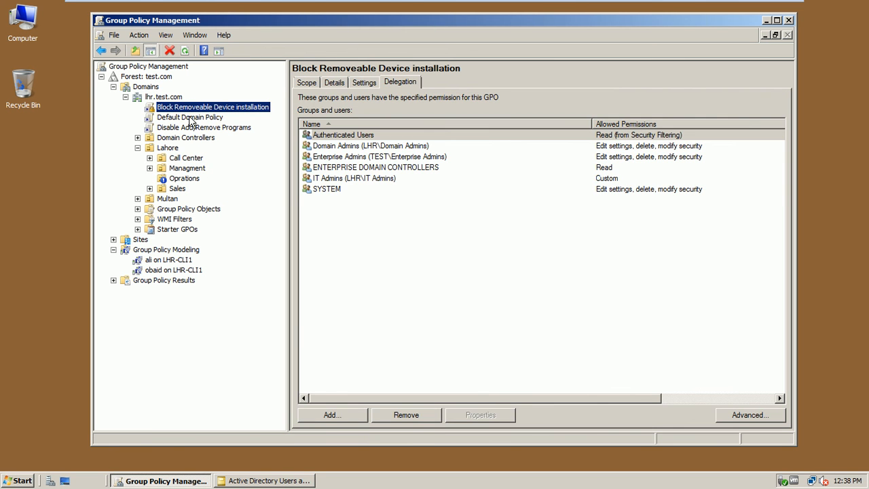
click(180, 262)
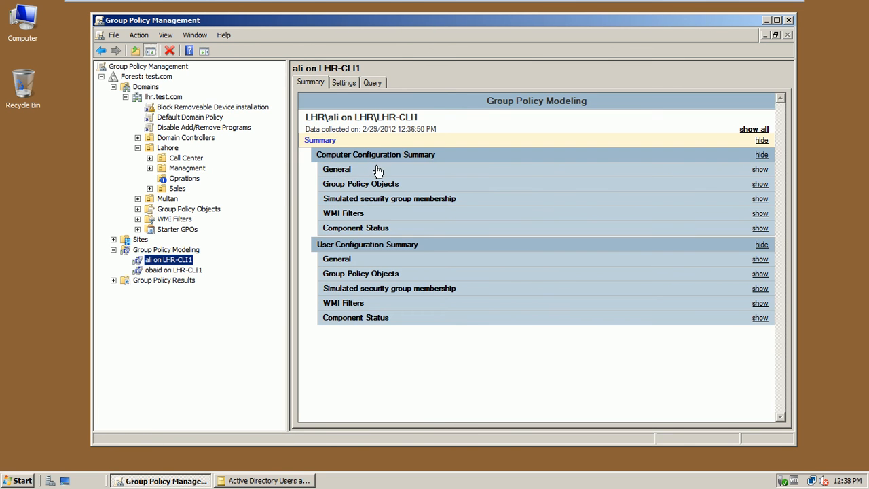
click(478, 385)
right_click(479, 384)
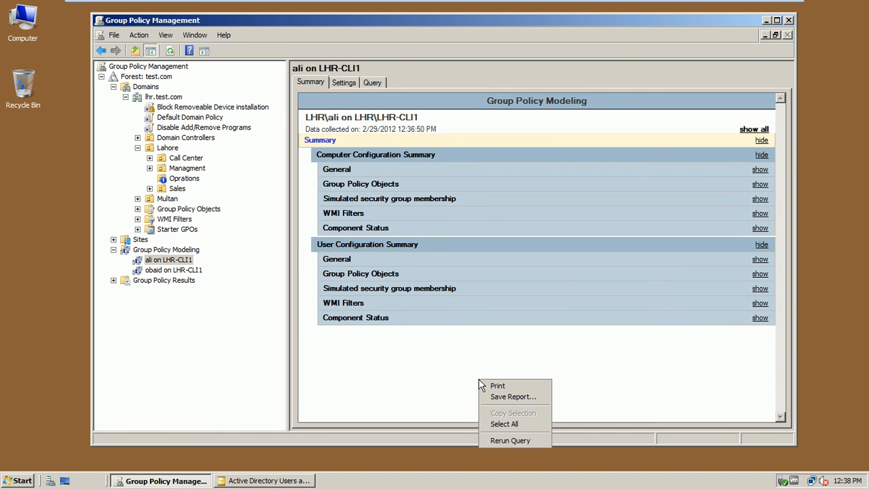
click(510, 441)
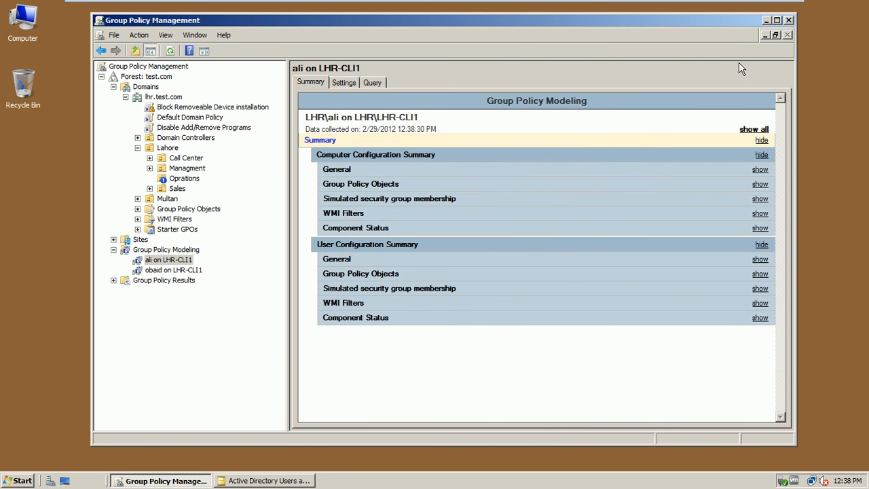
click(754, 130)
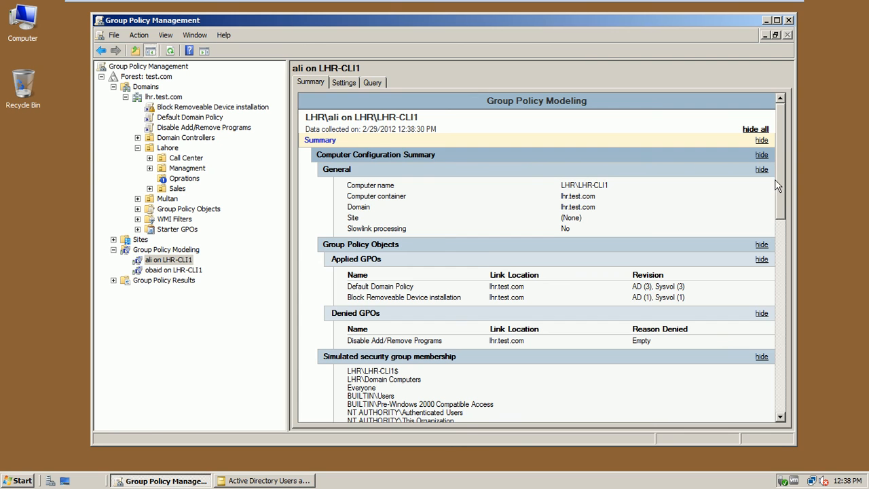
drag(778, 173, 796, 411)
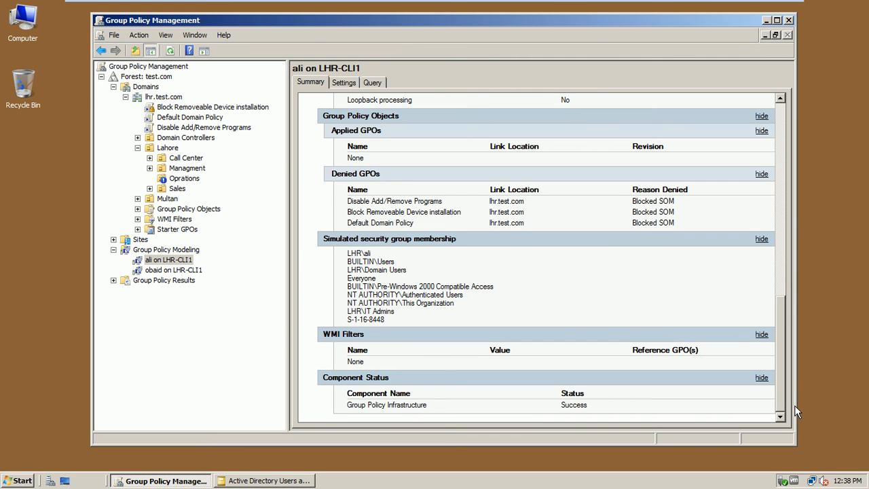
drag(798, 412, 799, 173)
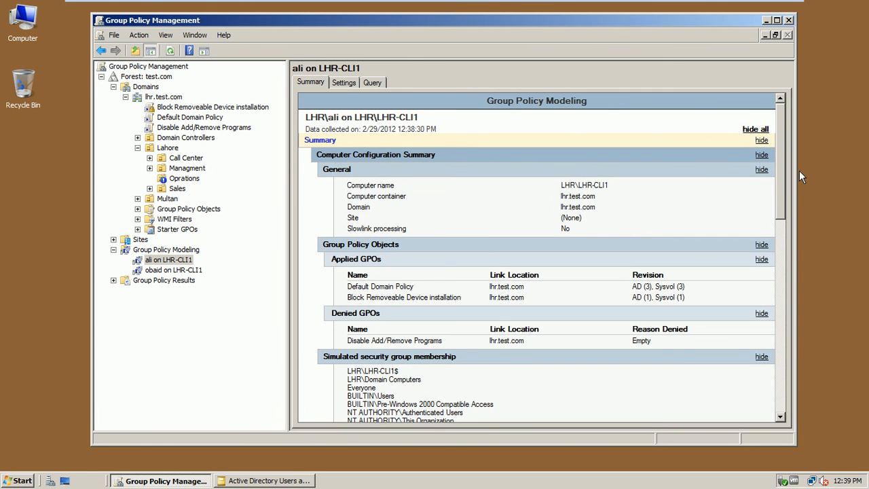
Step: Recheck the Block Removeable Device GPO and Oprations links, then re-expand the modeling report
click(245, 109)
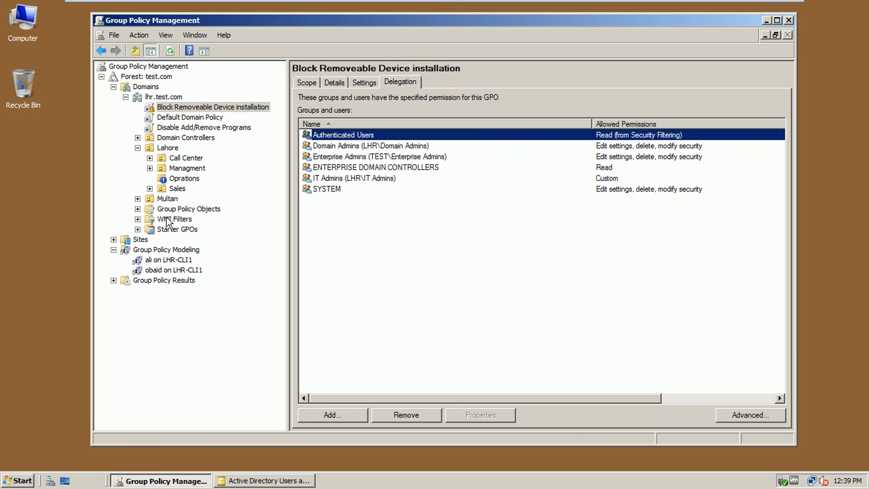
click(176, 180)
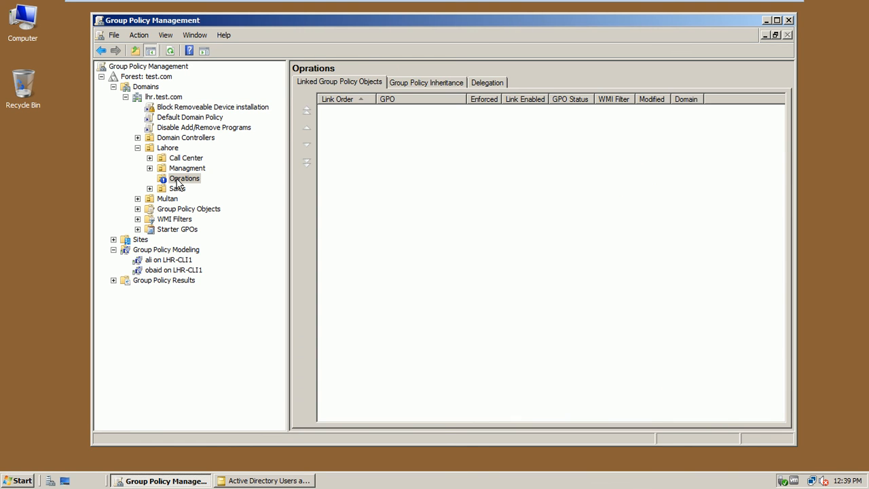
click(174, 262)
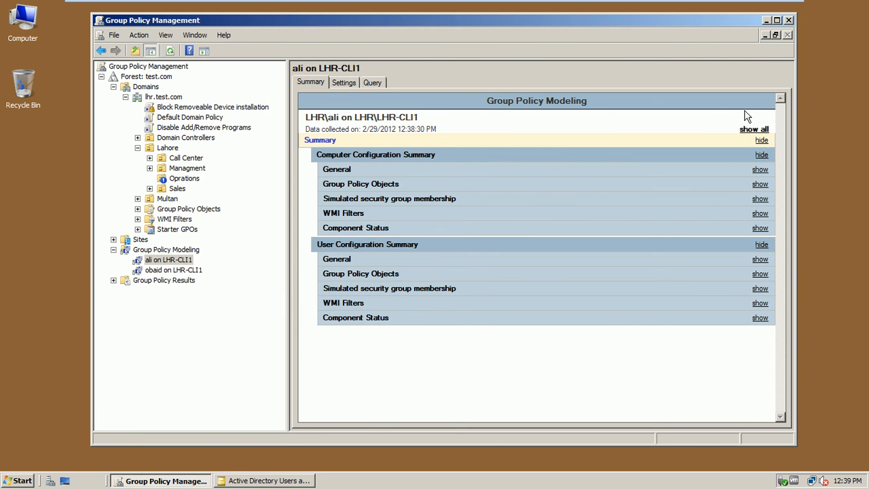
click(752, 129)
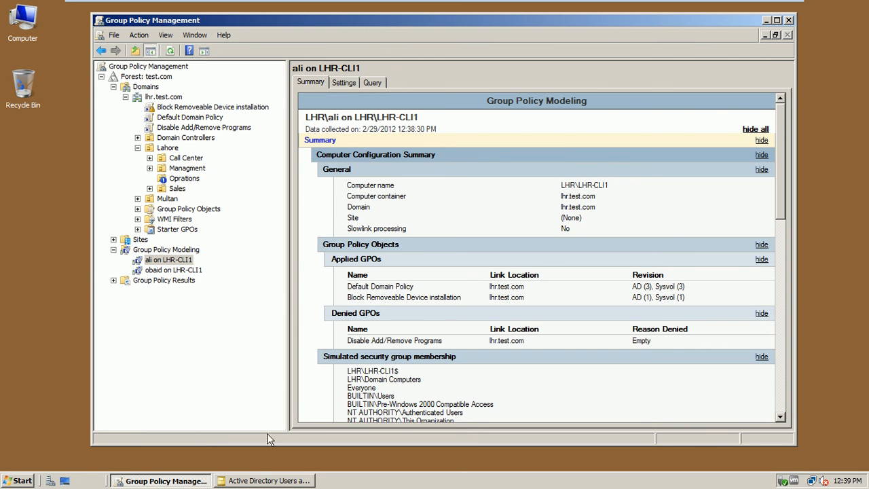
click(264, 481)
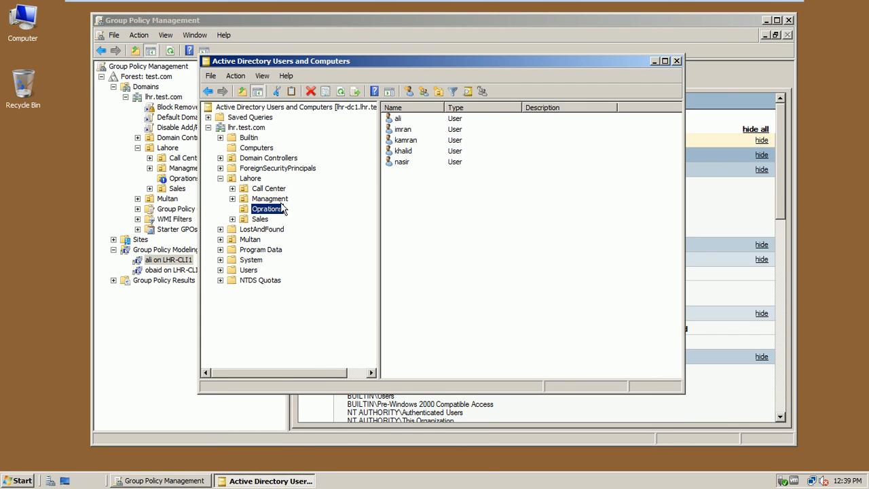
Step: Review the five members of the Lahore OU's IT Admins group, then cancel its properties
click(254, 179)
double_click(407, 161)
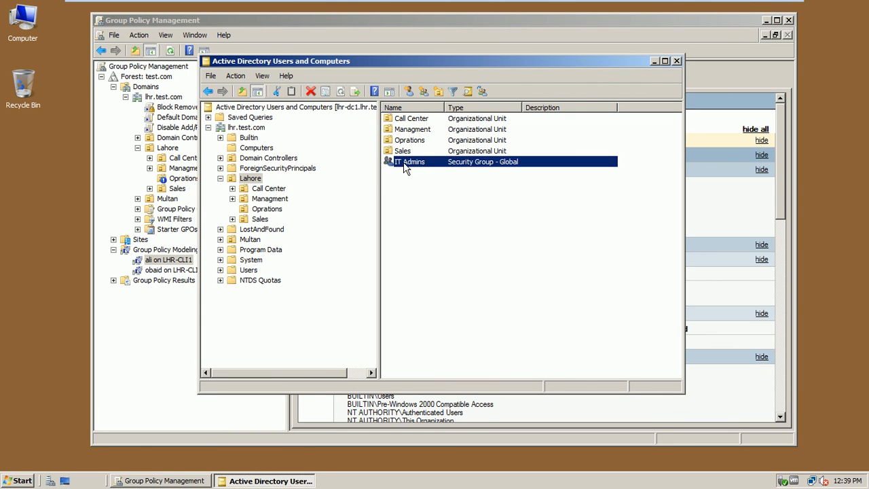
click(417, 119)
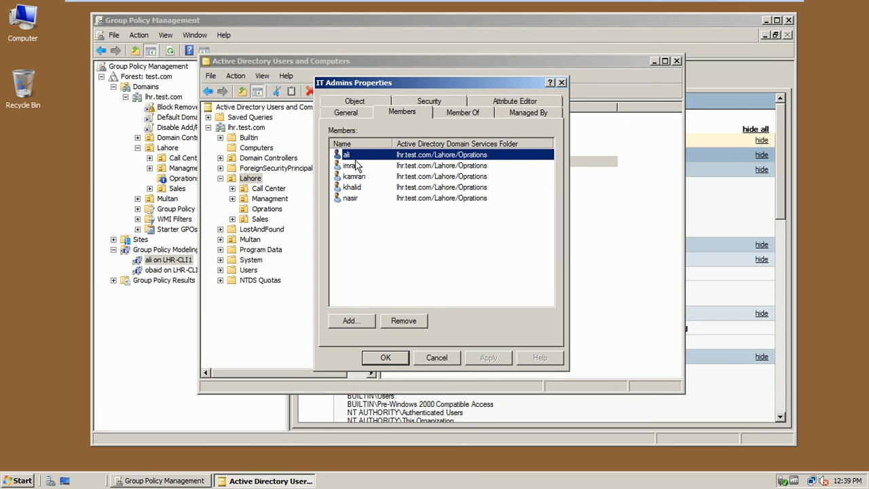
click(436, 357)
Step: Close Users and Computers, revisit the Oprations links and modeling report, then return to PowerPoint slide 20
click(677, 62)
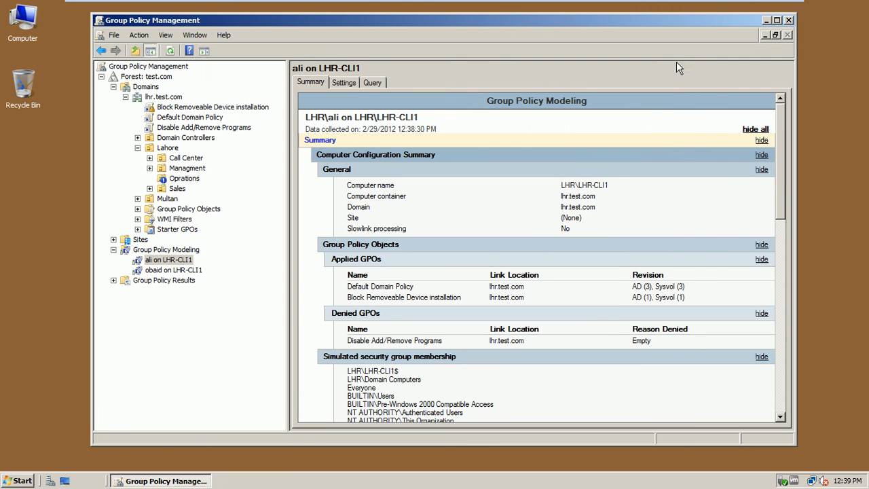
drag(781, 175, 784, 230)
click(185, 179)
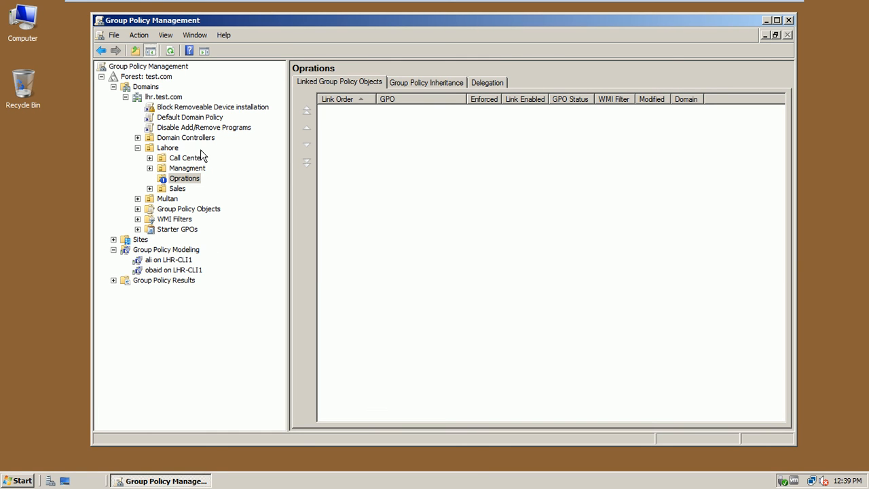
click(175, 262)
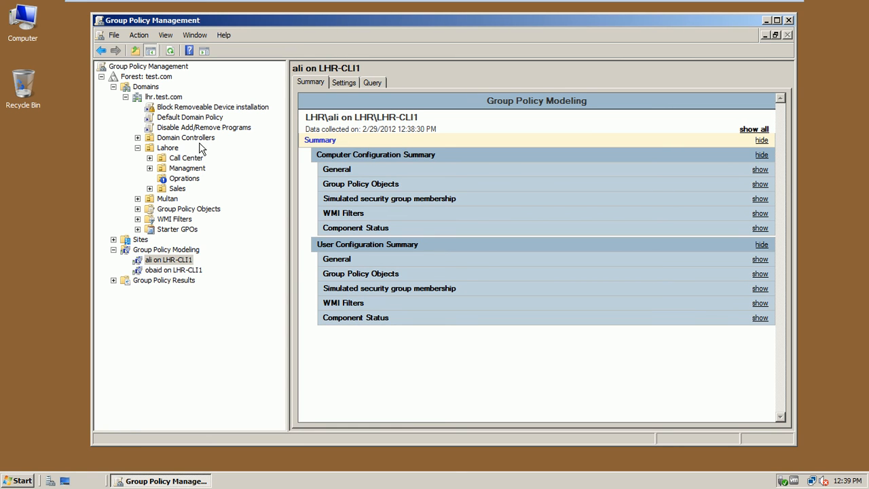
click(217, 108)
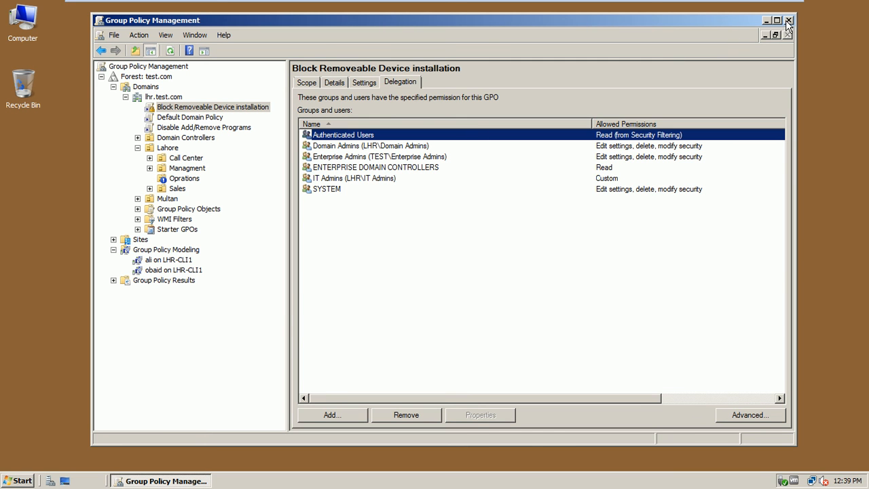
click(753, 8)
click(265, 477)
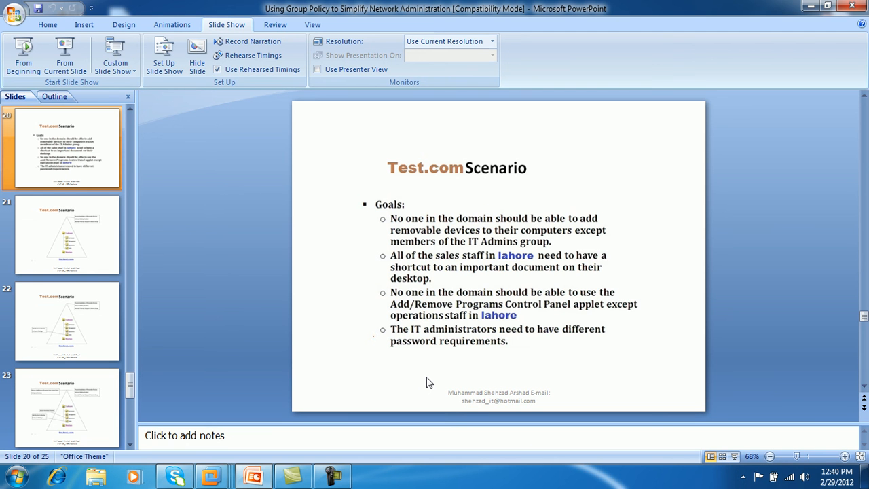
Step: Minimise PowerPoint and the Camtasia Recorder, then bring the lhr-dc1 VM back full screen
click(813, 7)
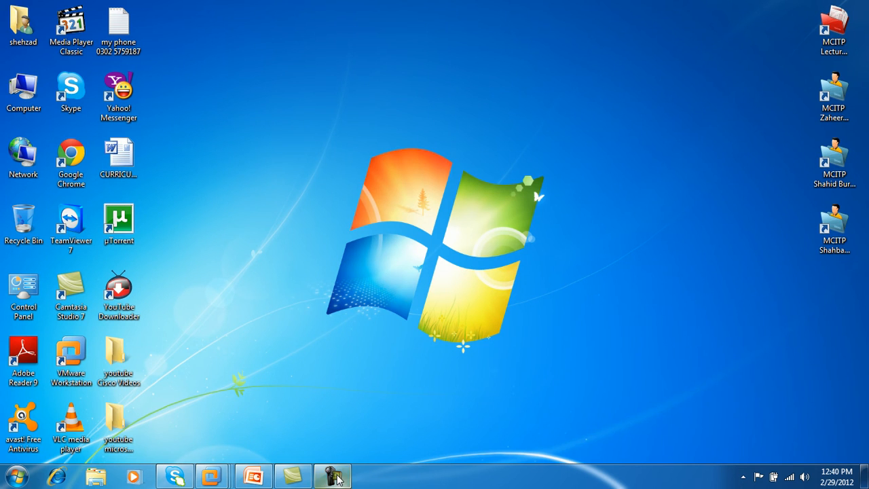
click(333, 475)
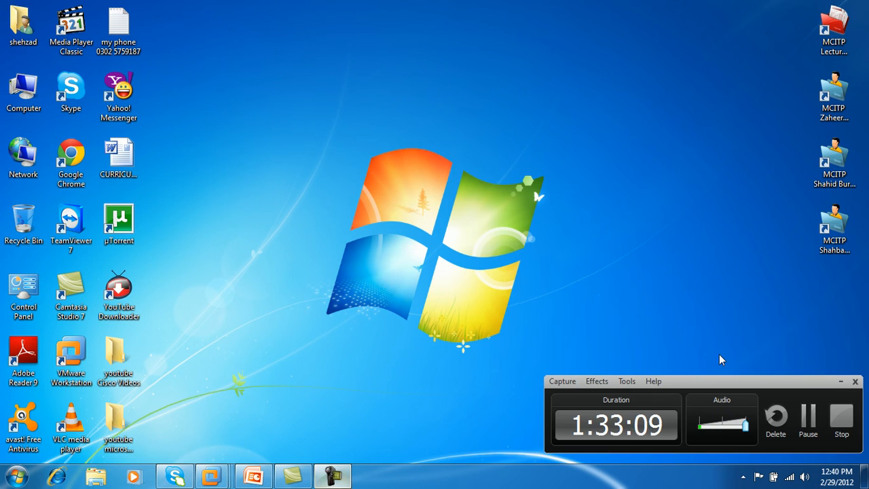
click(841, 384)
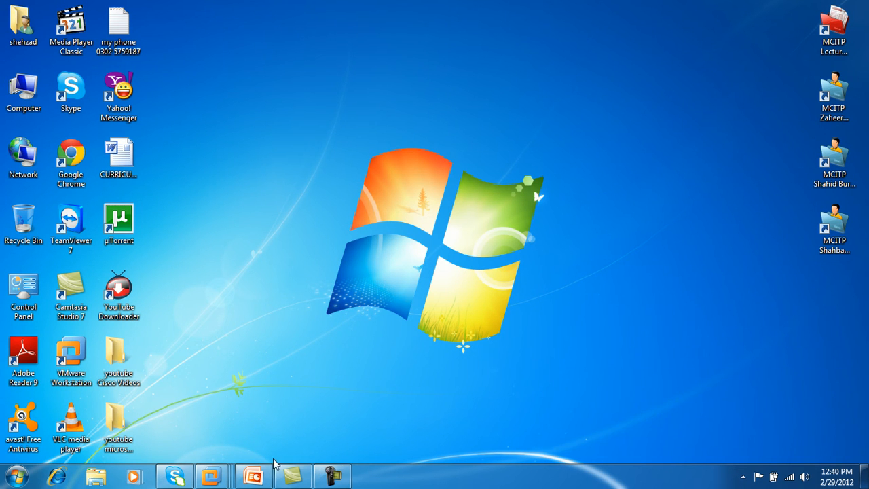
mouse_move(213, 478)
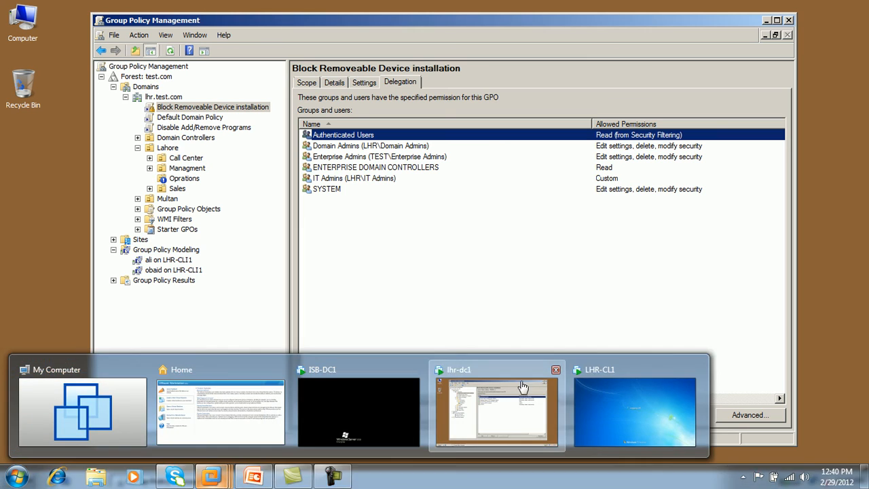
click(521, 380)
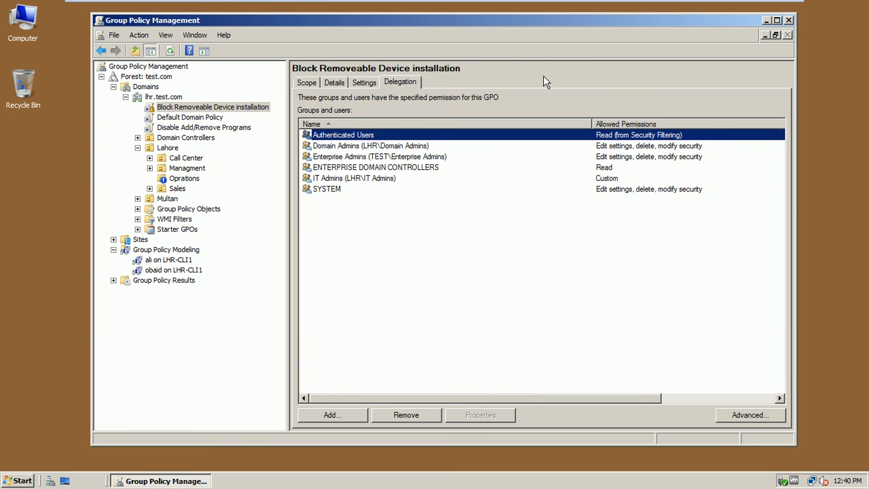
Step: Close Group Policy Management, launch ADSI Edit from Administrative Tools, and centre its window
click(785, 22)
click(19, 480)
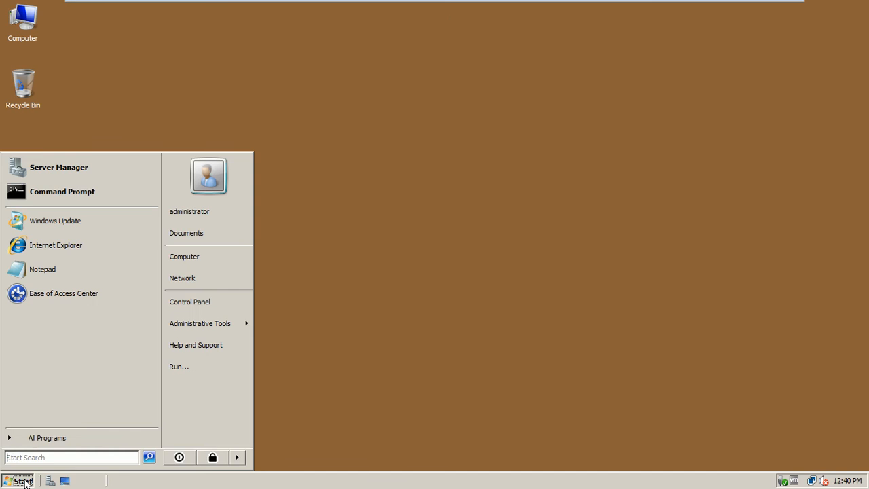
mouse_move(198, 331)
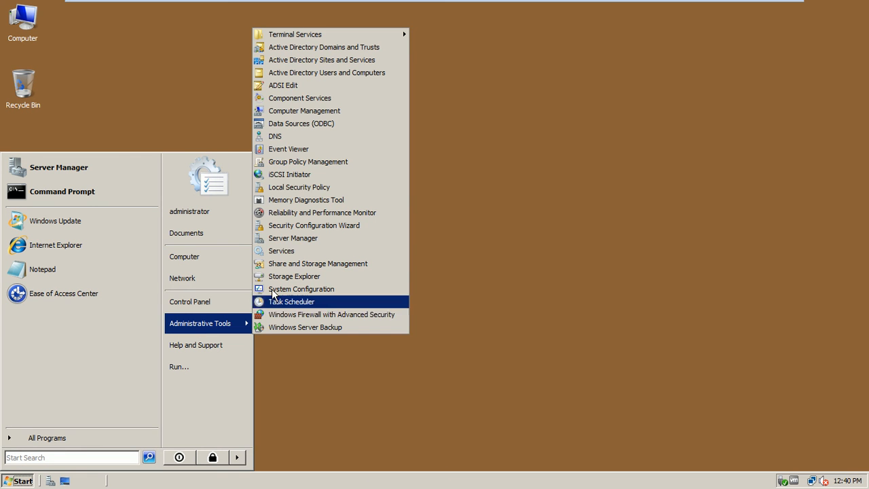
click(289, 92)
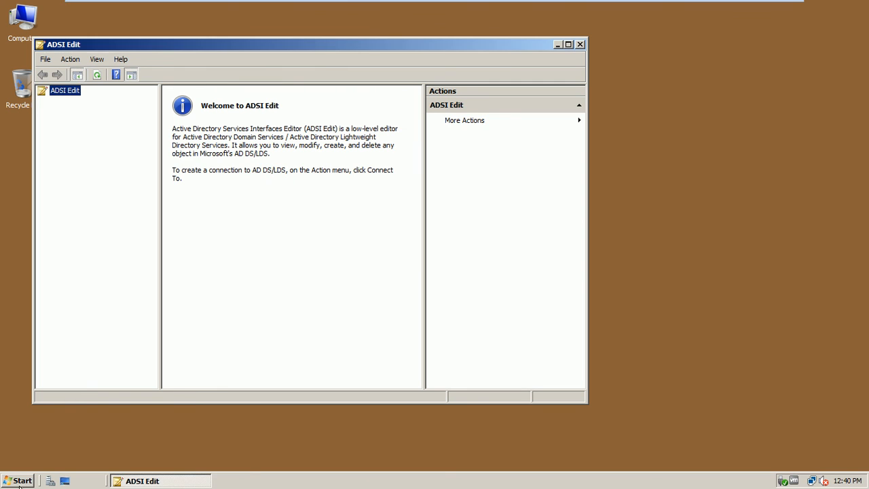
click(19, 482)
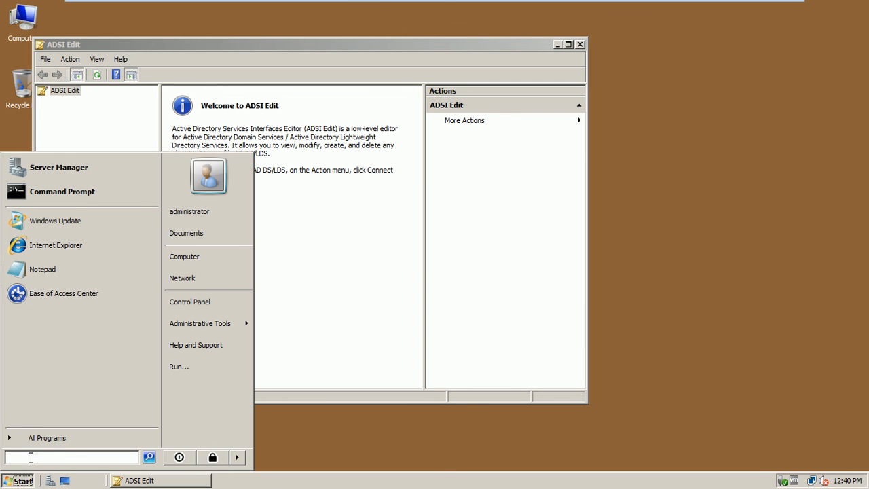
drag(258, 42, 405, 66)
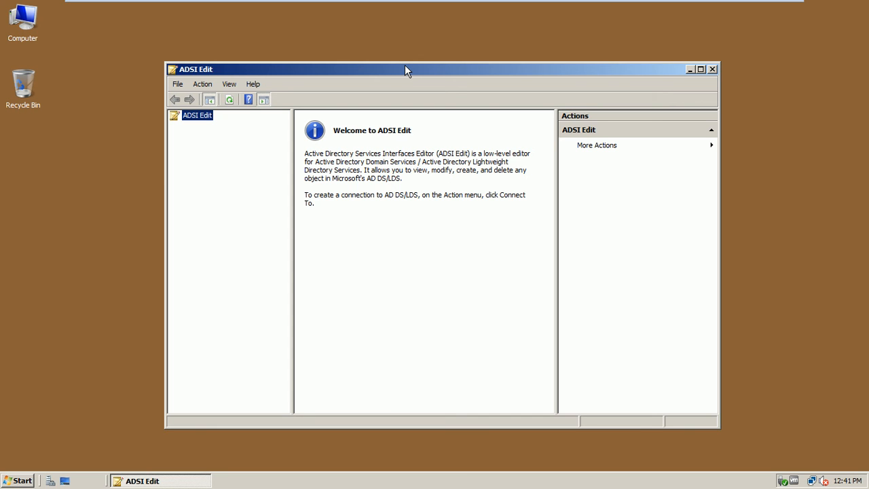
Step: Create an ADSI Edit connection named lhr.test.com to the Default naming context
right_click(207, 117)
click(214, 120)
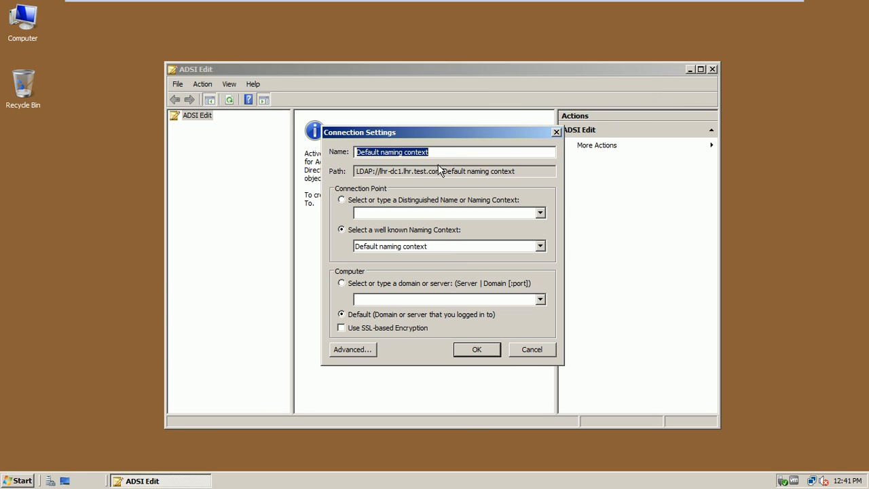
text(lhr.test.com)
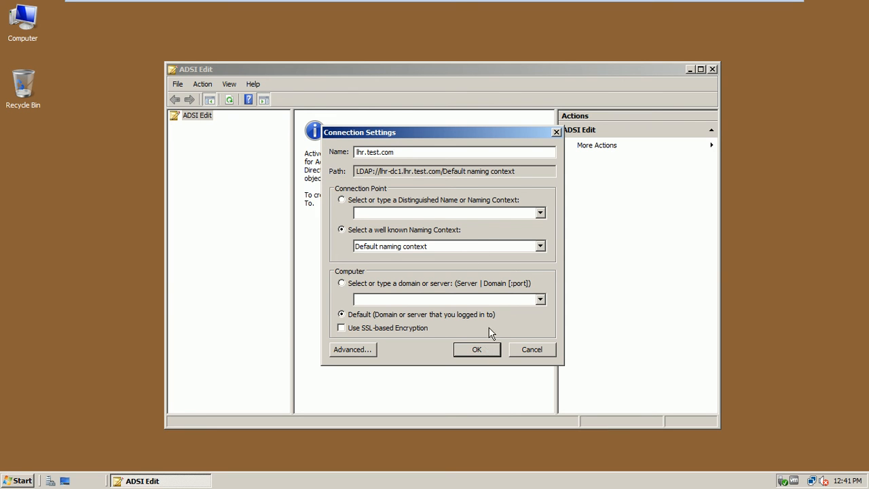
click(494, 210)
click(539, 214)
click(540, 214)
click(470, 350)
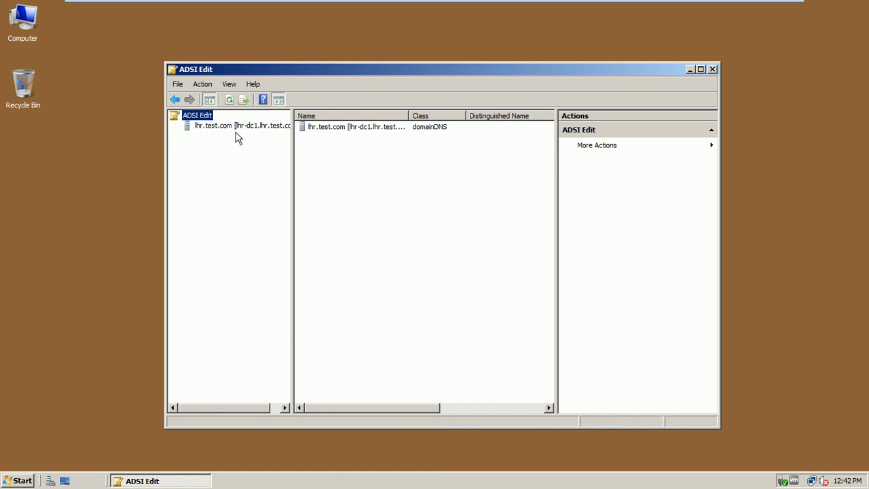
Step: Expand lhr.test.com, DC=lhr,DC=test,DC=com and CN=System down to CN=Password Settings Container
drag(293, 171, 353, 184)
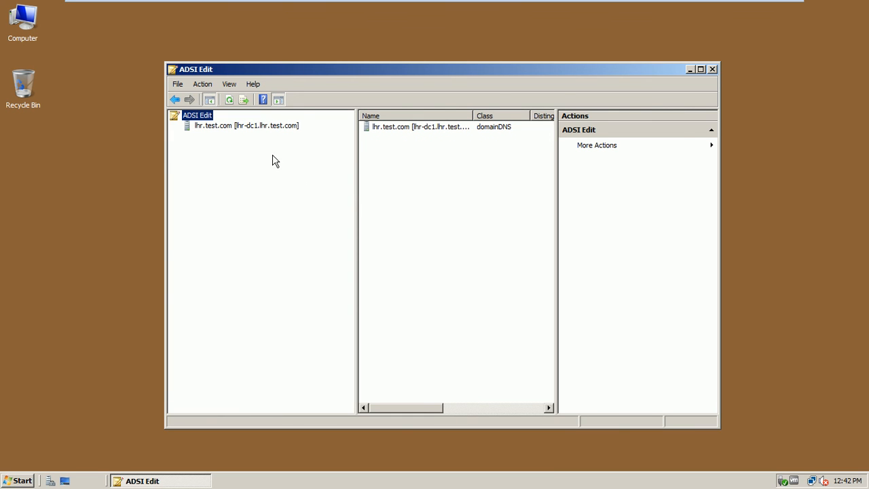
double_click(239, 129)
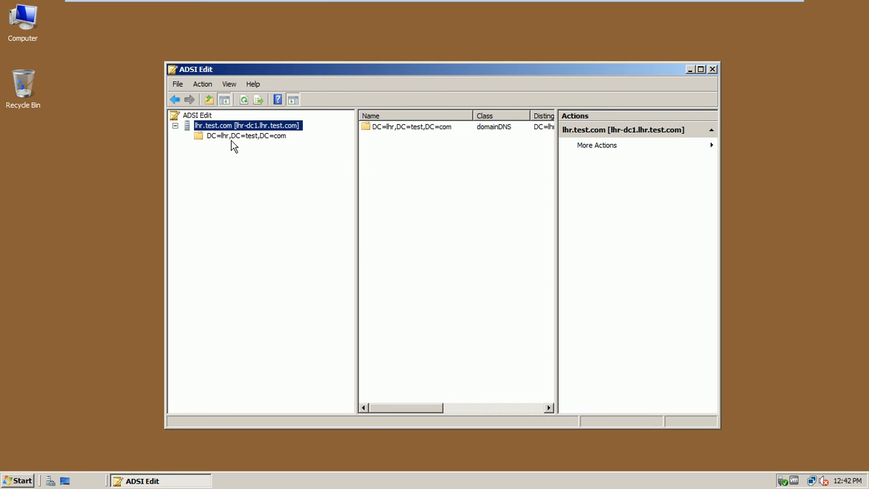
click(216, 138)
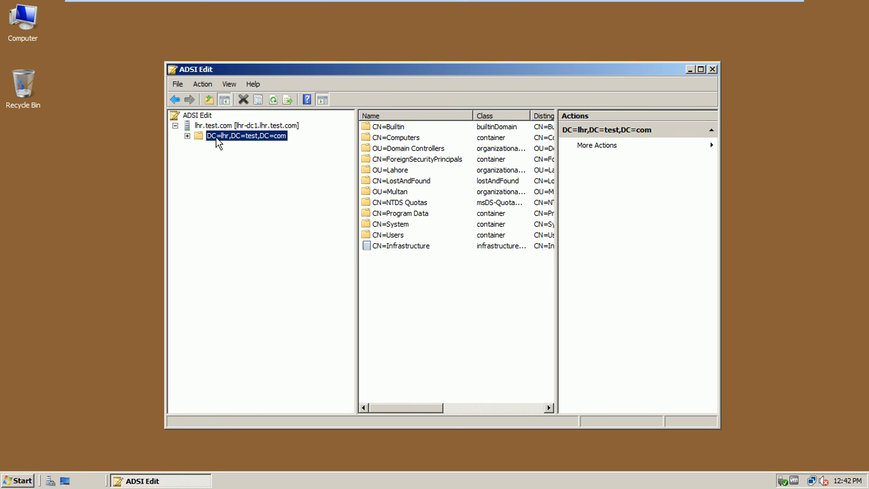
click(188, 137)
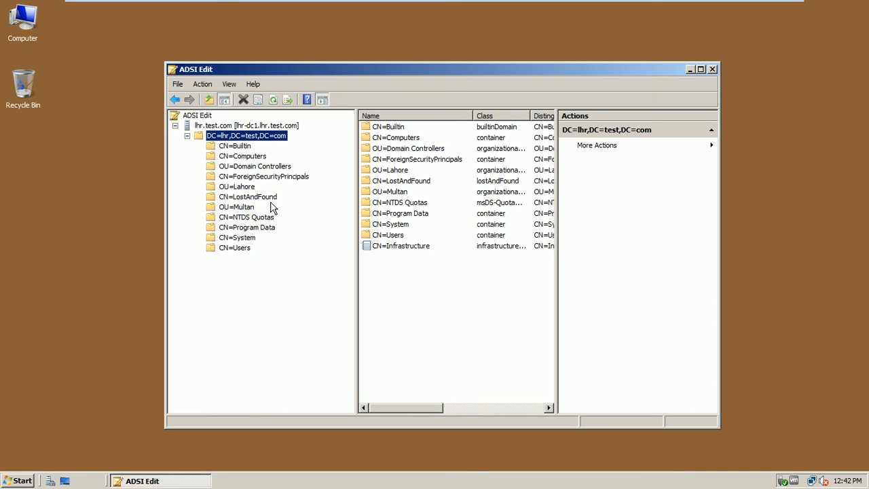
click(251, 242)
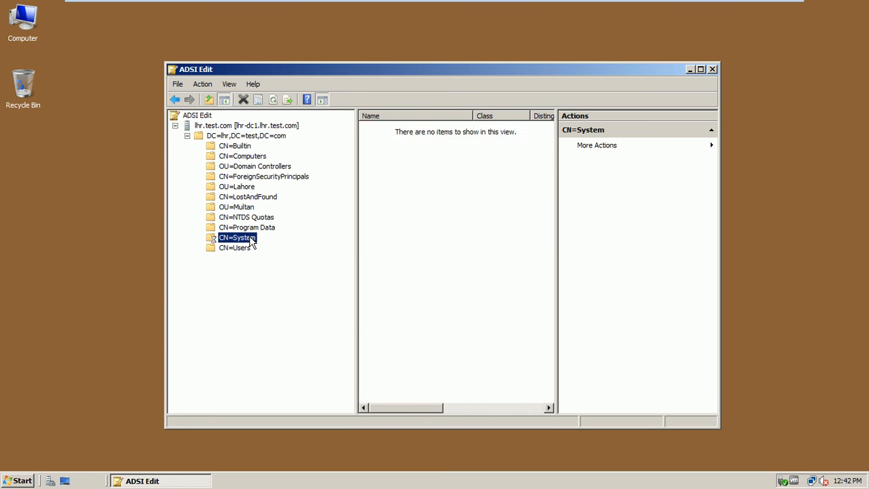
click(199, 238)
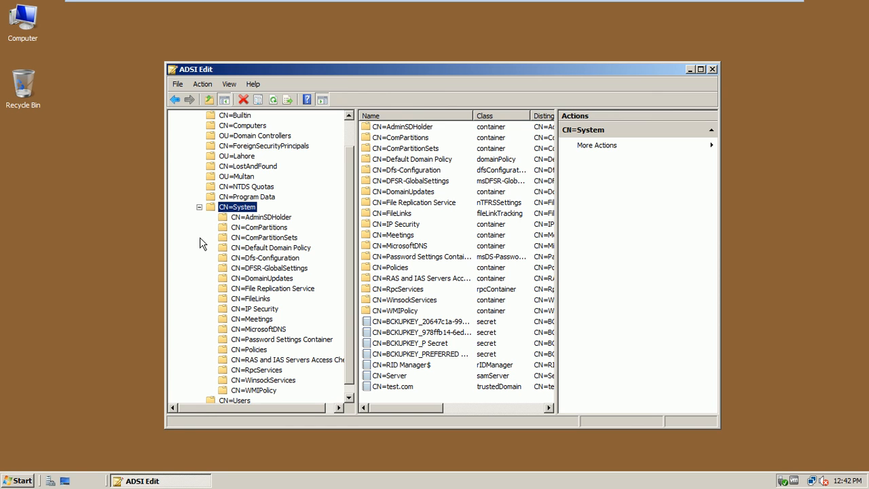
click(293, 340)
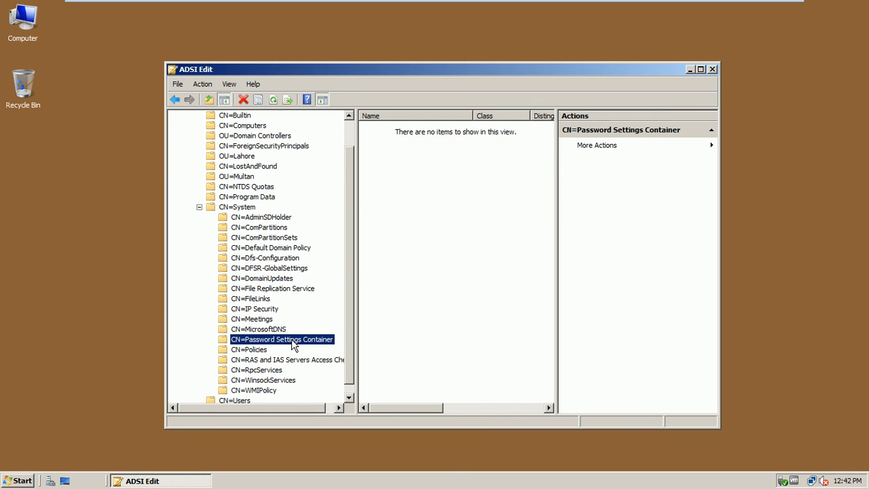
Step: Start a new msDS-PasswordSettings object in the Password Settings Container
right_click(293, 341)
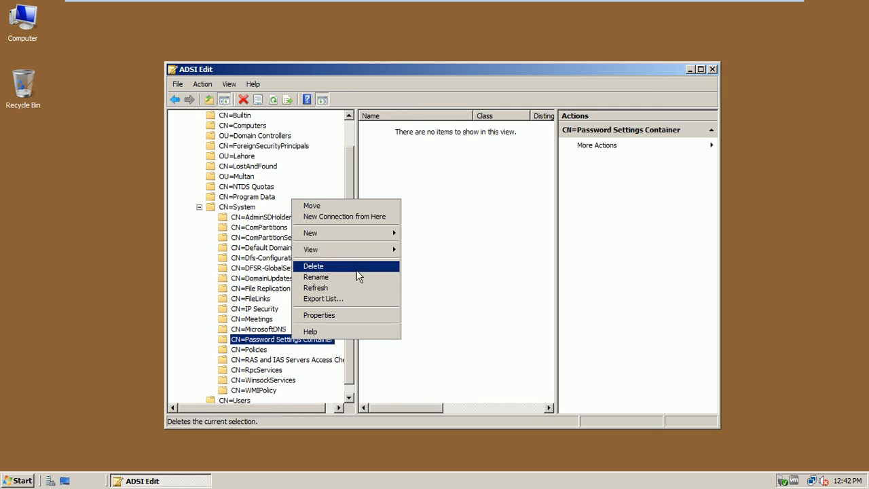
mouse_move(387, 233)
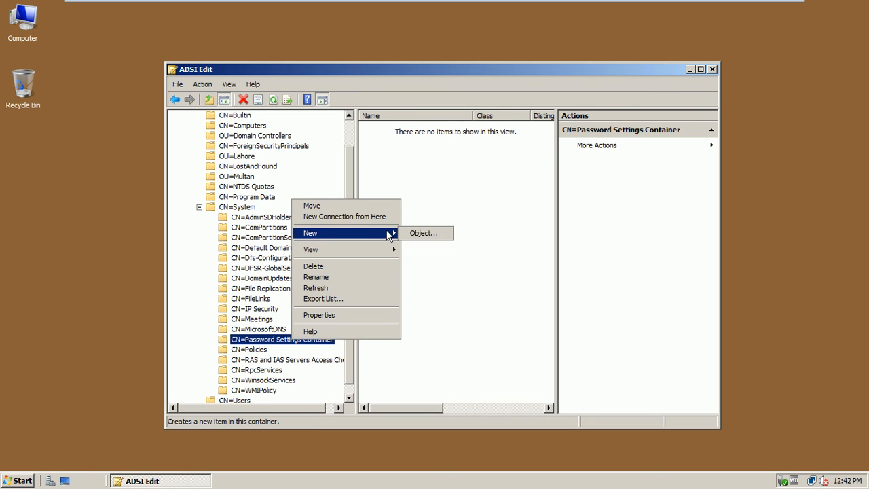
click(421, 233)
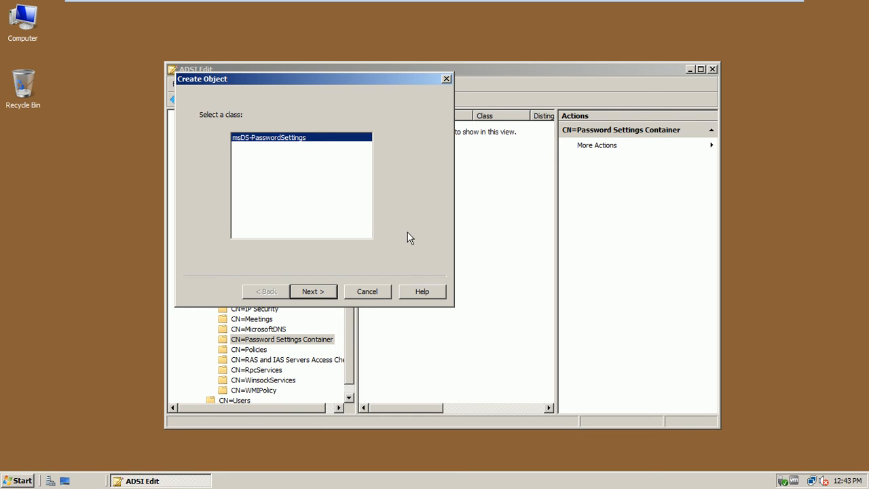
drag(362, 80, 469, 39)
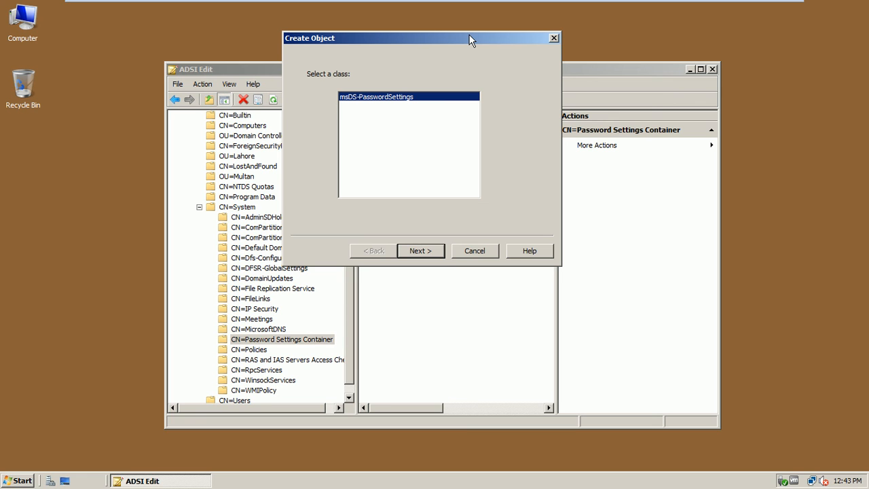
click(439, 253)
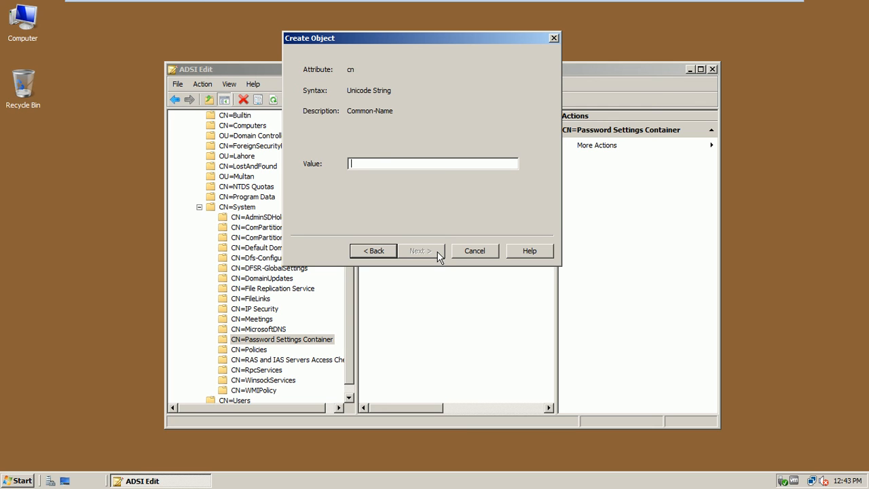
Step: Enter cn IT Admins, precedence 1, and reversible encryption false
text(IT)
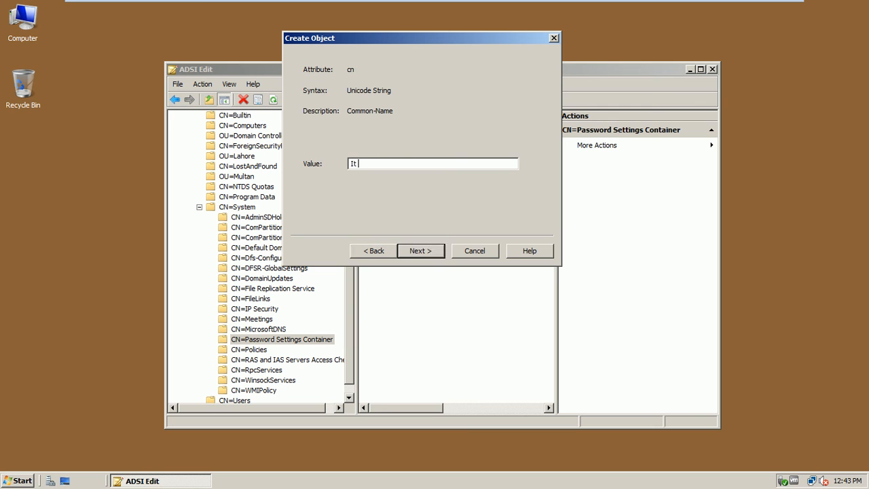
text( Admins)
click(420, 251)
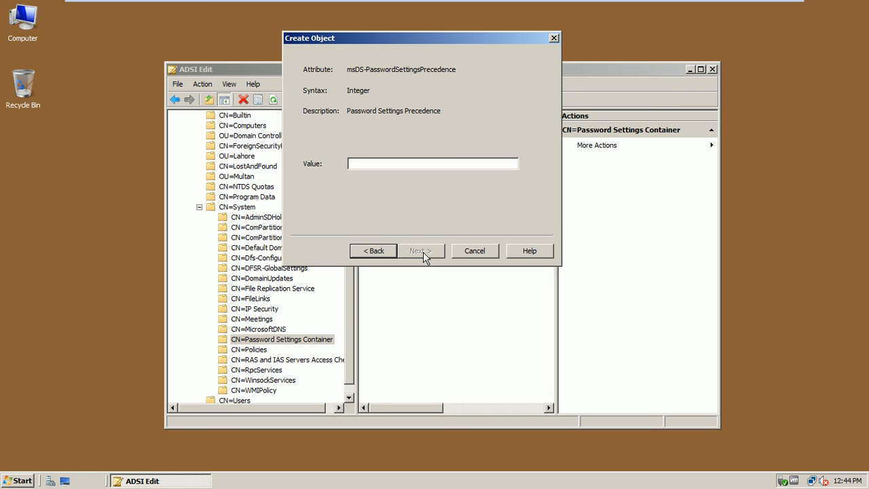
text(1)
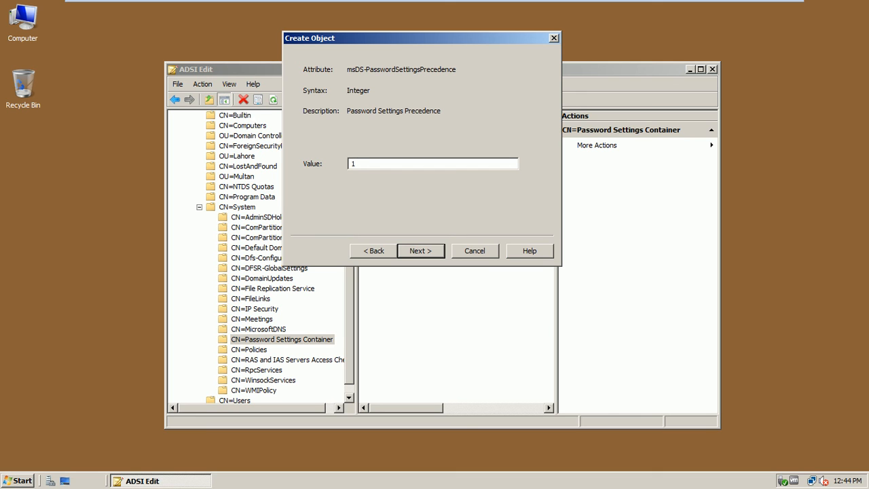
click(427, 255)
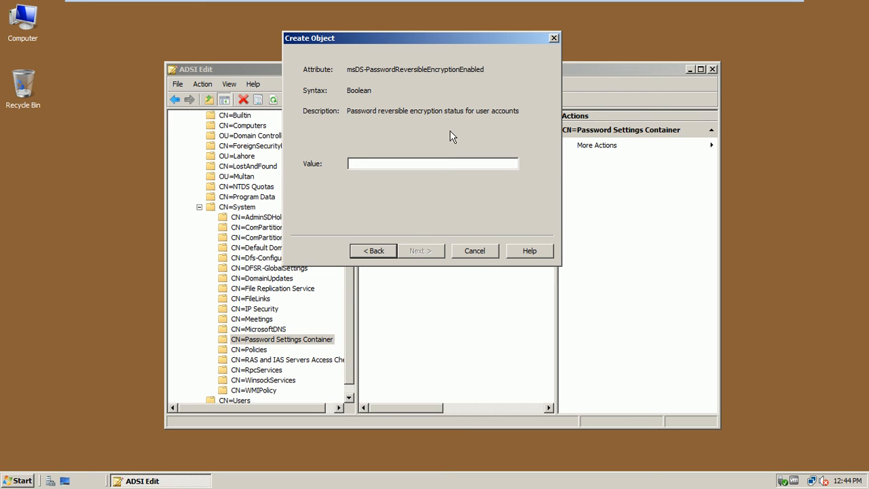
text(f)
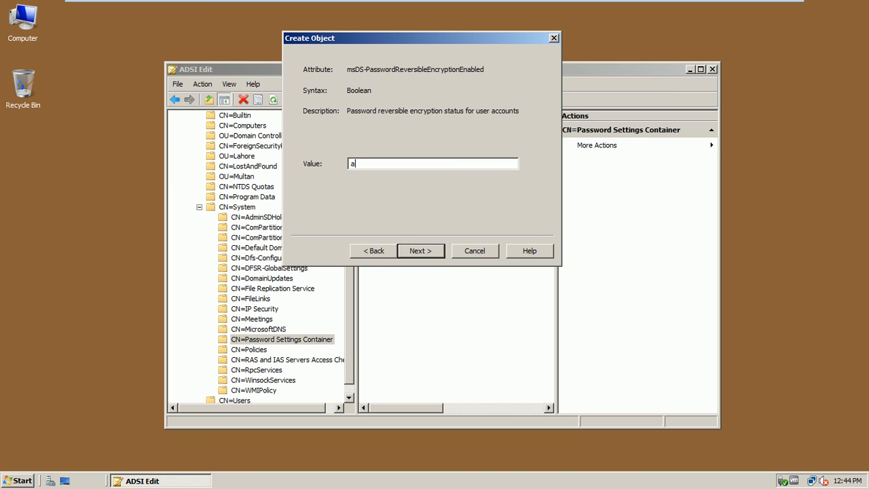
text(alse)
Step: Set password history length 6, complexity true, and minimum password length 12
click(421, 250)
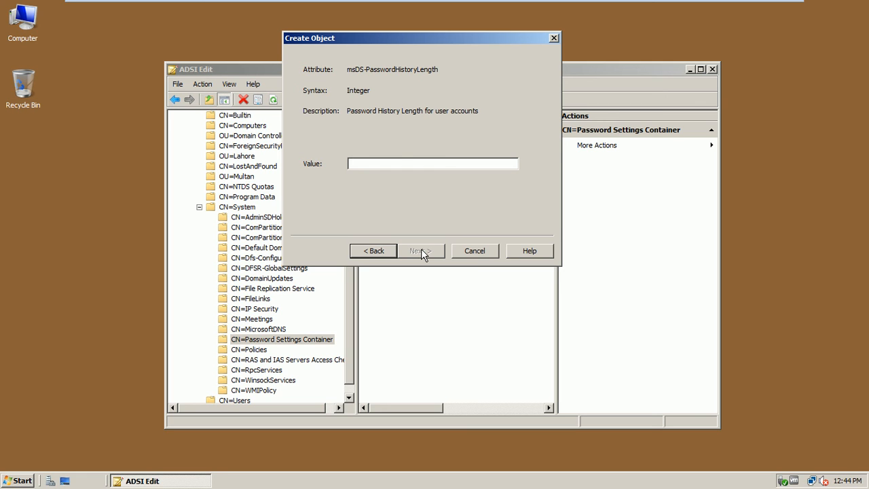
text(6)
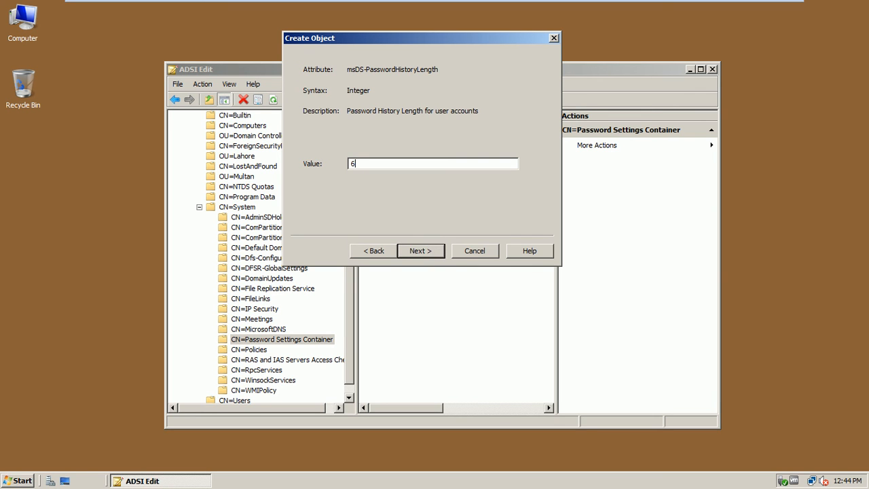
click(416, 251)
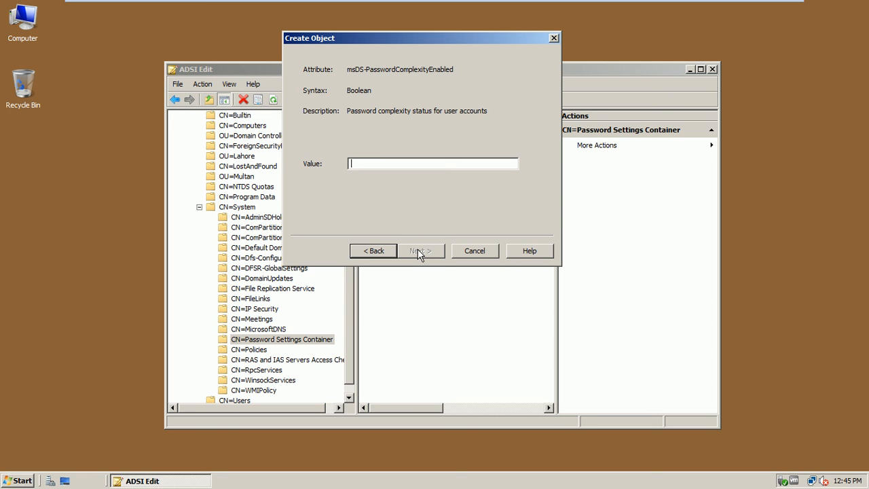
text(true)
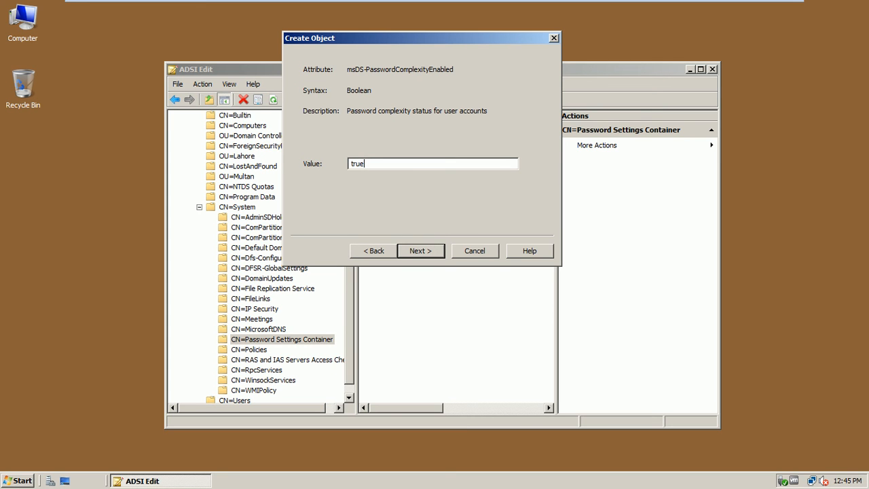
click(421, 254)
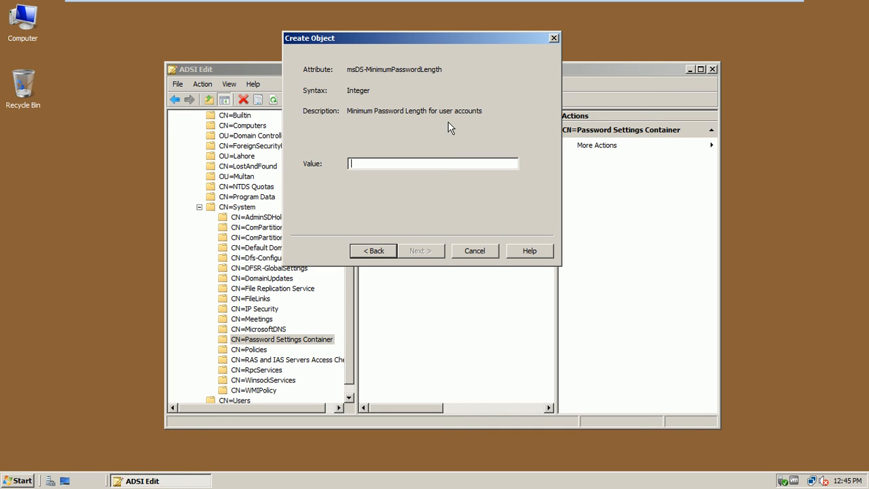
text(12)
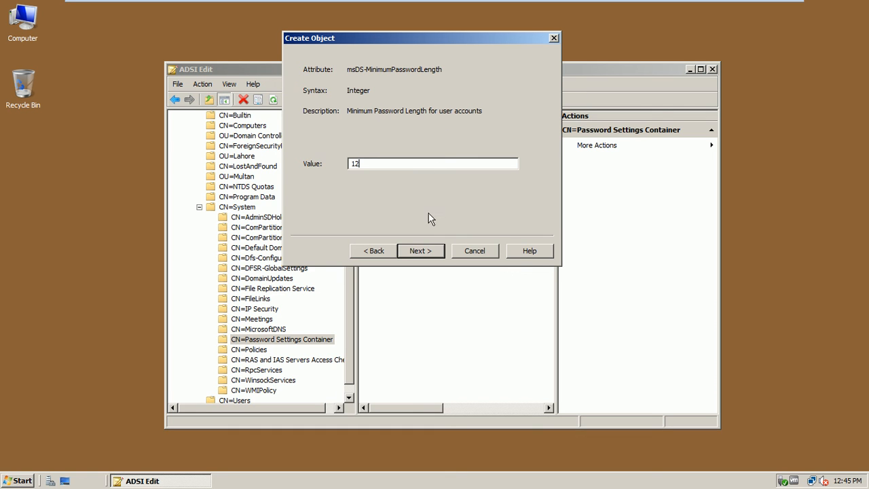
click(420, 250)
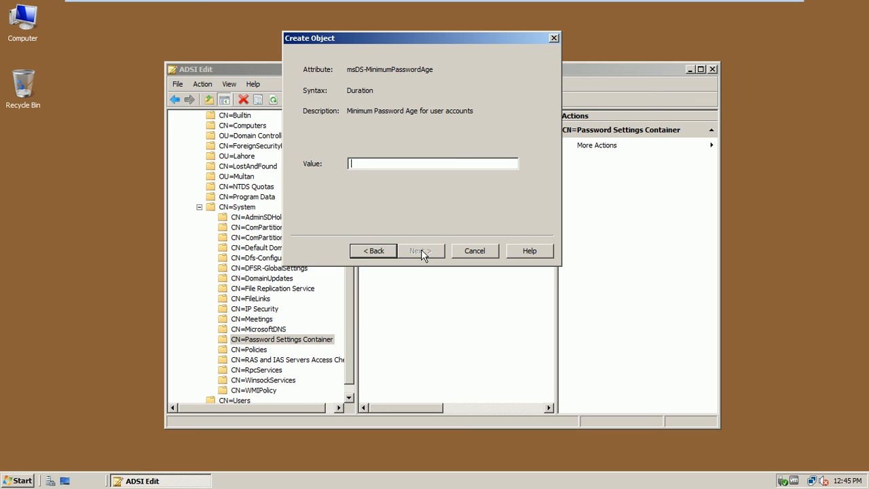
Step: Enter minimum password age 1:00:00:00, maximum age 90:00:00:00, and lockout threshold 2
text(1:00:00)
key(BackSpace)
key(BackSpace)
key(BackSpace)
key(BackSpace)
key(BackSpace)
key(BackSpace)
key(BackSpace)
text(1:00:00:00)
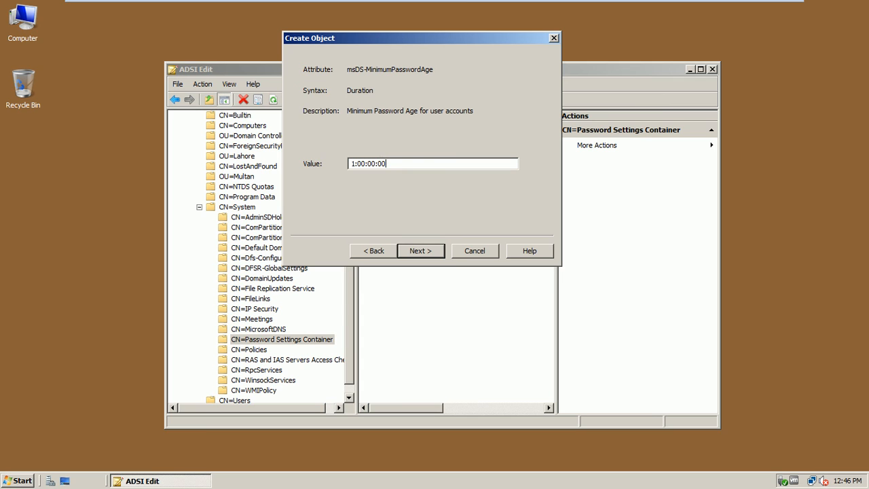
click(426, 253)
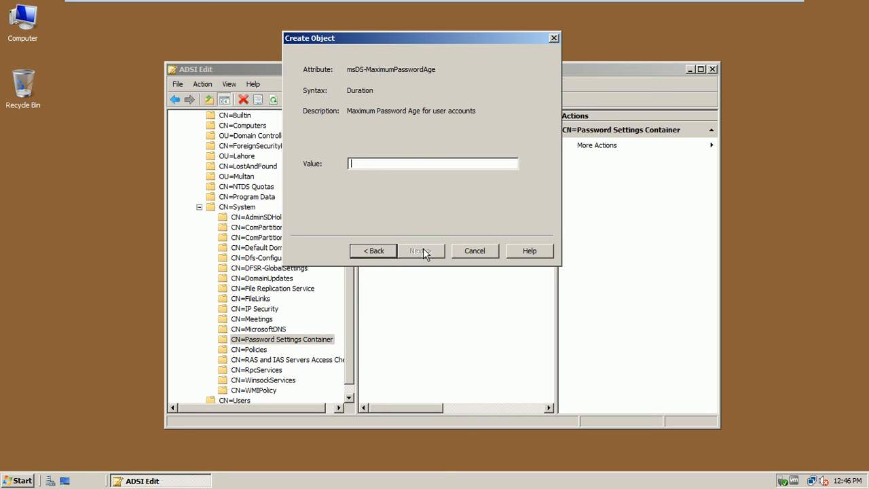
text(9)
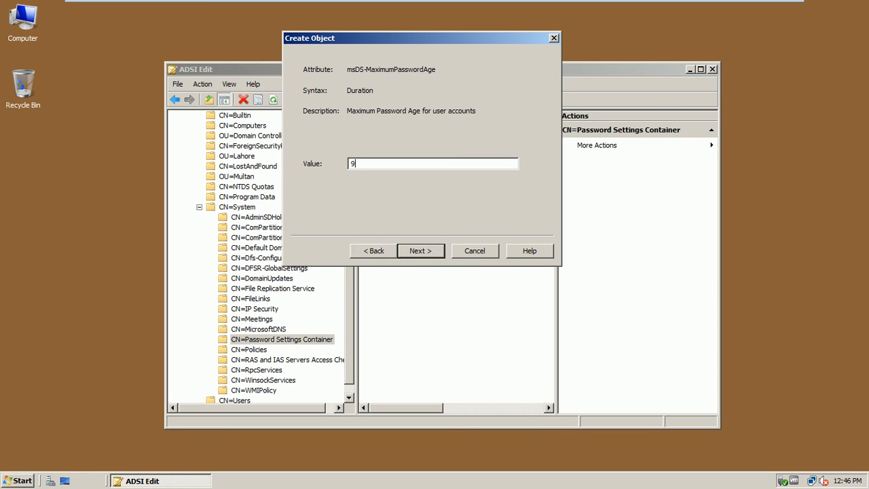
text(0:00:00:00)
click(416, 253)
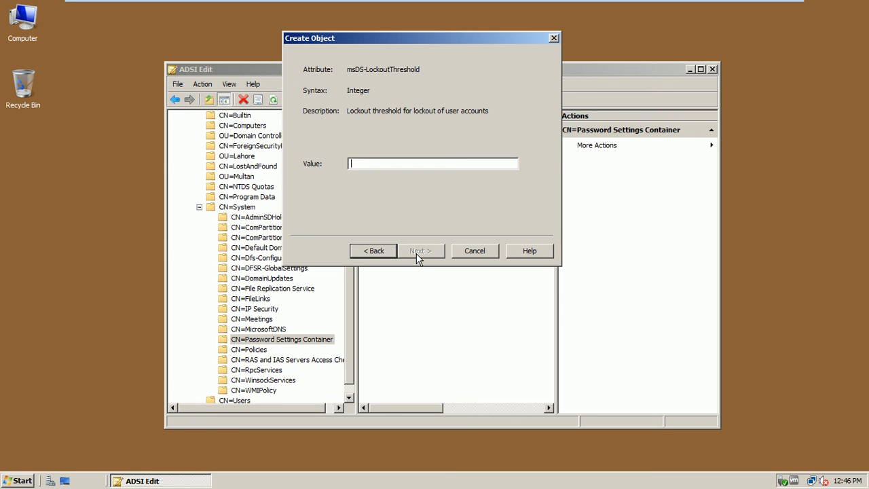
text(2)
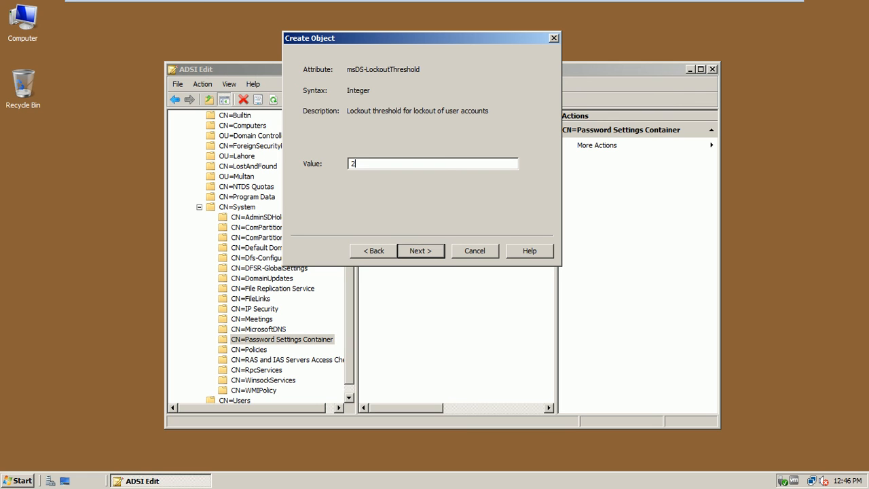
click(419, 251)
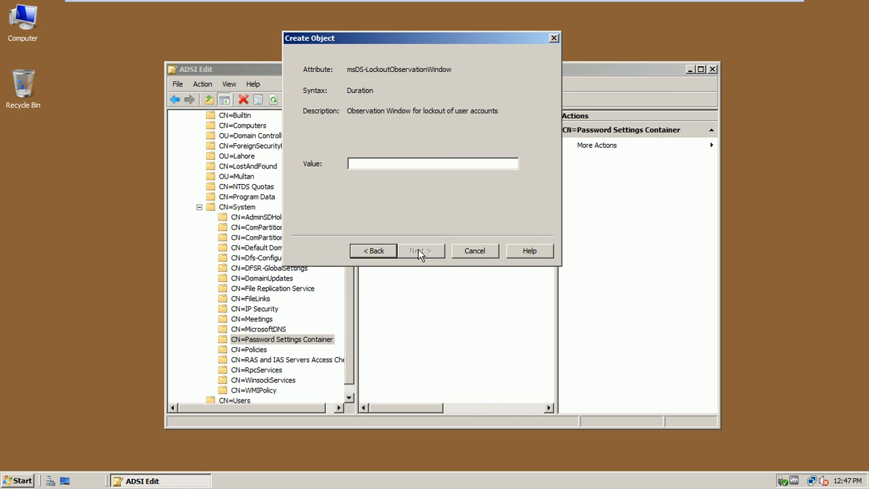
Step: Set lockout observation window 0:00:05:00 and lockout duration 0:00:15:00, then finish creating the object
text(0:00:05:00)
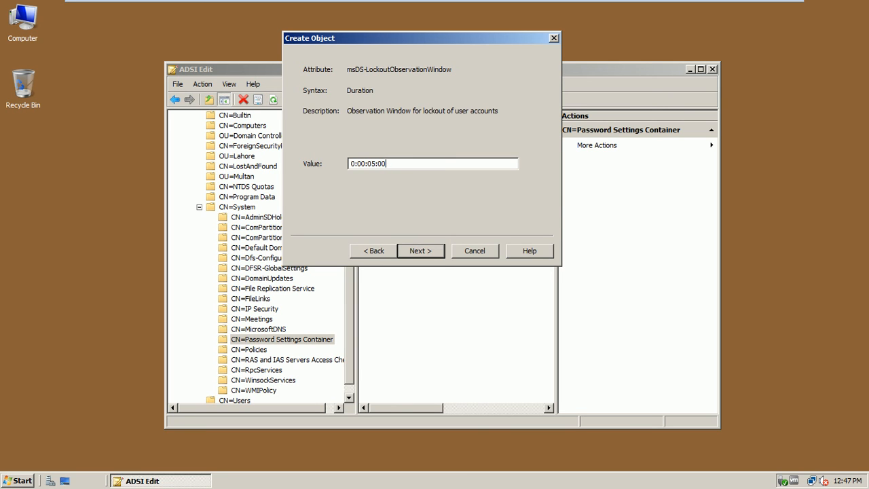
click(421, 251)
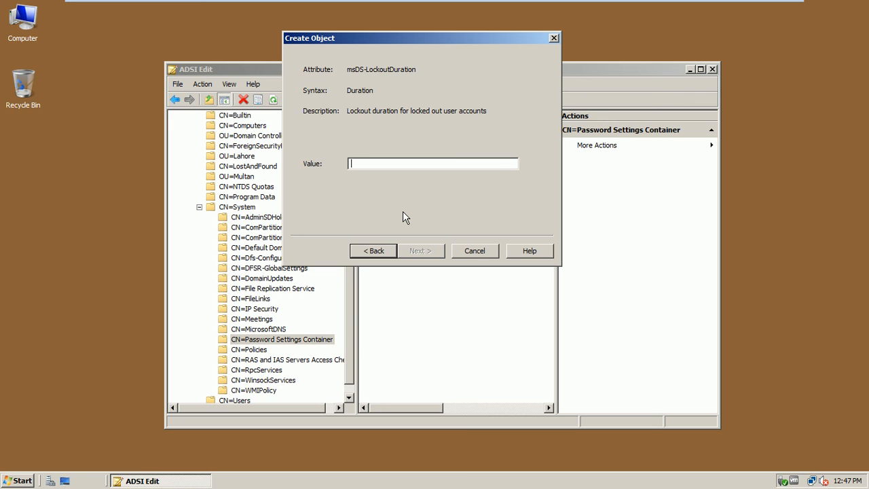
text(0:00:)
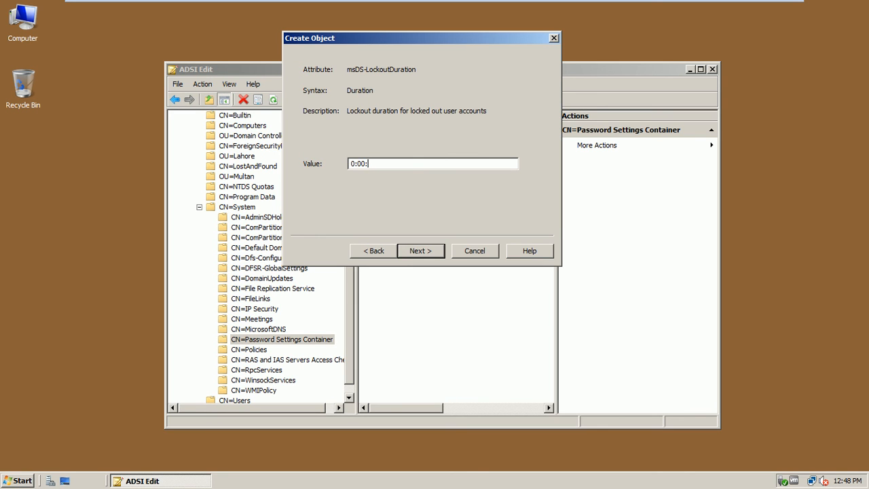
text(15:00)
click(409, 252)
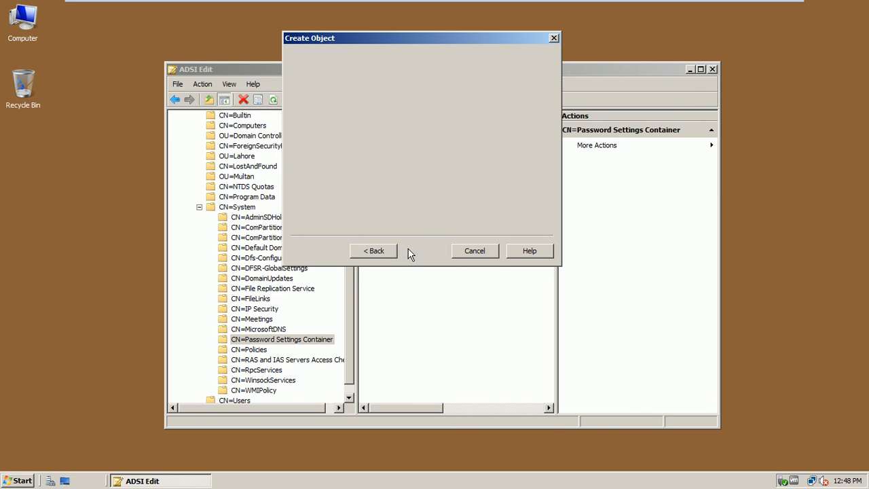
click(409, 252)
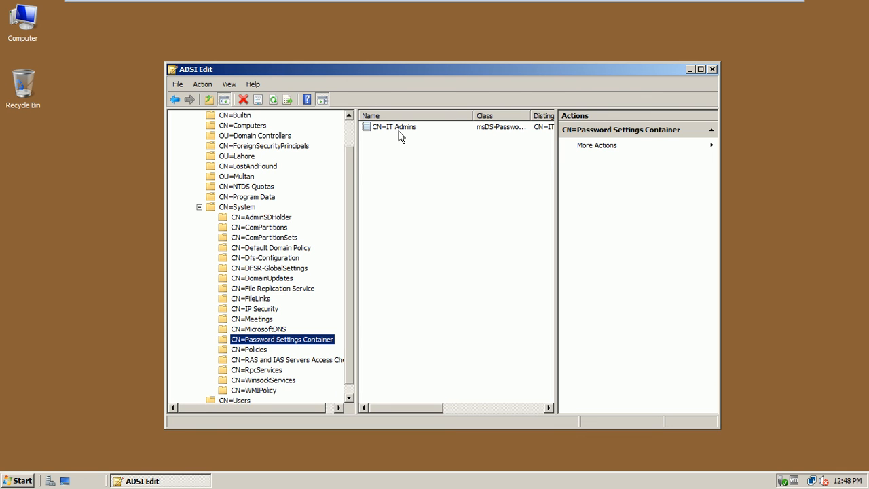
Step: Widen the results pane, nudge the window slightly, and close ADSI Edit
drag(556, 184, 593, 187)
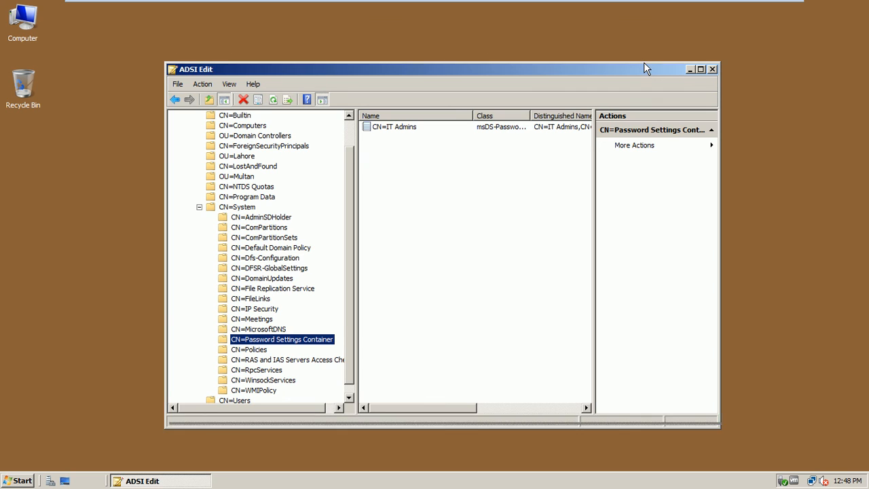
drag(640, 67, 644, 62)
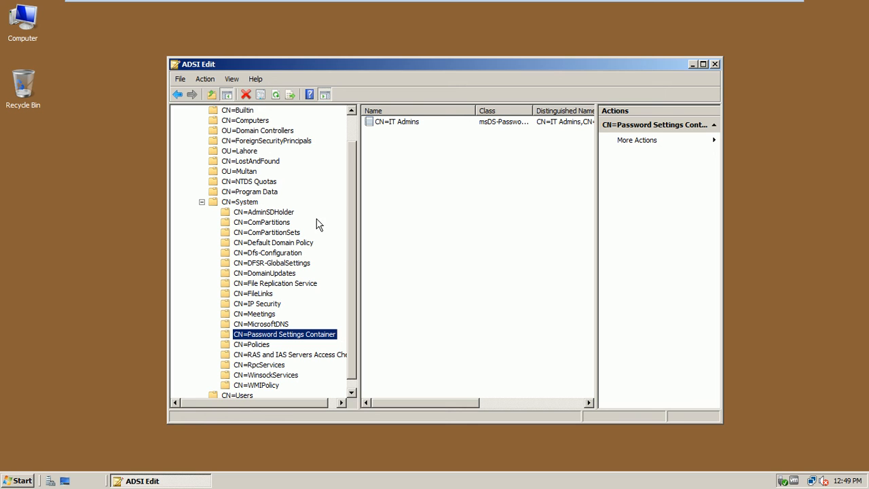
click(716, 64)
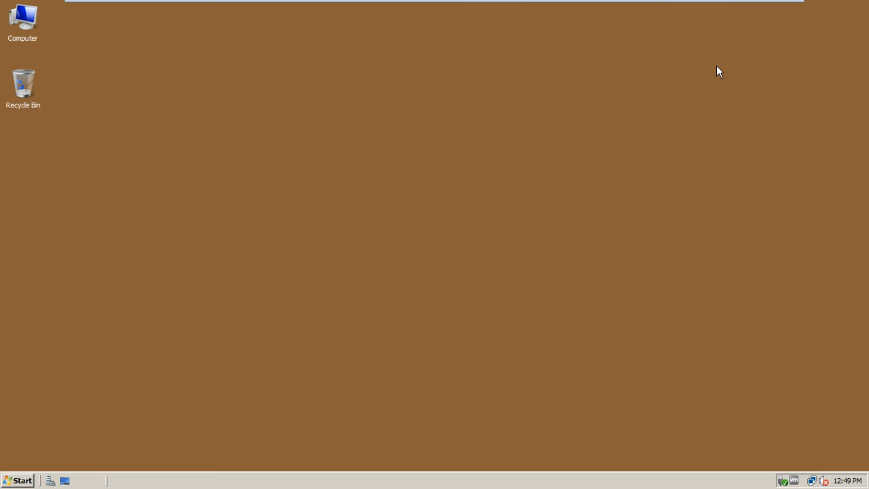
Step: Switch to the LHR-CL1 VM, try an Administrator logon, and dismiss the wrong-password error
mouse_move(720, 4)
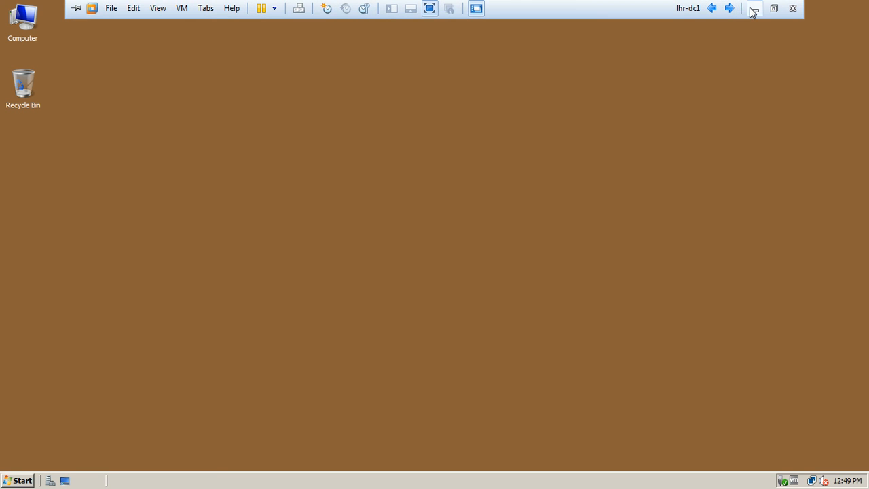
click(730, 8)
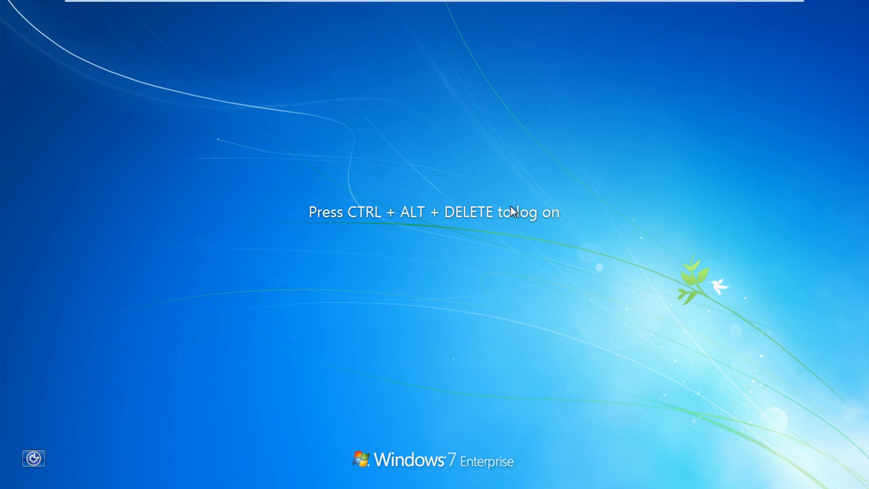
key(ctrl+alt+Insert)
text(Pa$$w0)
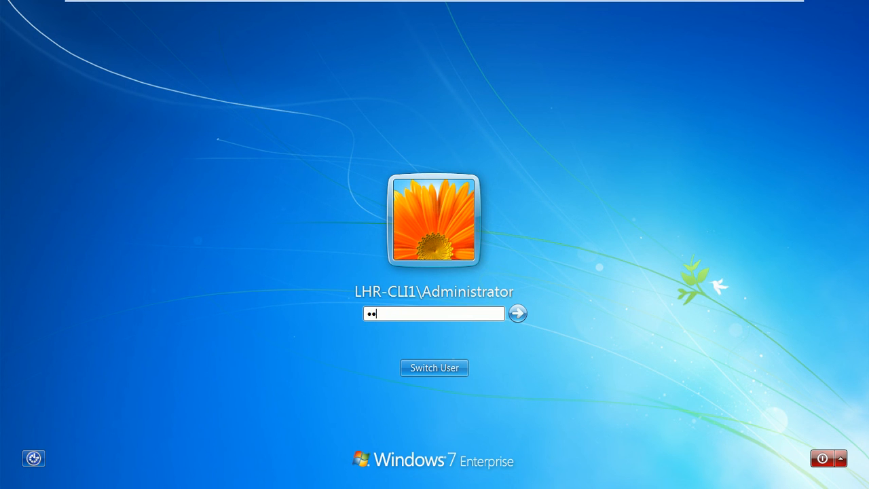
text(r)
key(Return)
click(411, 372)
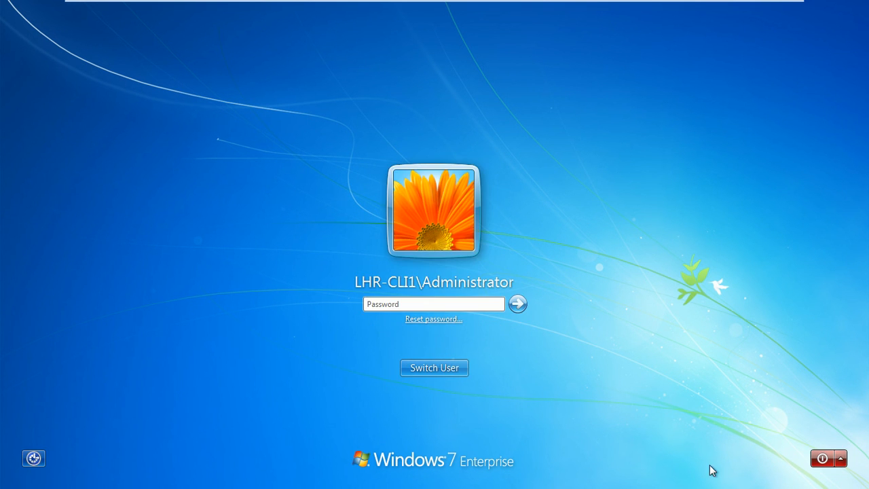
Step: Shut down LHR-CL1 from the logon power menu and return to lhr-dc1
click(841, 460)
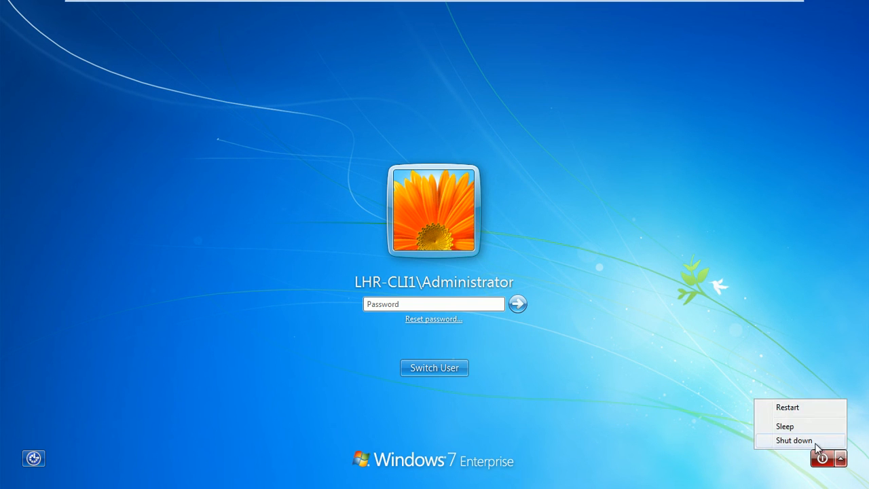
click(793, 439)
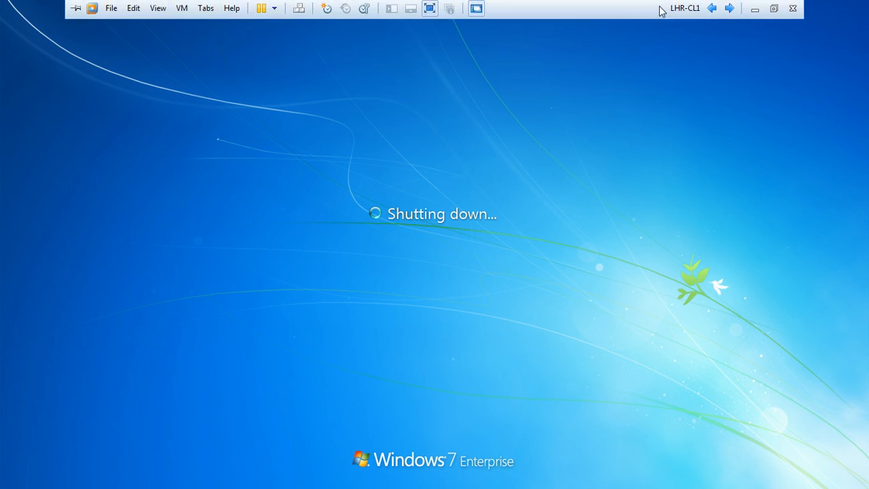
click(730, 8)
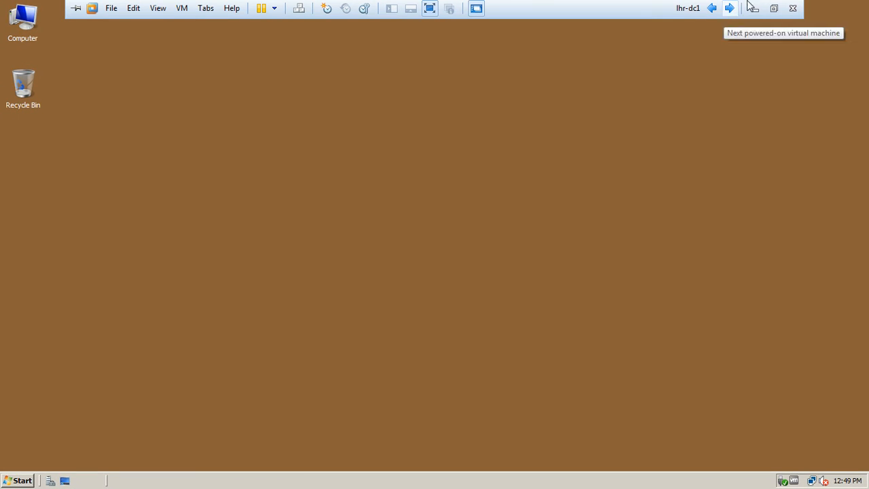
Step: Minimize VMware, restore PowerPoint, and start the slide show from slide 20
click(753, 9)
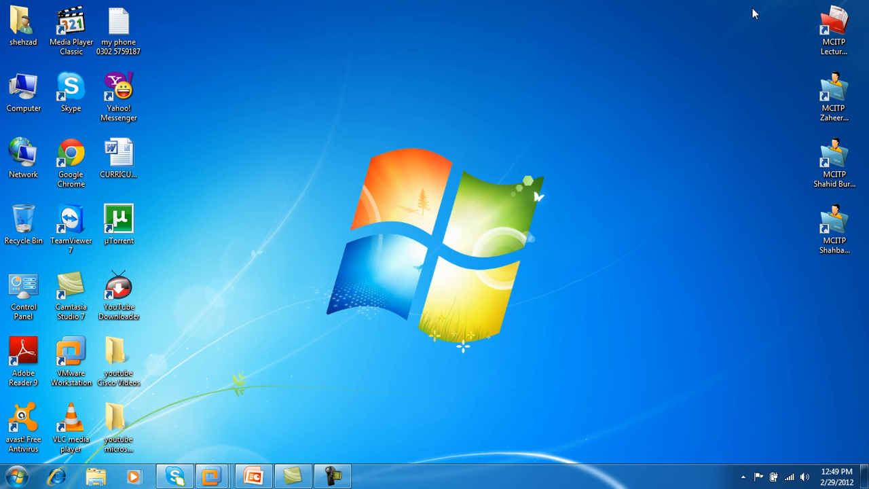
click(264, 480)
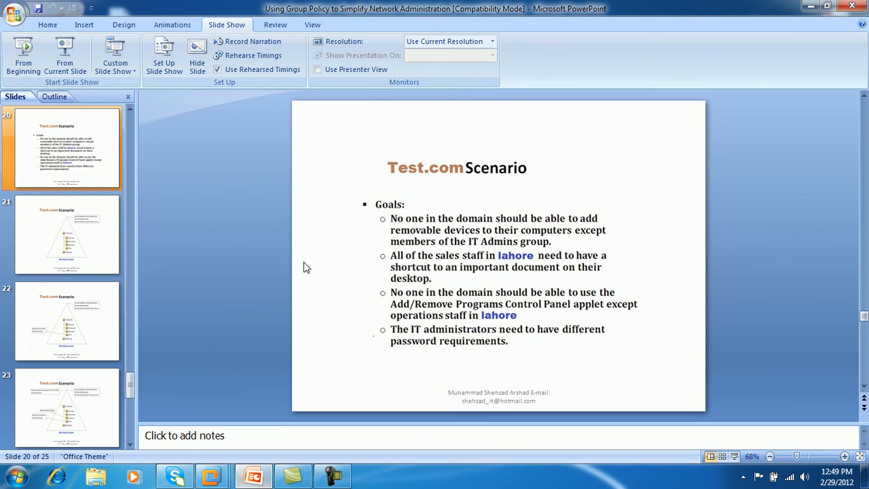
click(66, 61)
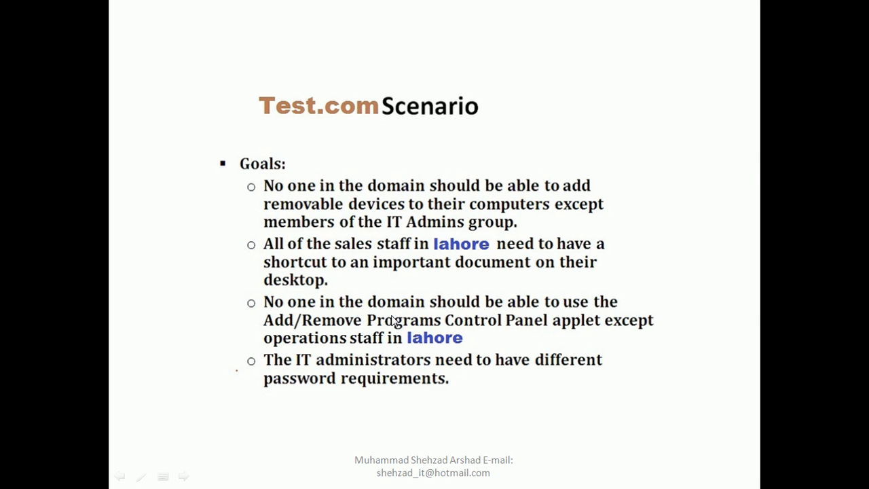
Step: Underline 'operations staff' with the felt tip pen, then advance to the next slide
right_click(295, 275)
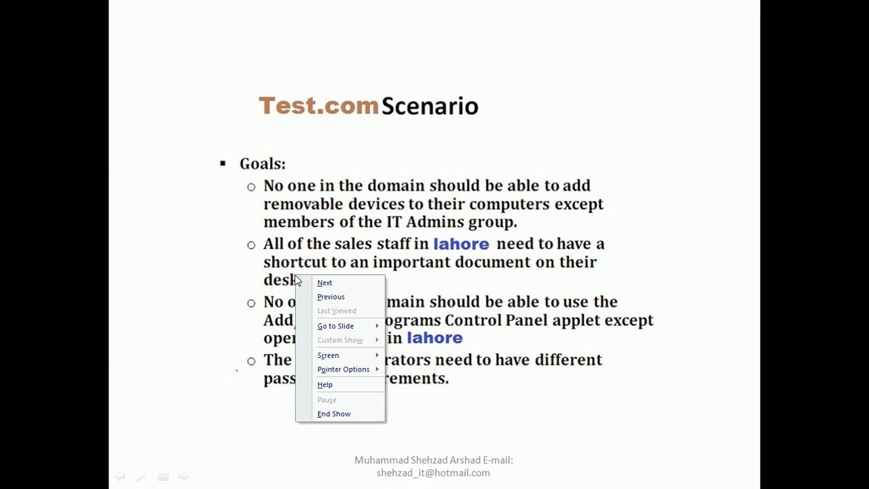
mouse_move(343, 368)
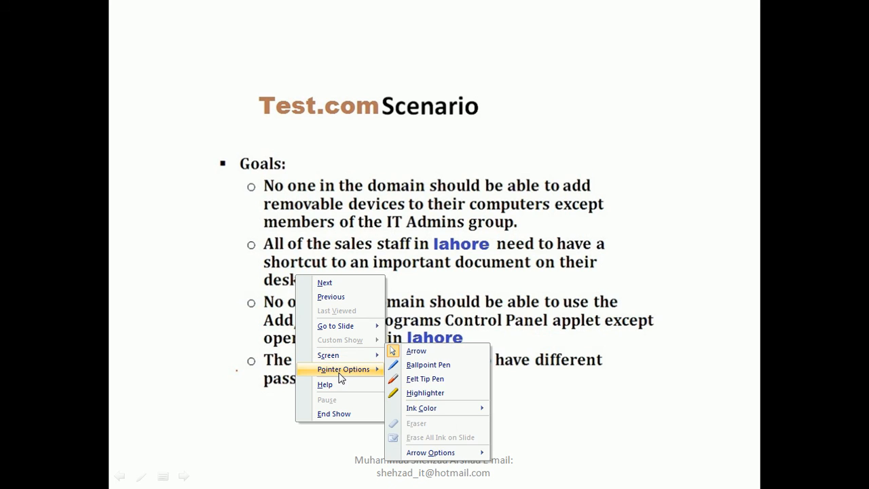
click(423, 380)
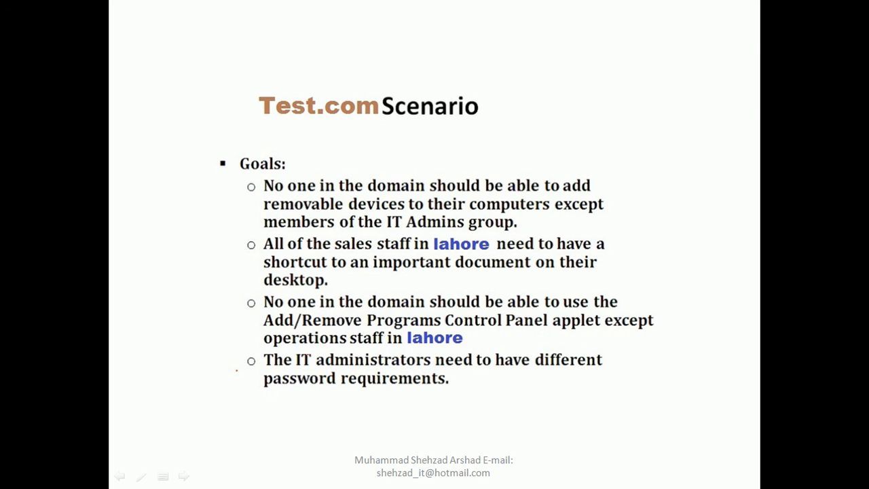
mouse_move(293, 351)
mouse_down()
mouse_move(353, 344)
mouse_move(398, 359)
mouse_up()
key(Right)
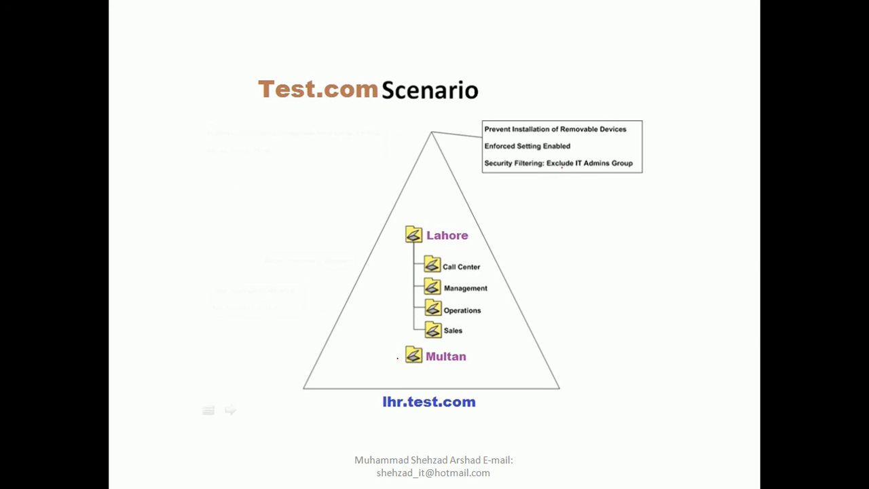